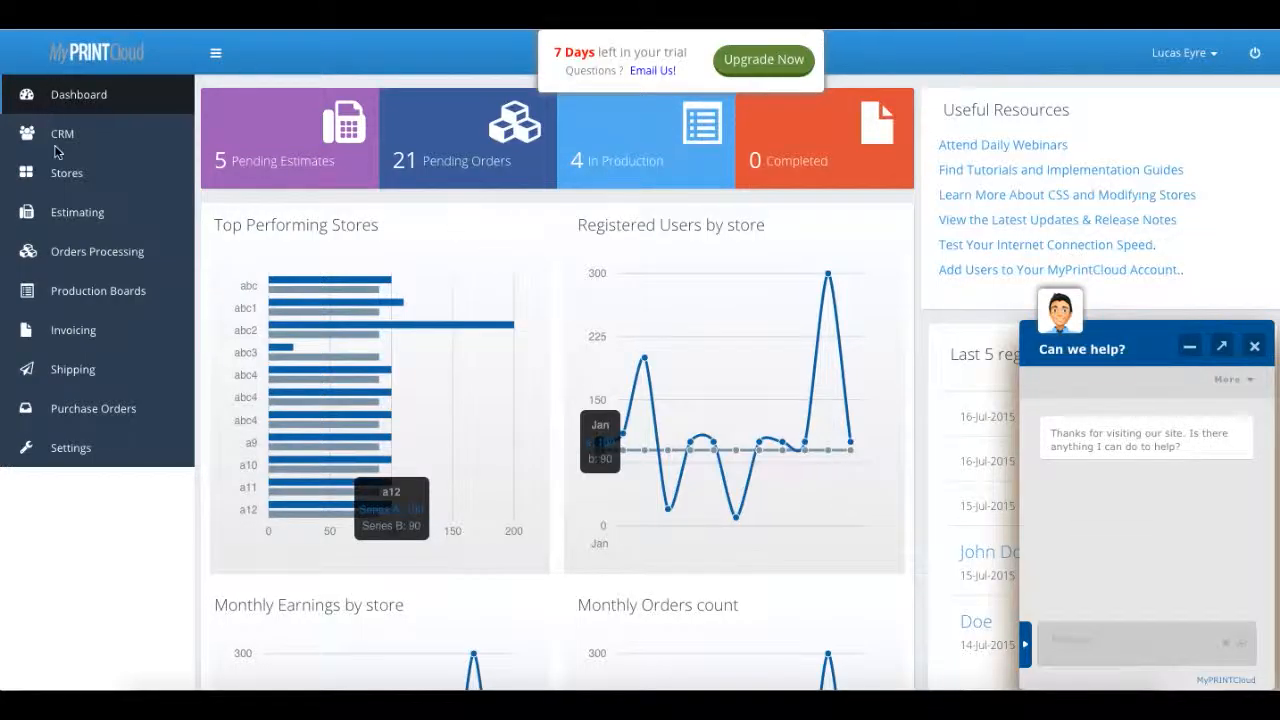
Step: Open the web store Blank Private Corporate Store- Copy and rename it Sample Store
{"action": "left_click", "coordinate": [63, 185]}
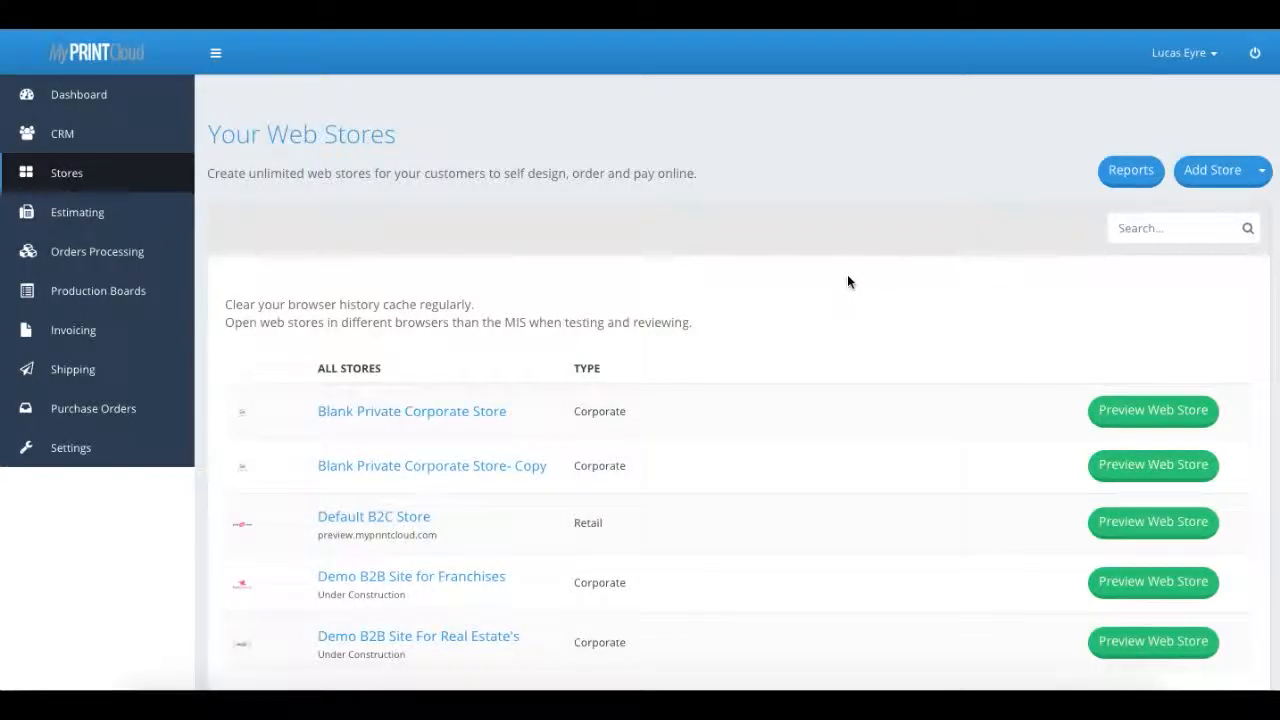
{"action": "left_click", "coordinate": [507, 465]}
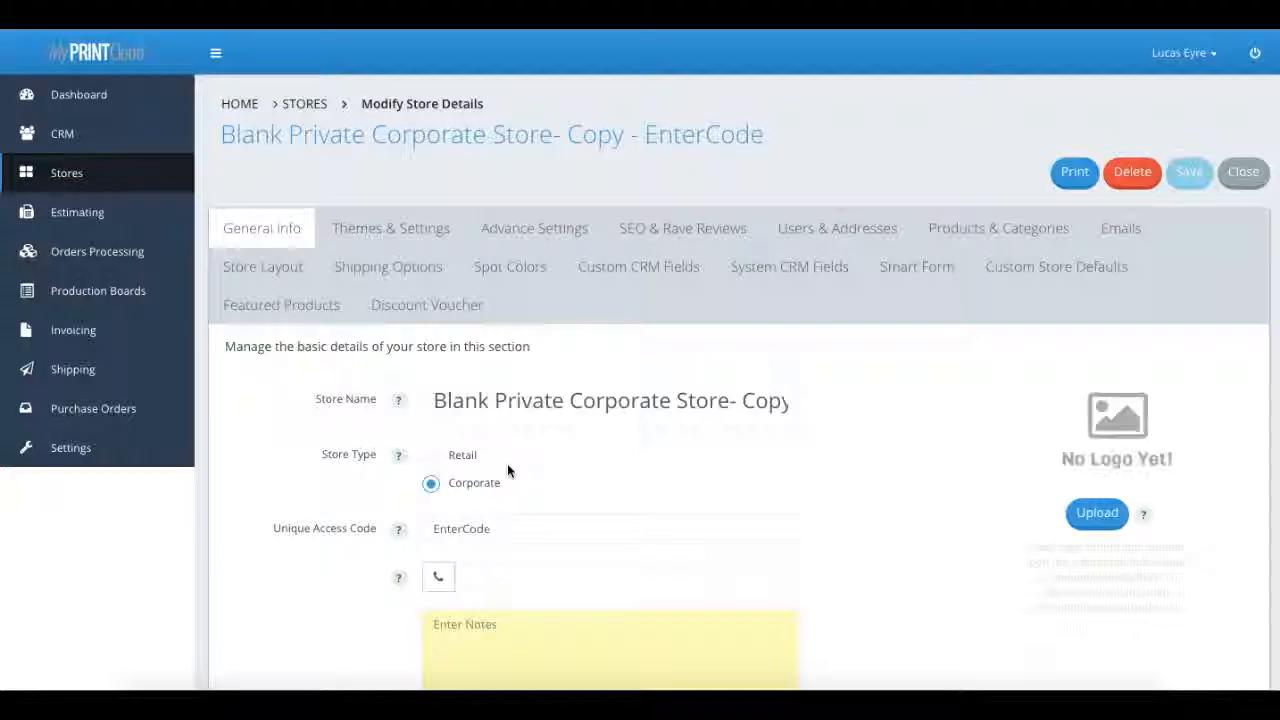
{"action": "left_click_drag", "start_coordinate": [434, 400], "coordinate": [825, 404]}
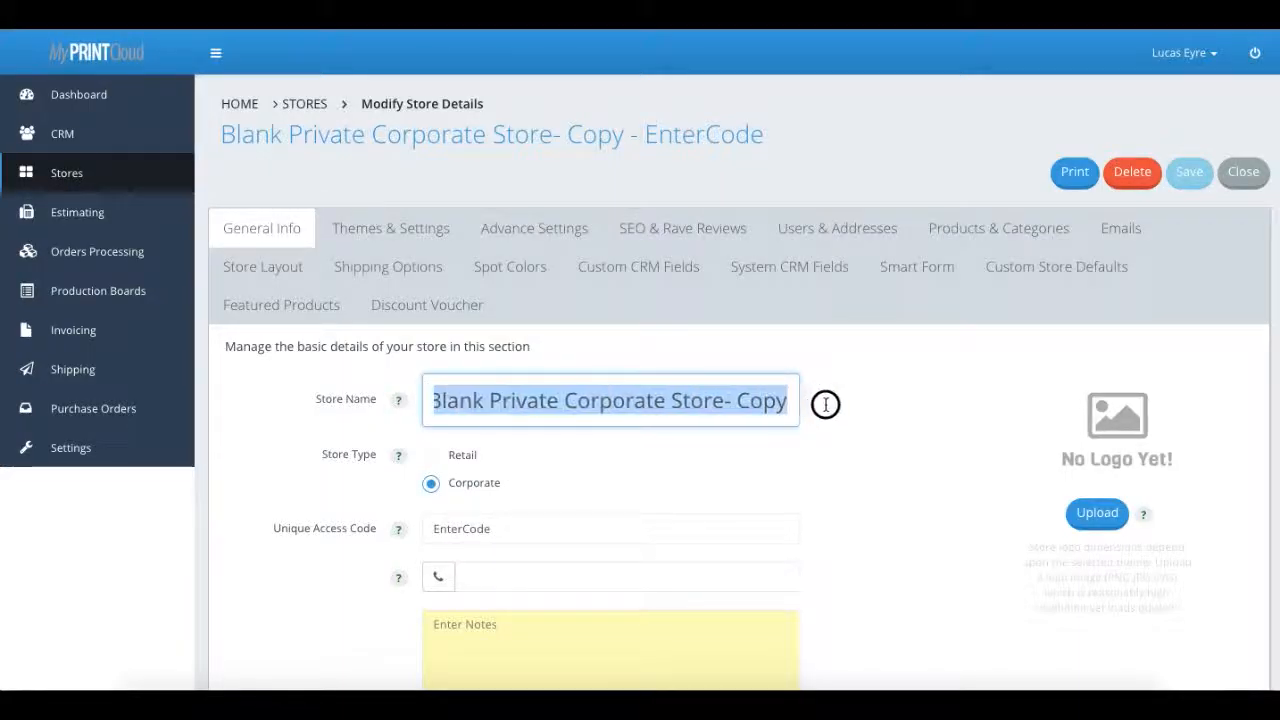
{"action": "type", "text": "Sample "}
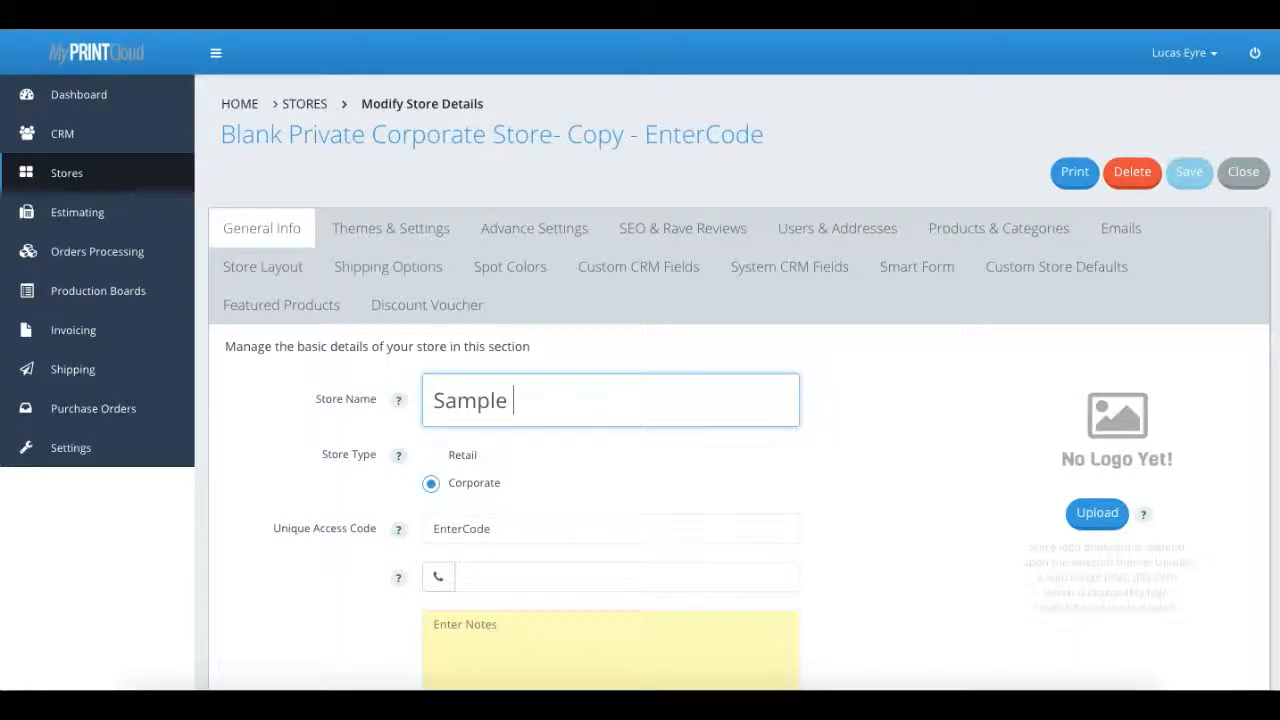
{"action": "type", "text": "Store"}
Step: Set the store's unique access code to samplestore and fill in the store's phone number
{"action": "left_click_drag", "start_coordinate": [528, 527], "coordinate": [403, 531]}
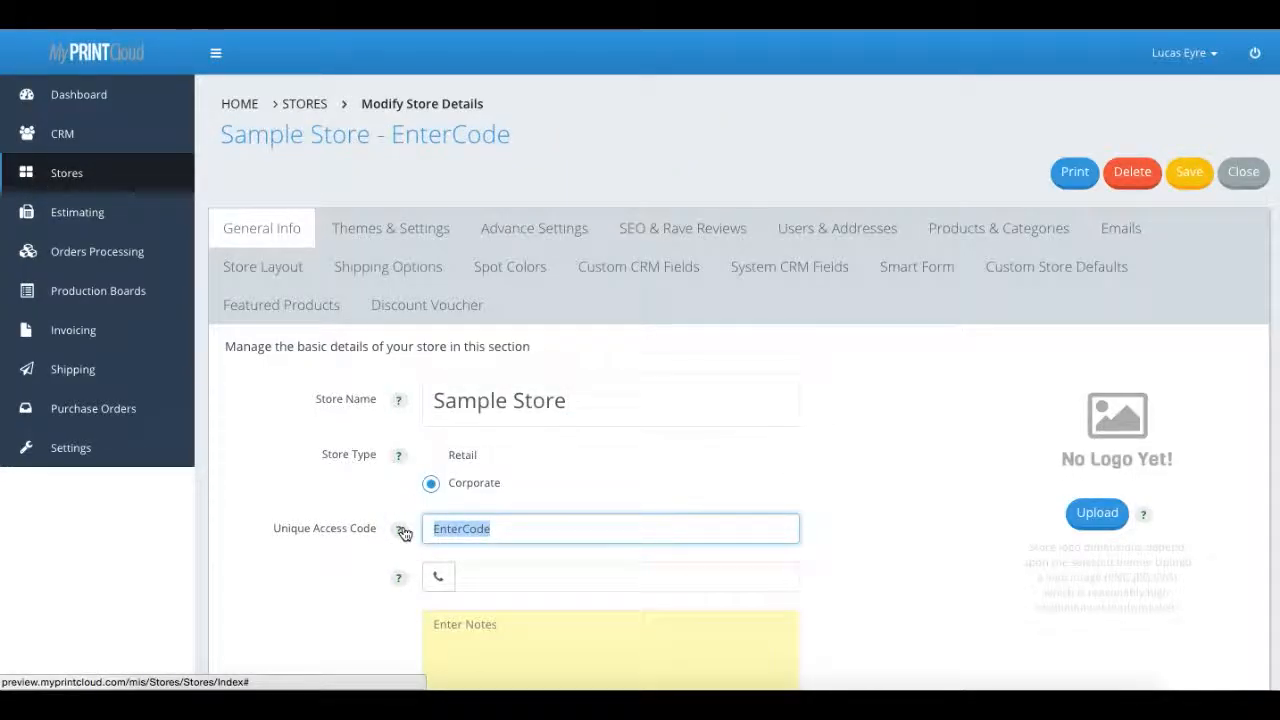
{"action": "type", "text": "samplestore"}
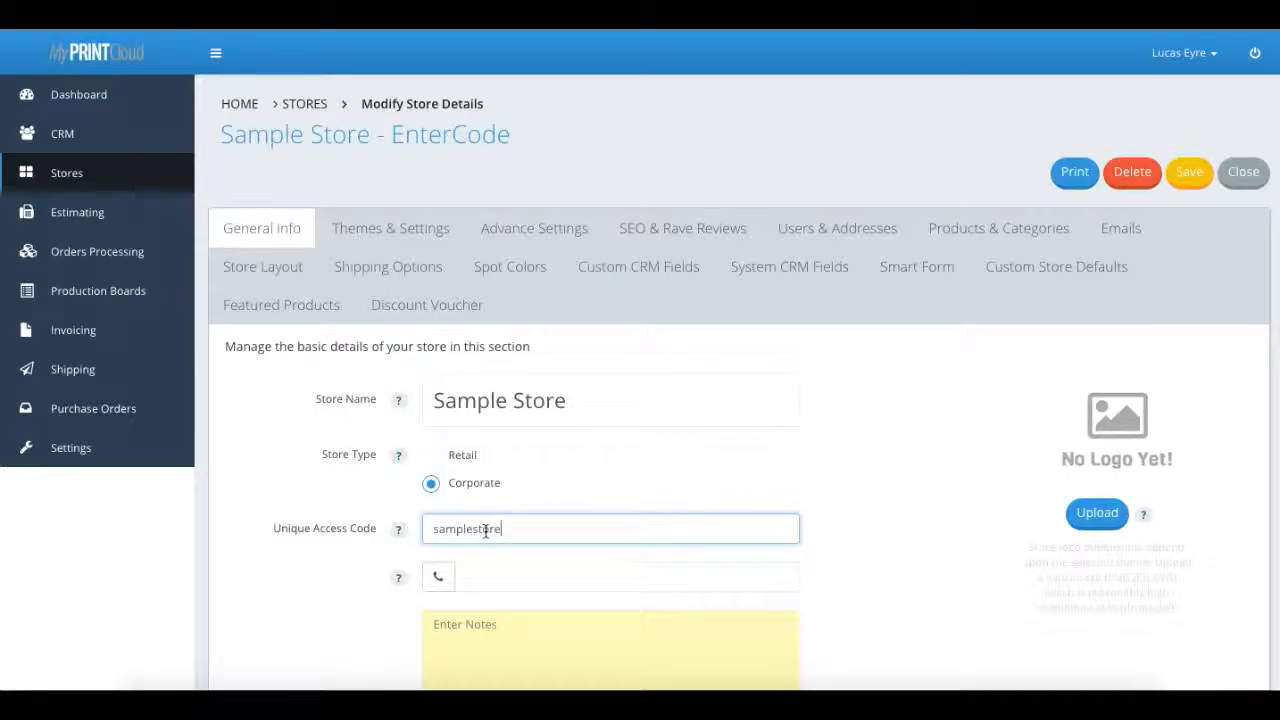
{"action": "left_click", "coordinate": [477, 576]}
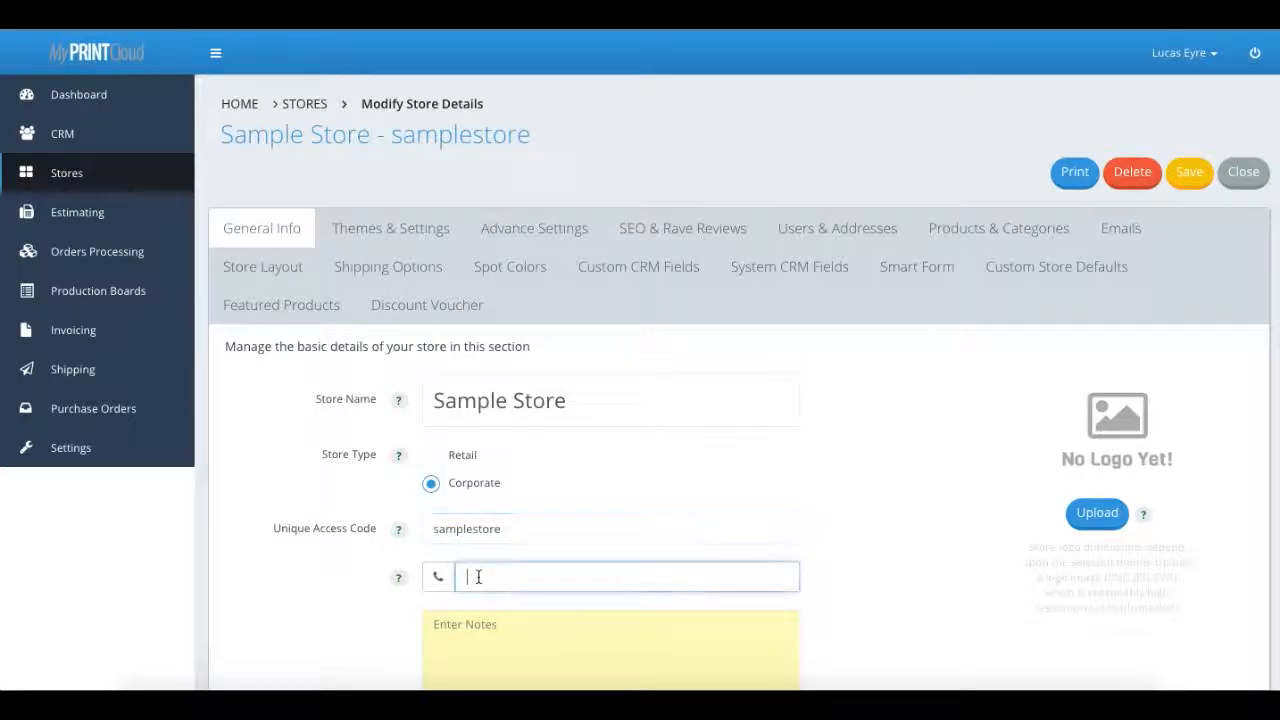
{"action": "type", "text": "000 000 000"}
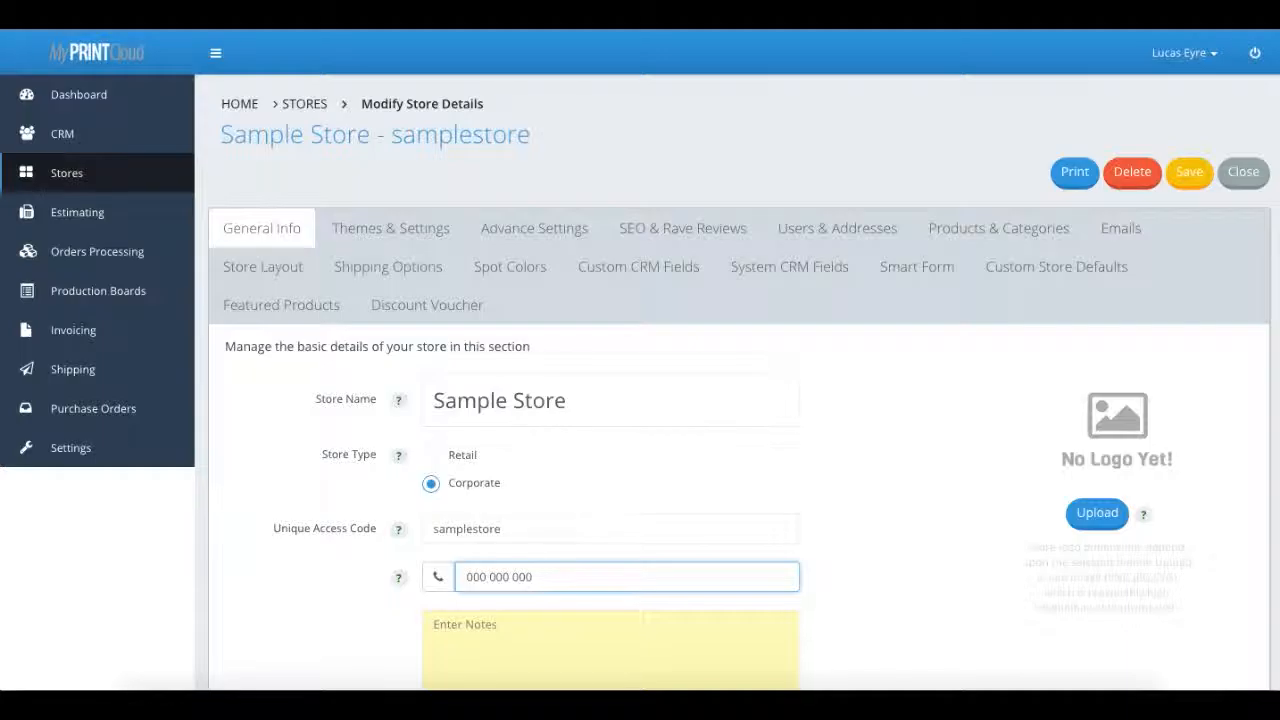
Step: Examine the remaining general store details: notes, assigned domain names, account and tax settings, and social login integration
{"action": "scroll", "coordinate": [953, 557], "scroll_direction": "down", "scroll_amount": 3}
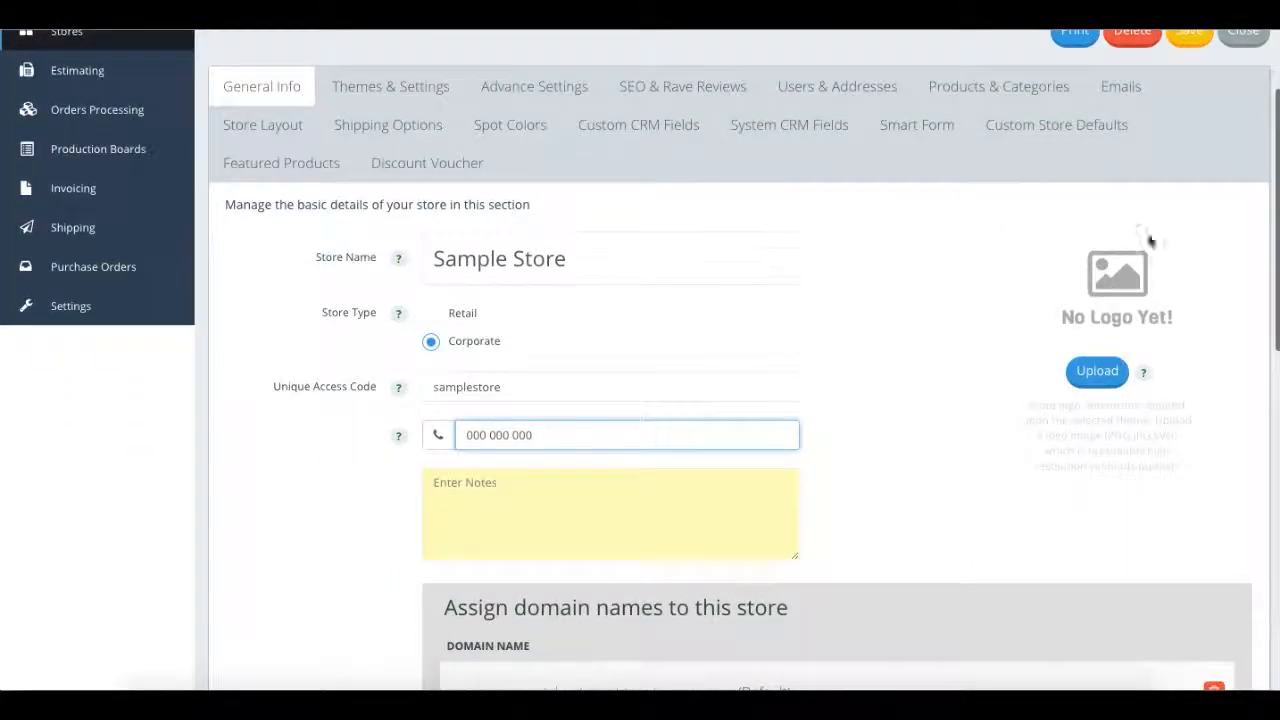
{"action": "scroll", "coordinate": [797, 440], "scroll_direction": "down", "scroll_amount": 1}
{"action": "left_click", "coordinate": [795, 440]}
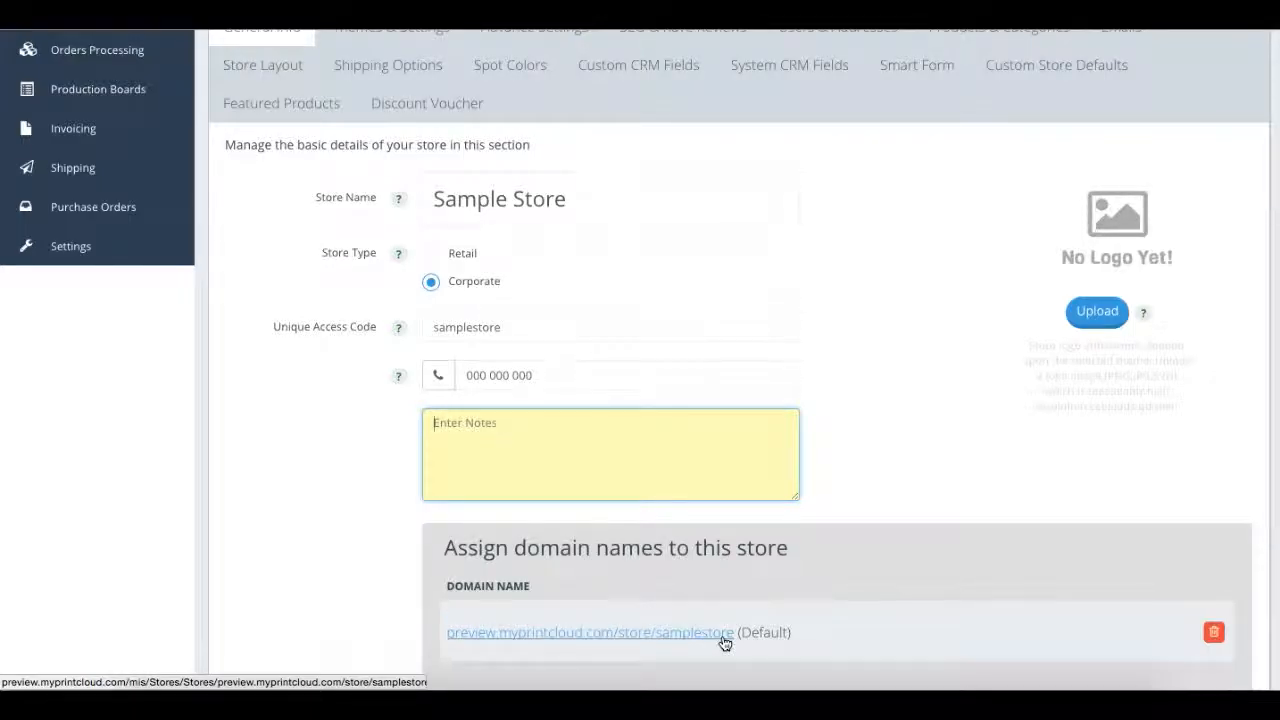
{"action": "scroll", "coordinate": [605, 571], "scroll_direction": "down", "scroll_amount": 3}
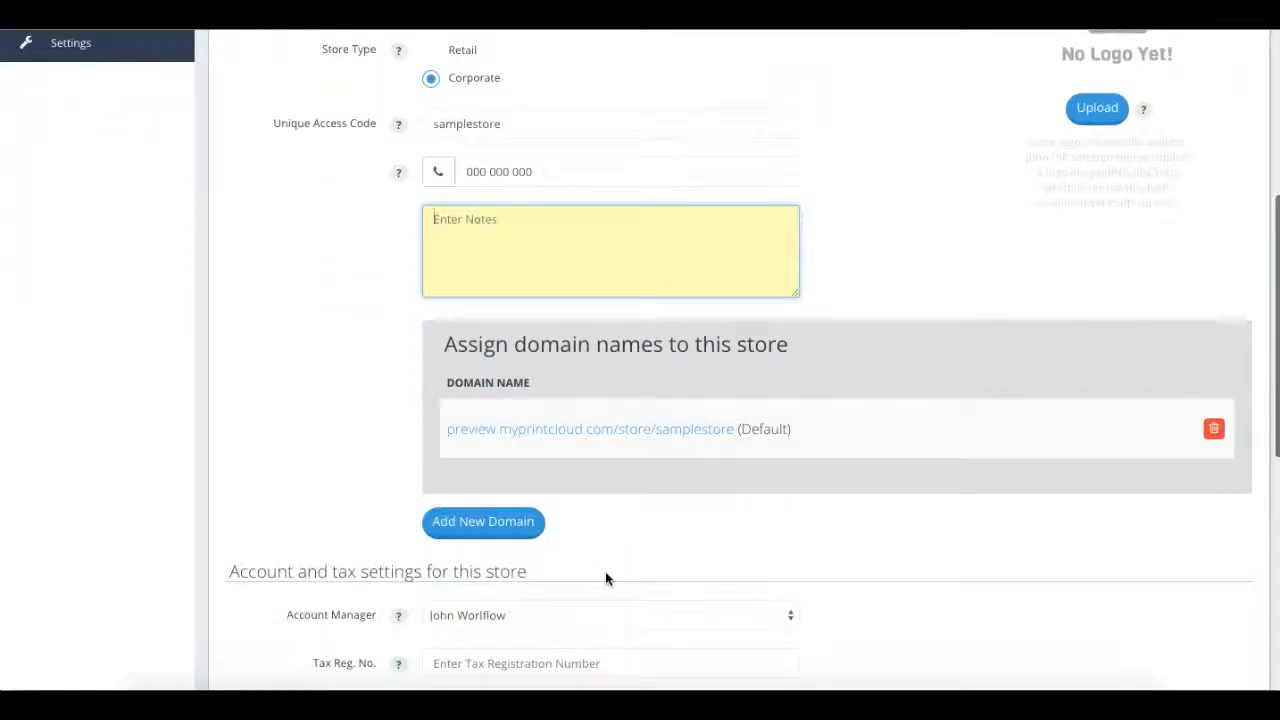
{"action": "scroll", "coordinate": [605, 571], "scroll_direction": "down", "scroll_amount": 2}
{"action": "scroll", "coordinate": [605, 572], "scroll_direction": "down", "scroll_amount": 2}
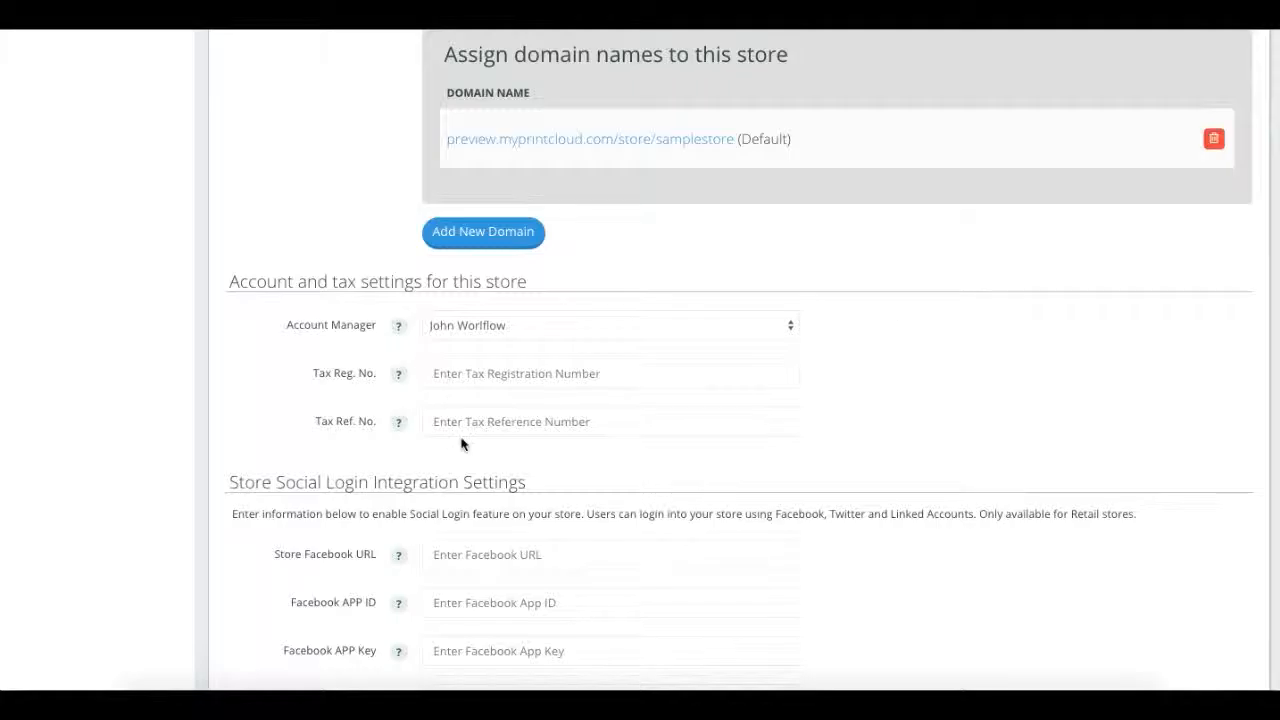
{"action": "scroll", "coordinate": [461, 444], "scroll_direction": "down", "scroll_amount": 4}
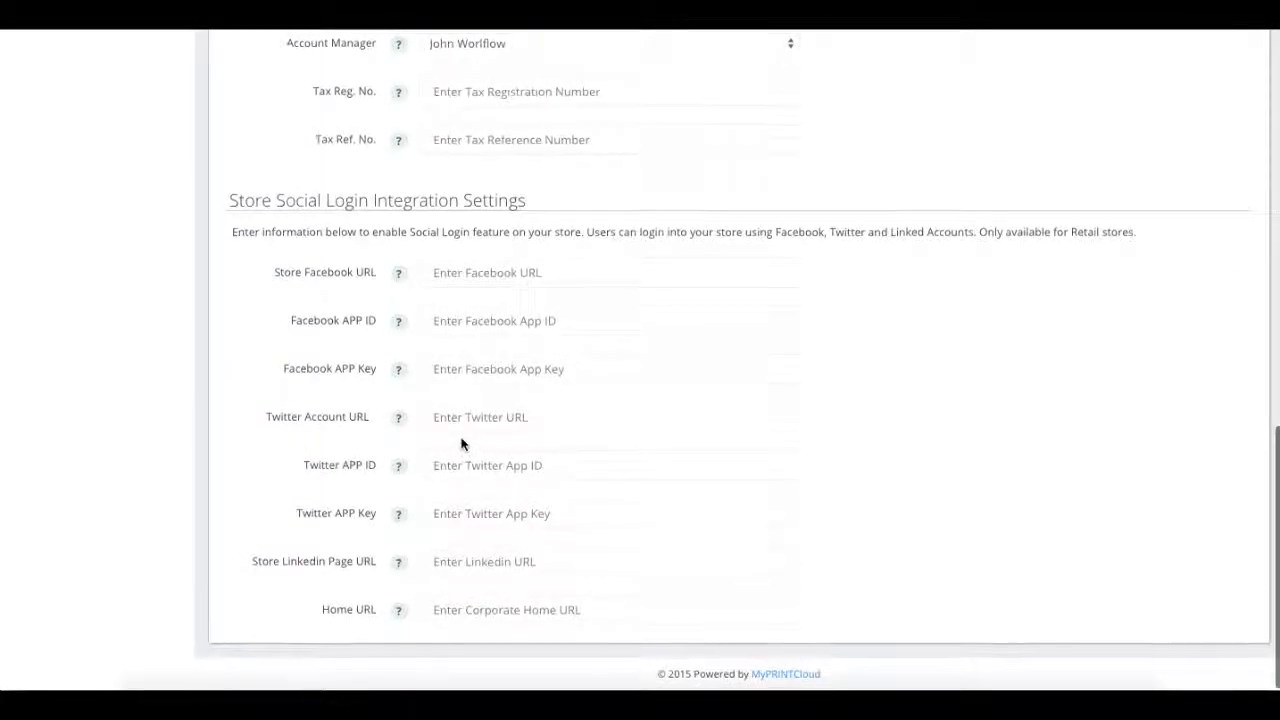
{"action": "scroll", "coordinate": [461, 444], "scroll_direction": "up", "scroll_amount": 2}
{"action": "scroll", "coordinate": [461, 444], "scroll_direction": "up", "scroll_amount": 10}
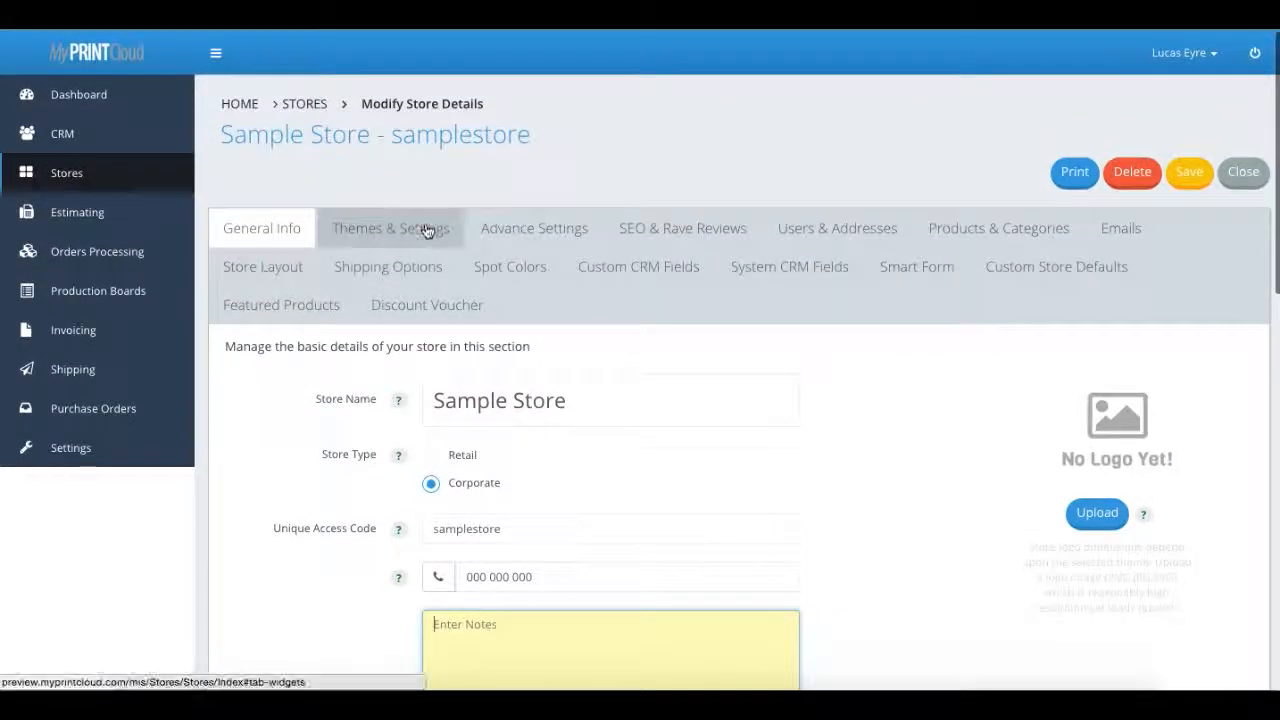
Step: Select MPC Corp Blue as the current theme in the store's theme settings
{"action": "left_click", "coordinate": [425, 229]}
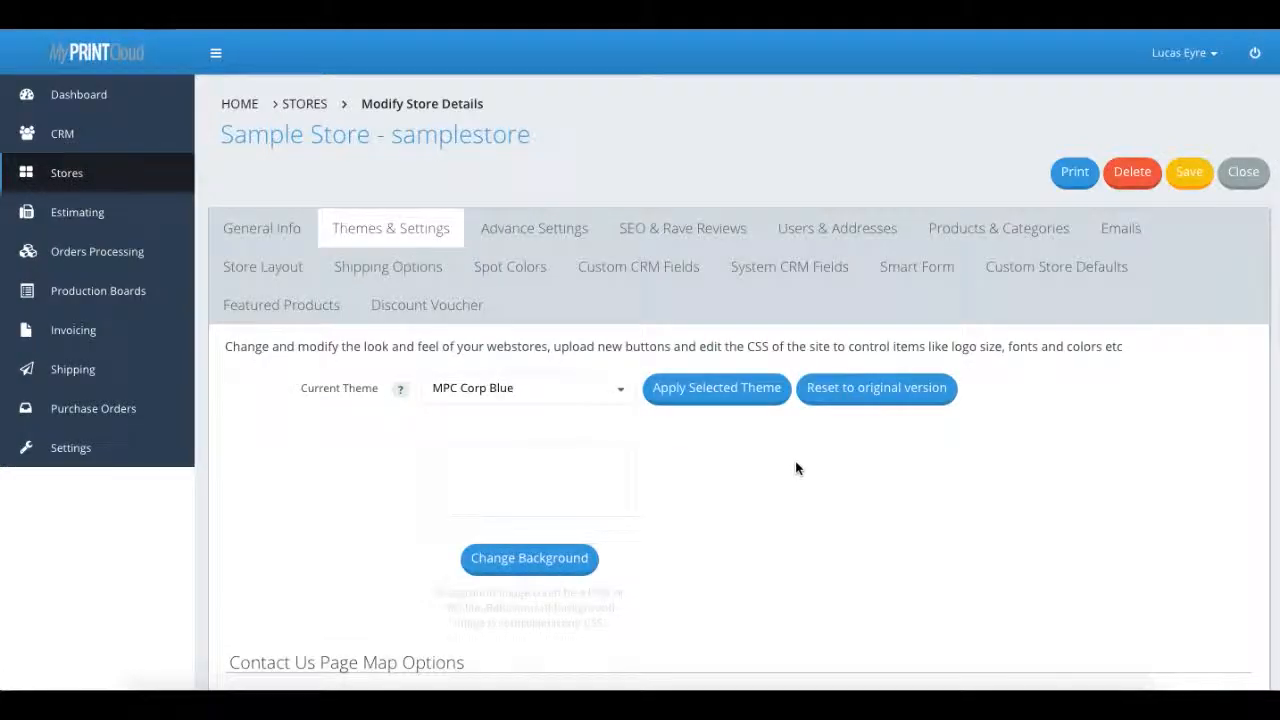
{"action": "left_click", "coordinate": [605, 389]}
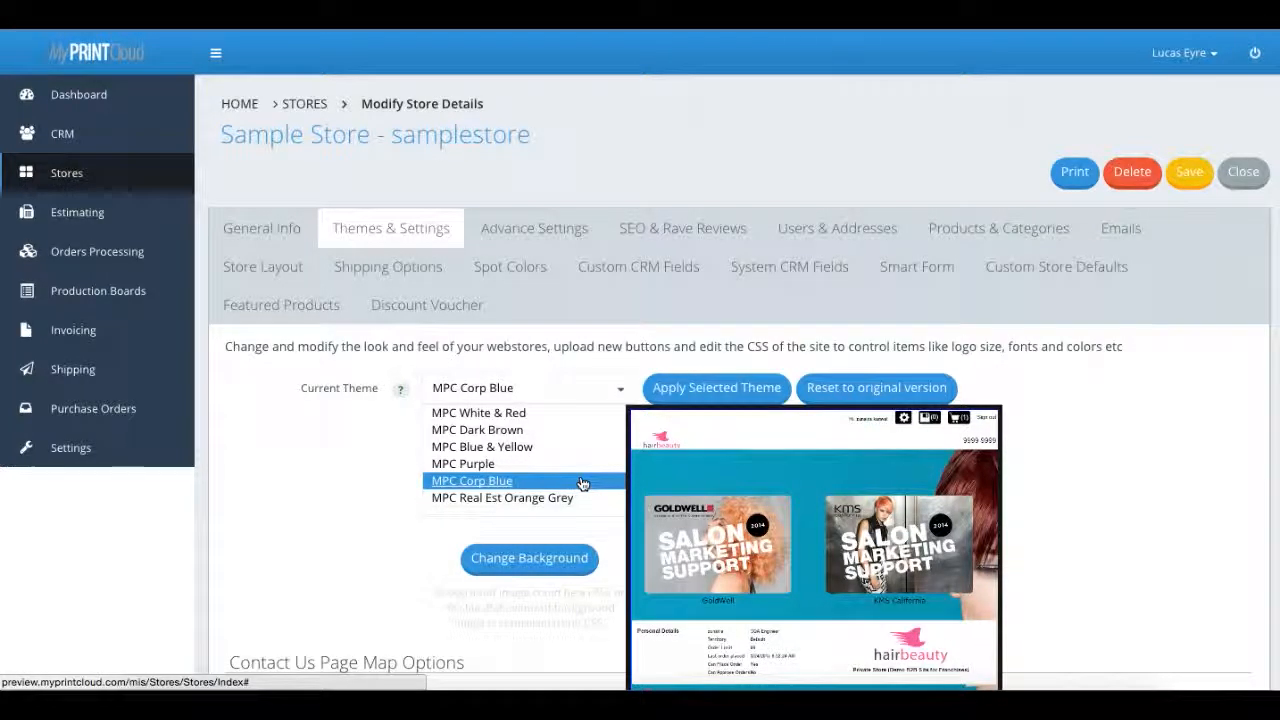
{"action": "left_click", "coordinate": [582, 483]}
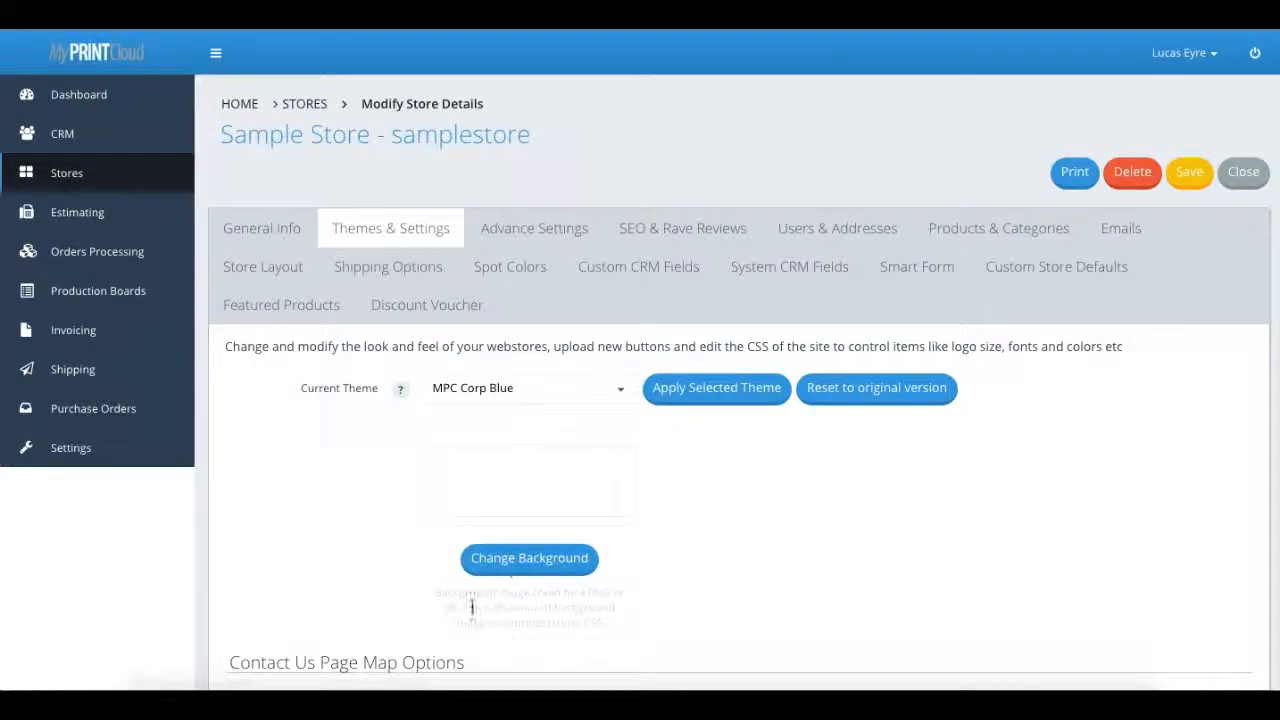
Step: Upload background.jpg from the Demo Site folder as the store's background image
{"action": "left_click", "coordinate": [515, 562]}
{"action": "left_click", "coordinate": [690, 139]}
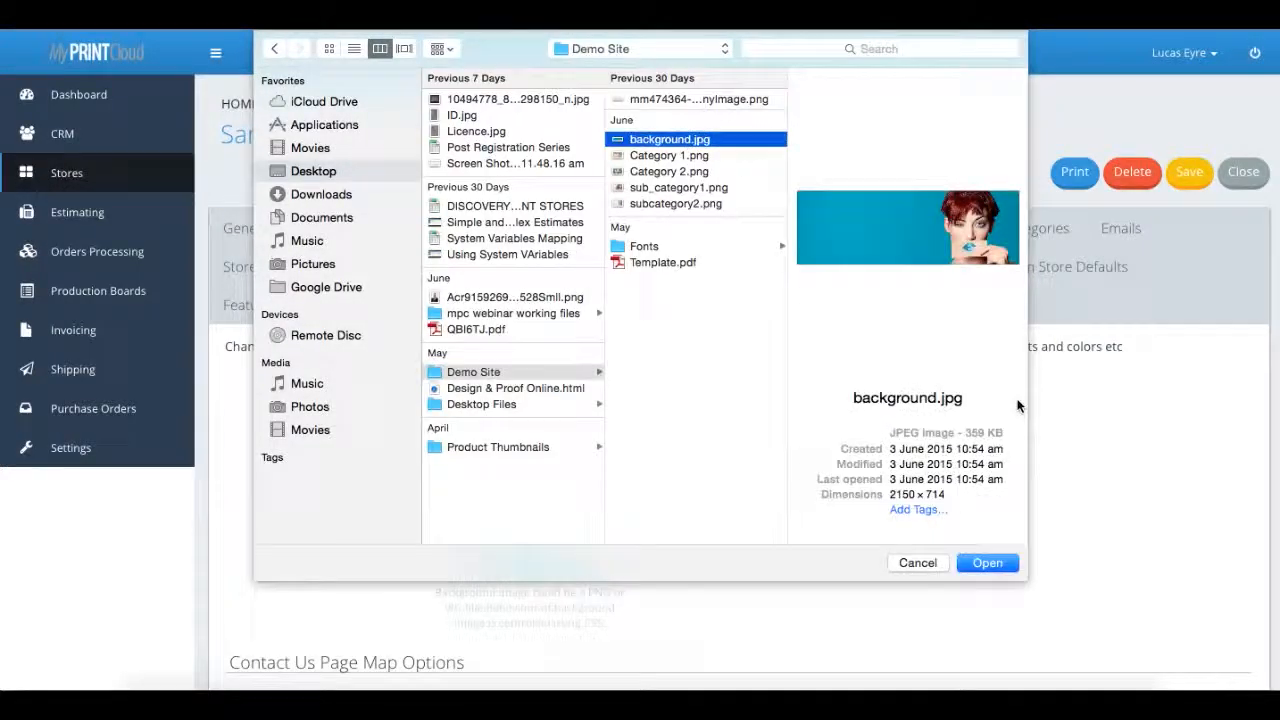
{"action": "left_click", "coordinate": [987, 563]}
{"action": "left_click", "coordinate": [987, 562]}
Step: Apply the selected MPC Corp Blue theme to the store
{"action": "scroll", "coordinate": [700, 400], "scroll_direction": "down", "scroll_amount": 4}
{"action": "left_click", "coordinate": [706, 183]}
{"action": "left_click", "coordinate": [827, 197]}
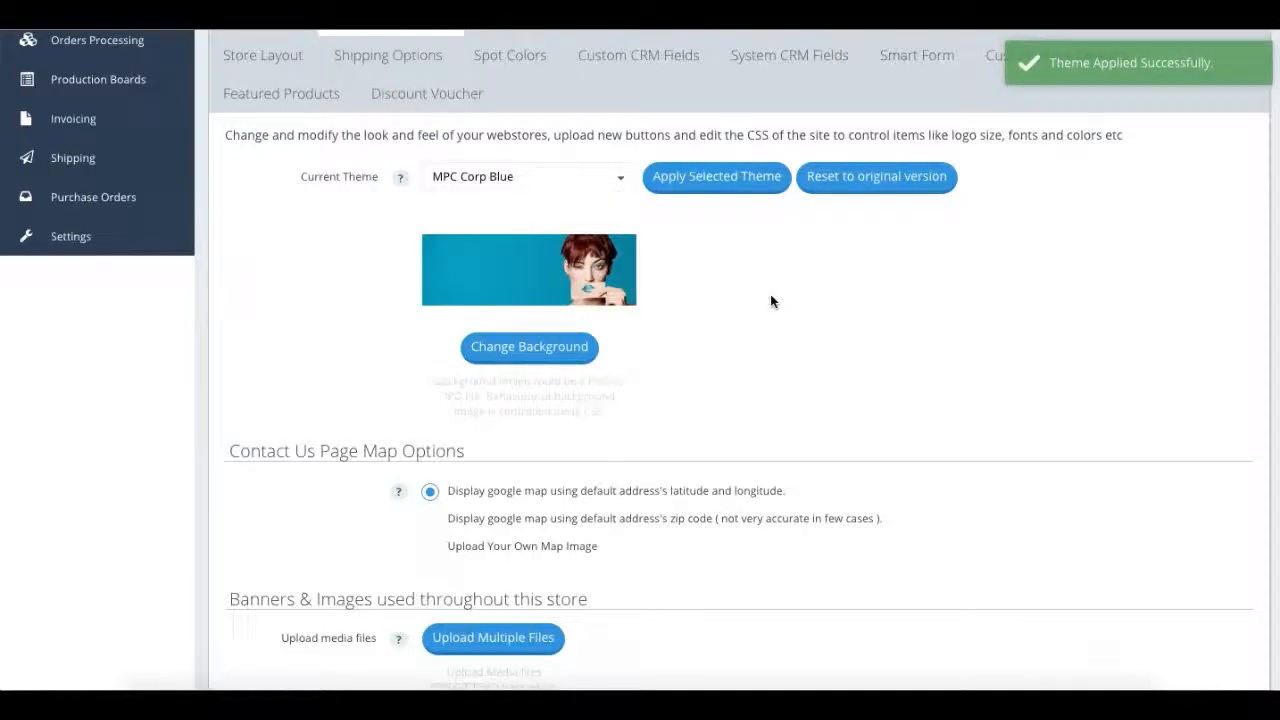
Step: Examine the store's map options, banner images, slider setting and theme CSS code
{"action": "scroll", "coordinate": [771, 301], "scroll_direction": "down", "scroll_amount": 5}
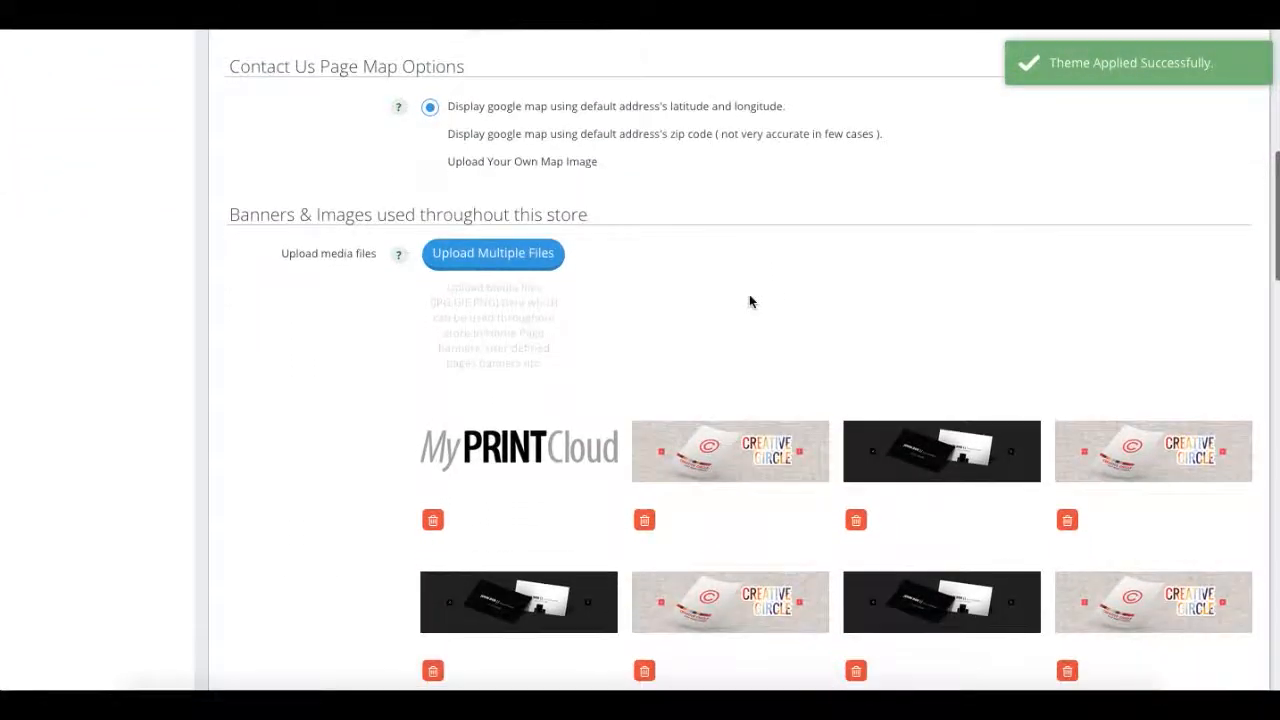
{"action": "scroll", "coordinate": [305, 408], "scroll_direction": "down", "scroll_amount": 5}
{"action": "scroll", "coordinate": [305, 408], "scroll_direction": "down", "scroll_amount": 2}
{"action": "scroll", "coordinate": [305, 408], "scroll_direction": "down", "scroll_amount": 3}
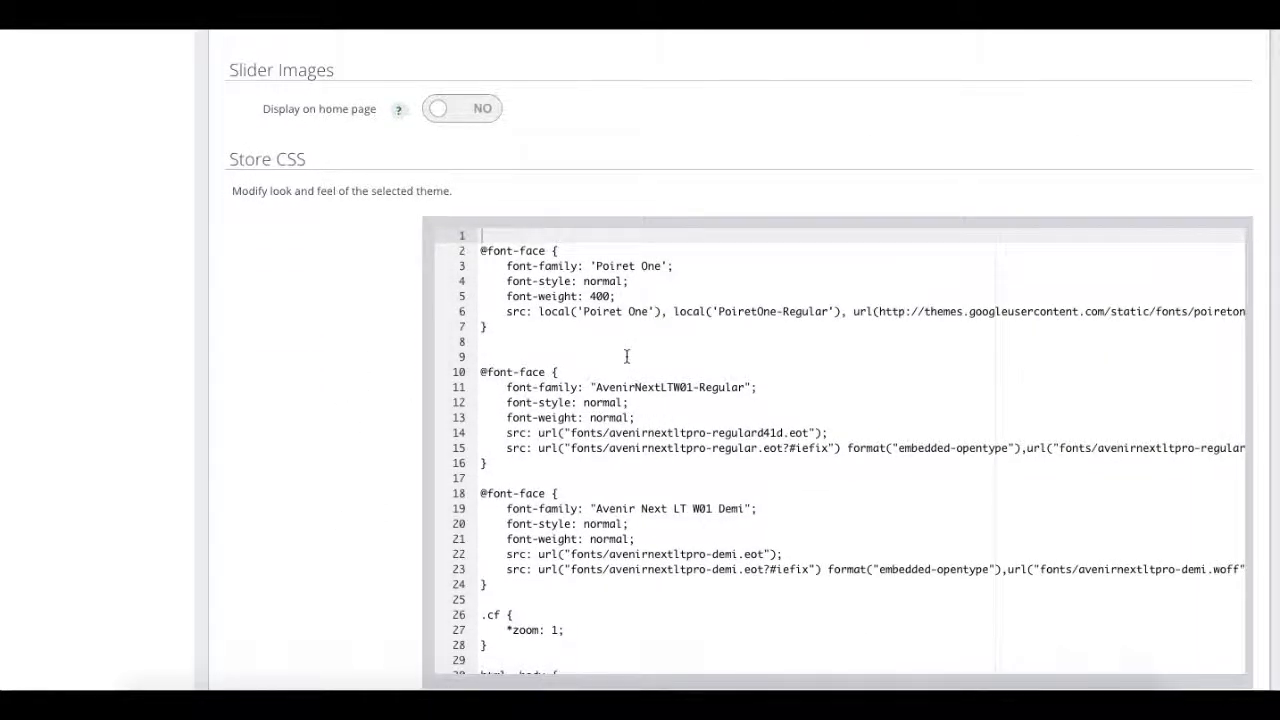
{"action": "scroll", "coordinate": [626, 356], "scroll_direction": "down", "scroll_amount": 5}
{"action": "scroll", "coordinate": [626, 356], "scroll_direction": "down", "scroll_amount": 8}
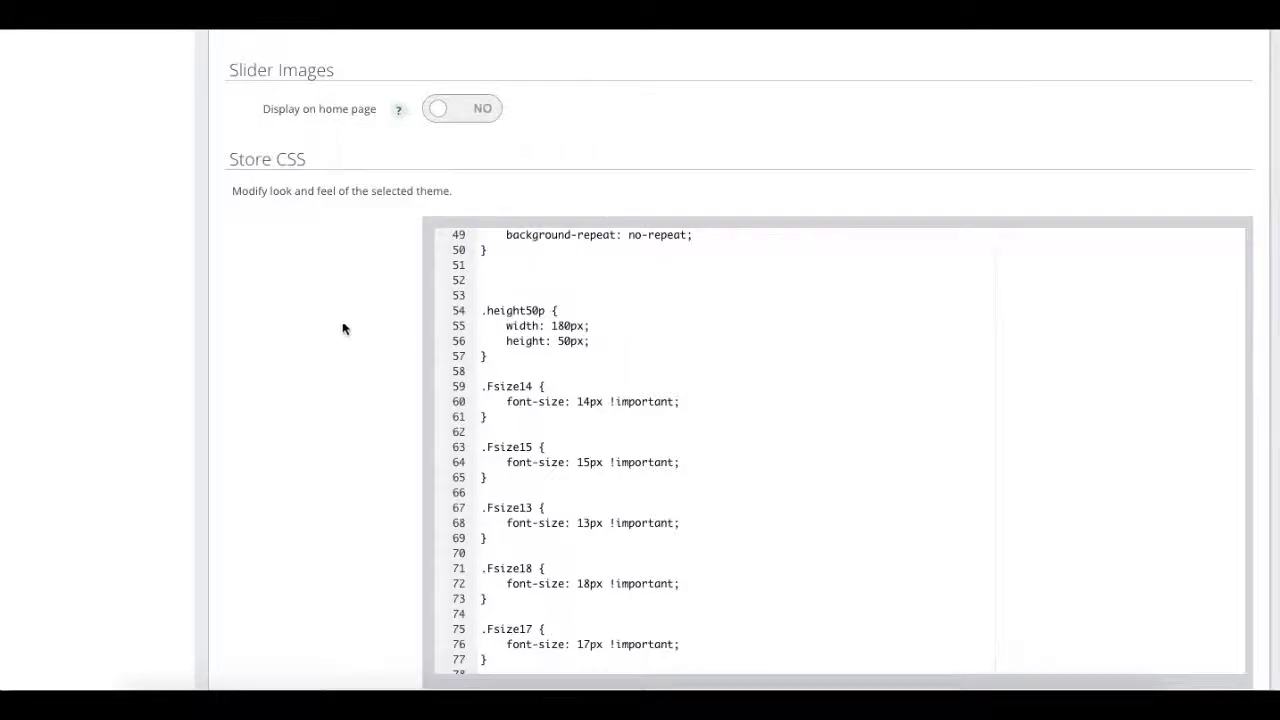
Step: Examine the store sprite image section and the list of user-defined content pages
{"action": "scroll", "coordinate": [360, 374], "scroll_direction": "down", "scroll_amount": 8}
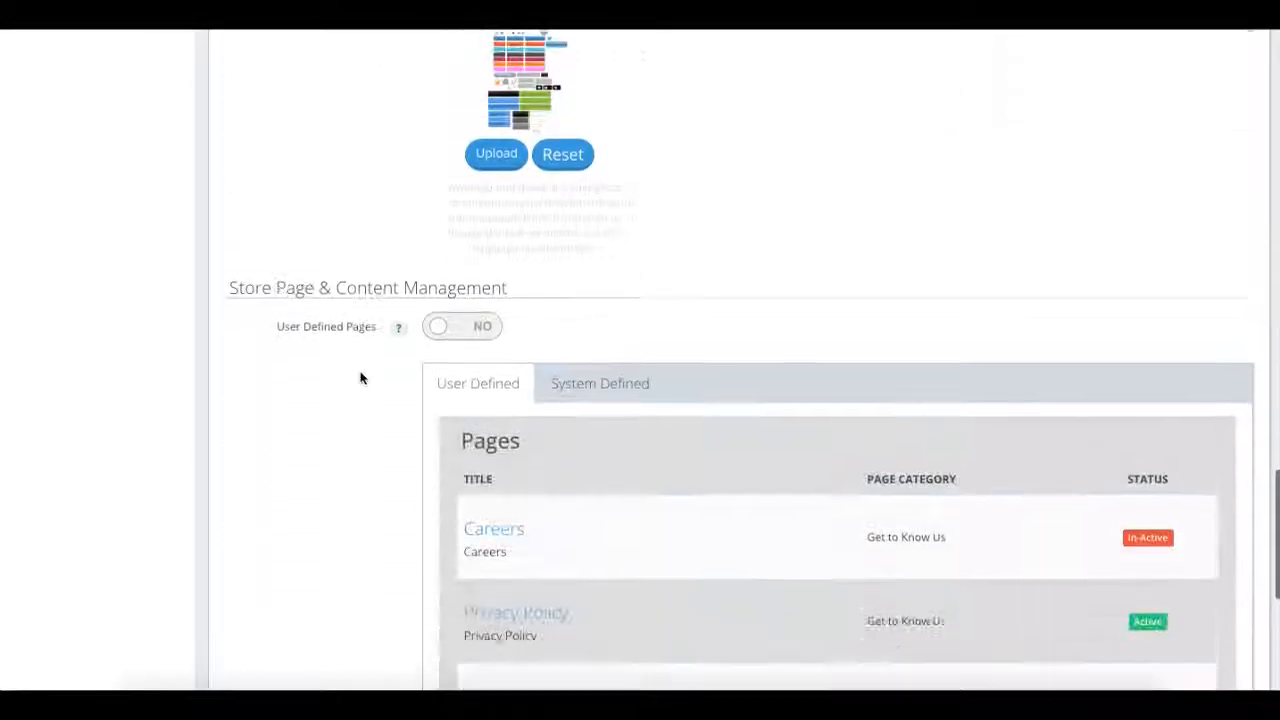
{"action": "scroll", "coordinate": [360, 374], "scroll_direction": "down", "scroll_amount": 3}
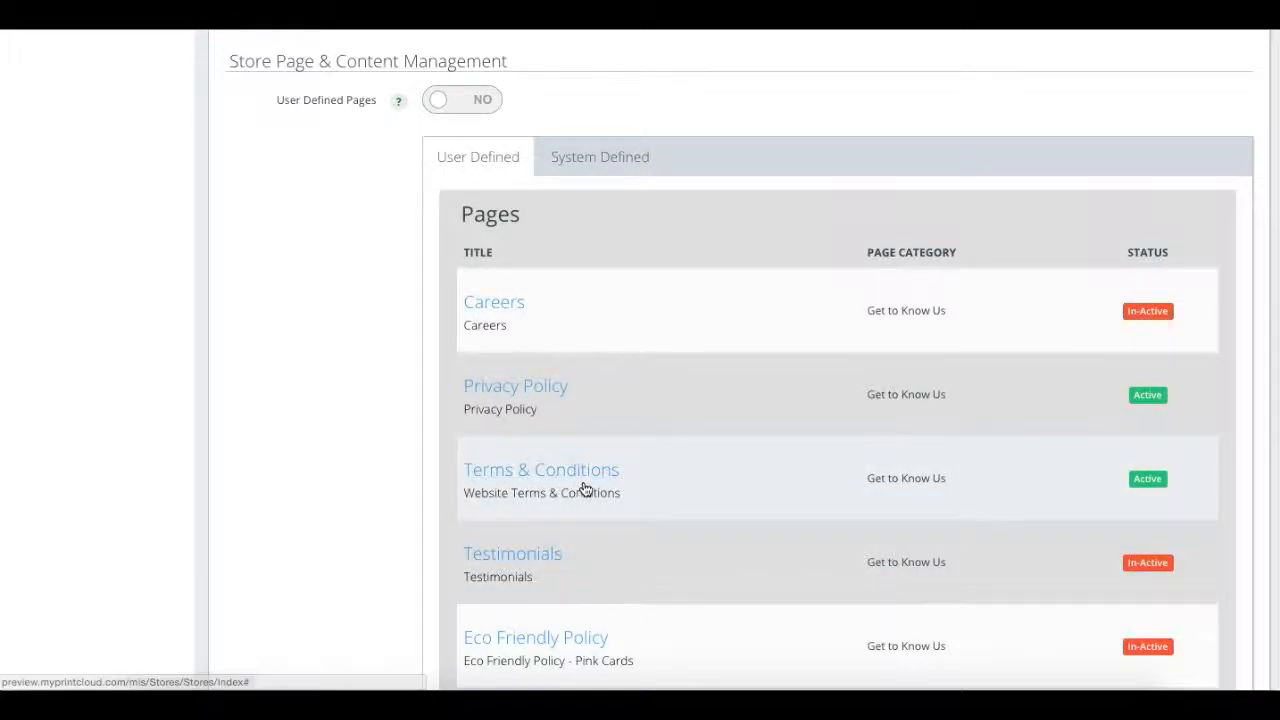
{"action": "scroll", "coordinate": [583, 486], "scroll_direction": "down", "scroll_amount": 1}
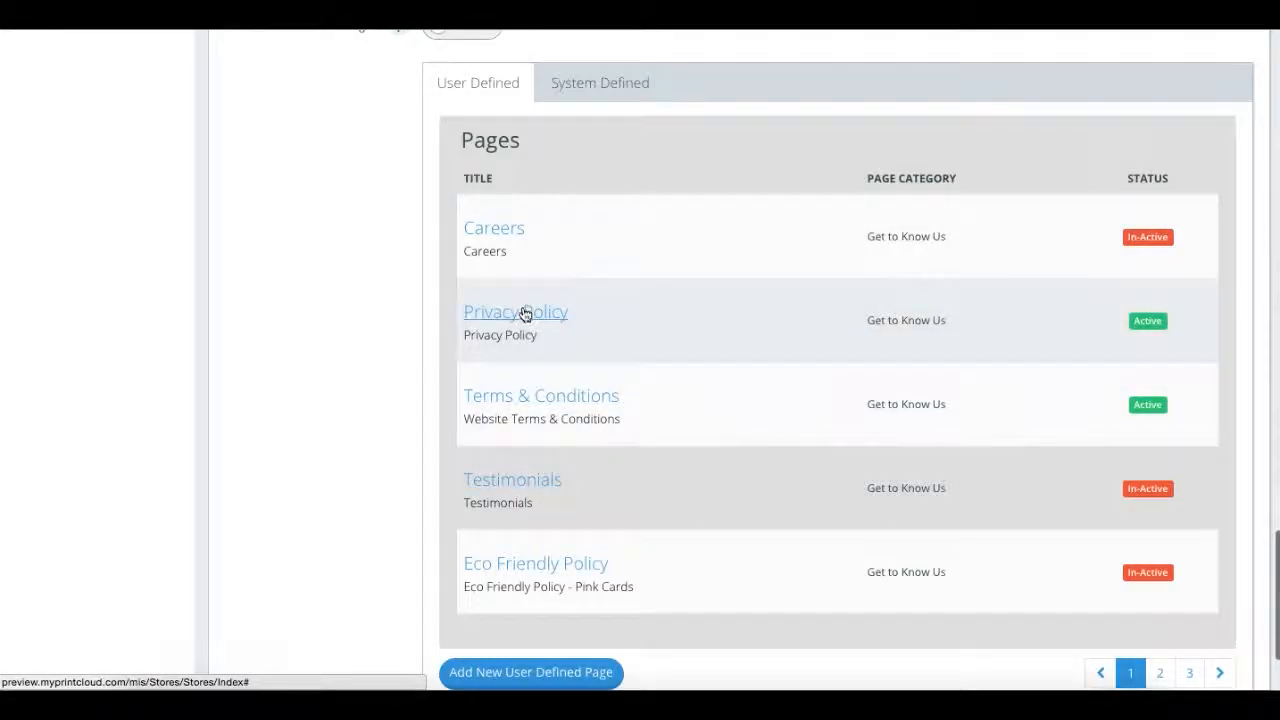
{"action": "scroll", "coordinate": [511, 511], "scroll_direction": "down", "scroll_amount": 2}
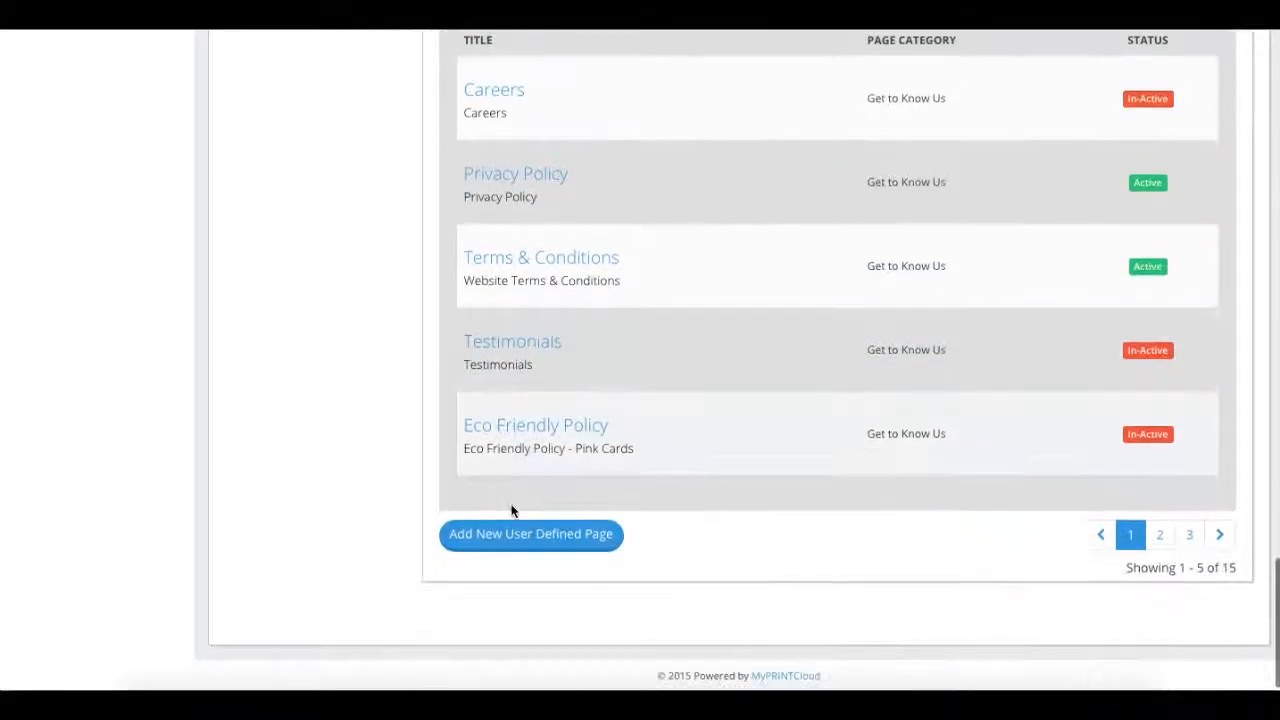
{"action": "scroll", "coordinate": [511, 508], "scroll_direction": "up", "scroll_amount": 15}
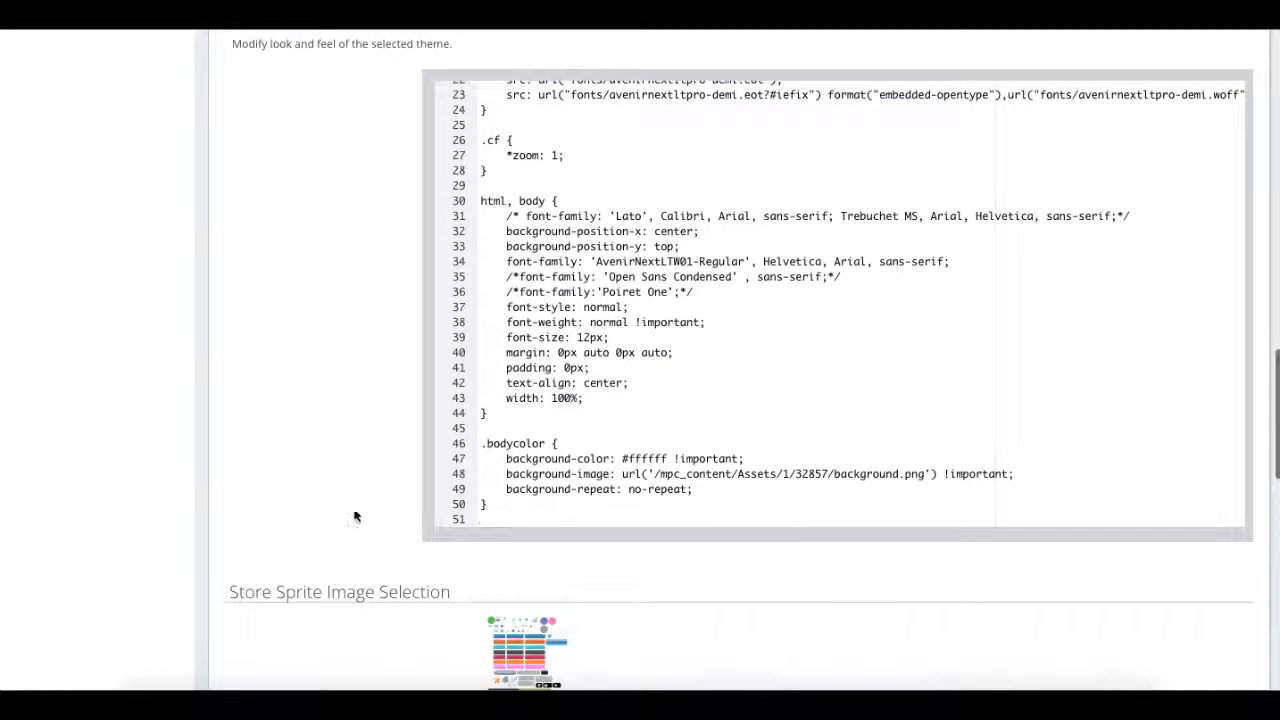
{"action": "scroll", "coordinate": [360, 515], "scroll_direction": "up", "scroll_amount": 15}
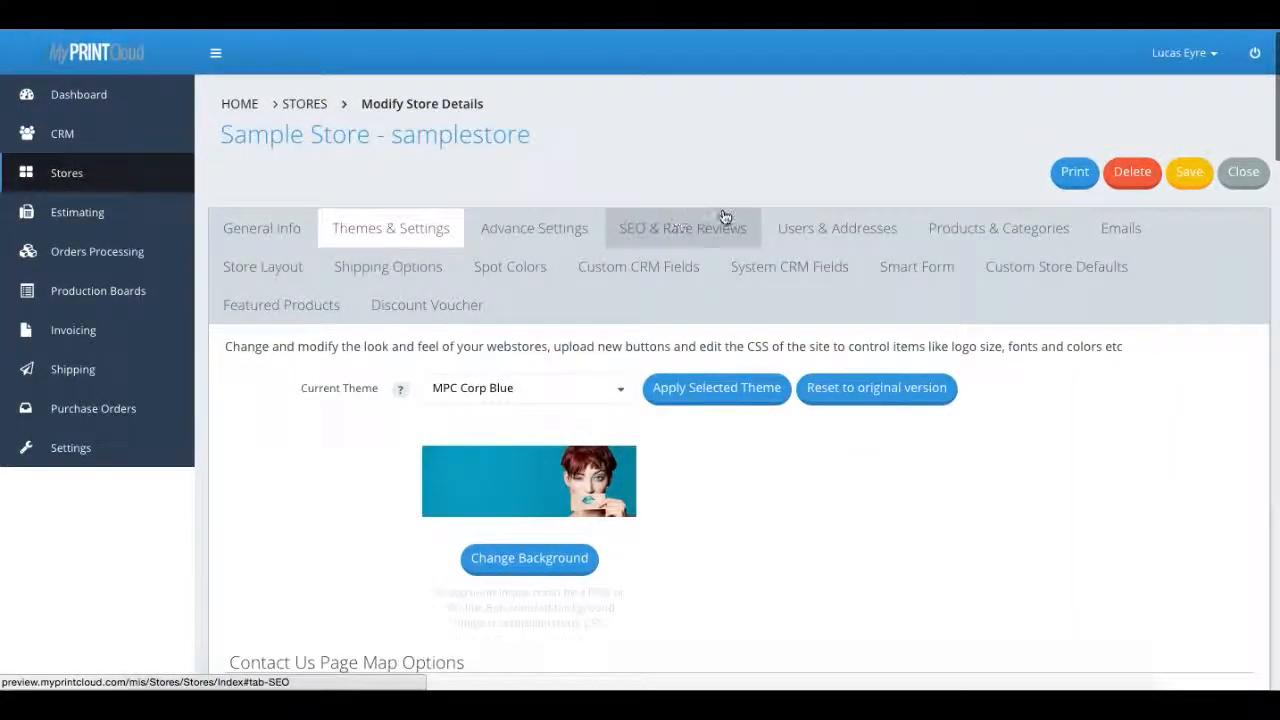
Step: Examine the store's advanced settings for address sharing, designer proofs, checkout and miscellaneous options
{"action": "left_click", "coordinate": [574, 227]}
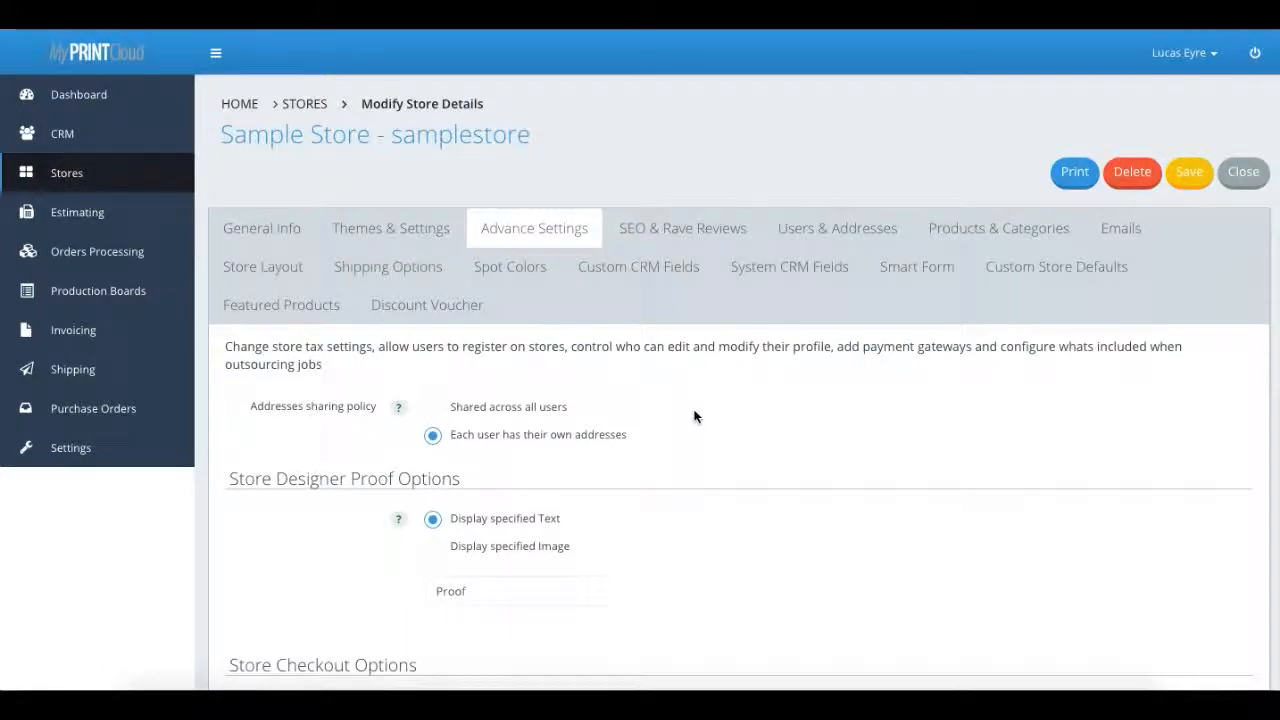
{"action": "scroll", "coordinate": [695, 416], "scroll_direction": "down", "scroll_amount": 2}
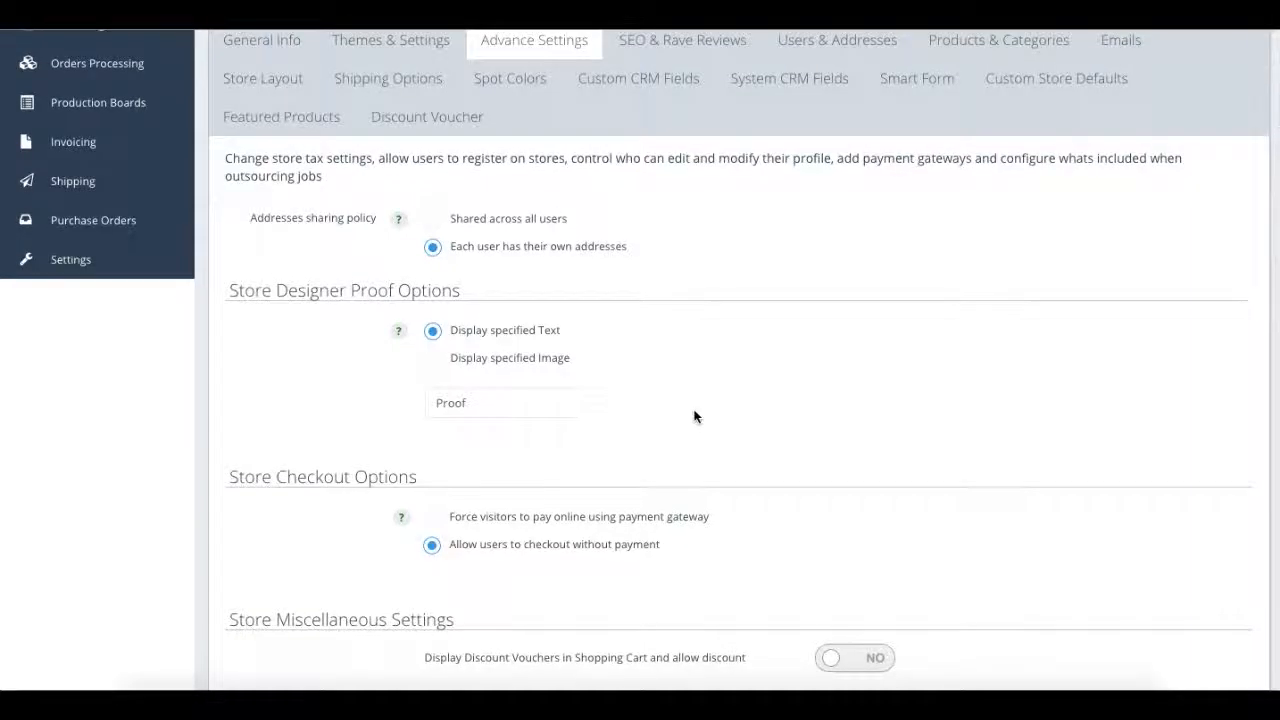
{"action": "scroll", "coordinate": [695, 416], "scroll_direction": "down", "scroll_amount": 1}
{"action": "scroll", "coordinate": [695, 416], "scroll_direction": "down", "scroll_amount": 1}
{"action": "scroll", "coordinate": [695, 416], "scroll_direction": "up", "scroll_amount": 1}
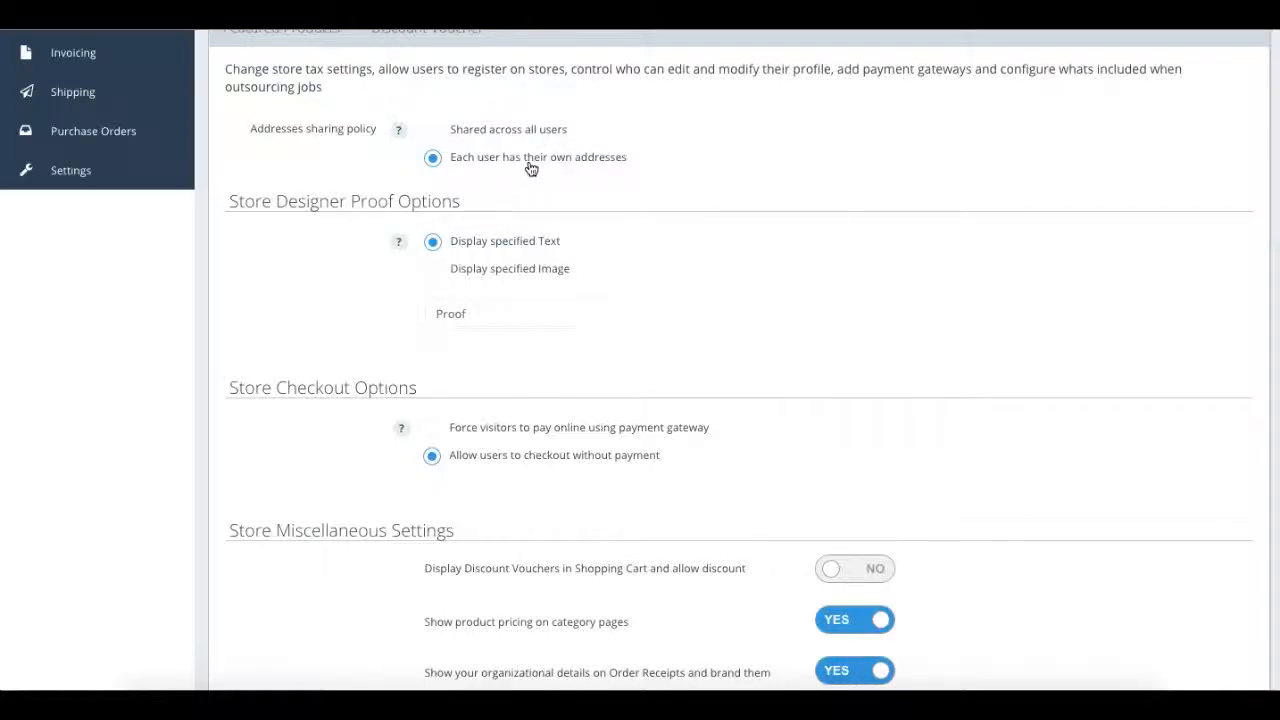
{"action": "scroll", "coordinate": [557, 404], "scroll_direction": "down", "scroll_amount": 3}
{"action": "scroll", "coordinate": [557, 404], "scroll_direction": "down", "scroll_amount": 1}
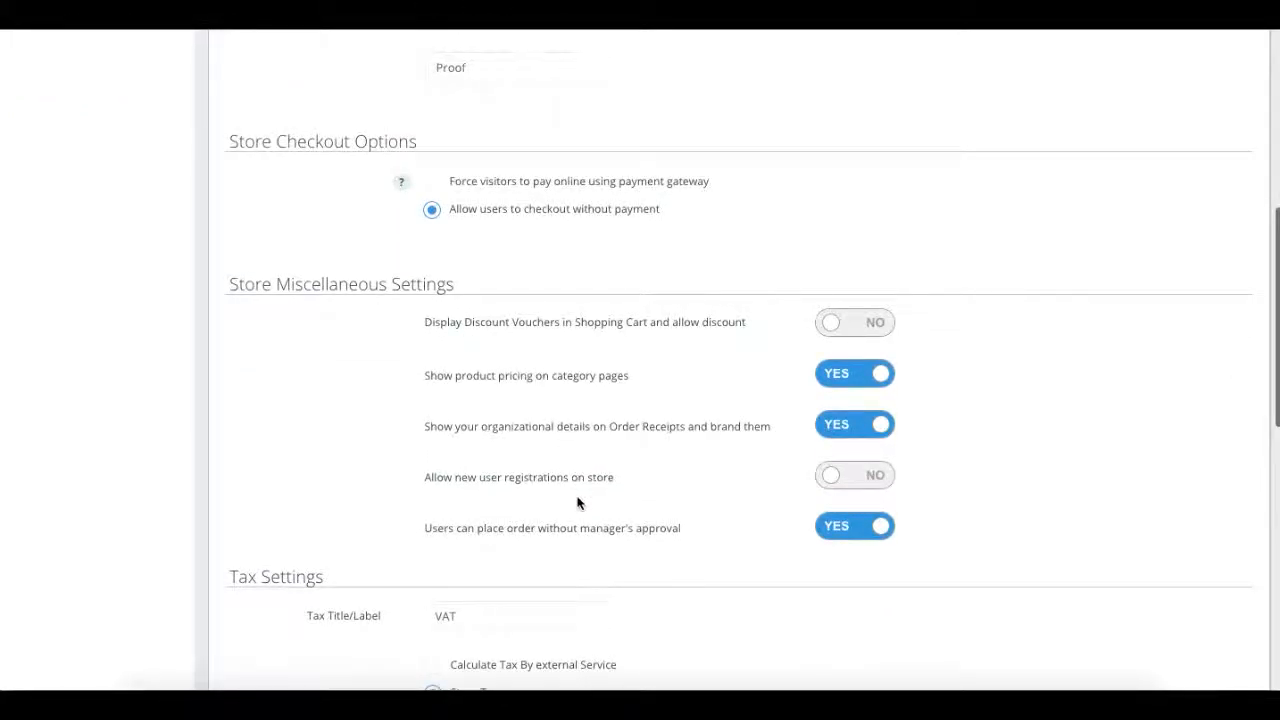
{"action": "scroll", "coordinate": [577, 503], "scroll_direction": "down", "scroll_amount": 2}
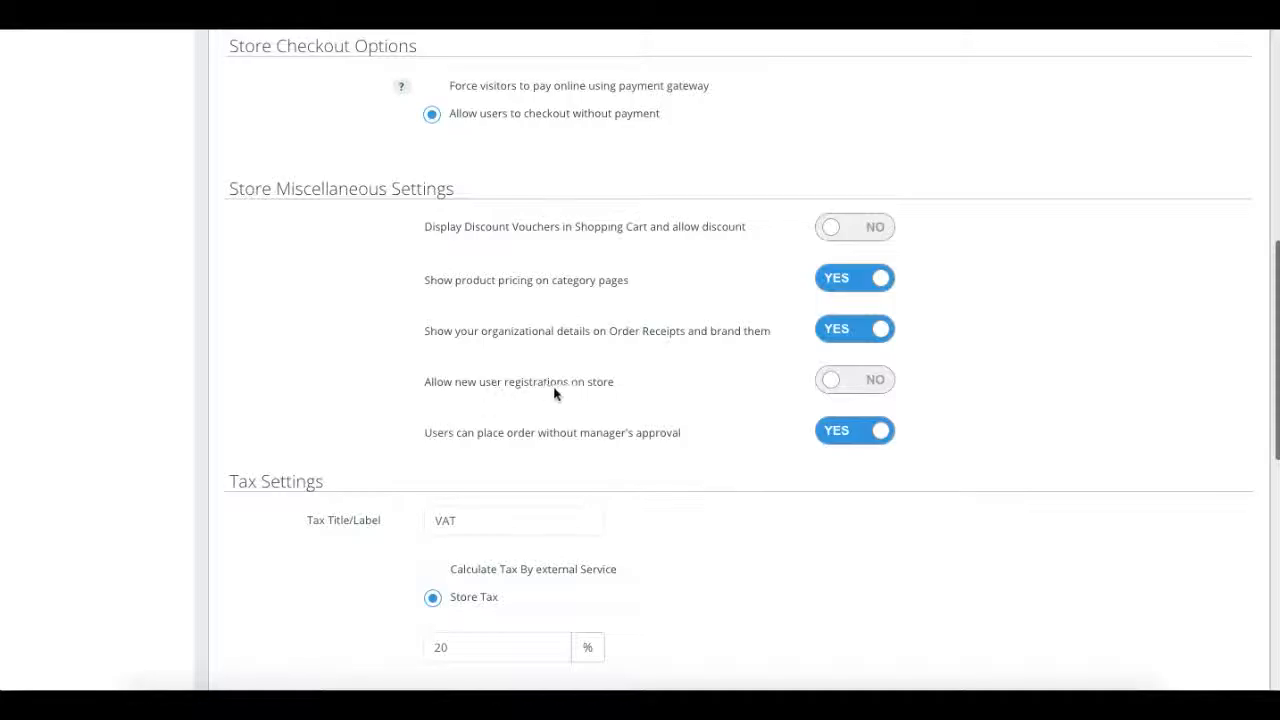
Step: Turn on new user registrations for the store and switch the option back off
{"action": "left_click", "coordinate": [843, 382]}
{"action": "left_click", "coordinate": [843, 382]}
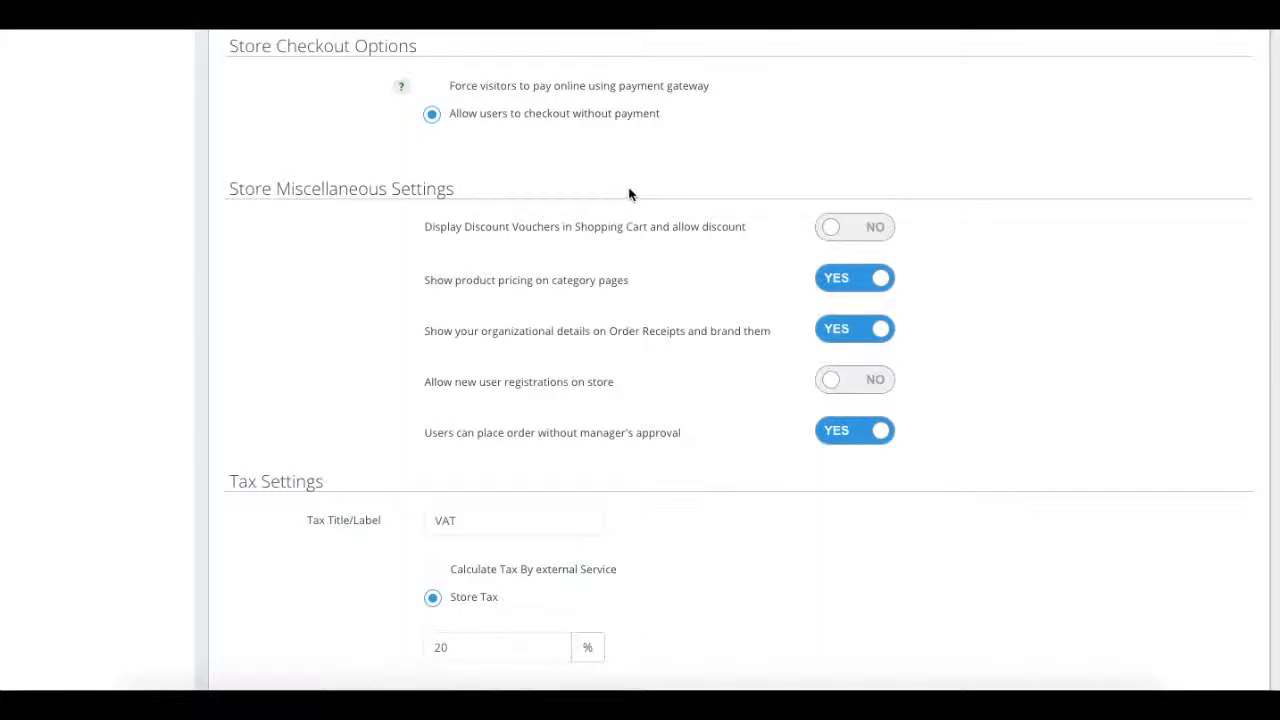
Step: Examine the store's tax settings, payment gateways and auto push order email options
{"action": "scroll", "coordinate": [698, 358], "scroll_direction": "down", "scroll_amount": 2}
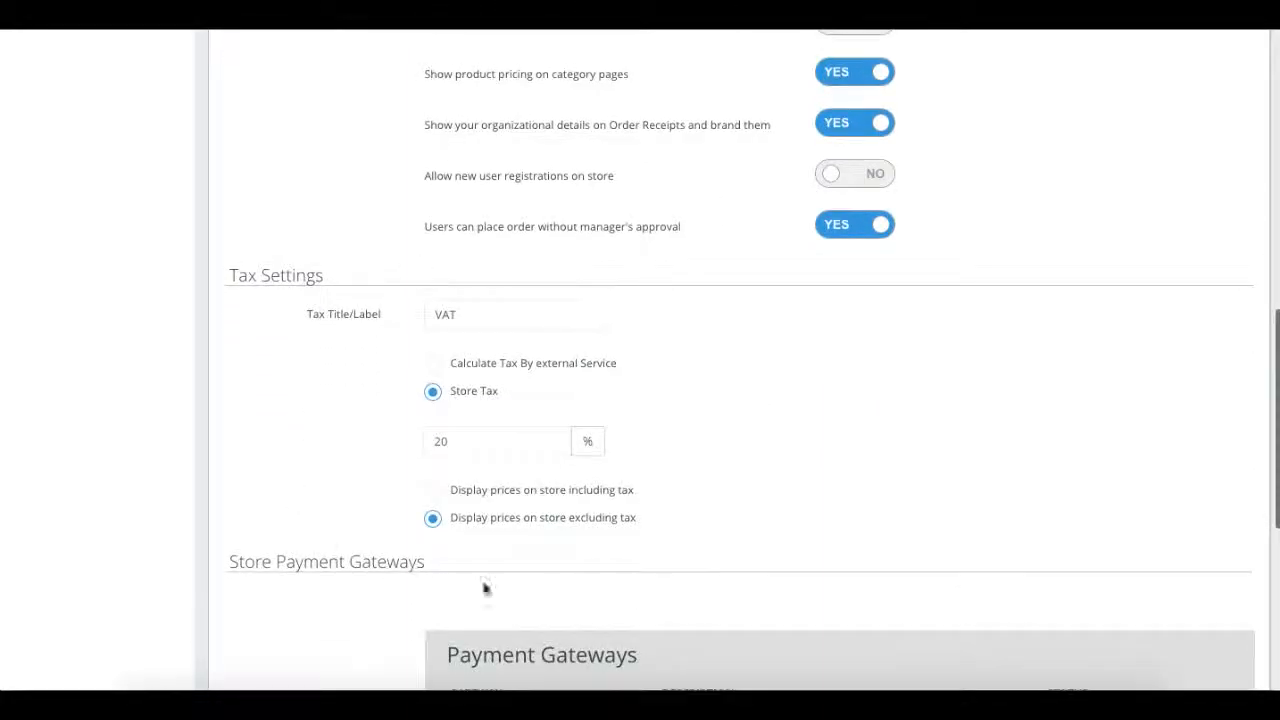
{"action": "scroll", "coordinate": [687, 372], "scroll_direction": "down", "scroll_amount": 3}
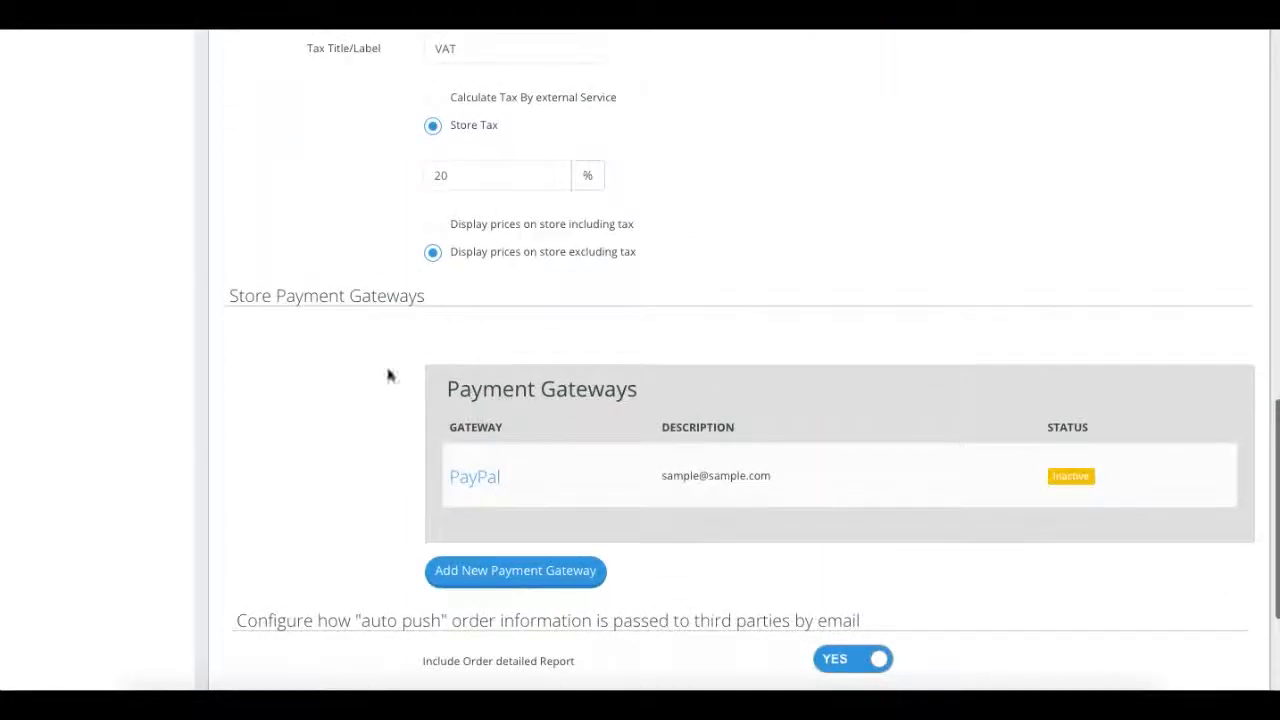
{"action": "scroll", "coordinate": [523, 371], "scroll_direction": "down", "scroll_amount": 2}
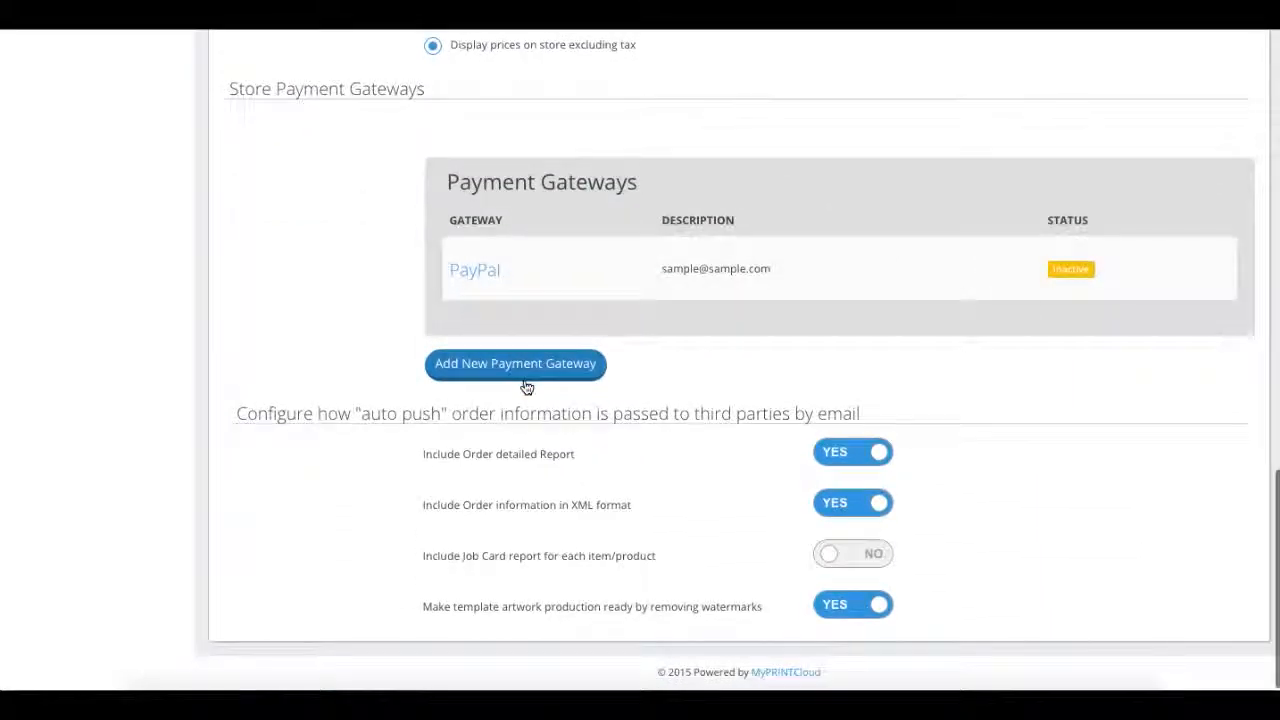
{"action": "scroll", "coordinate": [525, 387], "scroll_direction": "up", "scroll_amount": 10}
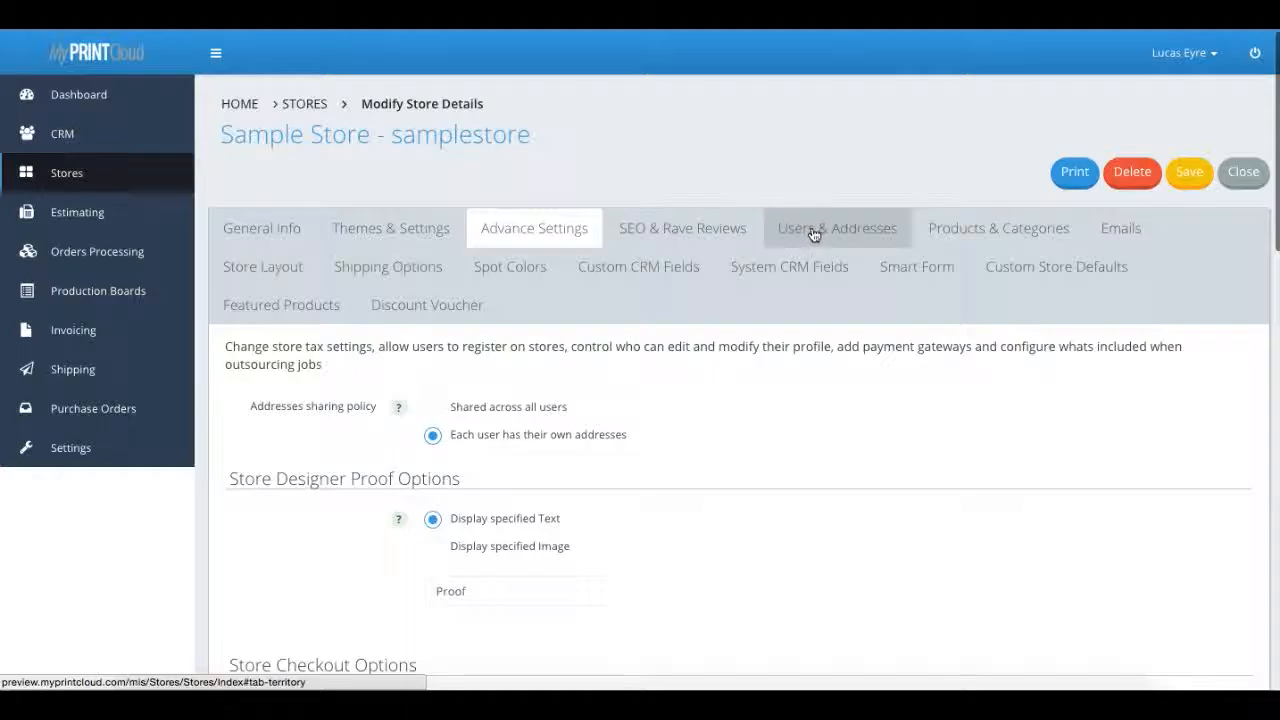
Step: Start a new top-level product category for the store and name it Sample 2
{"action": "left_click", "coordinate": [1005, 228]}
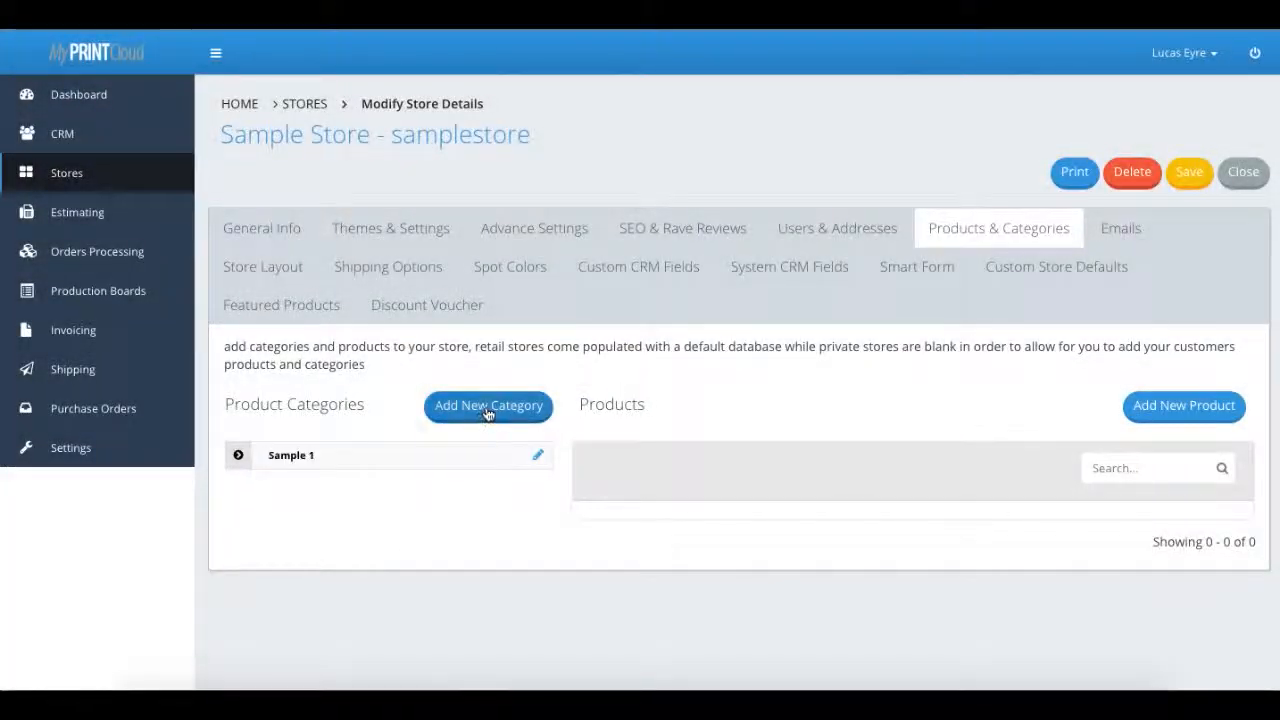
{"action": "left_click", "coordinate": [487, 412]}
{"action": "left_click", "coordinate": [494, 224]}
{"action": "type", "text": "Sample 2"}
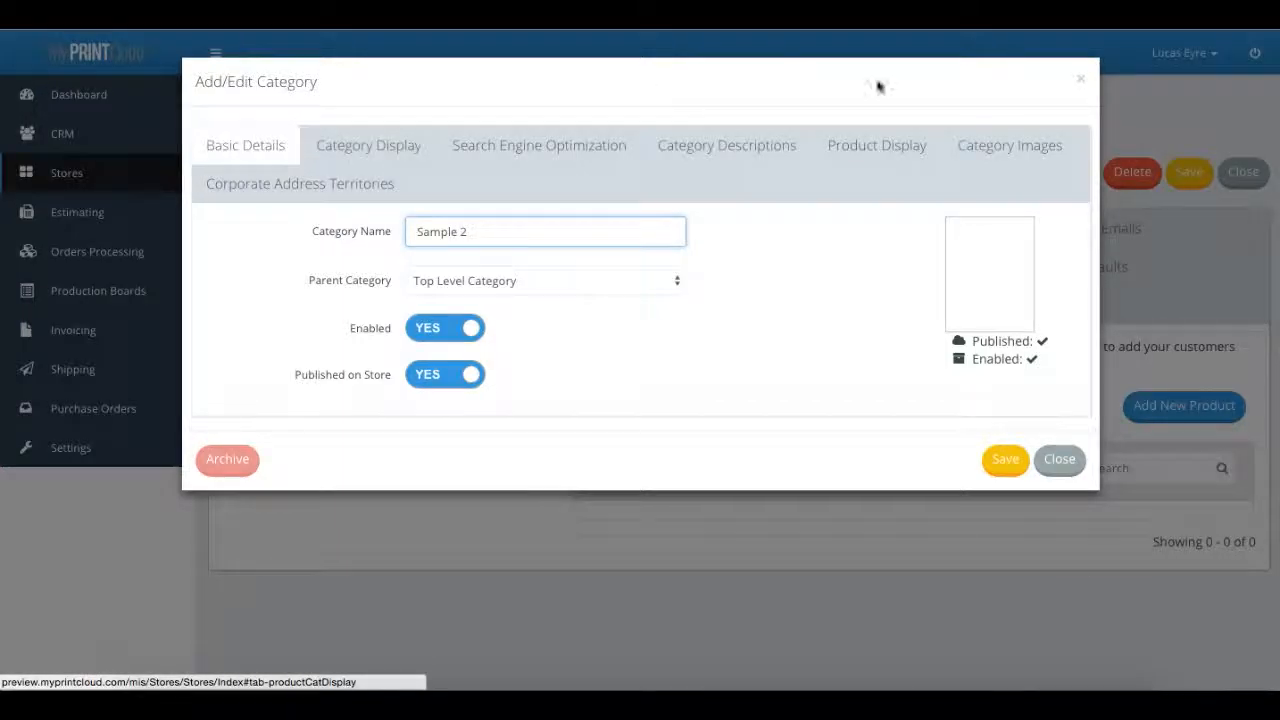
Step: Upload Category 2.png as the Sample 2 category's thumbnail and save the category
{"action": "left_click", "coordinate": [977, 148]}
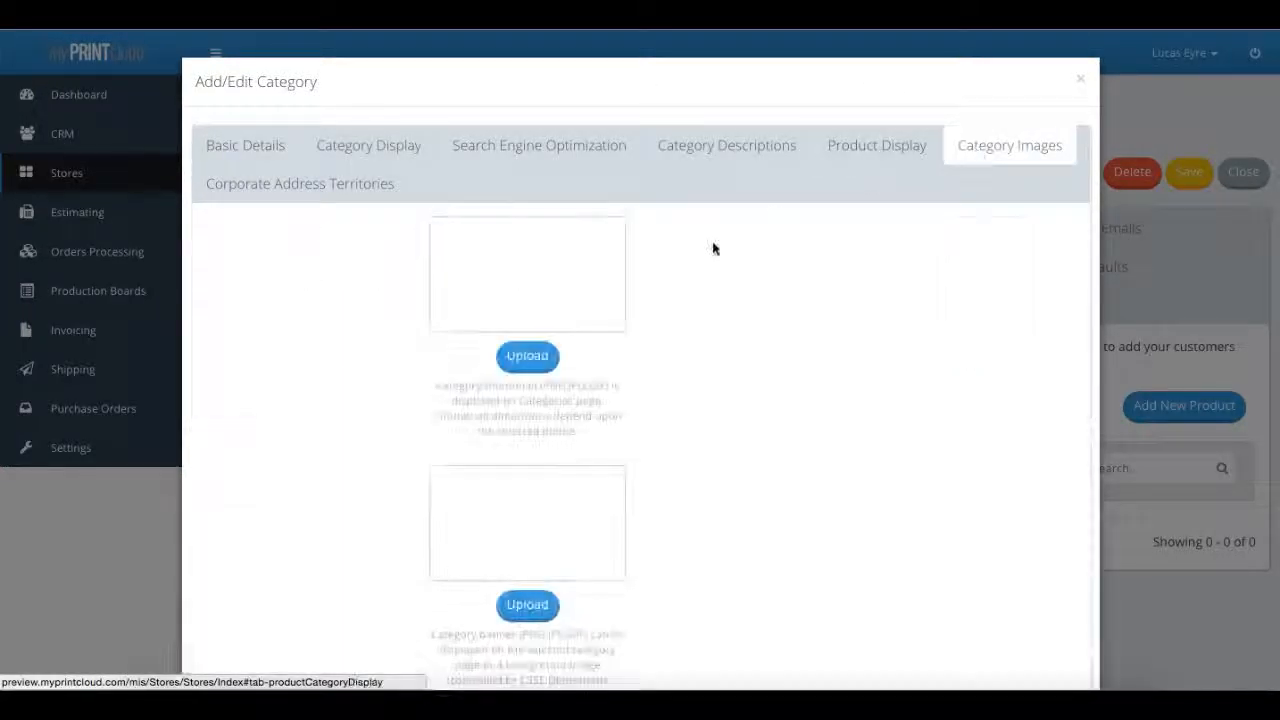
{"action": "left_click", "coordinate": [543, 356]}
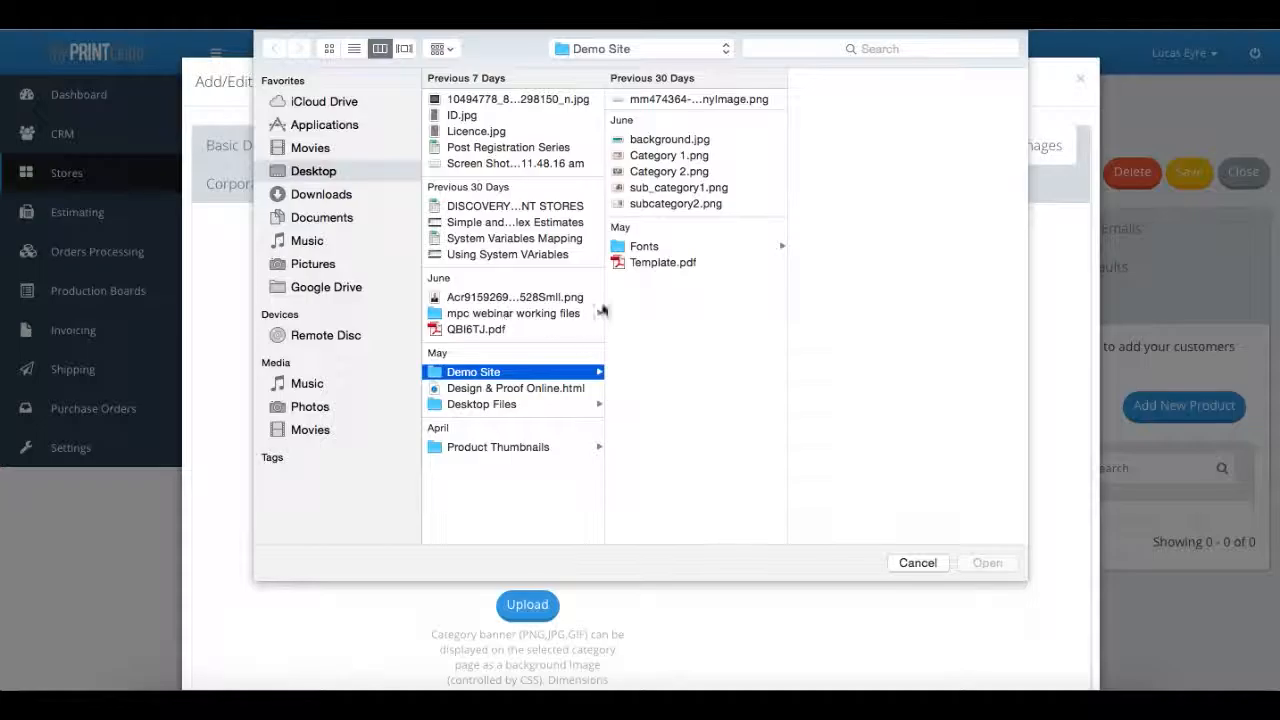
{"action": "left_click", "coordinate": [669, 171]}
{"action": "left_click", "coordinate": [987, 562]}
{"action": "scroll", "coordinate": [964, 464], "scroll_direction": "down", "scroll_amount": 3}
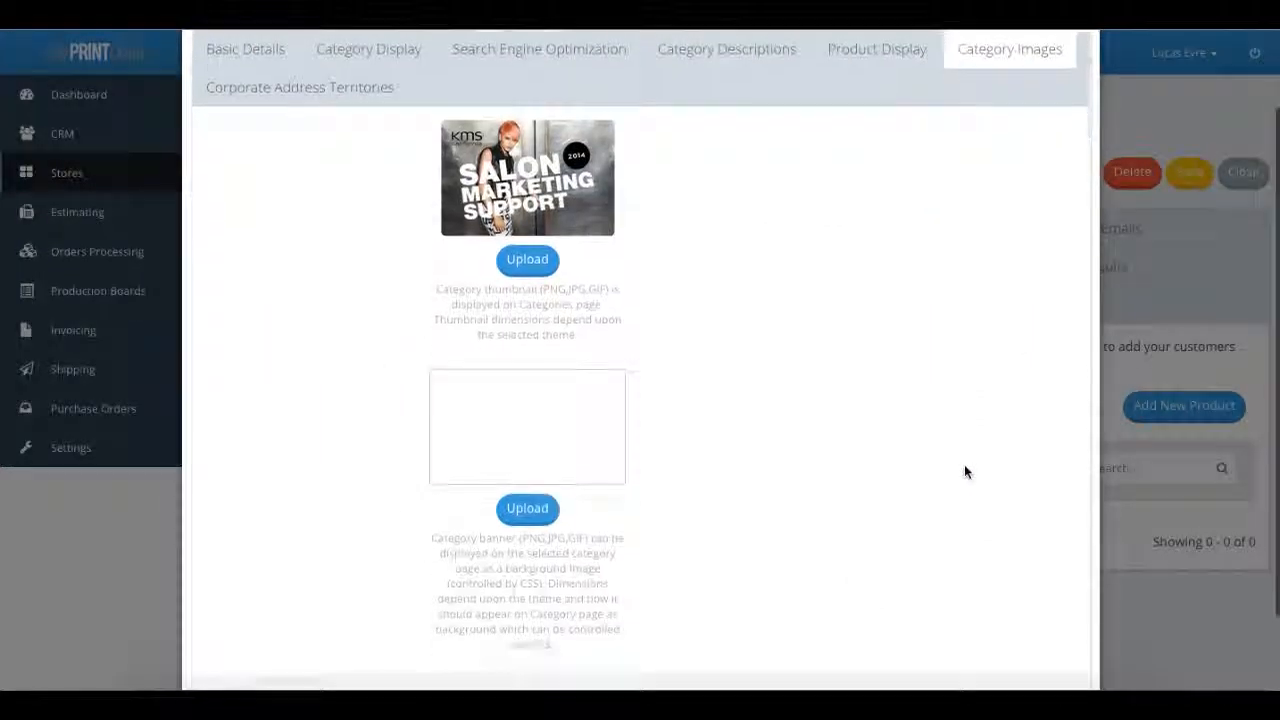
{"action": "left_click", "coordinate": [1005, 630]}
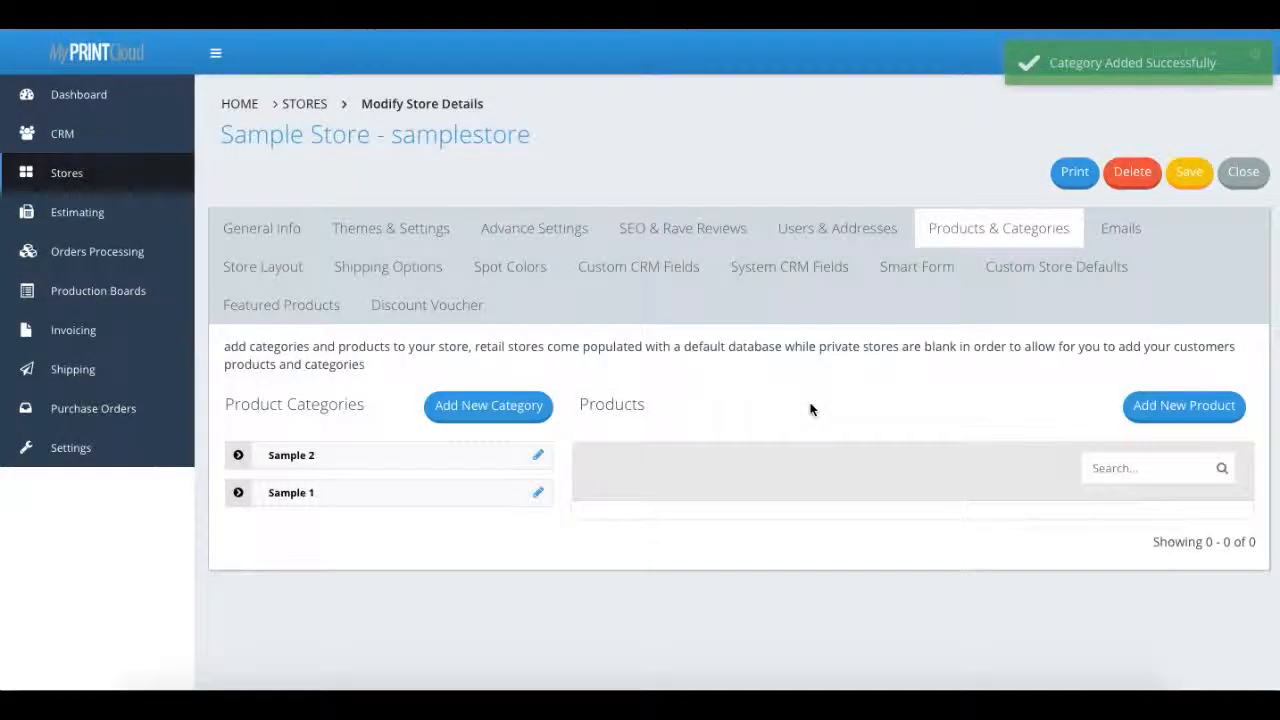
Step: Edit the Sample 1 category to use Category 1.png as its thumbnail and save it
{"action": "left_click", "coordinate": [539, 495]}
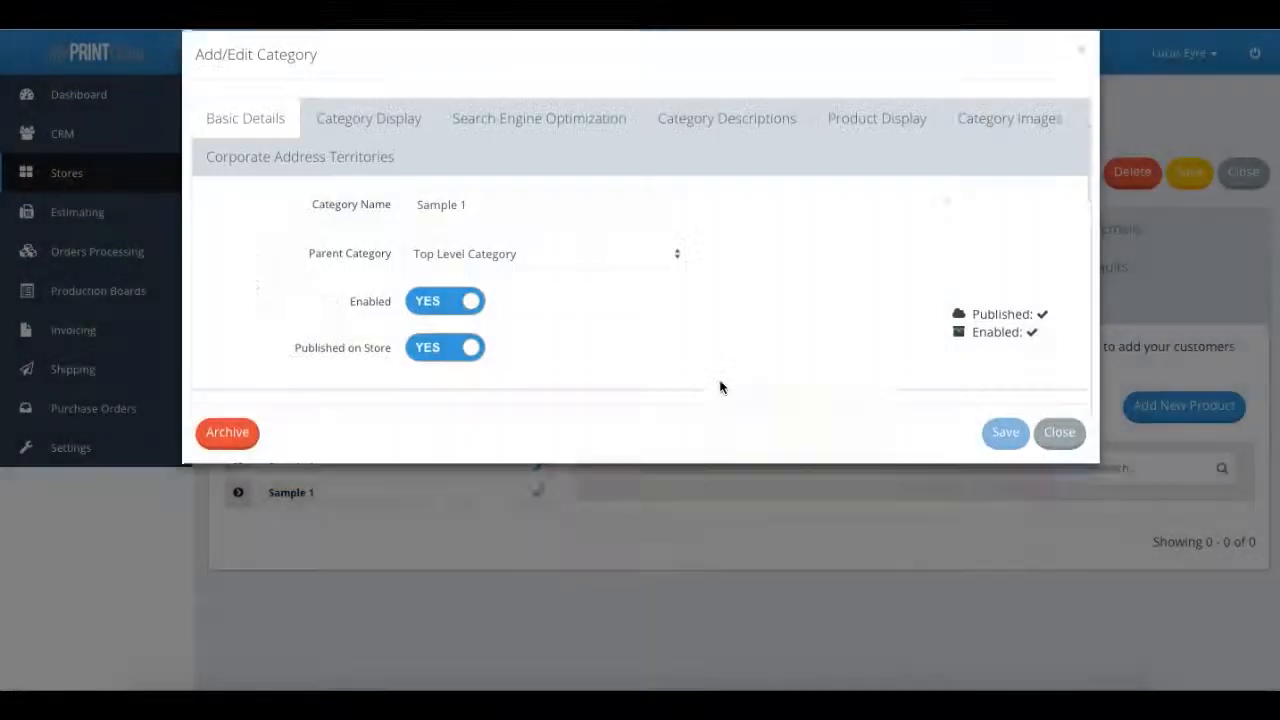
{"action": "left_click", "coordinate": [1003, 148]}
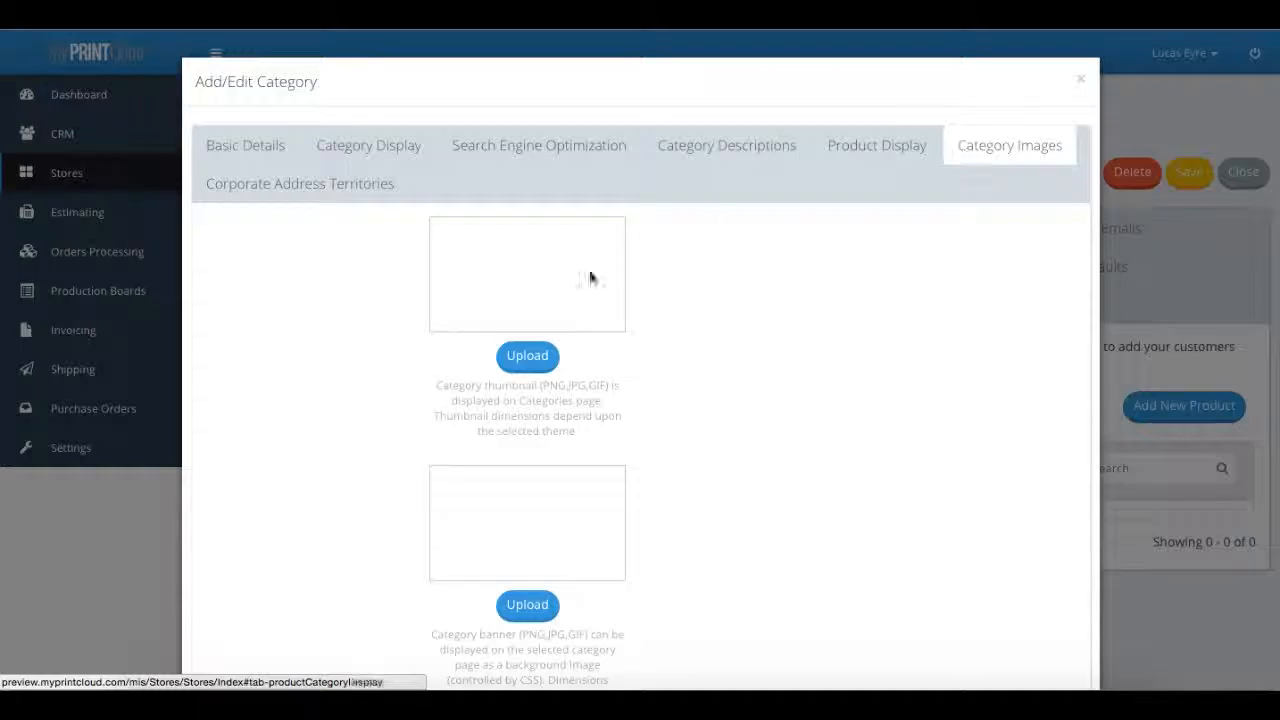
{"action": "left_click", "coordinate": [528, 356]}
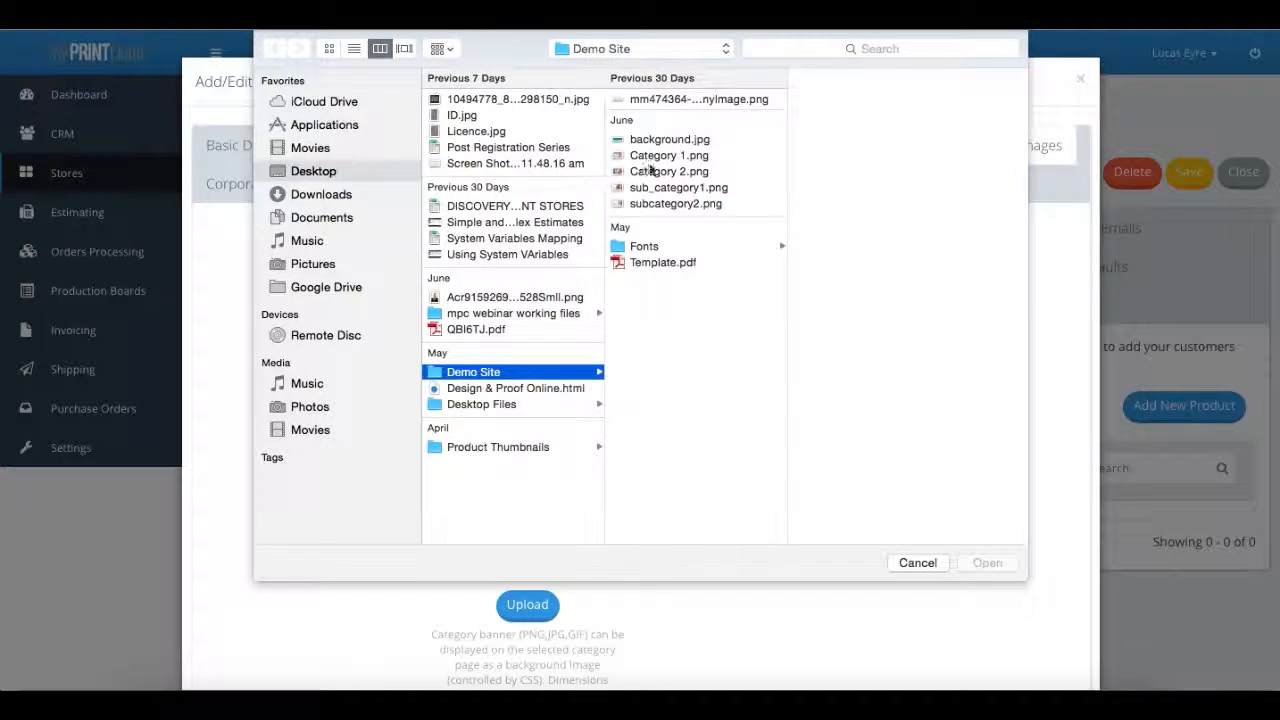
{"action": "left_click", "coordinate": [665, 155]}
{"action": "left_click", "coordinate": [987, 562]}
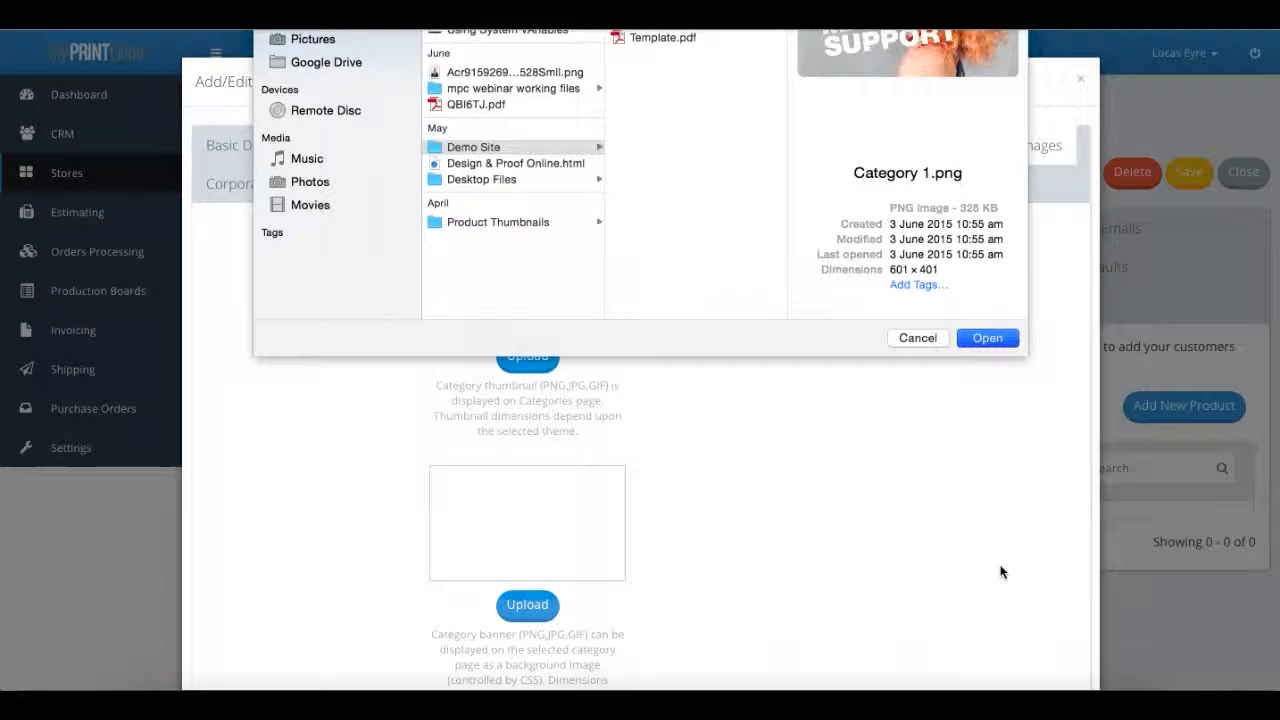
{"action": "scroll", "coordinate": [1012, 561], "scroll_direction": "down", "scroll_amount": 3}
{"action": "left_click", "coordinate": [1005, 632]}
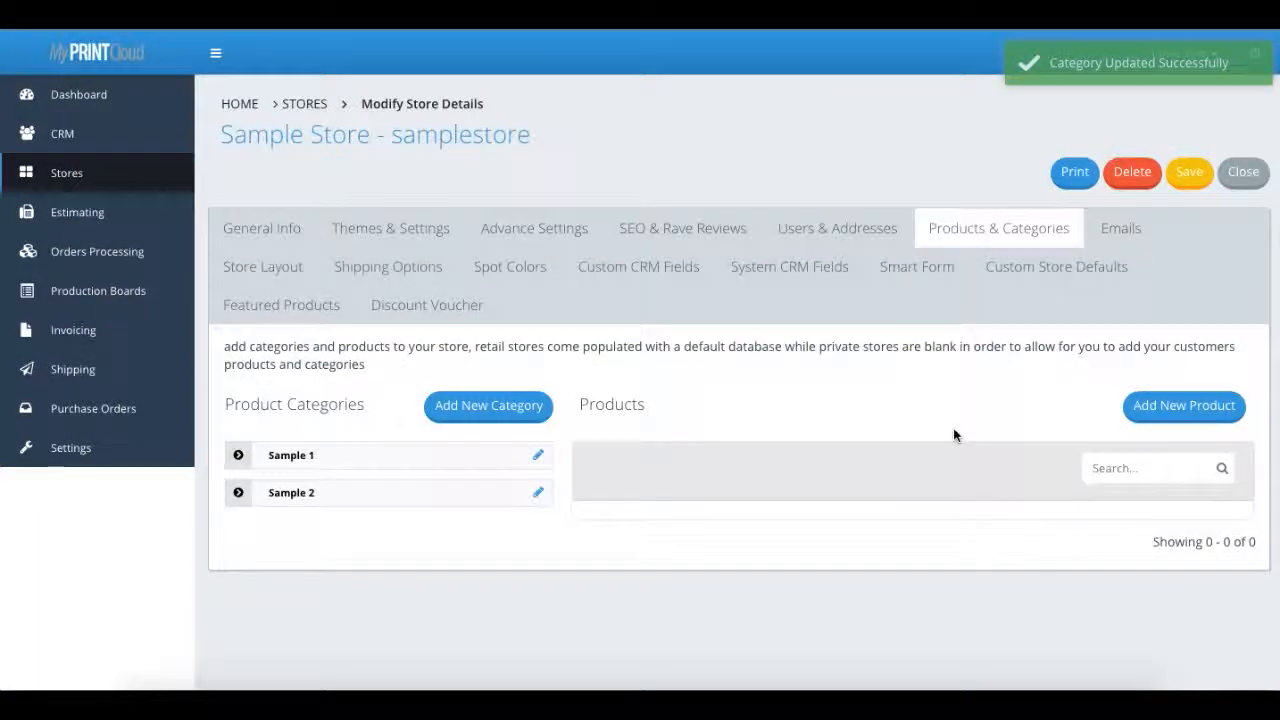
Step: Add a new printed product to the store named Business Card with the product code BC01
{"action": "left_click", "coordinate": [1162, 424]}
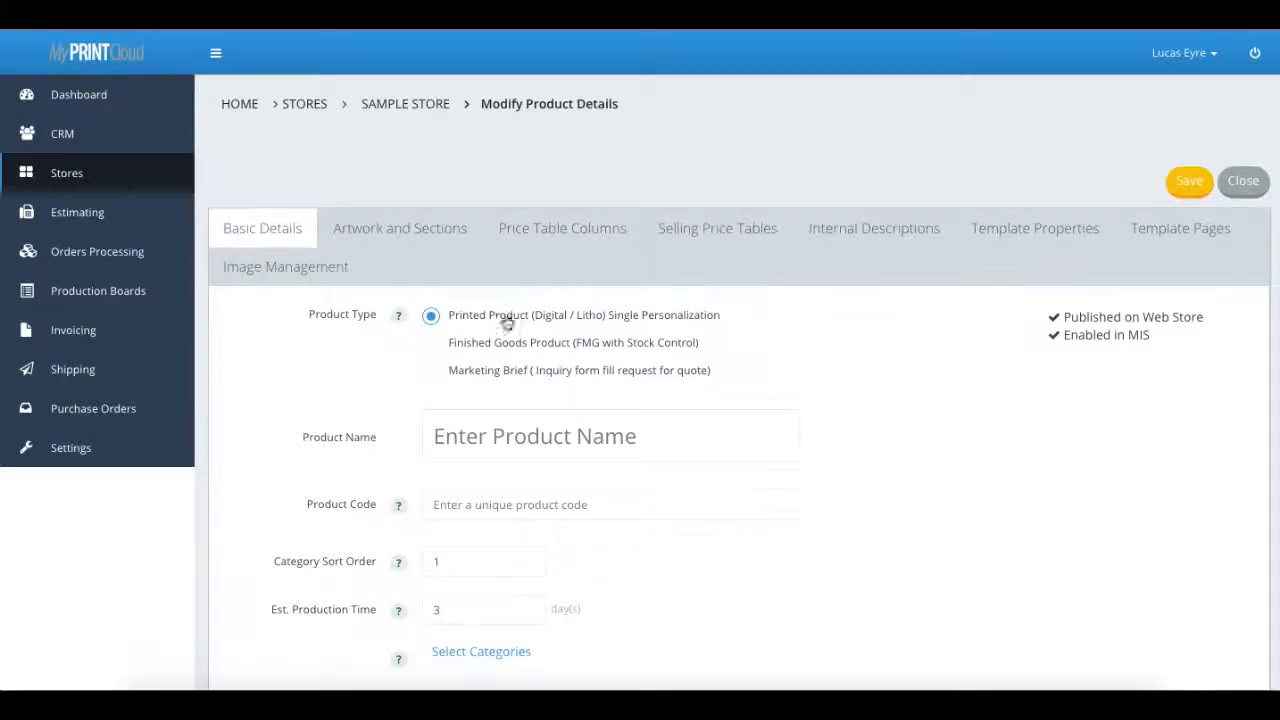
{"action": "left_click", "coordinate": [509, 436]}
{"action": "type", "text": "Bu"}
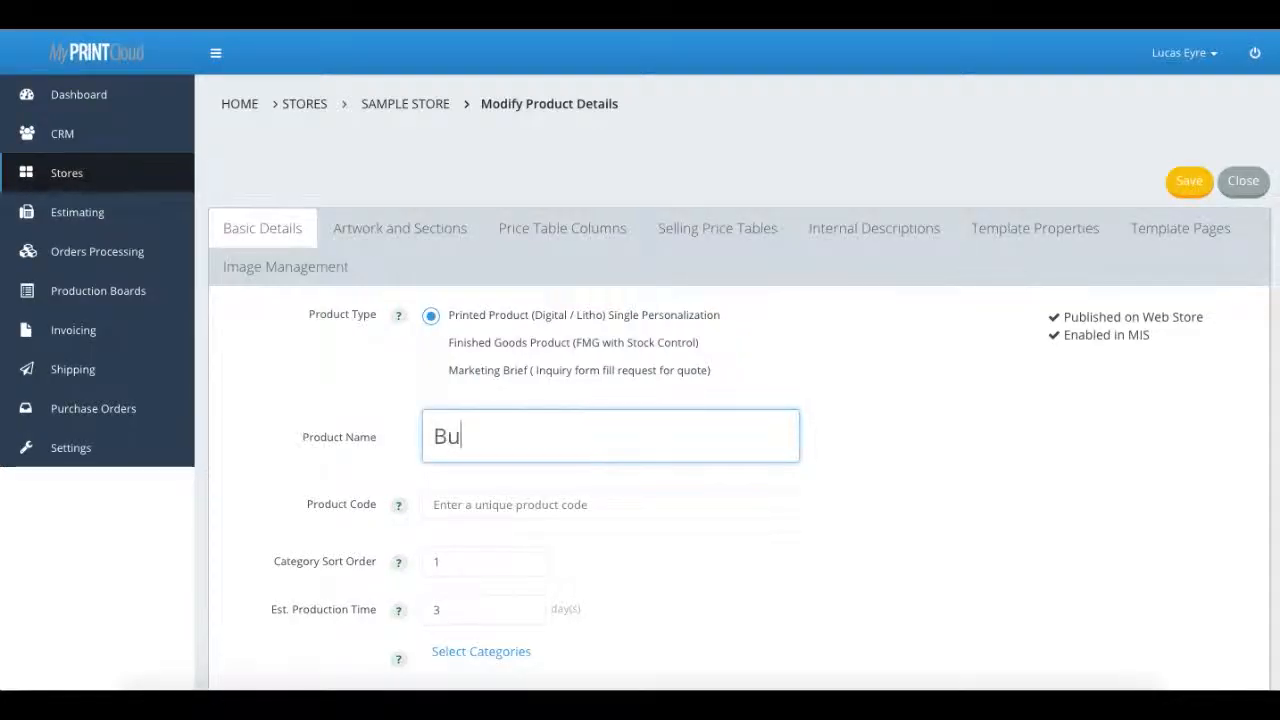
{"action": "type", "text": "siness Caar"}
{"action": "key", "text": "BackSpace"}
{"action": "key", "text": "BackSpace"}
{"action": "type", "text": "rd"}
{"action": "key", "text": "Tab"}
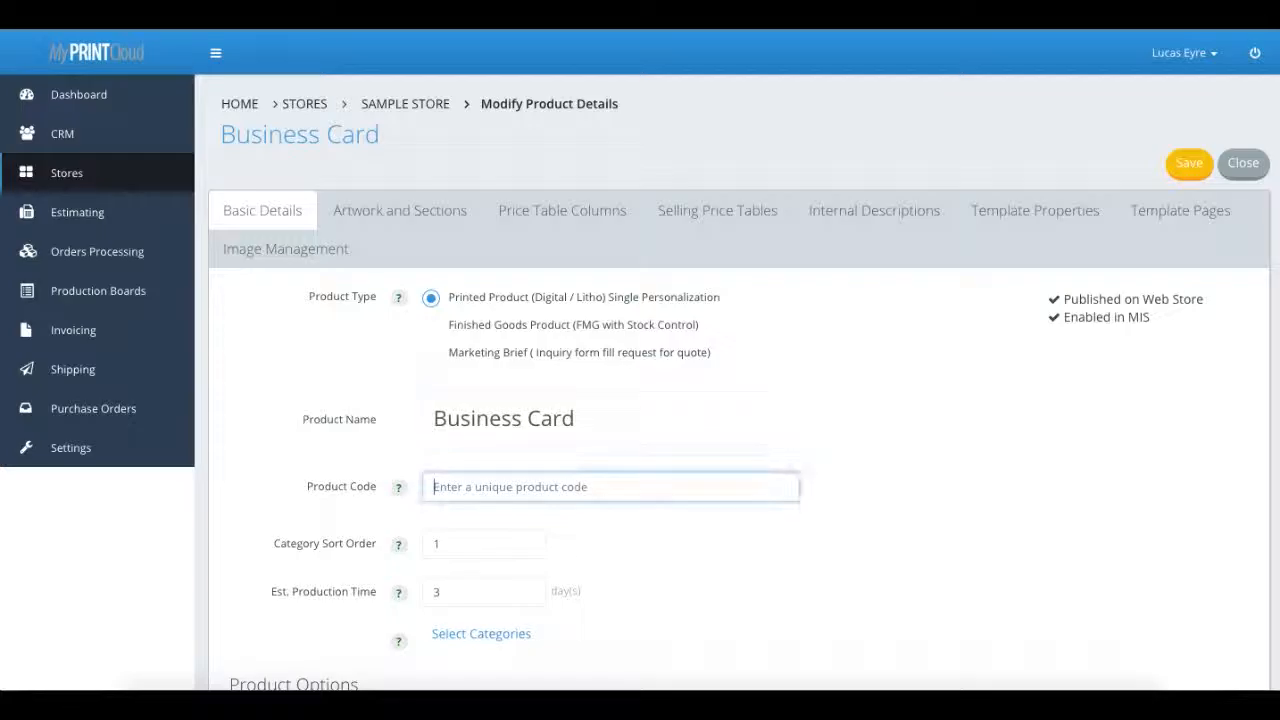
{"action": "type", "text": "BC01"}
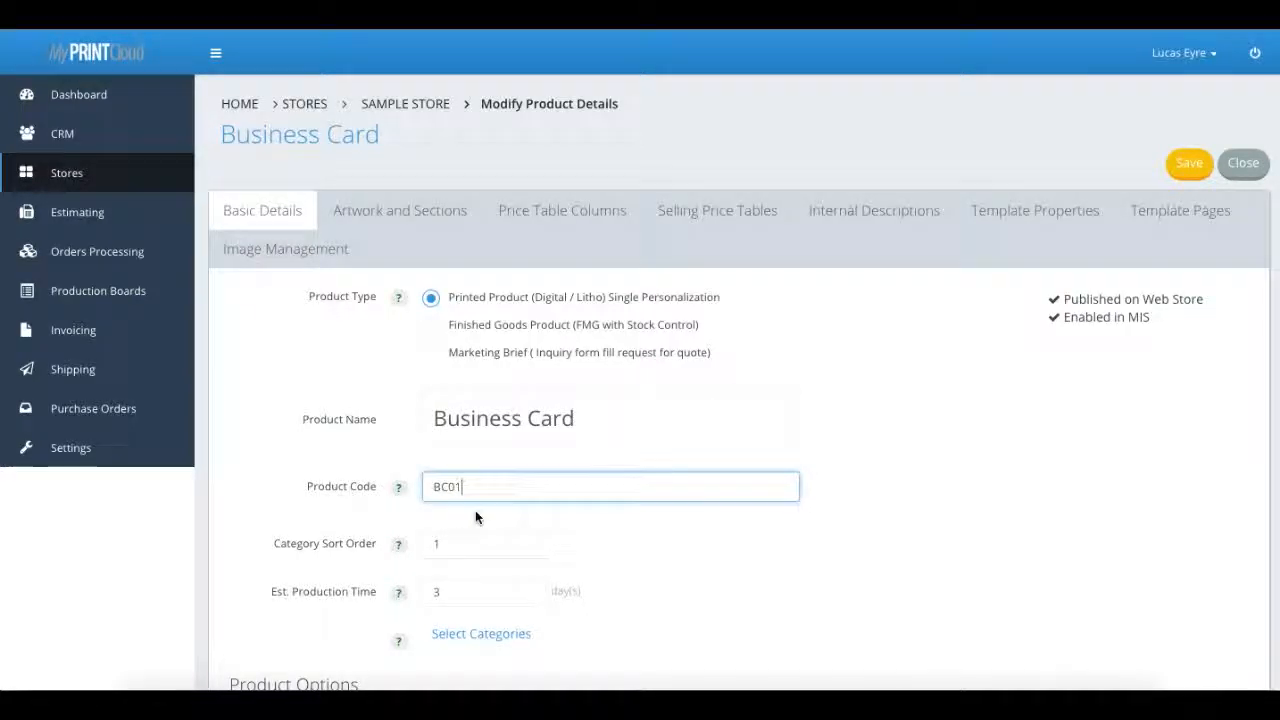
Step: Assign the Business Card product to the Sample 1 category and review its product options
{"action": "scroll", "coordinate": [474, 515], "scroll_direction": "down", "scroll_amount": 1}
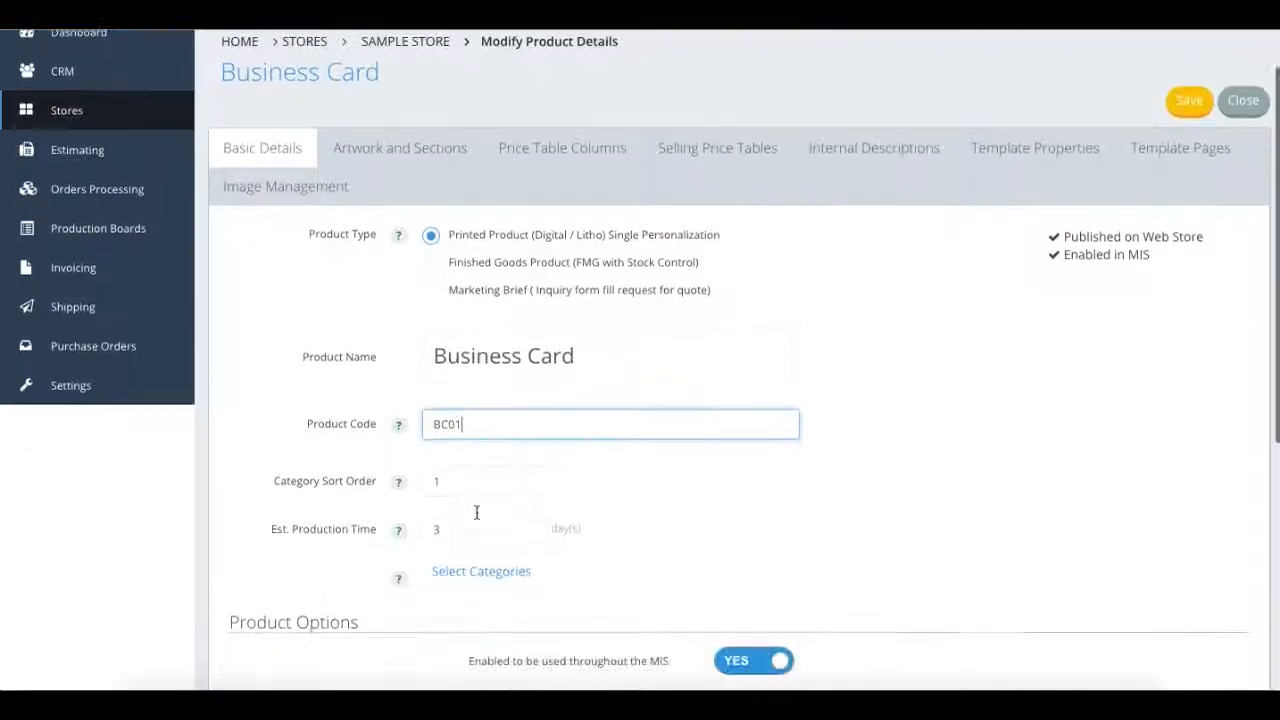
{"action": "left_click", "coordinate": [452, 531]}
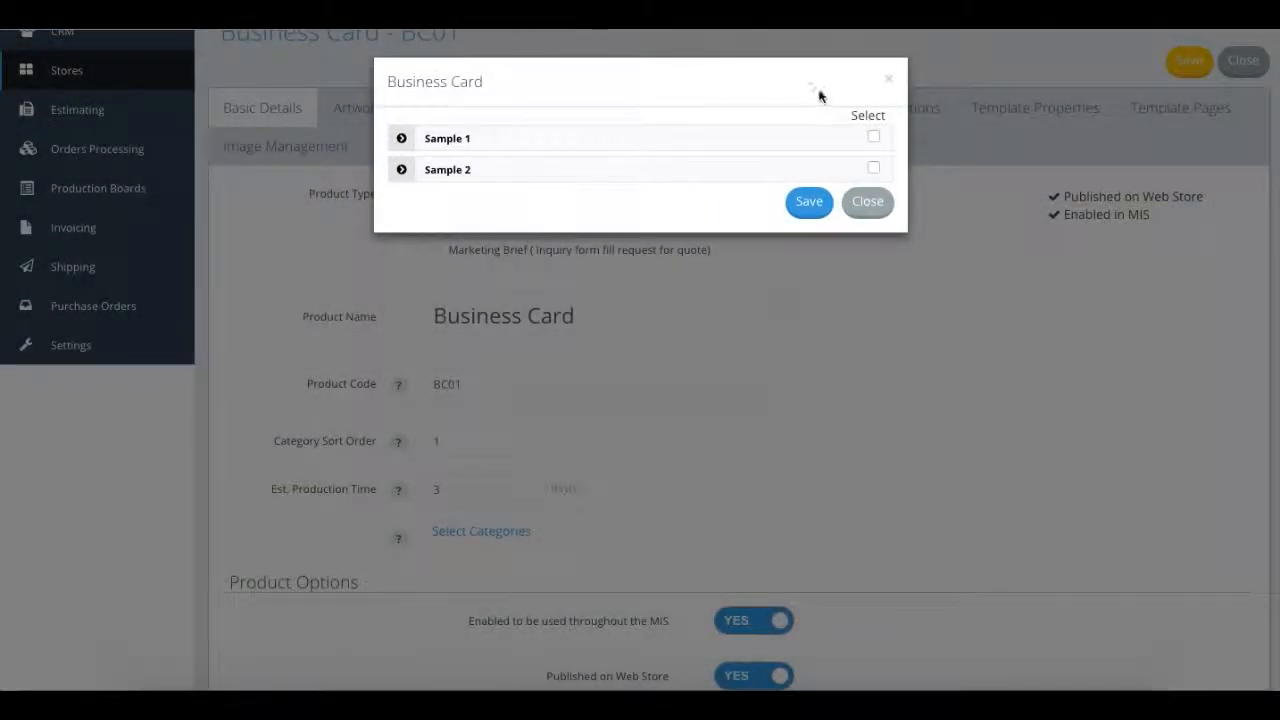
{"action": "left_click", "coordinate": [873, 137]}
{"action": "left_click", "coordinate": [822, 201]}
{"action": "scroll", "coordinate": [863, 566], "scroll_direction": "down", "scroll_amount": 2}
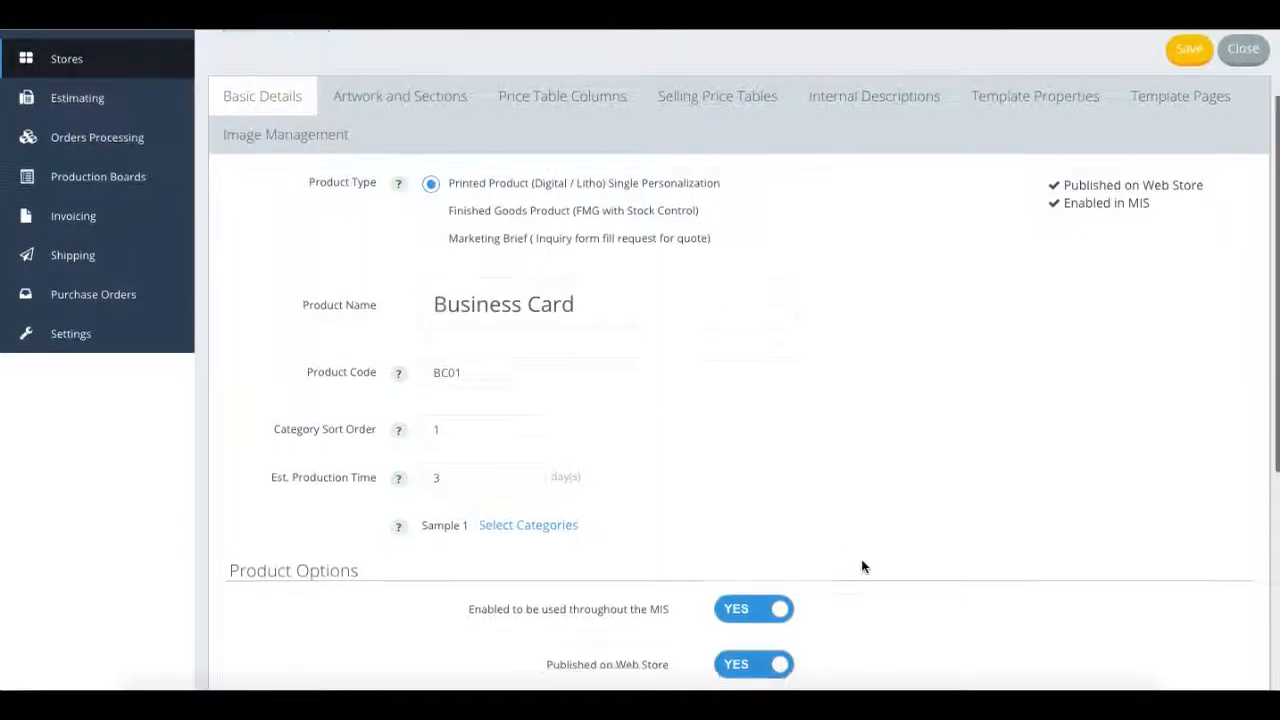
{"action": "scroll", "coordinate": [862, 566], "scroll_direction": "down", "scroll_amount": 2}
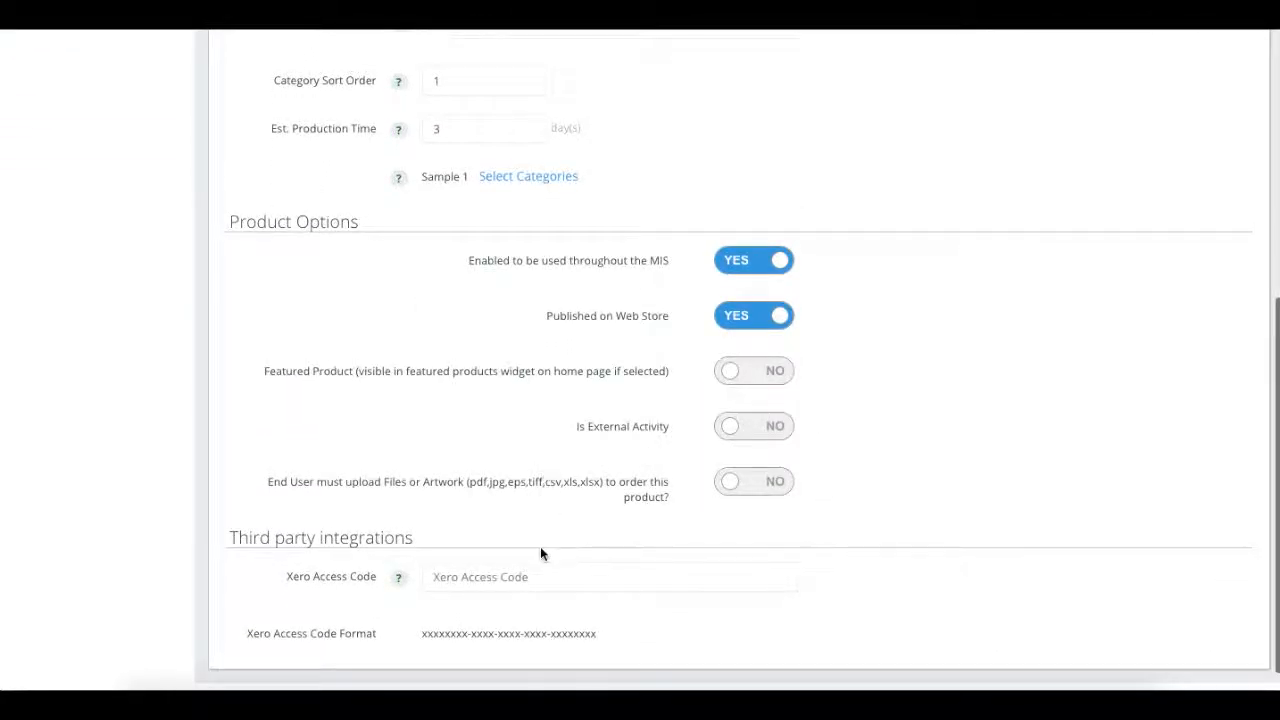
{"action": "scroll", "coordinate": [540, 553], "scroll_direction": "up", "scroll_amount": 5}
Step: Set the product's Cover Sheet section to press feed size BC Long (55 x 90) and first sheet trim size SRA3
{"action": "left_click", "coordinate": [447, 215]}
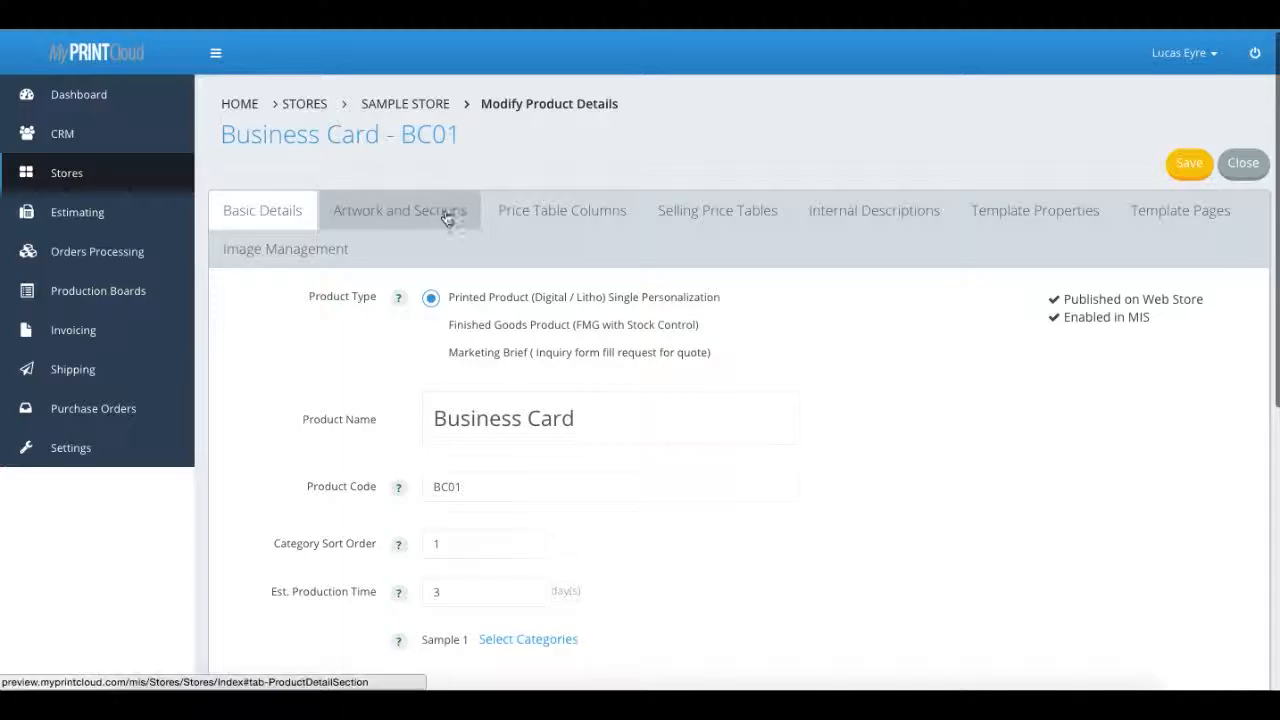
{"action": "left_click", "coordinate": [482, 533]}
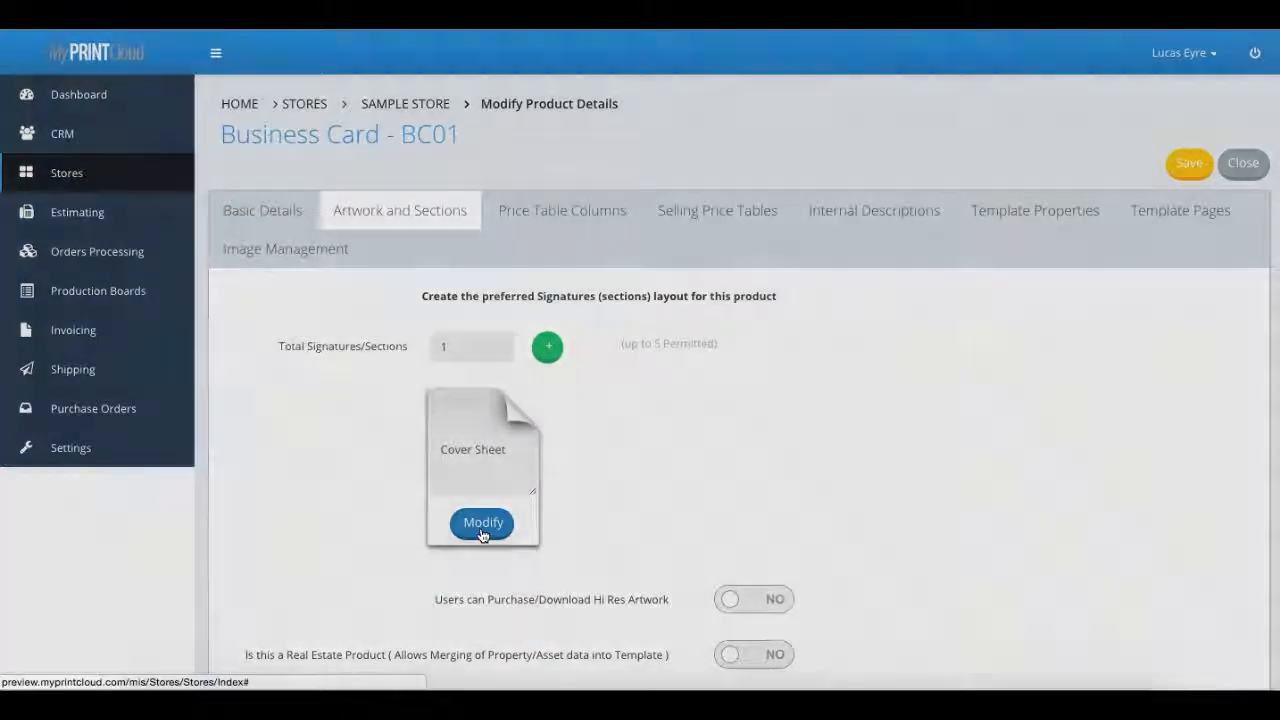
{"action": "left_click", "coordinate": [445, 362]}
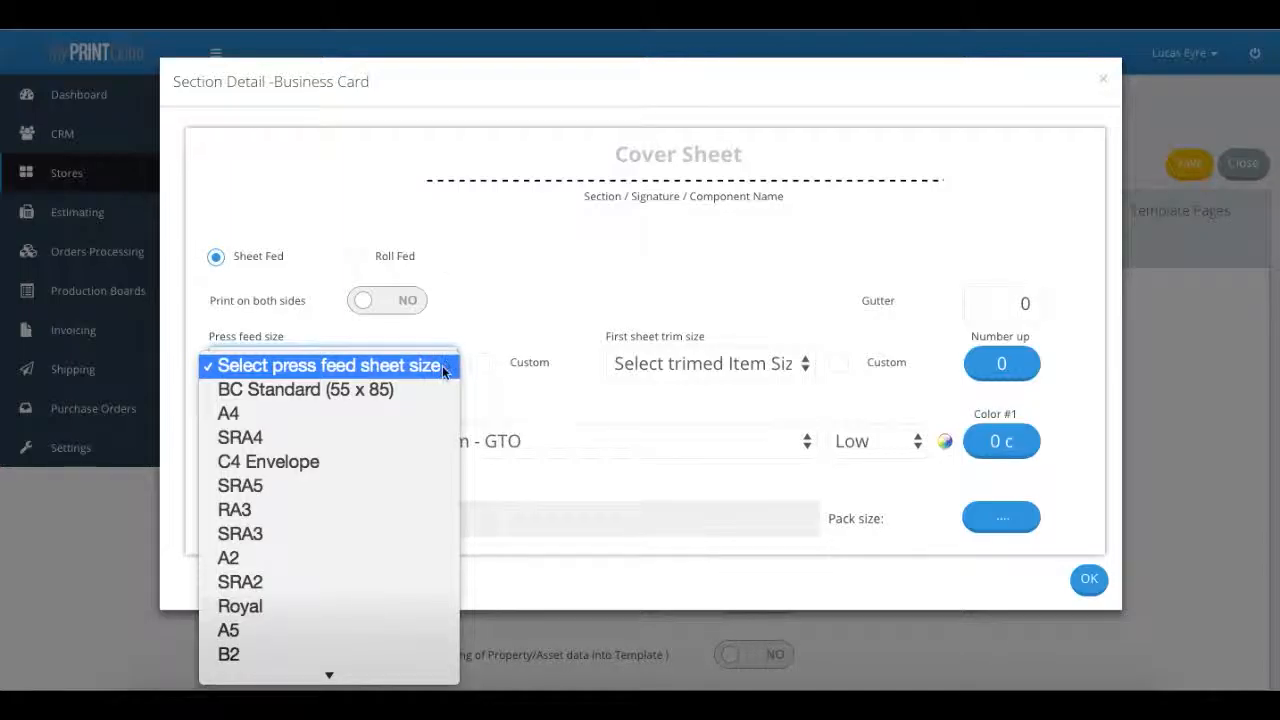
{"action": "scroll", "coordinate": [428, 390], "scroll_direction": "down", "scroll_amount": 5}
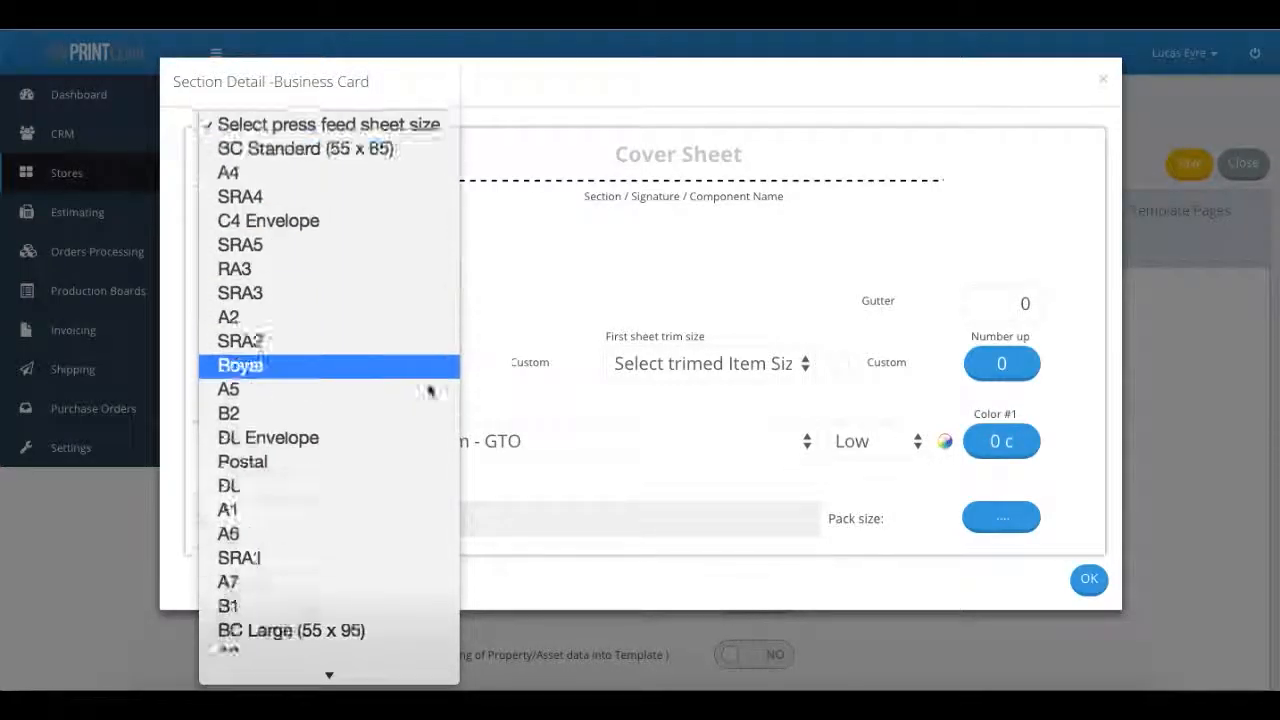
{"action": "left_click", "coordinate": [371, 618]}
{"action": "left_click", "coordinate": [714, 362]}
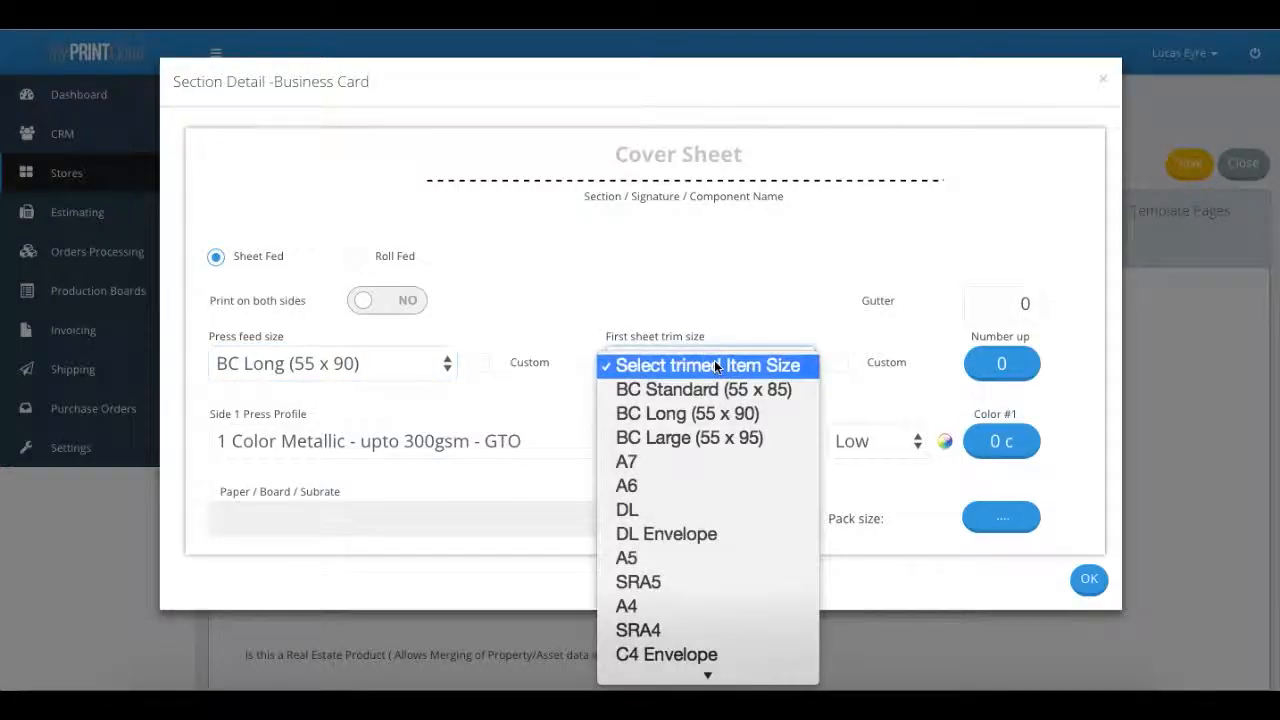
{"action": "scroll", "coordinate": [706, 452], "scroll_direction": "down", "scroll_amount": 5}
{"action": "left_click", "coordinate": [700, 456]}
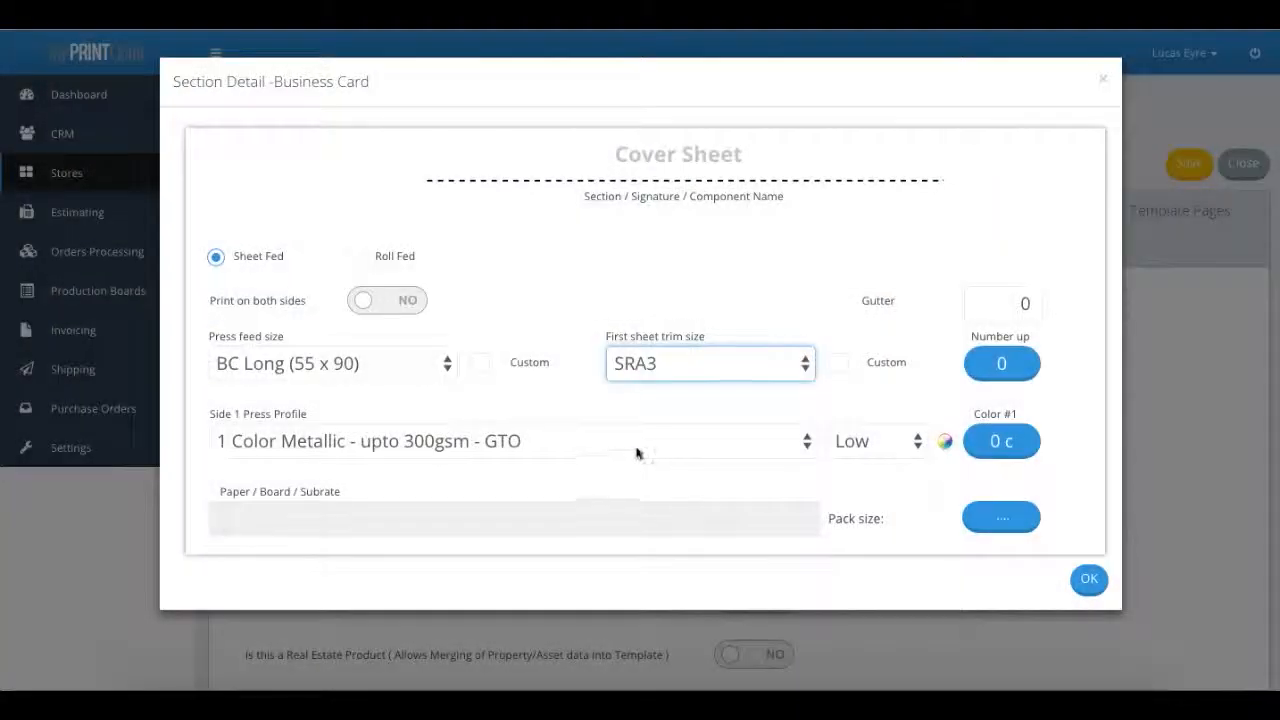
Step: Set the side 1 press profile to CMYK up to 200gsm Digital Press and enable printing on both sides
{"action": "left_click", "coordinate": [638, 446]}
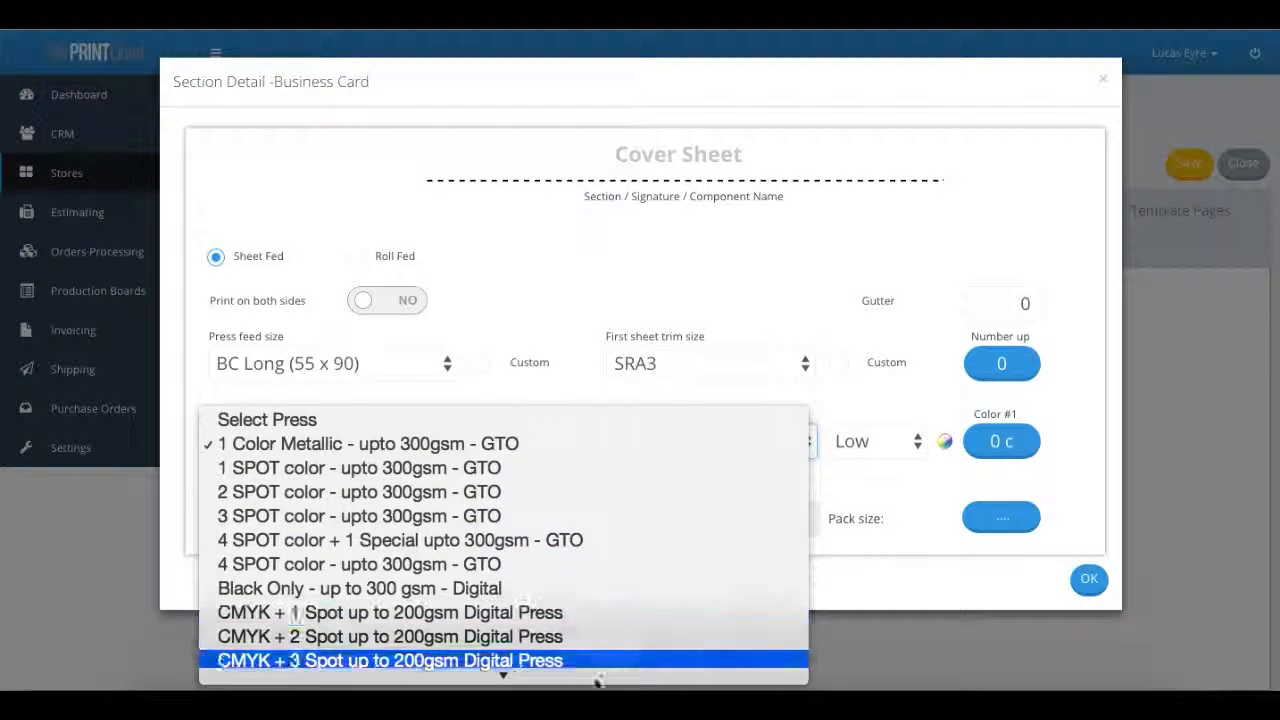
{"action": "mouse_move", "coordinate": [598, 686]}
{"action": "left_click", "coordinate": [608, 641]}
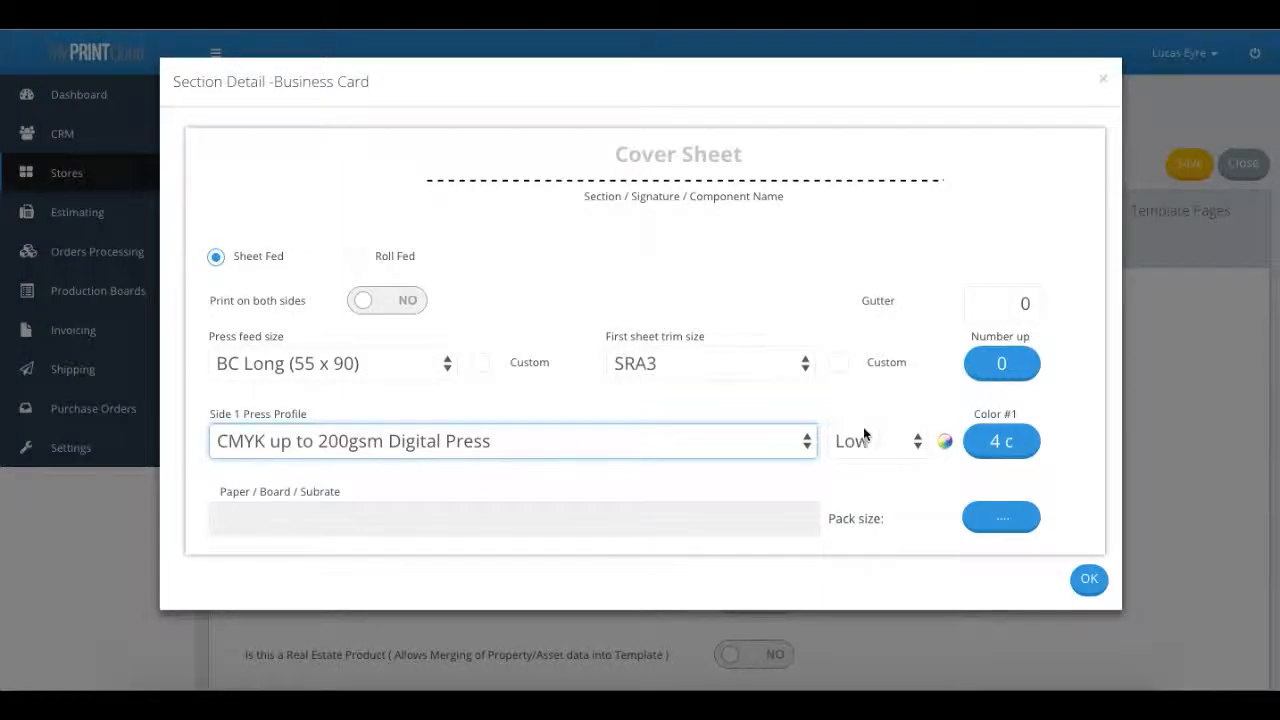
{"action": "left_click", "coordinate": [412, 301]}
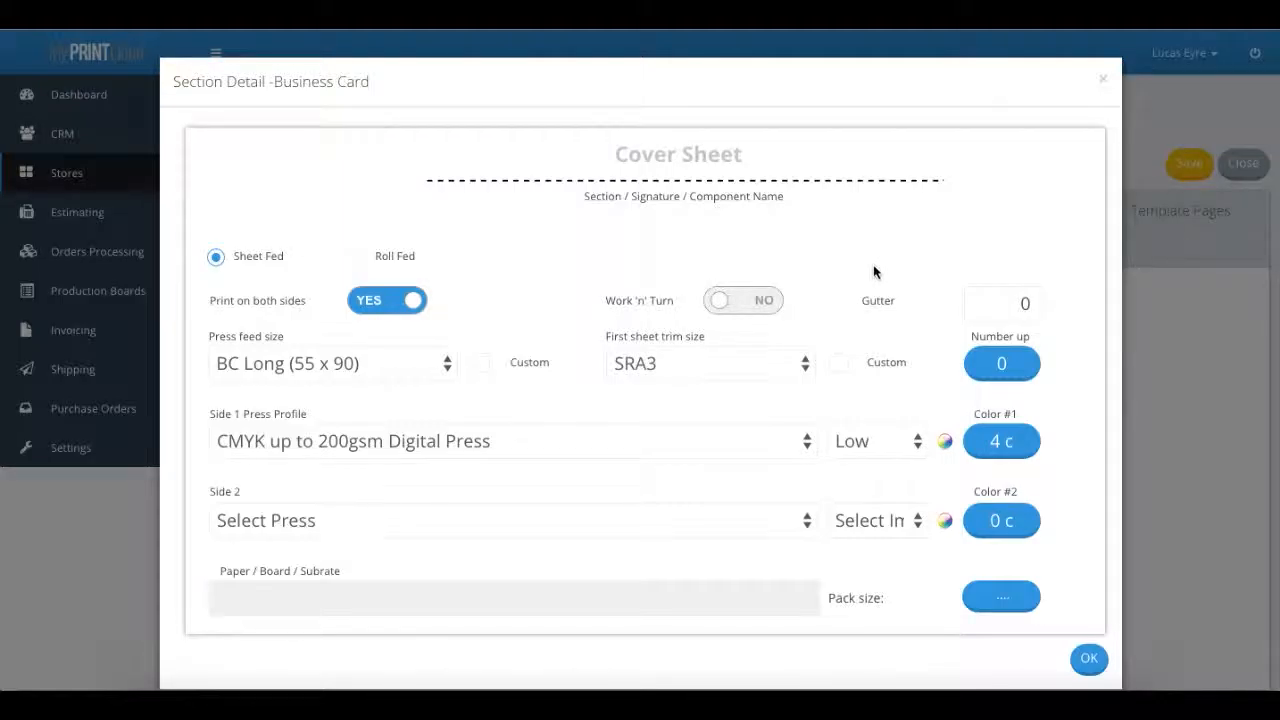
Step: Find the 300gsm stock in the paper inventory, assign 300gsm Satin to the Cover Sheet section and accept the section details
{"action": "left_click", "coordinate": [1004, 596]}
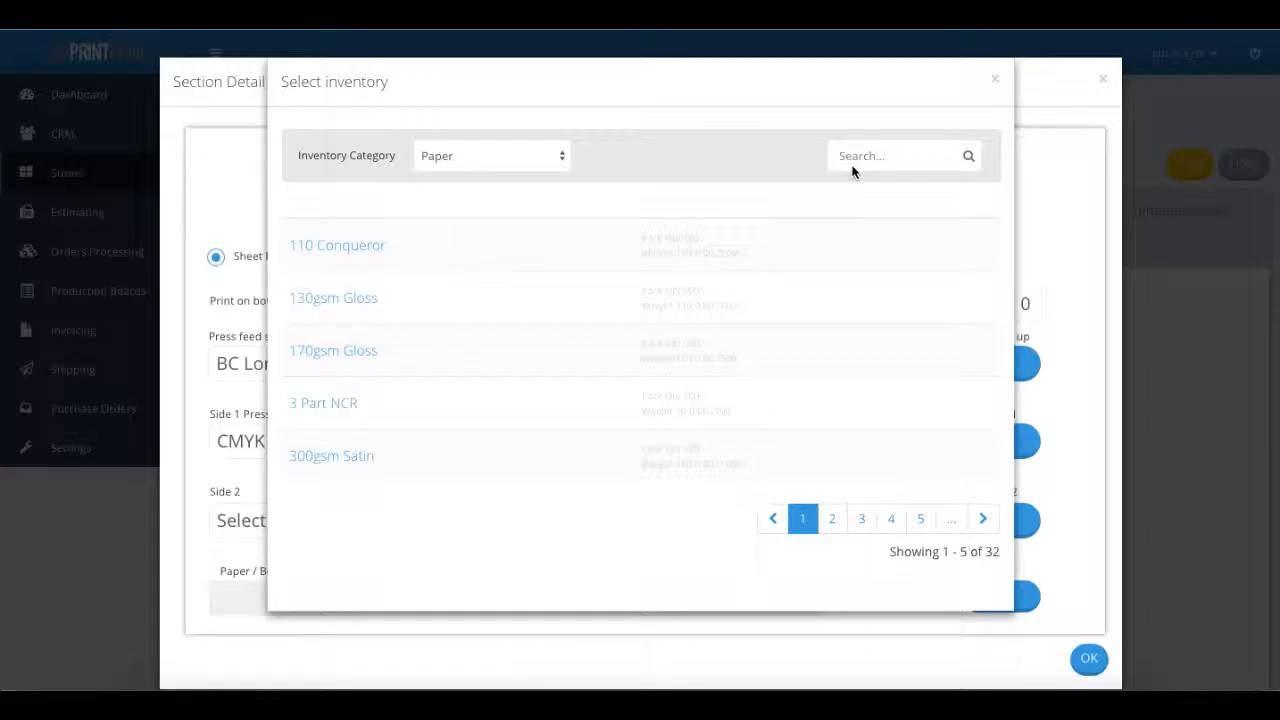
{"action": "left_click", "coordinate": [869, 158]}
{"action": "type", "text": "300g"}
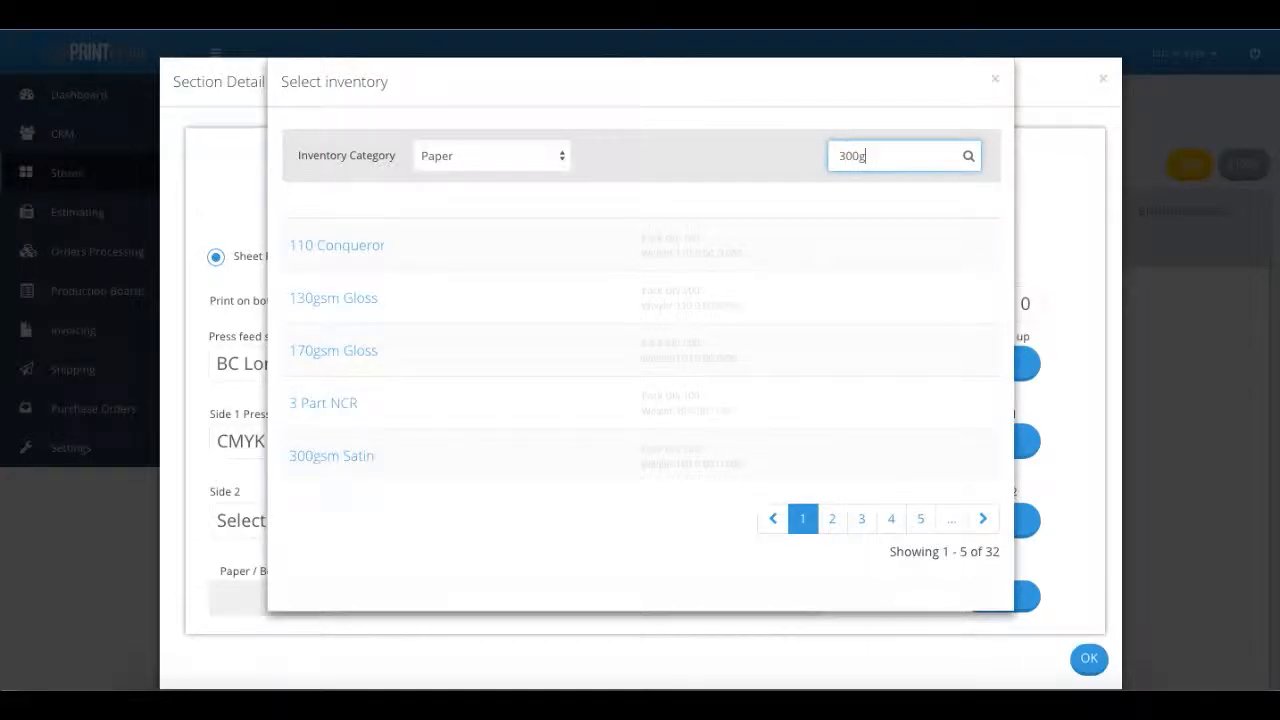
{"action": "type", "text": "sm"}
{"action": "key", "text": "Return"}
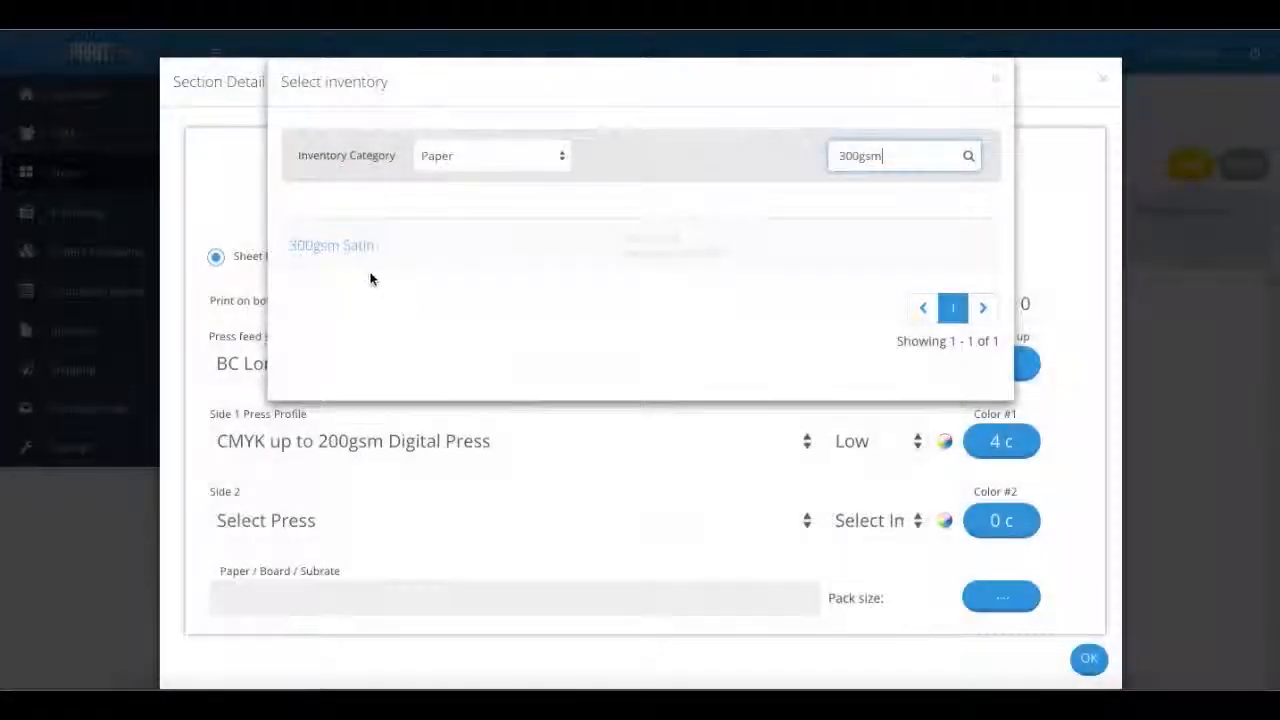
{"action": "left_click", "coordinate": [351, 252]}
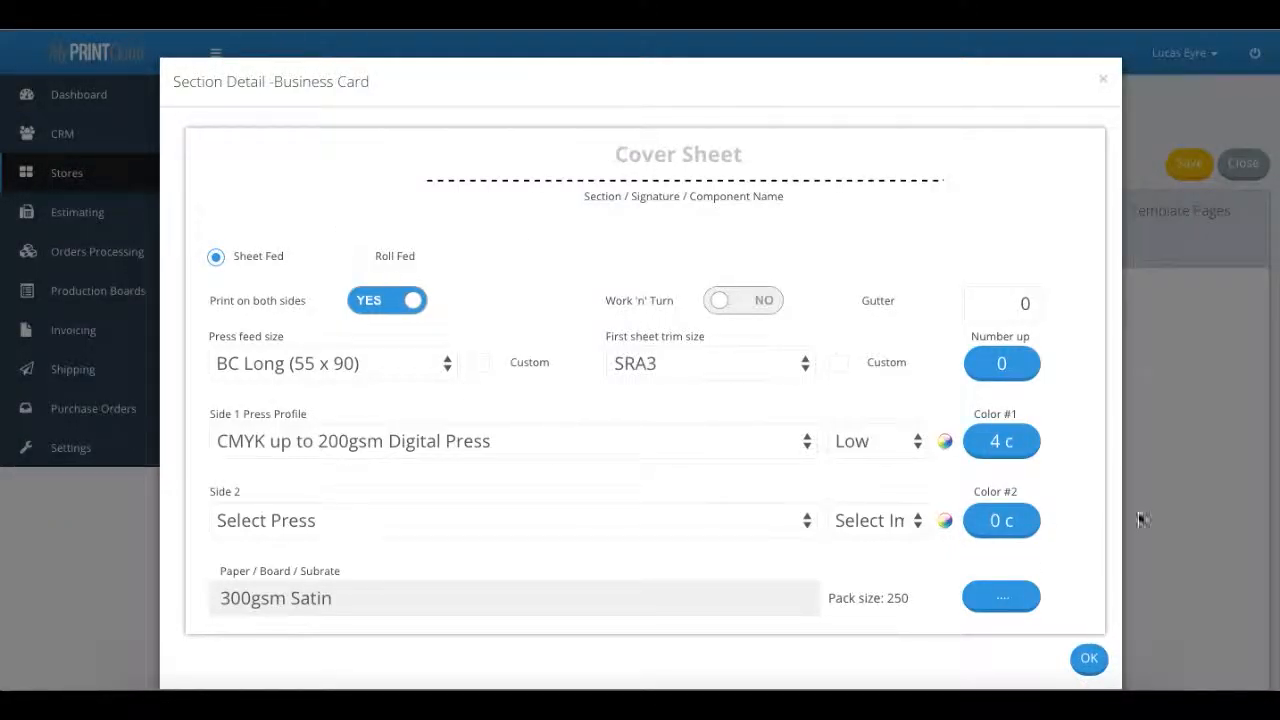
{"action": "left_click", "coordinate": [1104, 657]}
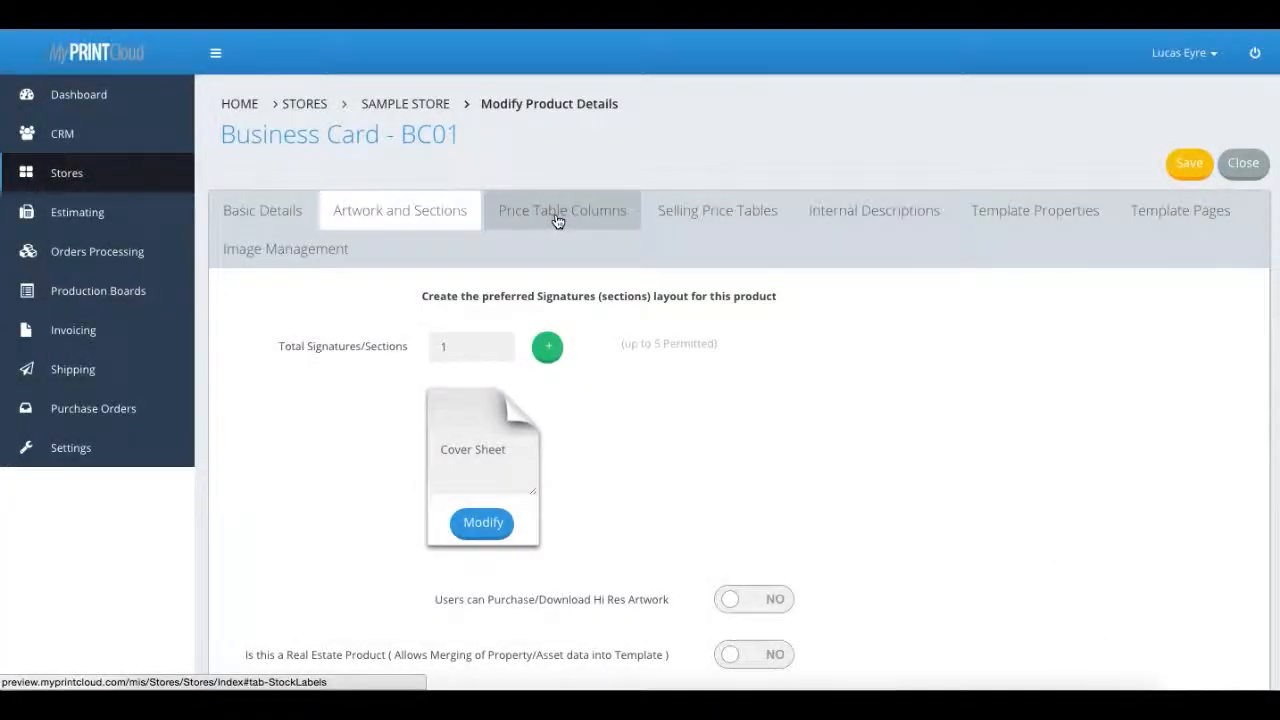
Step: Set the inventory item of the product's first price column attribute to 300gsm Satin
{"action": "left_click", "coordinate": [557, 220]}
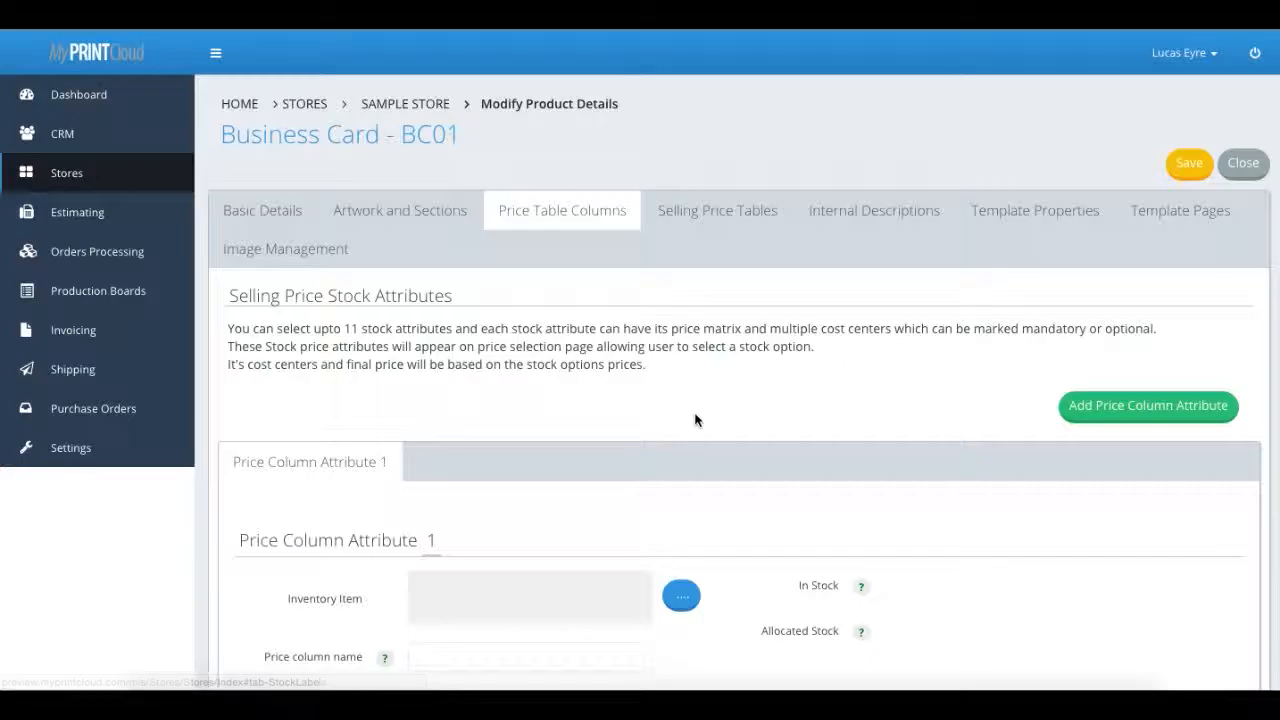
{"action": "scroll", "coordinate": [692, 425], "scroll_direction": "down", "scroll_amount": 3}
{"action": "left_click", "coordinate": [692, 425]}
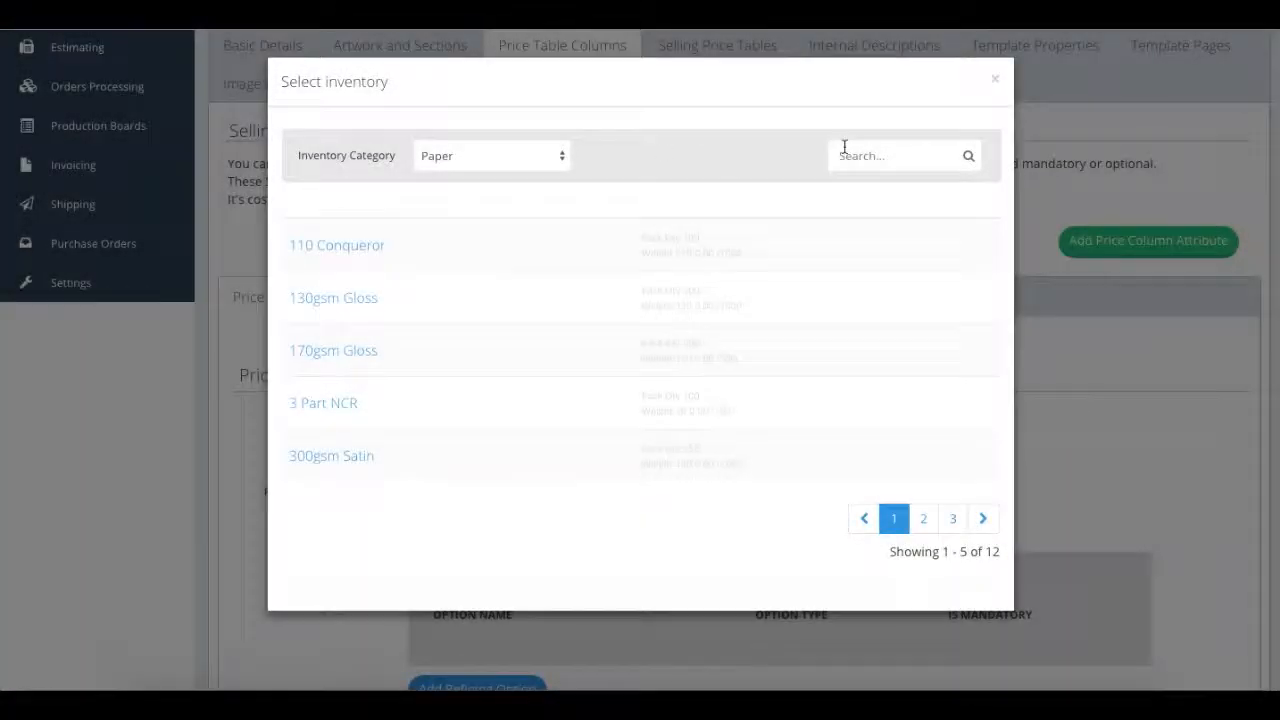
{"action": "left_click", "coordinate": [871, 155]}
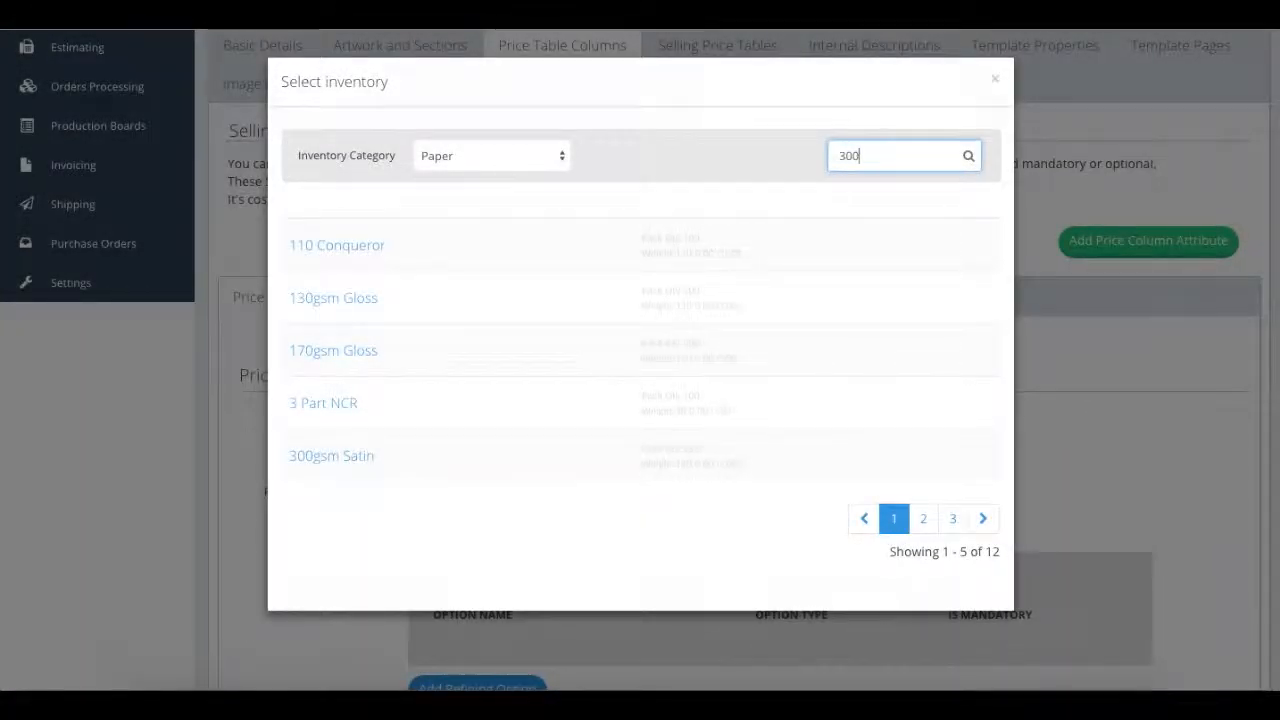
{"action": "type", "text": "300"}
{"action": "left_click", "coordinate": [349, 242]}
{"action": "scroll", "coordinate": [637, 414], "scroll_direction": "down", "scroll_amount": 4}
{"action": "scroll", "coordinate": [686, 406], "scroll_direction": "up", "scroll_amount": 2}
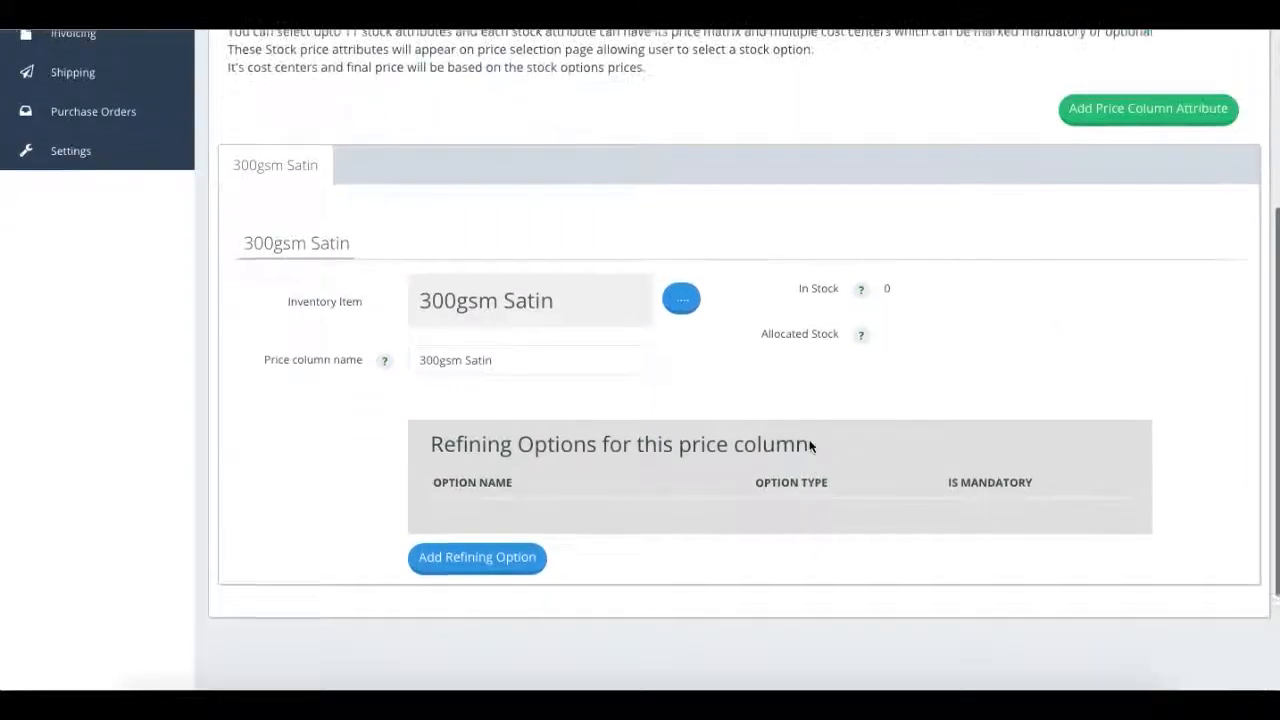
Step: Add a second price column attribute that uses the 350gsm Silk board inventory item
{"action": "left_click", "coordinate": [1131, 107]}
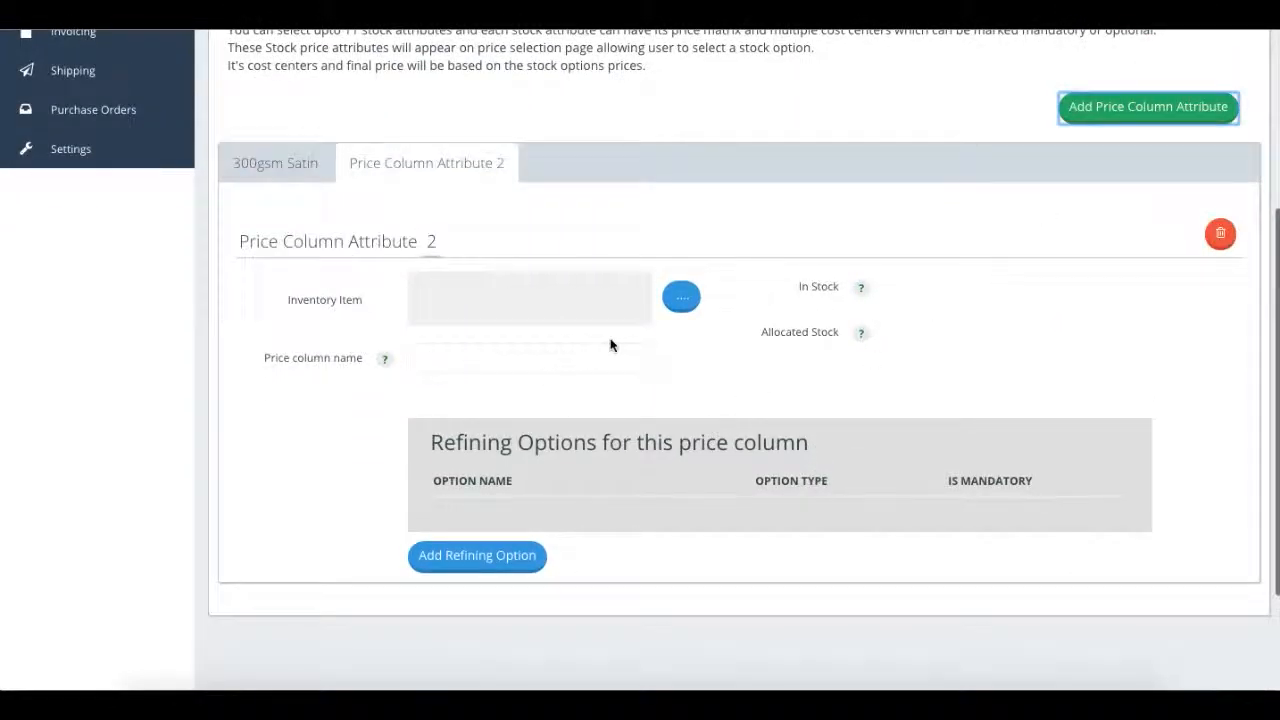
{"action": "left_click", "coordinate": [681, 297]}
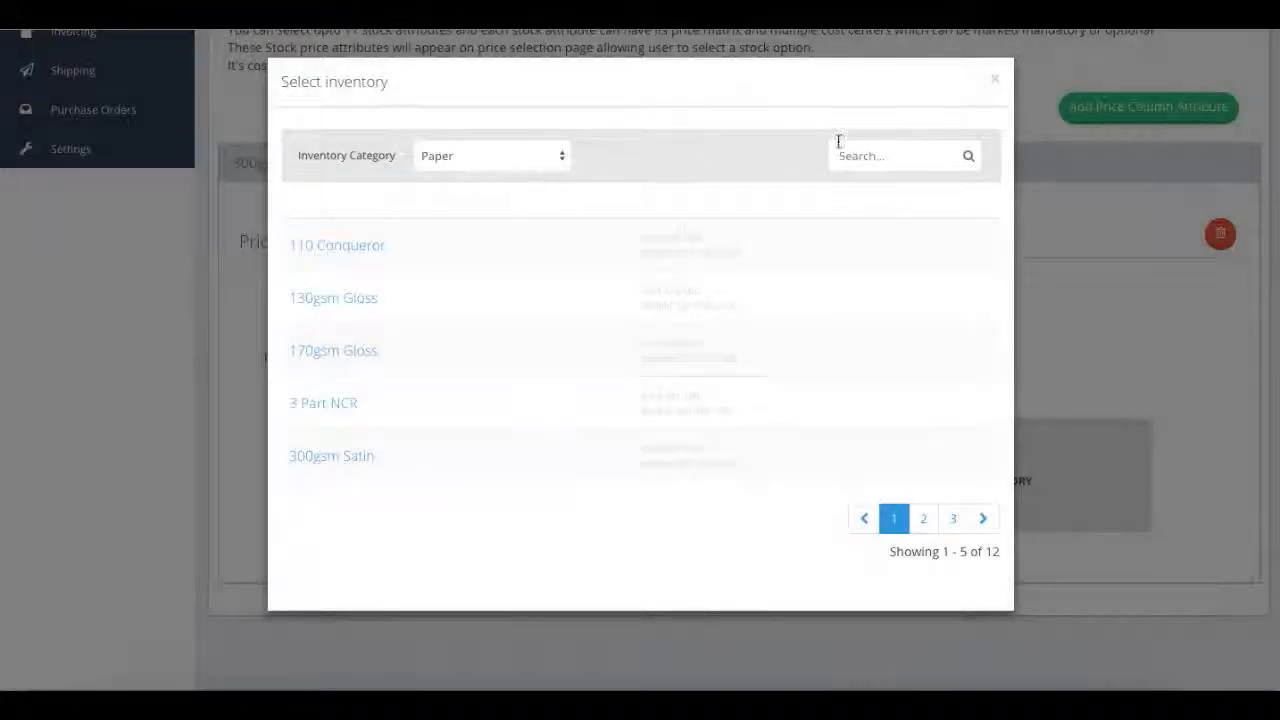
{"action": "left_click", "coordinate": [896, 155]}
{"action": "type", "text": "350"}
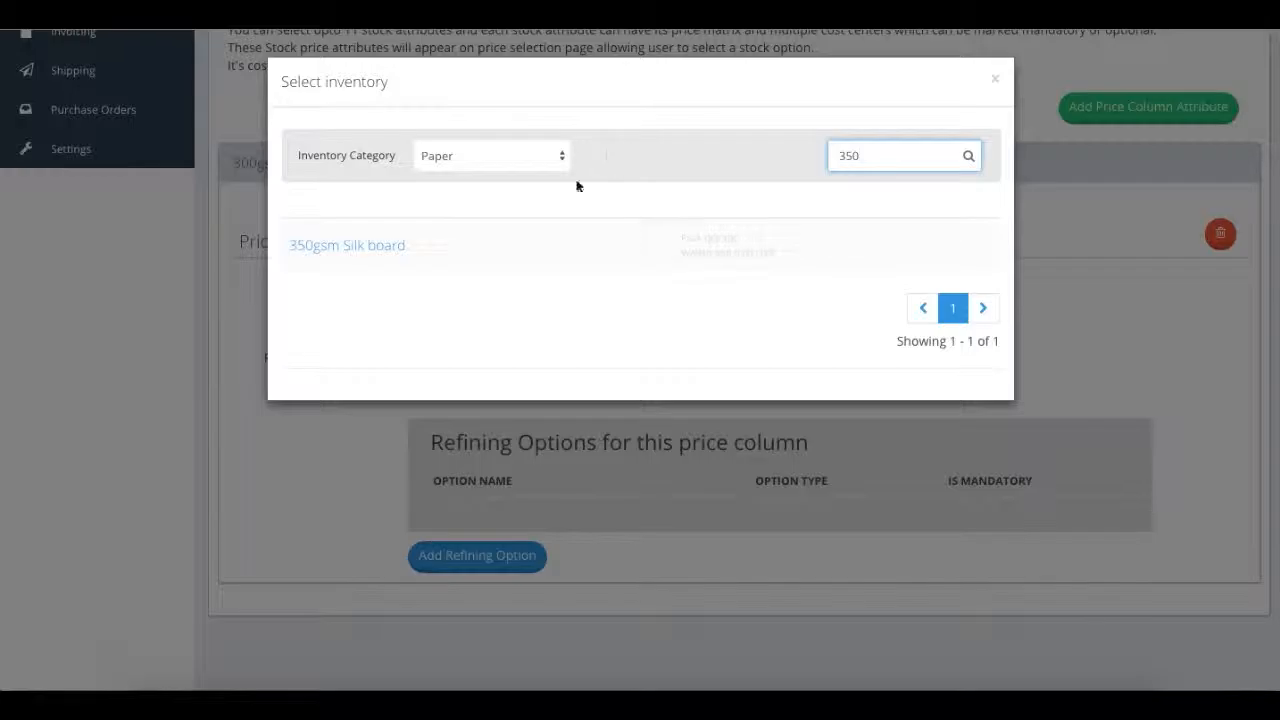
{"action": "left_click", "coordinate": [365, 258]}
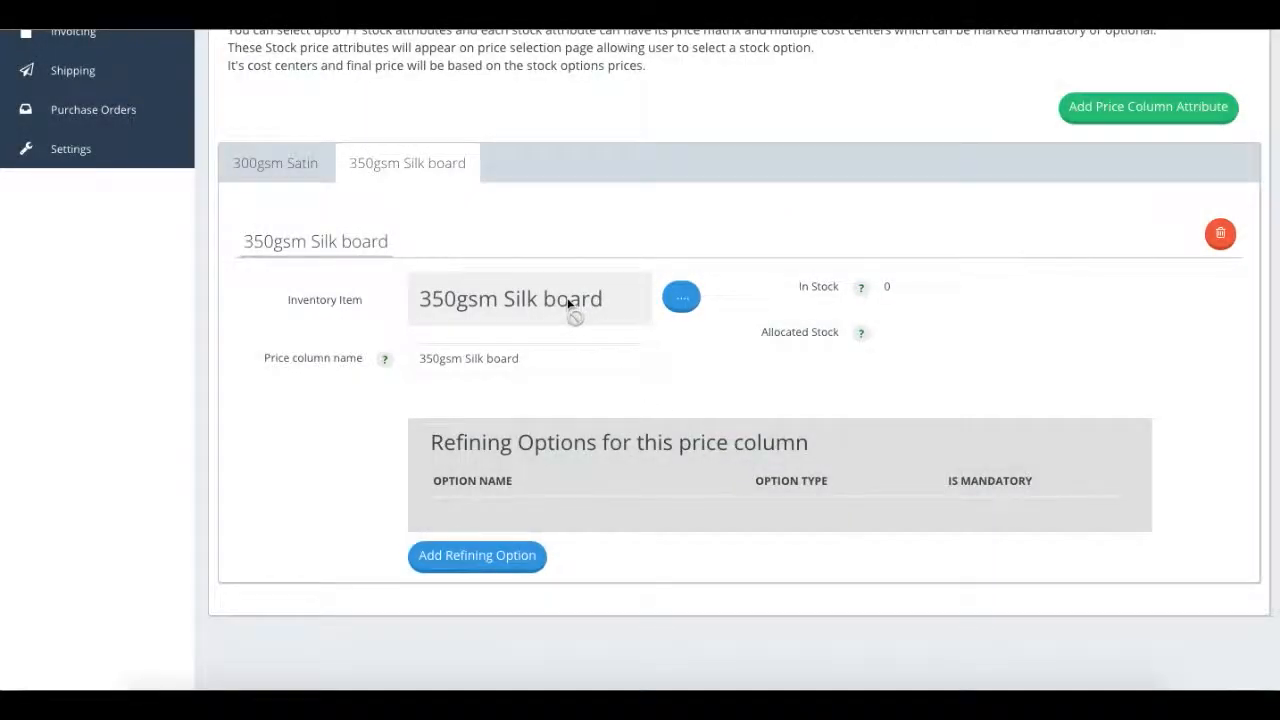
Step: Rename the 300gsm Satin price column to 300gsm Satin Artboard
{"action": "scroll", "coordinate": [539, 343], "scroll_direction": "up", "scroll_amount": 3}
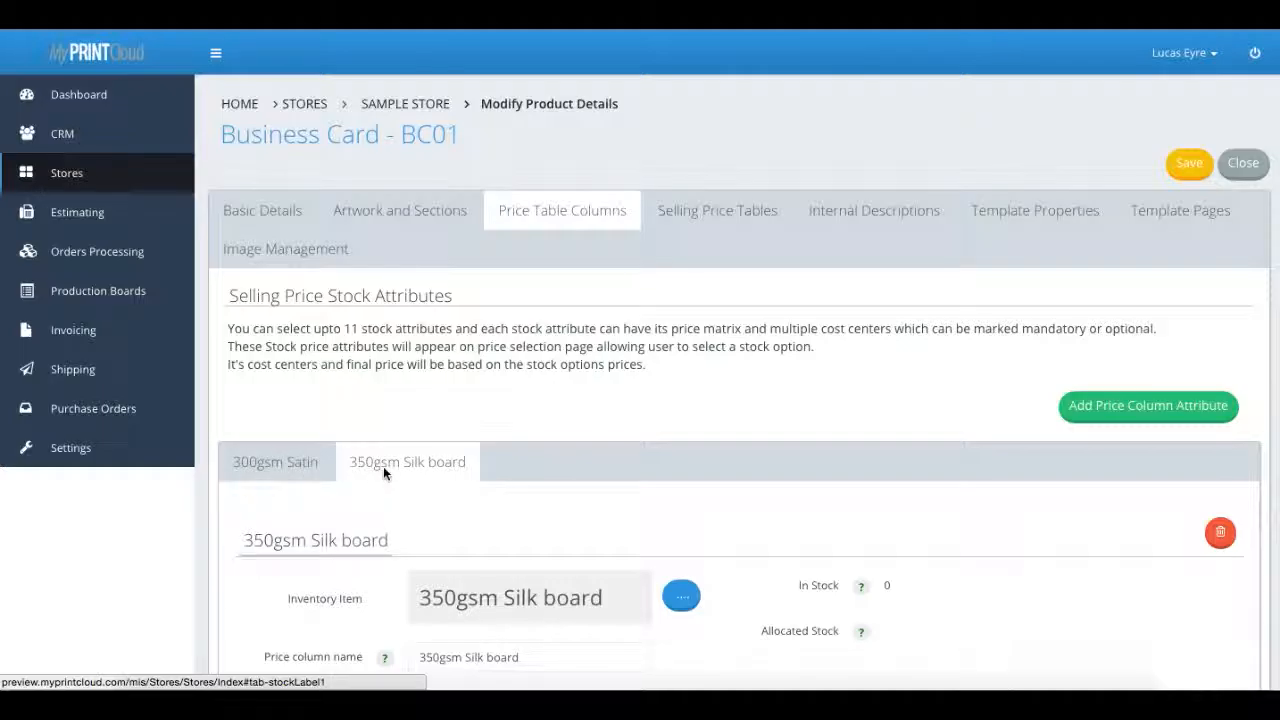
{"action": "left_click", "coordinate": [279, 474]}
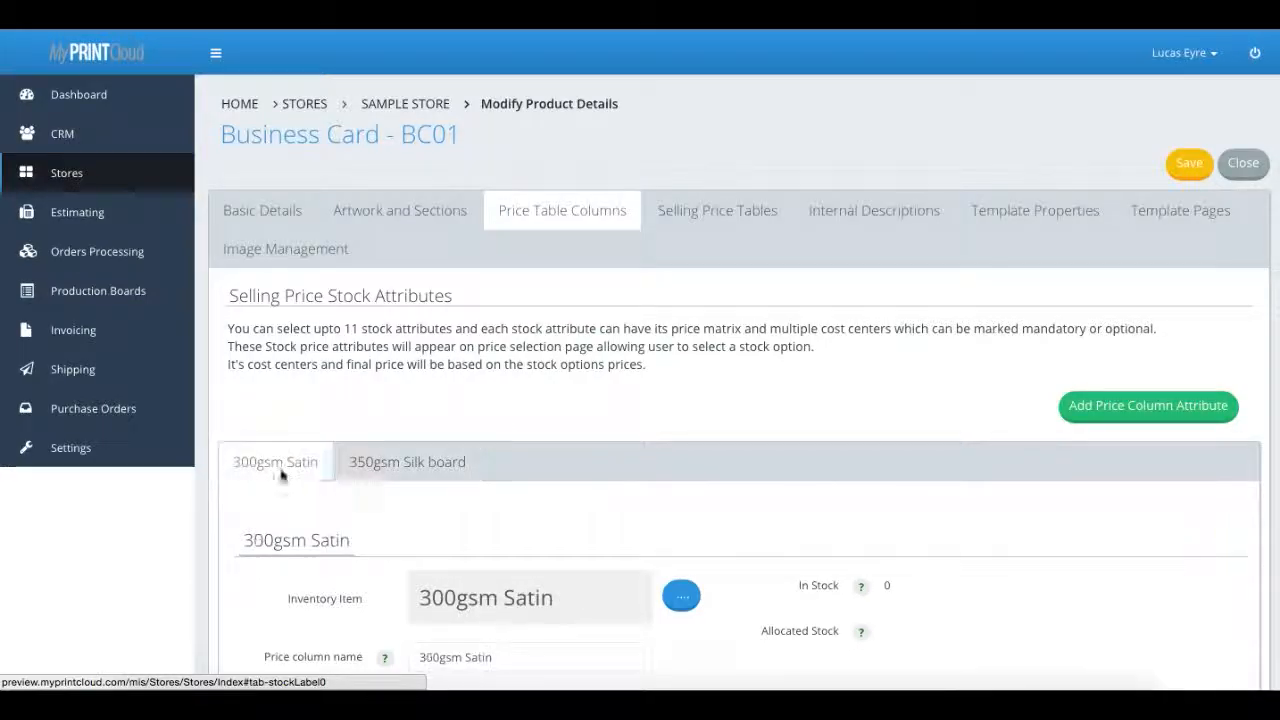
{"action": "scroll", "coordinate": [555, 565], "scroll_direction": "down", "scroll_amount": 3}
{"action": "left_click_drag", "start_coordinate": [546, 494], "coordinate": [313, 487]}
{"action": "left_click", "coordinate": [540, 497]}
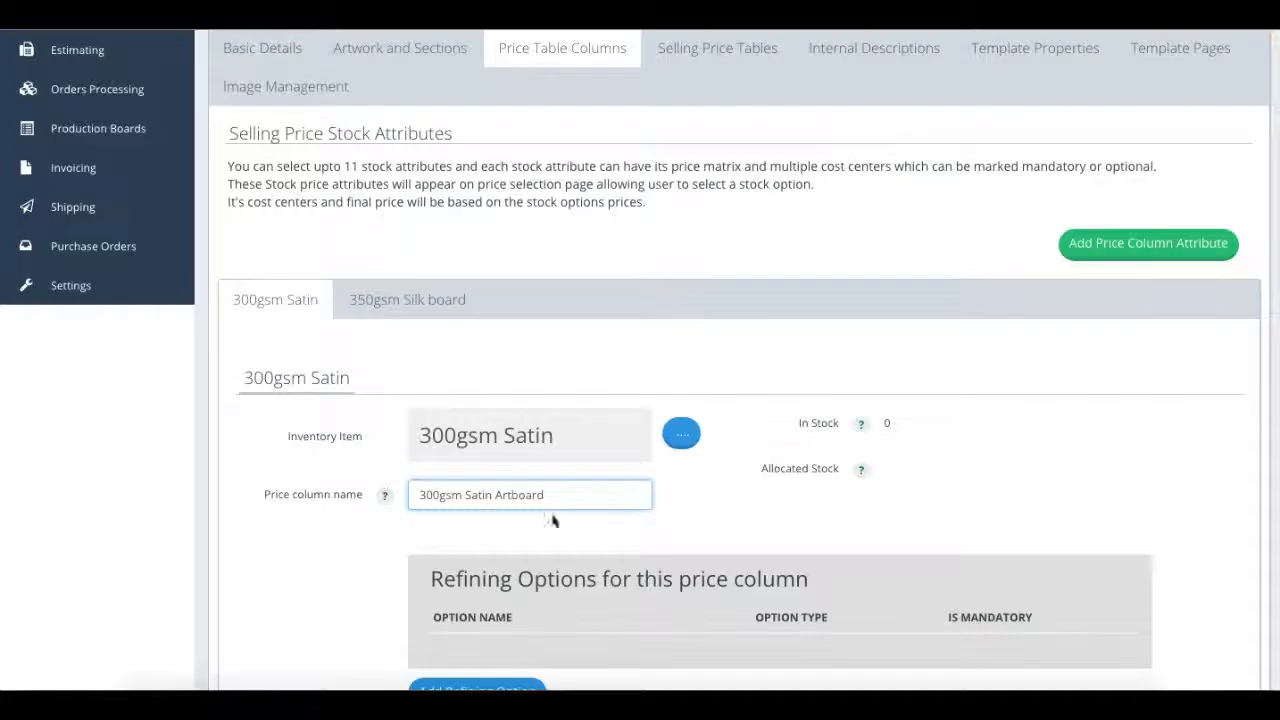
{"action": "left_click", "coordinate": [683, 555]}
Step: Add the Round Corners cost center as a non-mandatory refining option for the 300gsm Satin Artboard price column
{"action": "scroll", "coordinate": [682, 540], "scroll_direction": "down", "scroll_amount": 2}
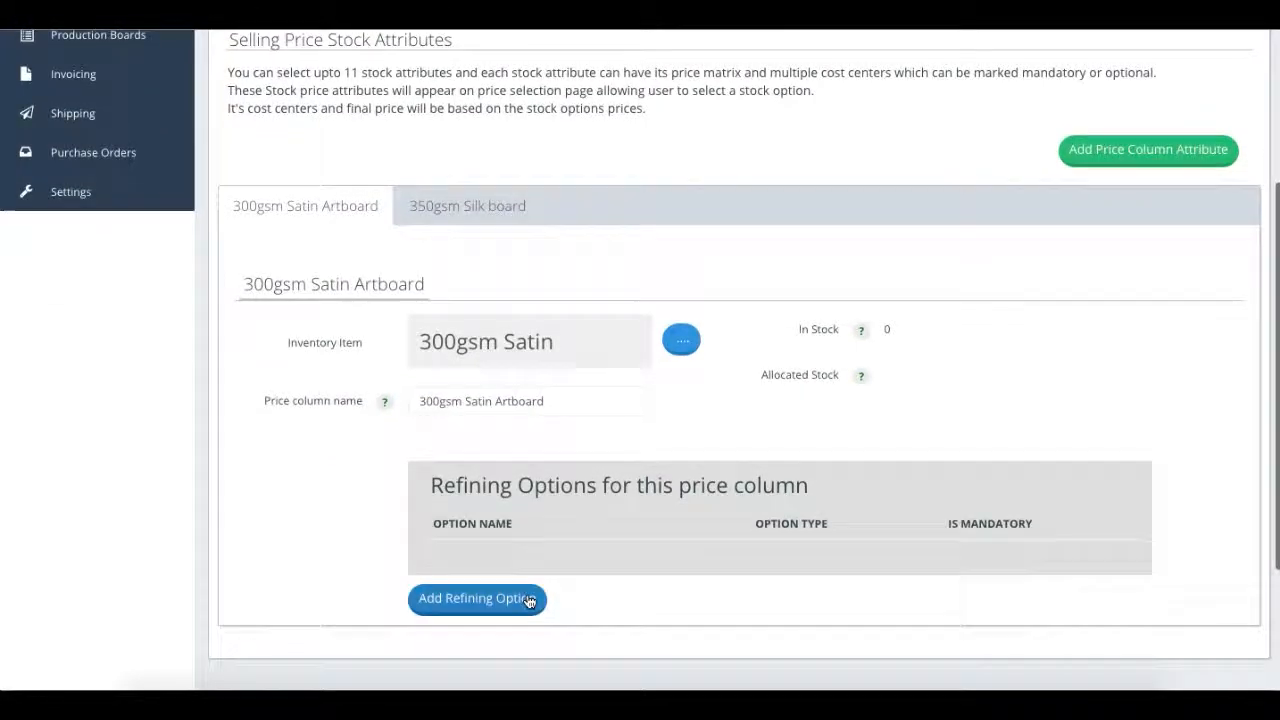
{"action": "left_click", "coordinate": [530, 600]}
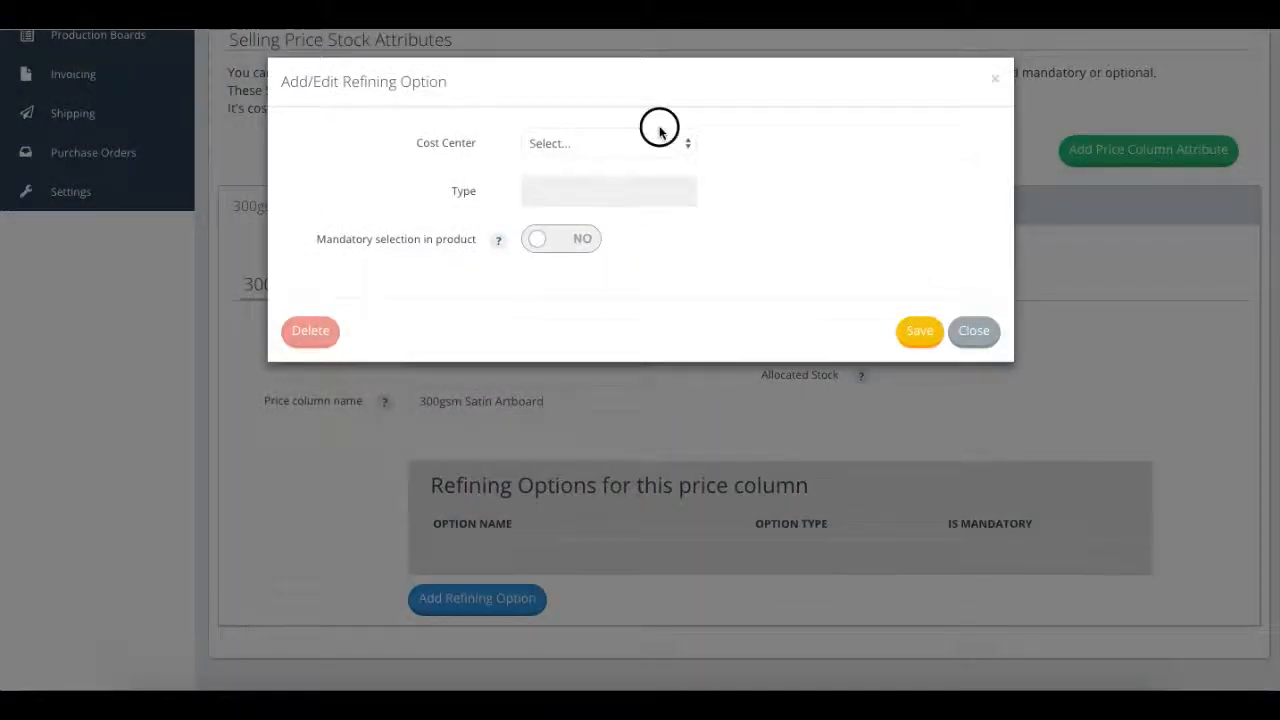
{"action": "left_click", "coordinate": [659, 147]}
{"action": "key", "text": "r"}
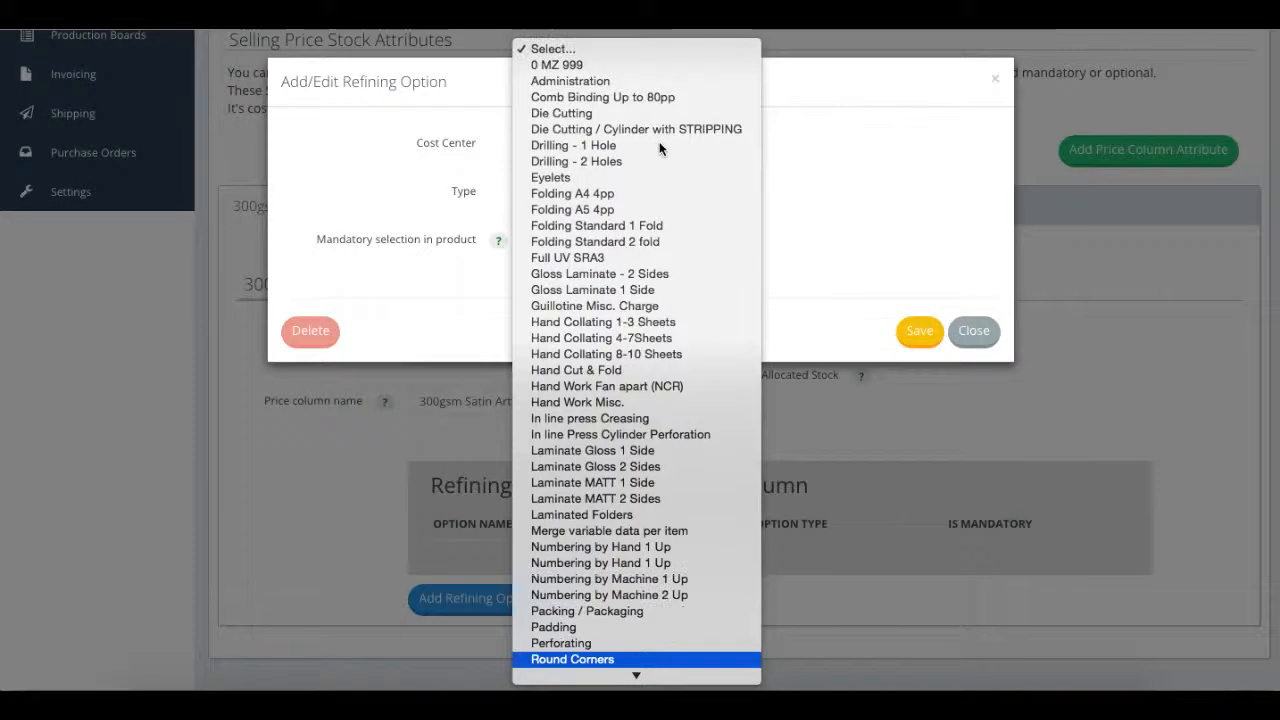
{"action": "left_click", "coordinate": [630, 660]}
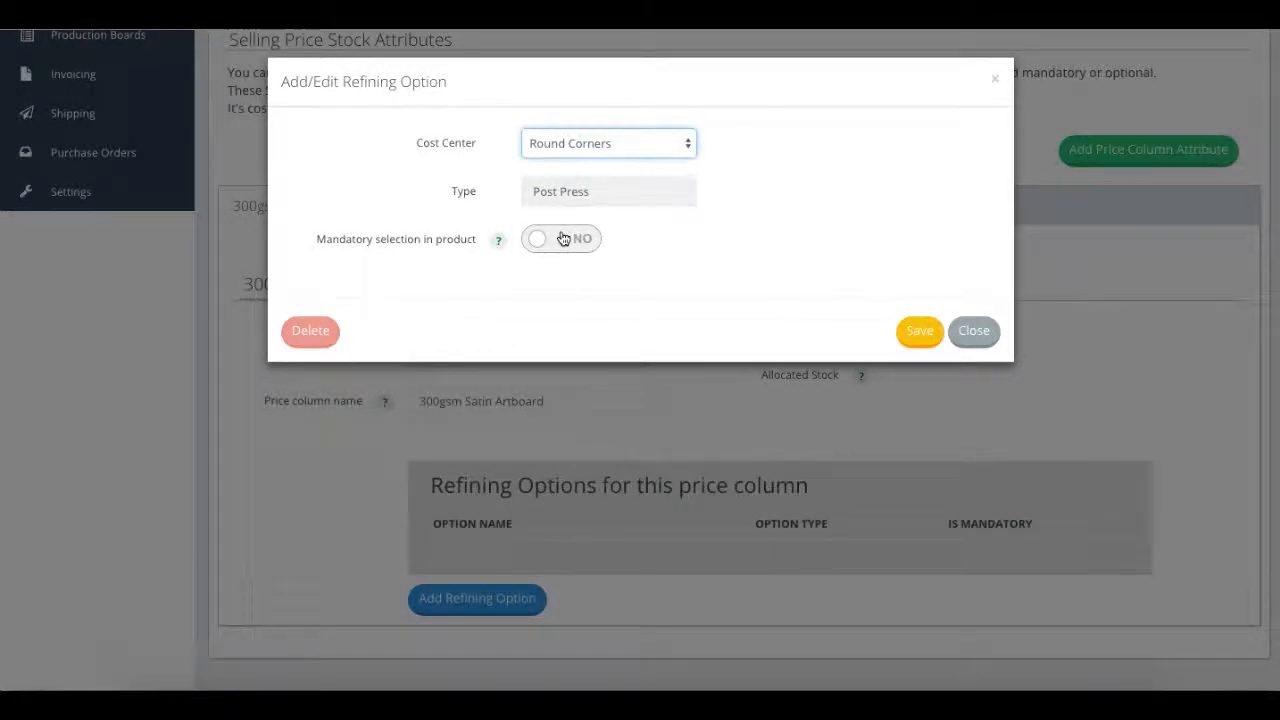
{"action": "left_click", "coordinate": [905, 326]}
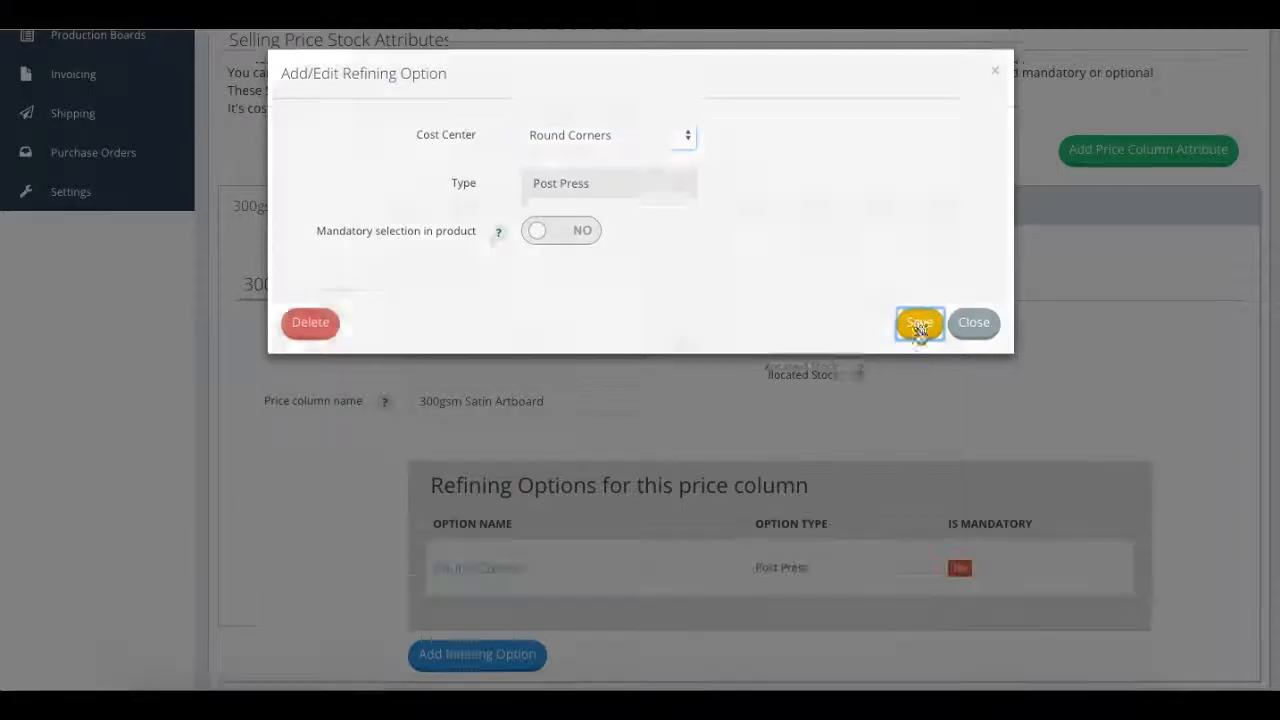
{"action": "scroll", "coordinate": [786, 404], "scroll_direction": "up", "scroll_amount": 1}
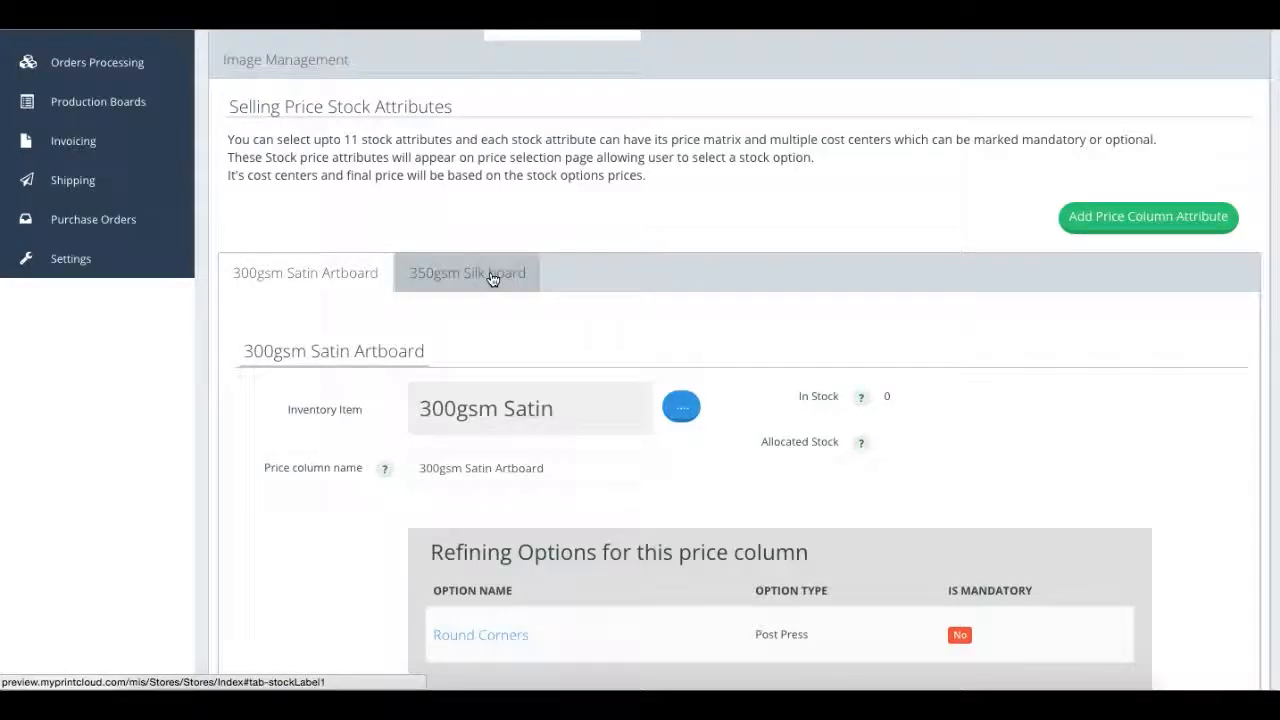
Step: Set the 350gsm Silk board selling prices to 12, 22, 32 and 52 for quantities 100, 200, 300 and 500
{"action": "scroll", "coordinate": [491, 278], "scroll_direction": "up", "scroll_amount": 2}
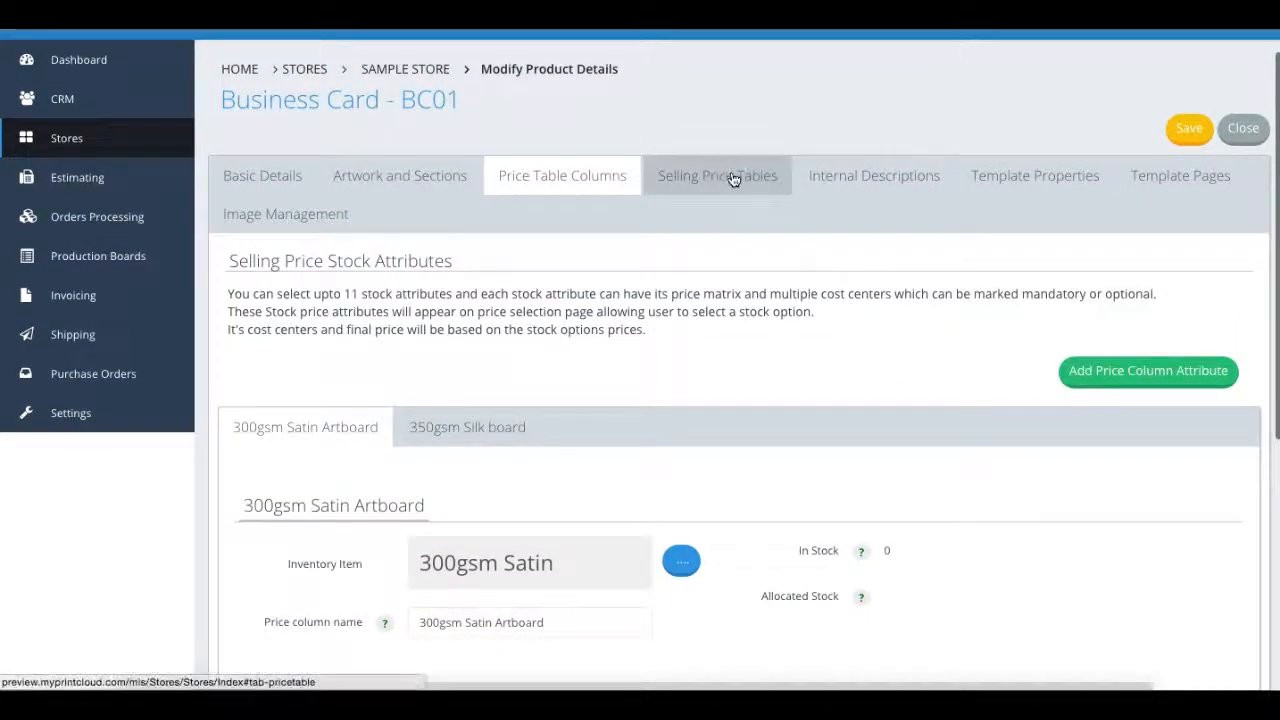
{"action": "left_click", "coordinate": [731, 174]}
{"action": "scroll", "coordinate": [565, 362], "scroll_direction": "down", "scroll_amount": 1}
{"action": "scroll", "coordinate": [565, 362], "scroll_direction": "down", "scroll_amount": 1}
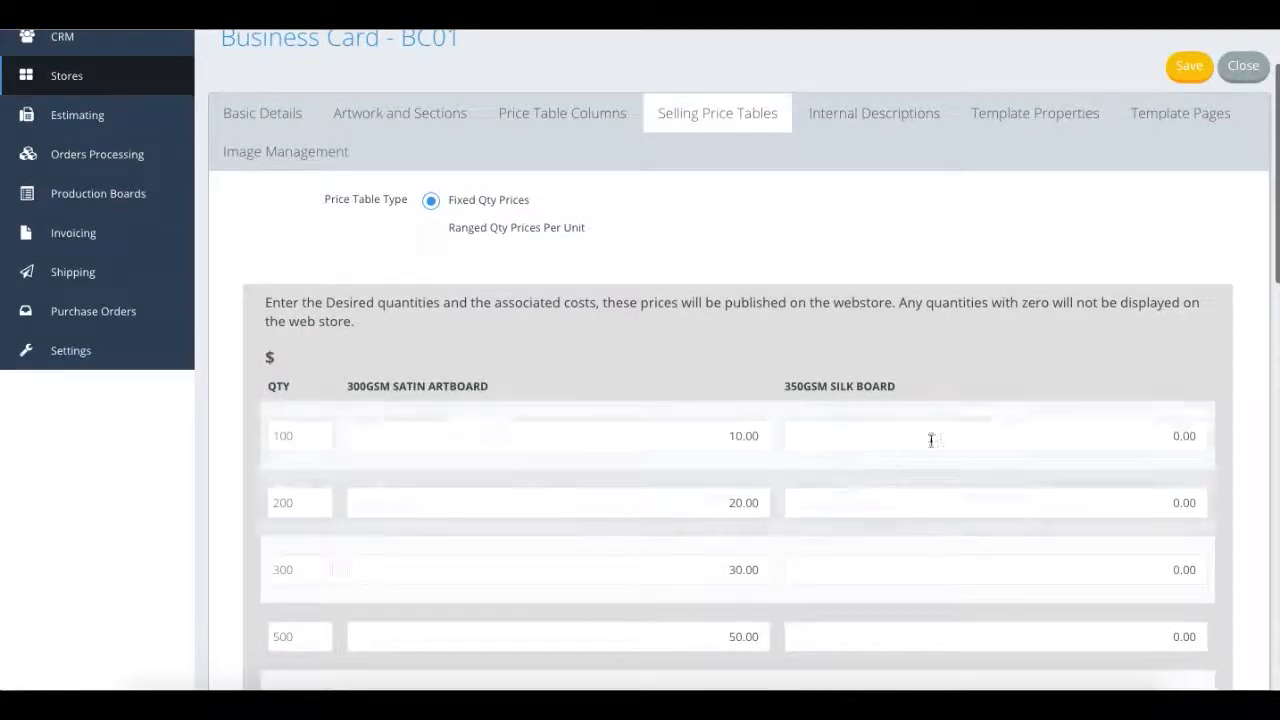
{"action": "double_click", "coordinate": [1011, 428]}
{"action": "key", "text": "Tab"}
{"action": "key", "text": "Tab"}
{"action": "type", "text": "22"}
{"action": "key", "text": "Tab"}
{"action": "key", "text": "Tab"}
{"action": "key", "text": "Tab"}
{"action": "type", "text": "3"}
{"action": "key", "text": "Tab"}
{"action": "key", "text": "Tab"}
{"action": "key", "text": "Tab"}
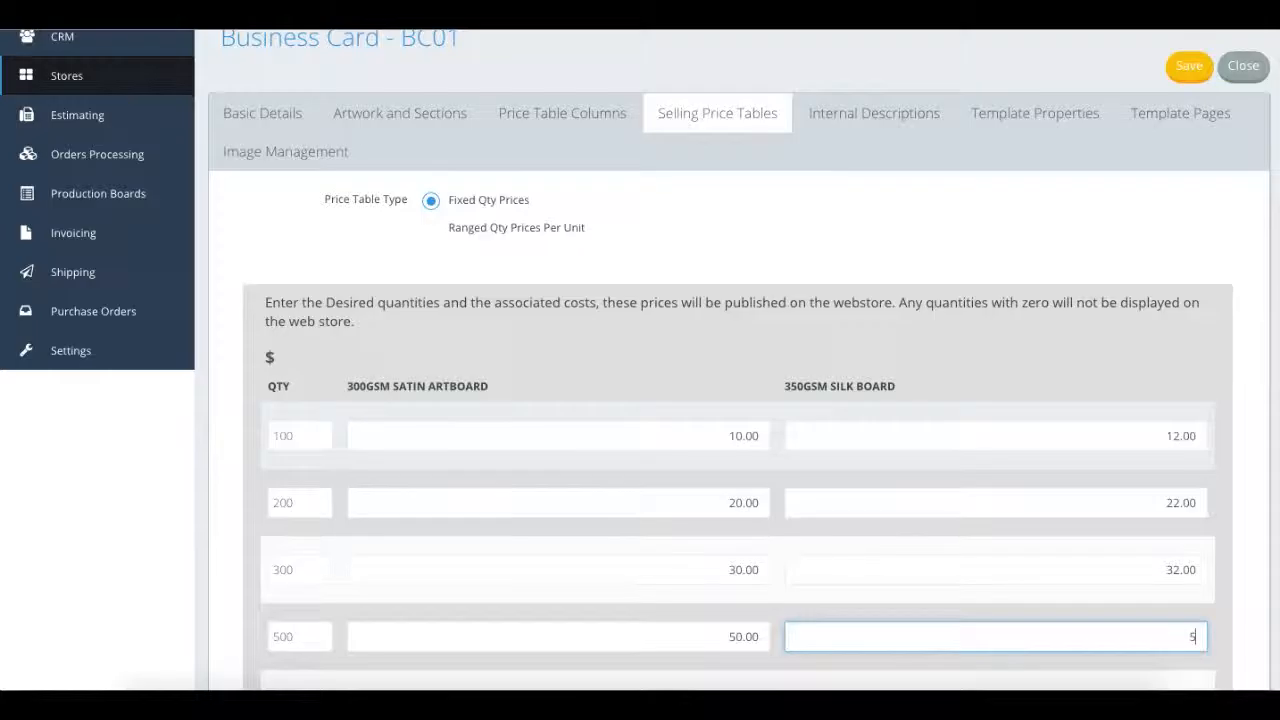
{"action": "type", "text": "52"}
Step: Fill the Artwork job description with the phrase "4/4 four colour process" from the phrase library's Job Production Colours
{"action": "scroll", "coordinate": [1000, 204], "scroll_direction": "up", "scroll_amount": 1}
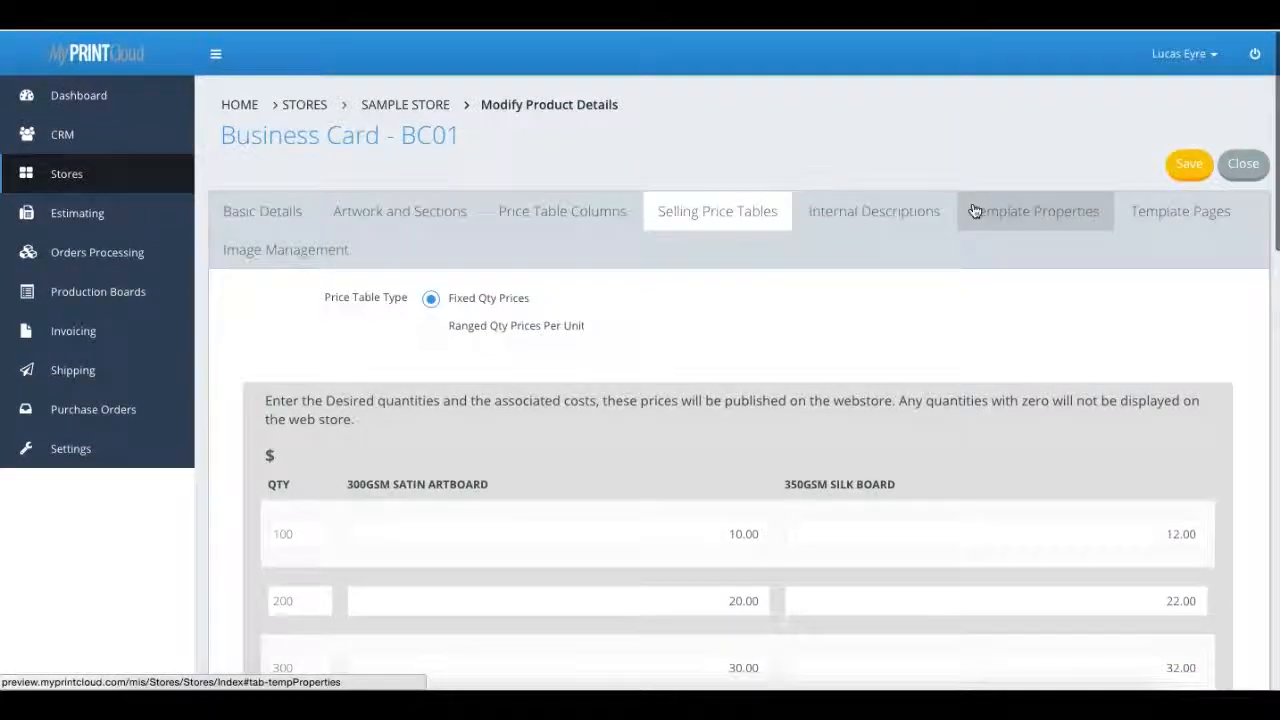
{"action": "left_click", "coordinate": [879, 210]}
{"action": "scroll", "coordinate": [750, 405], "scroll_direction": "down", "scroll_amount": 3}
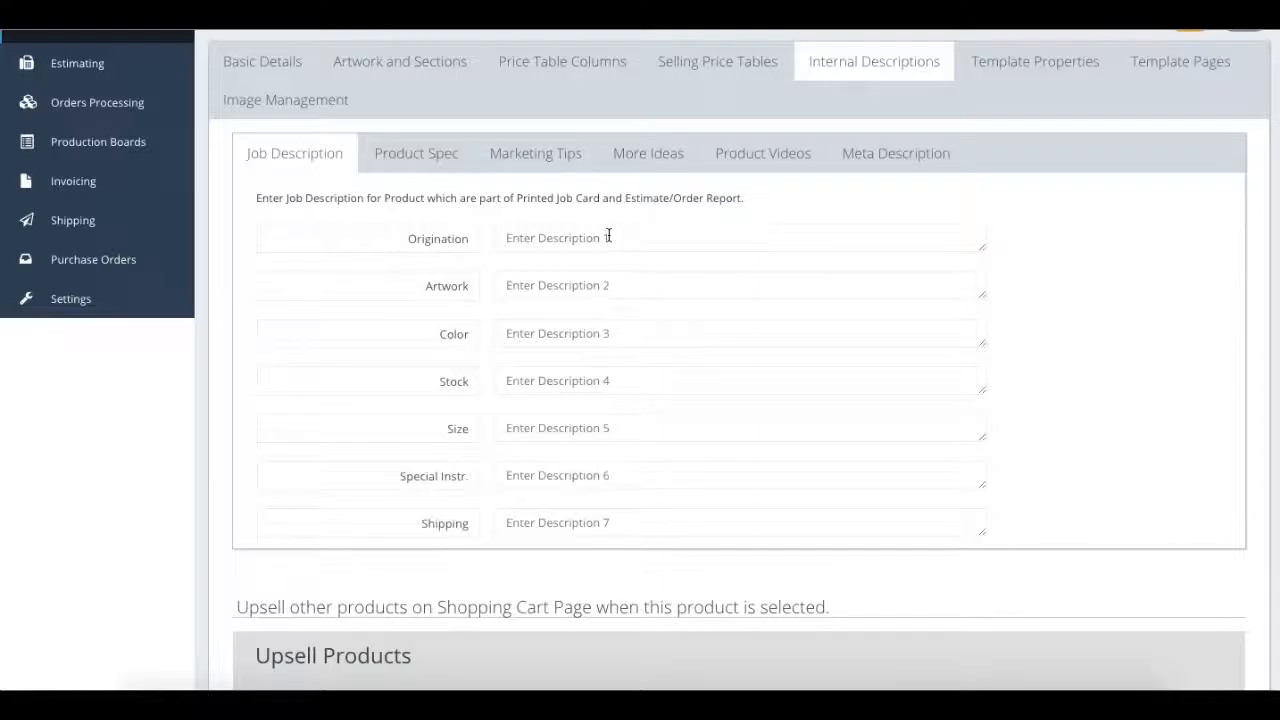
{"action": "left_click", "coordinate": [601, 275]}
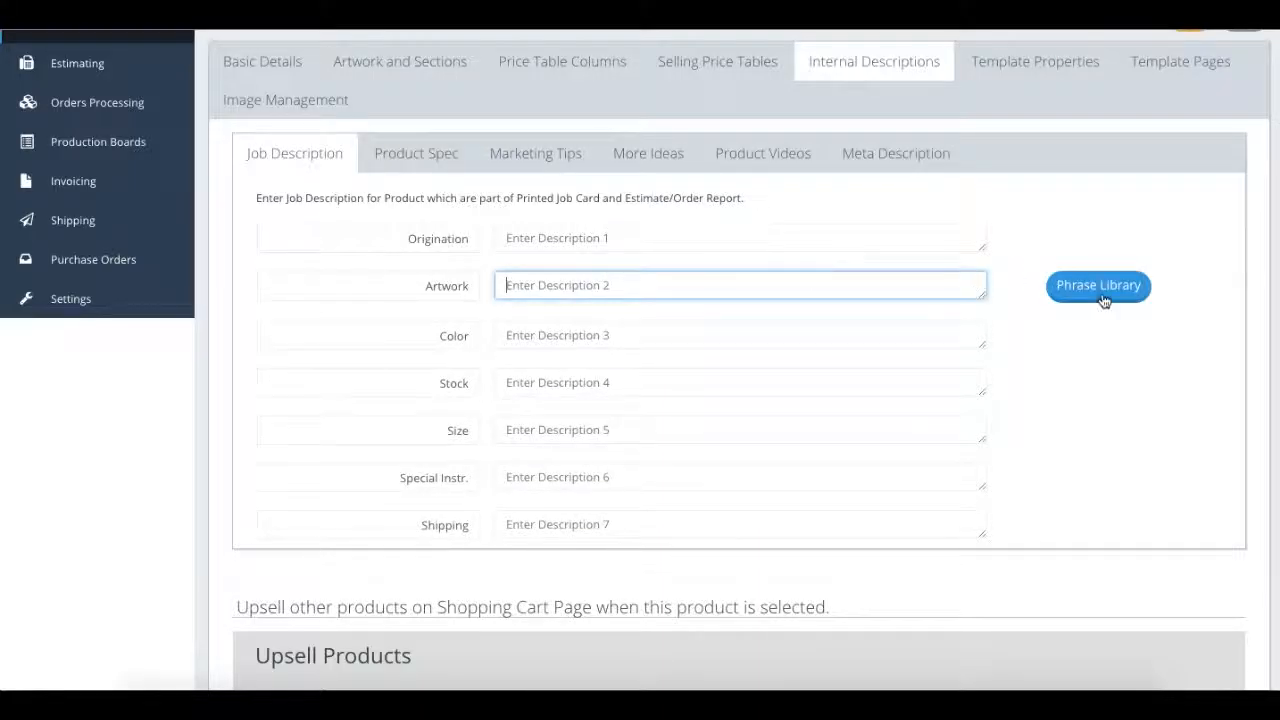
{"action": "left_click", "coordinate": [1097, 287]}
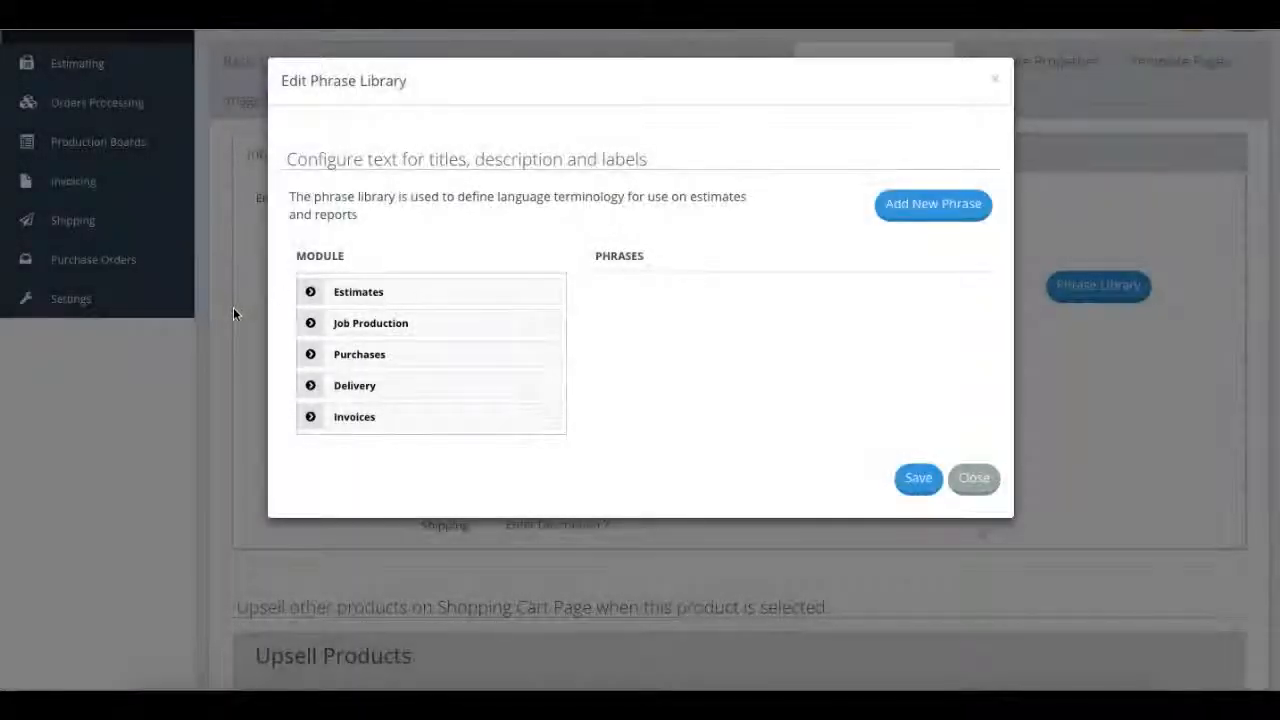
{"action": "left_click", "coordinate": [309, 323]}
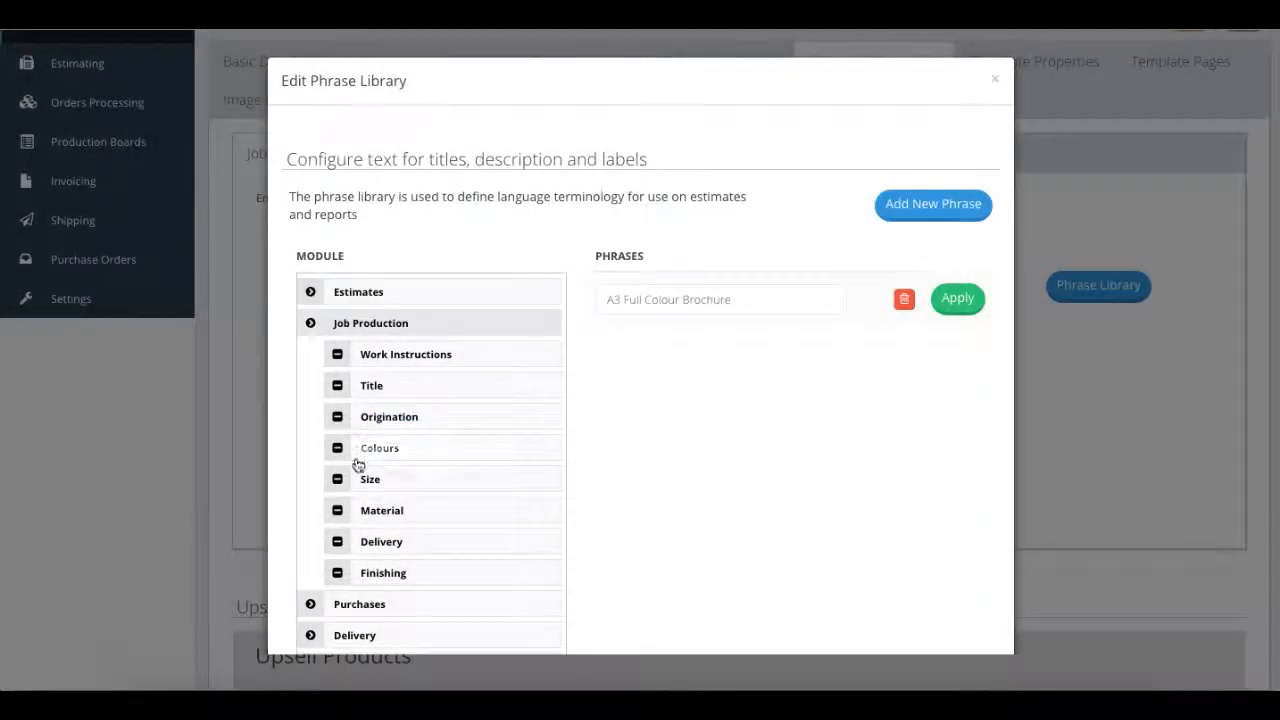
{"action": "left_click", "coordinate": [349, 459]}
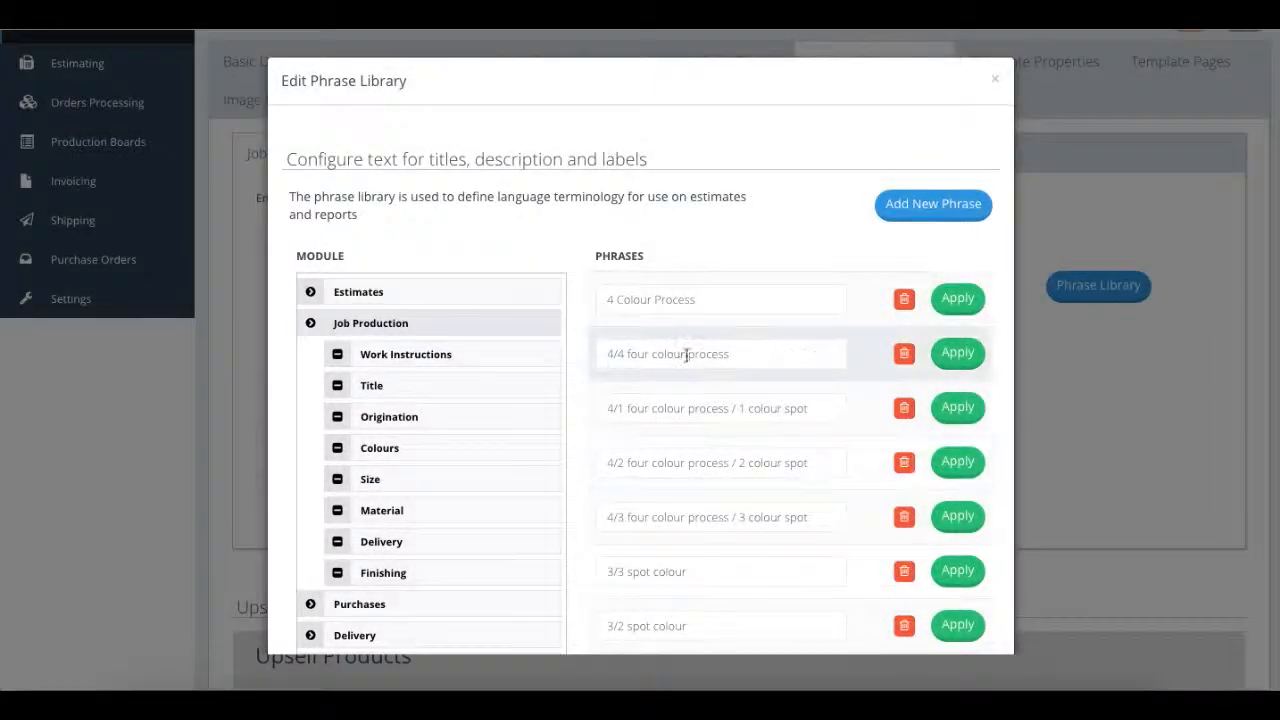
{"action": "left_click", "coordinate": [945, 354]}
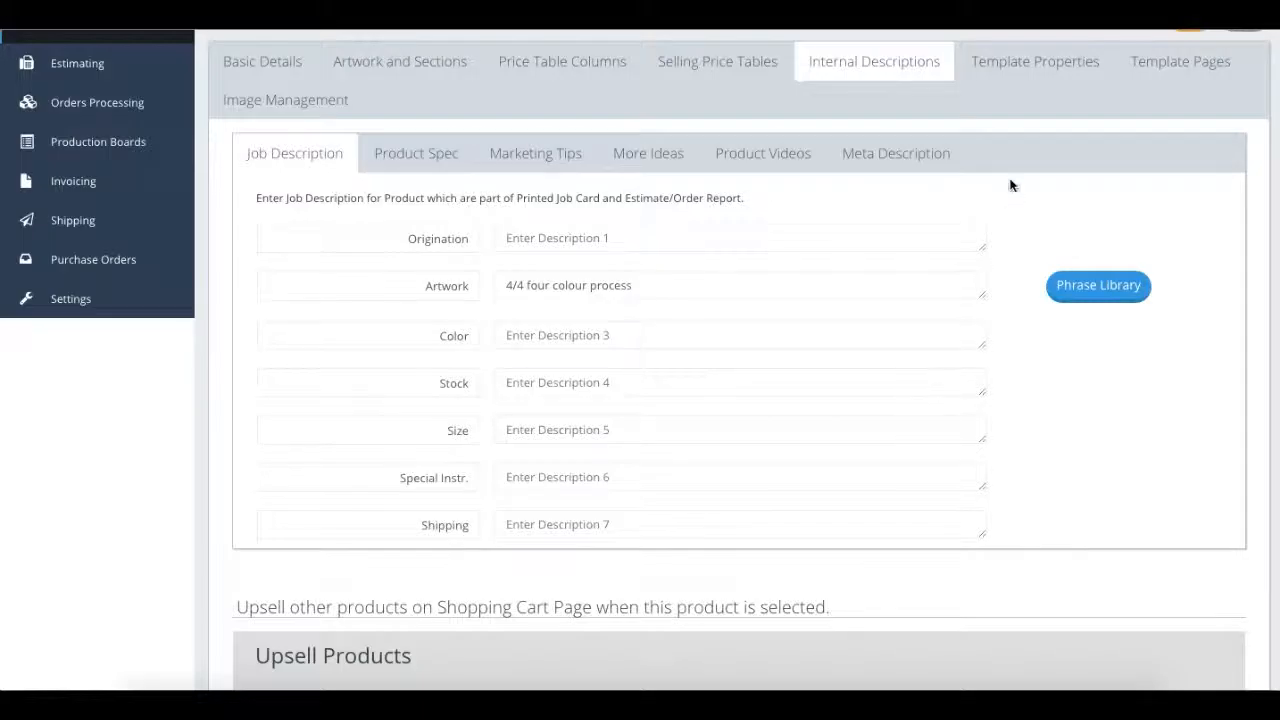
Step: Set the blank template's default width including bleed to 100 mm in the Business Card's template properties
{"action": "left_click", "coordinate": [1016, 66]}
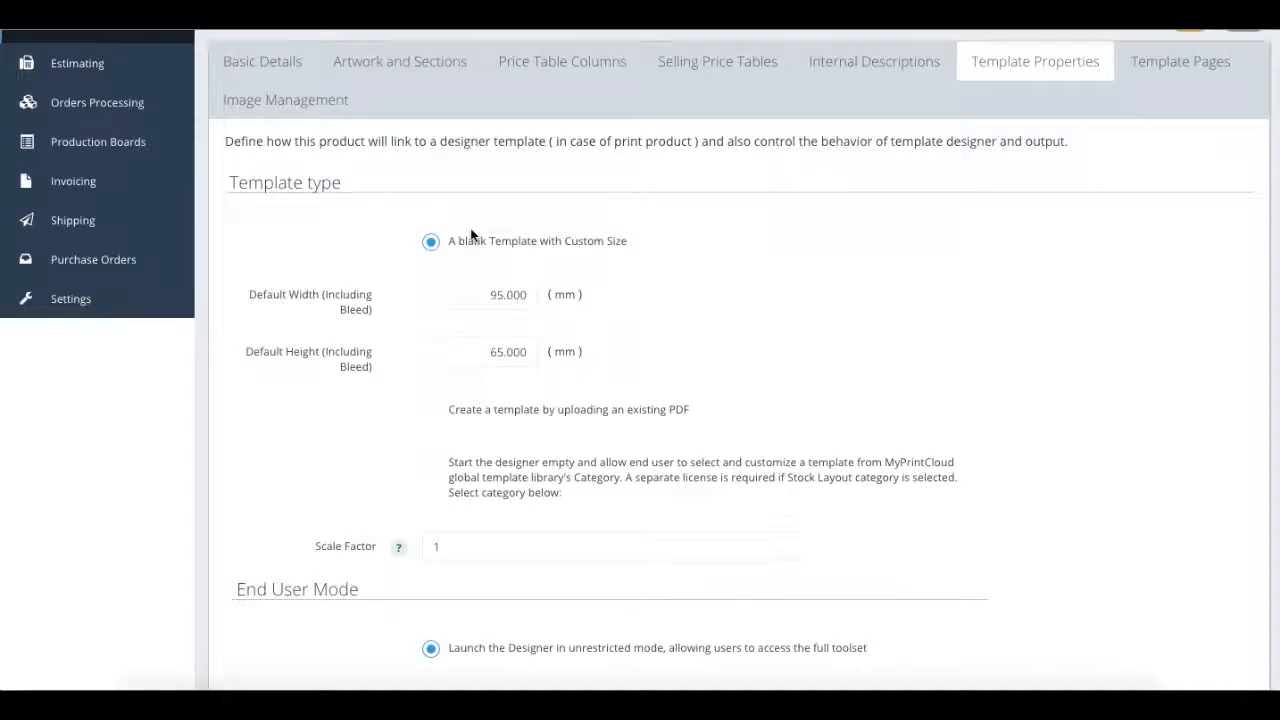
{"action": "scroll", "coordinate": [468, 236], "scroll_direction": "up", "scroll_amount": 1}
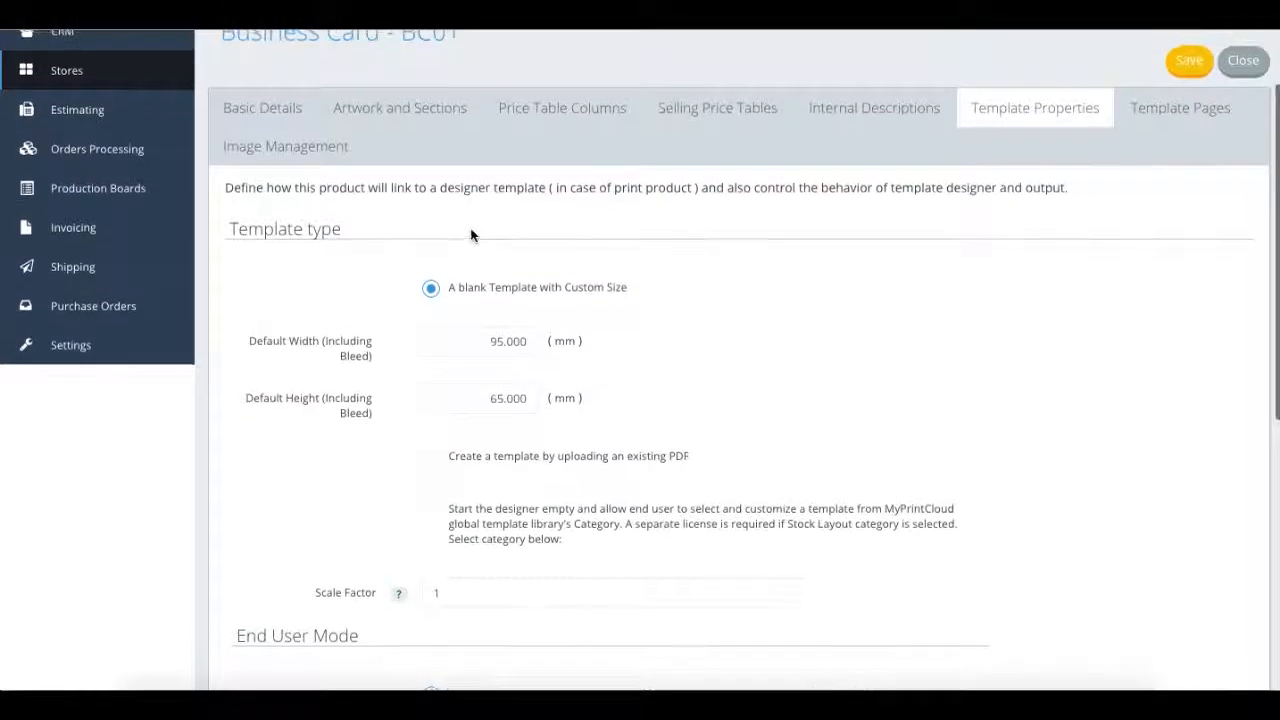
{"action": "left_click", "coordinate": [463, 344]}
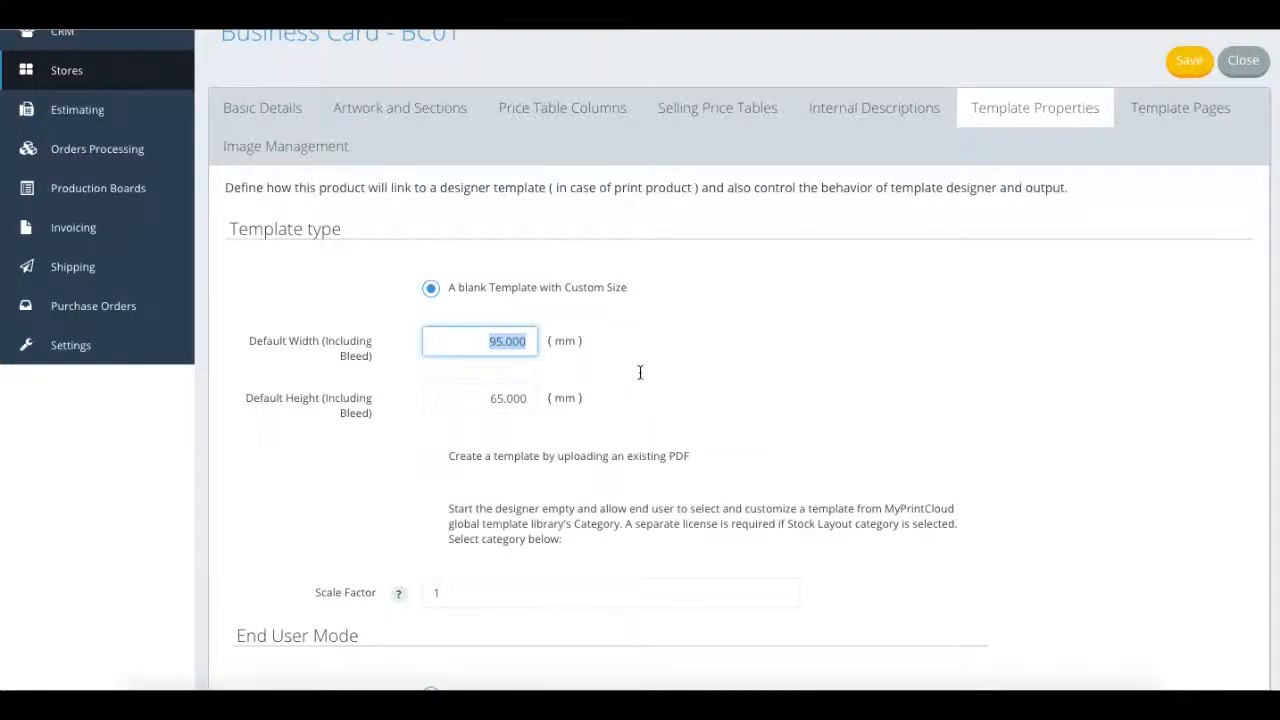
{"action": "type", "text": "100"}
{"action": "key", "text": "Tab"}
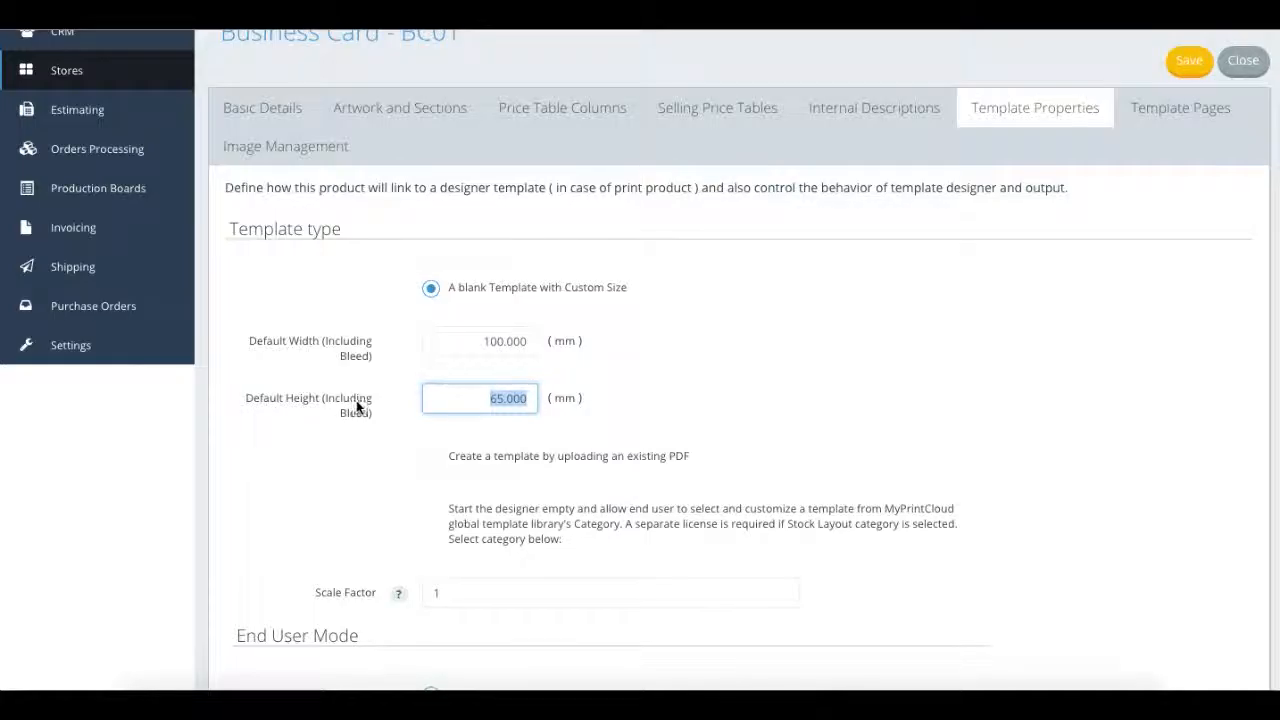
Step: Set the end user mode to launch the Designer in unrestricted mode and assign the Default Smart Form to the template
{"action": "scroll", "coordinate": [359, 405], "scroll_direction": "down", "scroll_amount": 3}
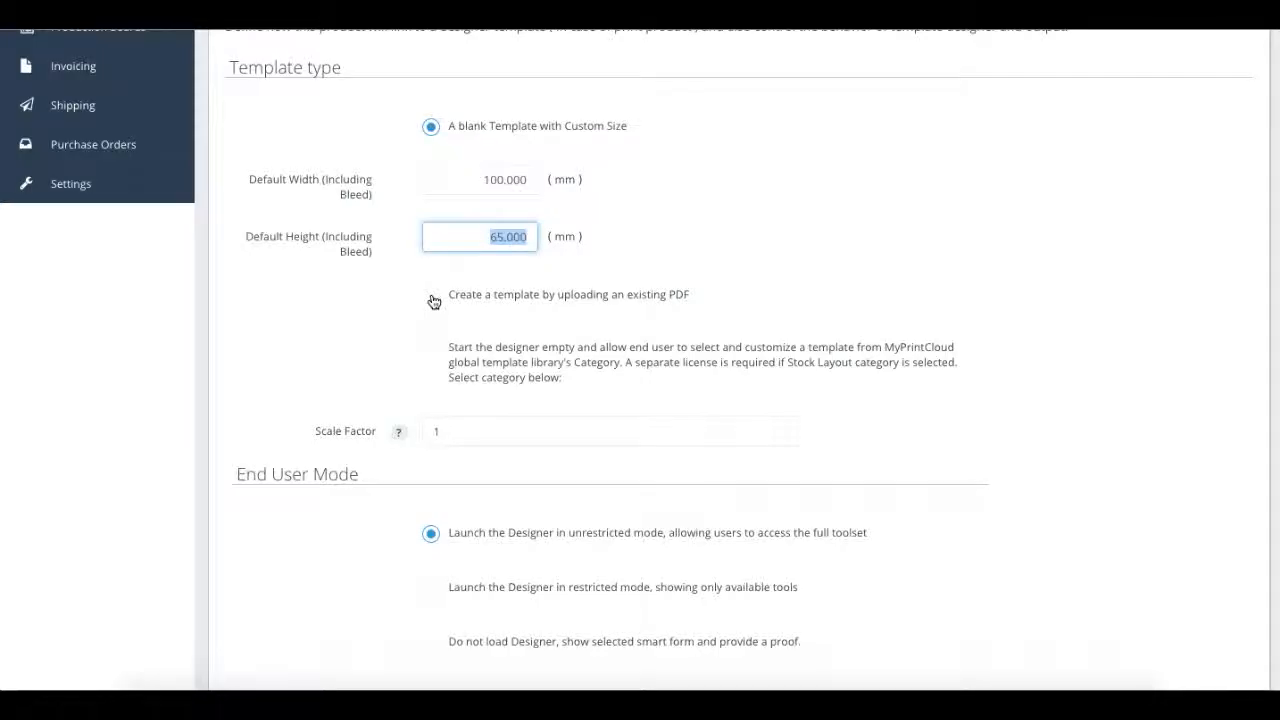
{"action": "scroll", "coordinate": [433, 301], "scroll_direction": "down", "scroll_amount": 3}
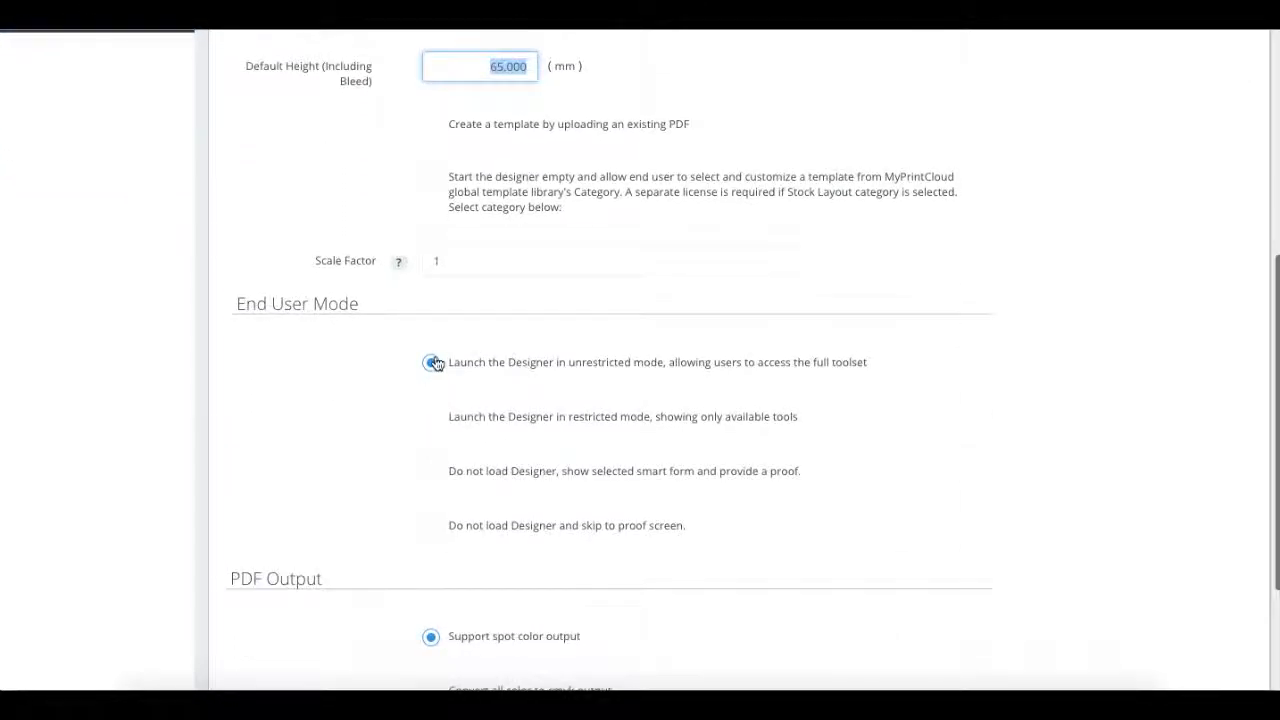
{"action": "left_click", "coordinate": [433, 368]}
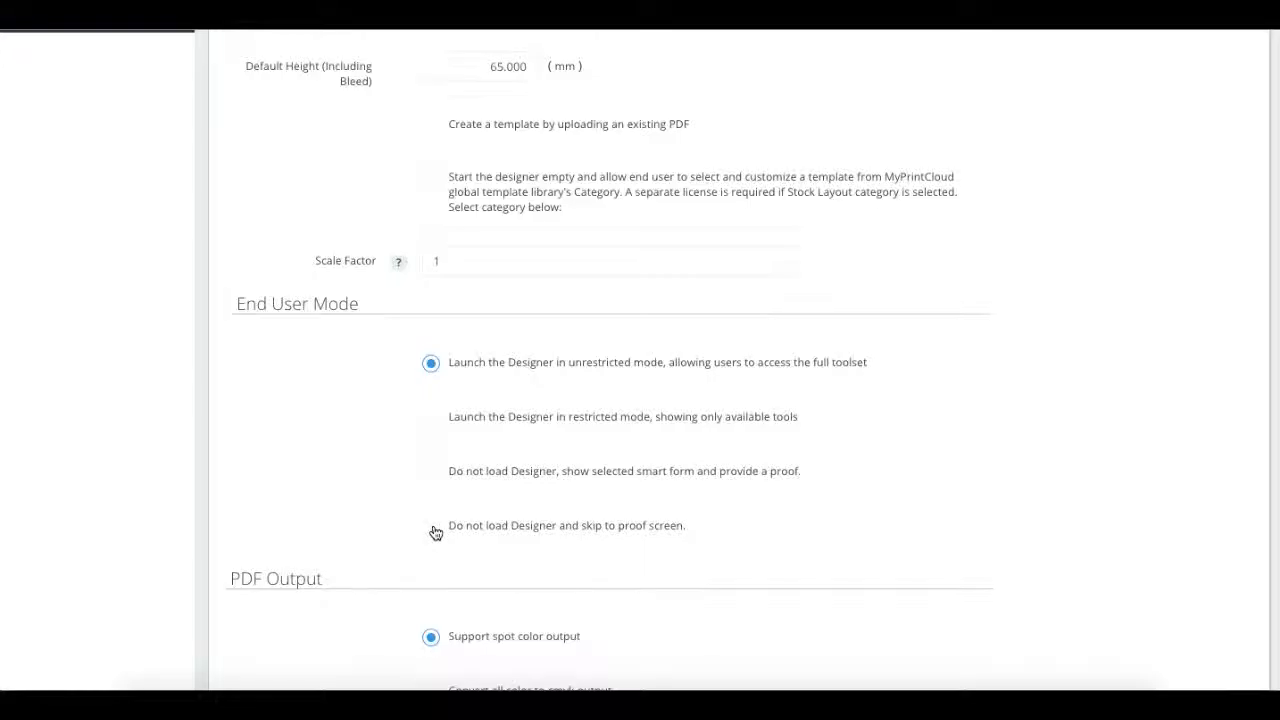
{"action": "scroll", "coordinate": [436, 532], "scroll_direction": "down", "scroll_amount": 3}
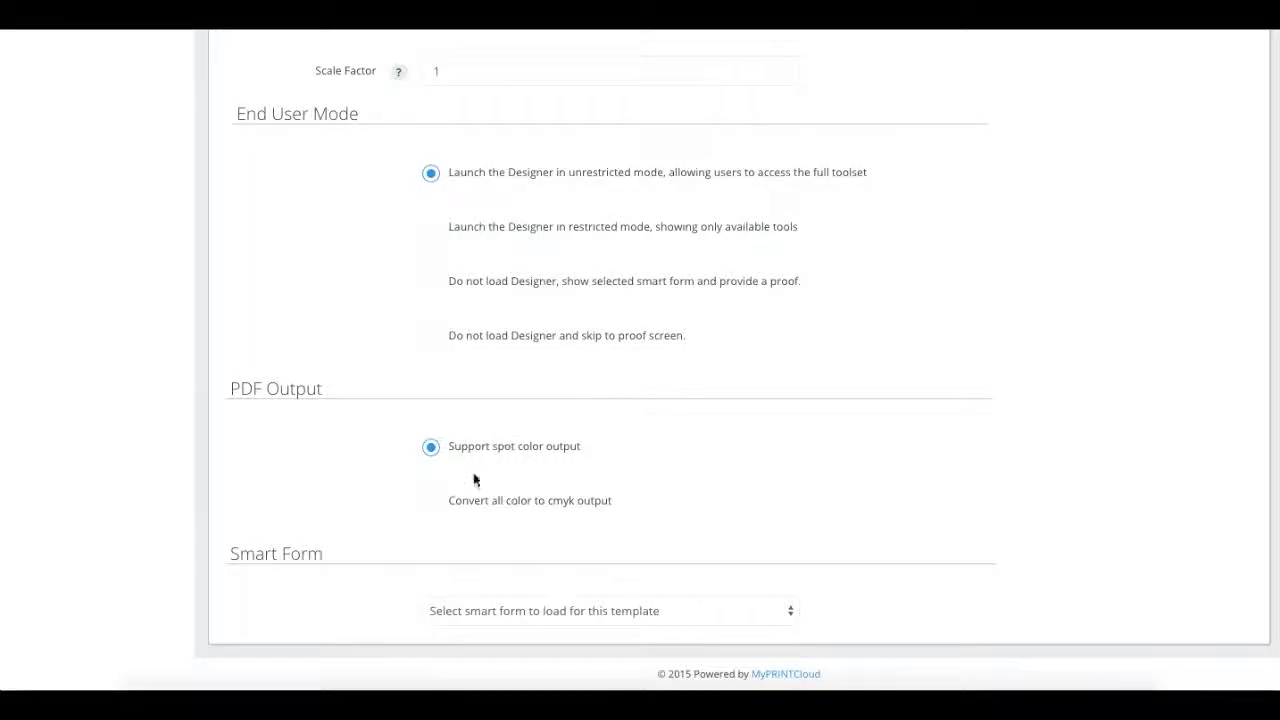
{"action": "left_click", "coordinate": [564, 606]}
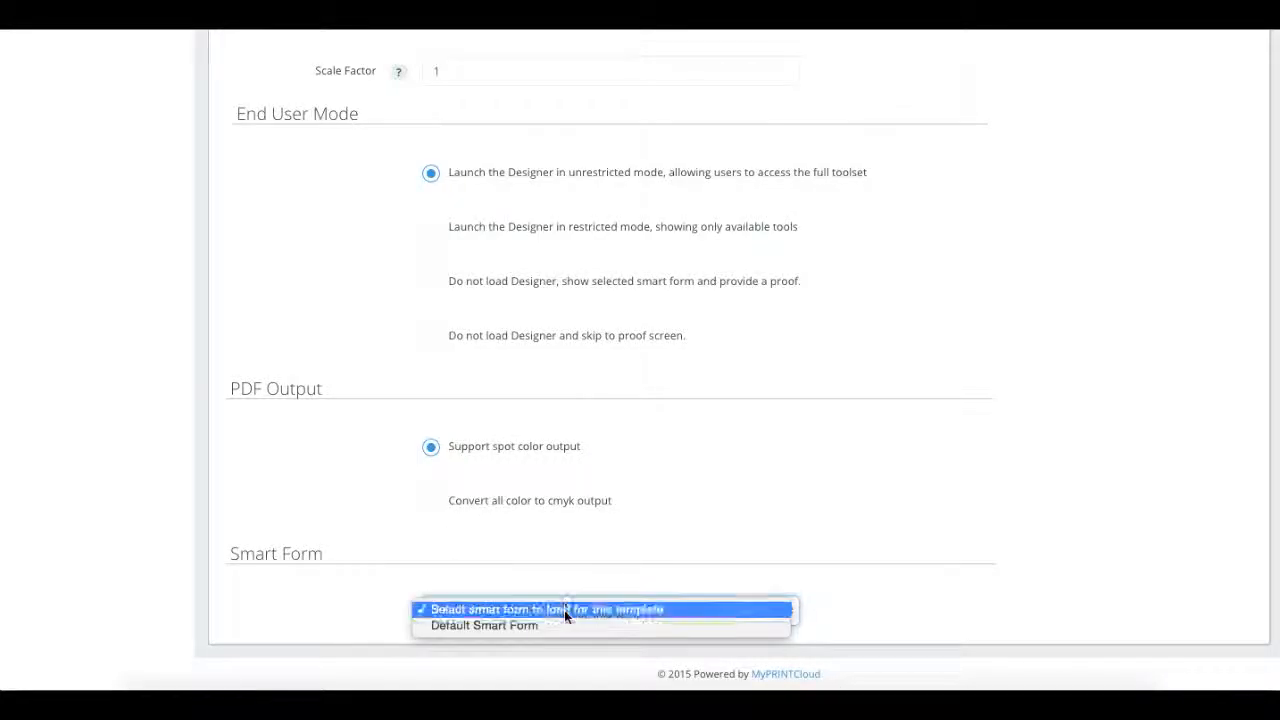
{"action": "left_click", "coordinate": [562, 625]}
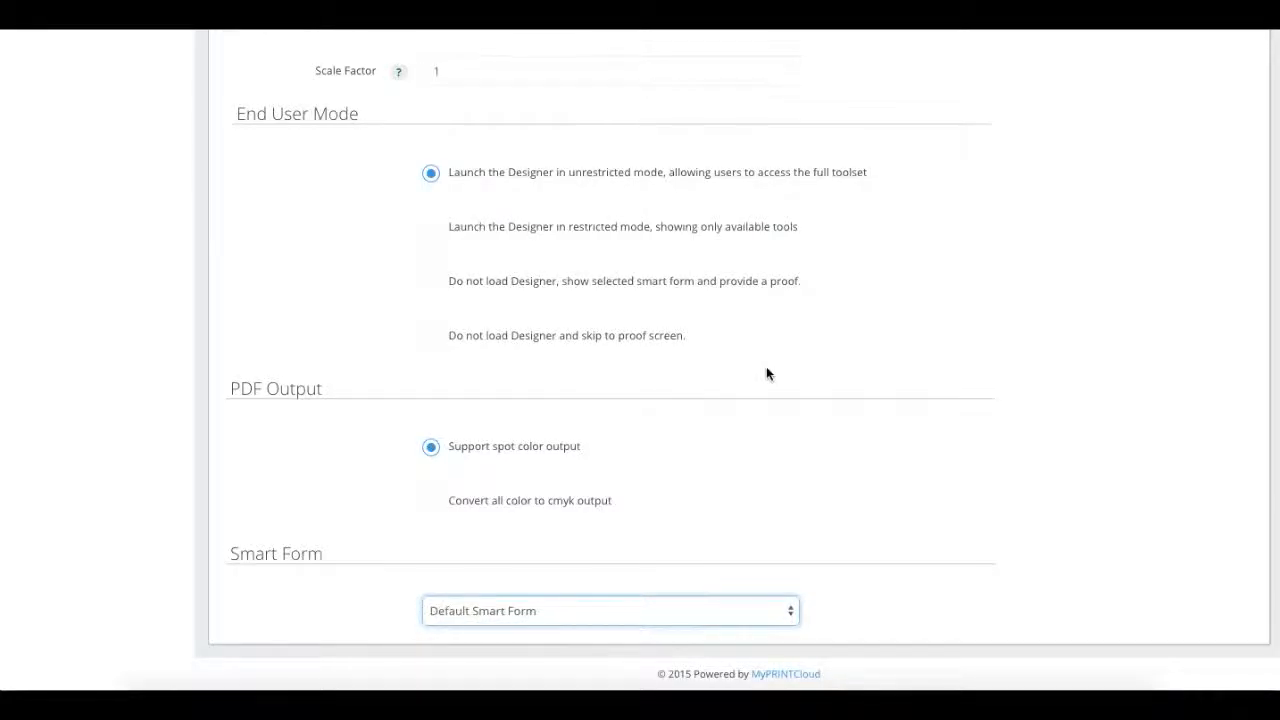
{"action": "scroll", "coordinate": [766, 374], "scroll_direction": "up", "scroll_amount": 6}
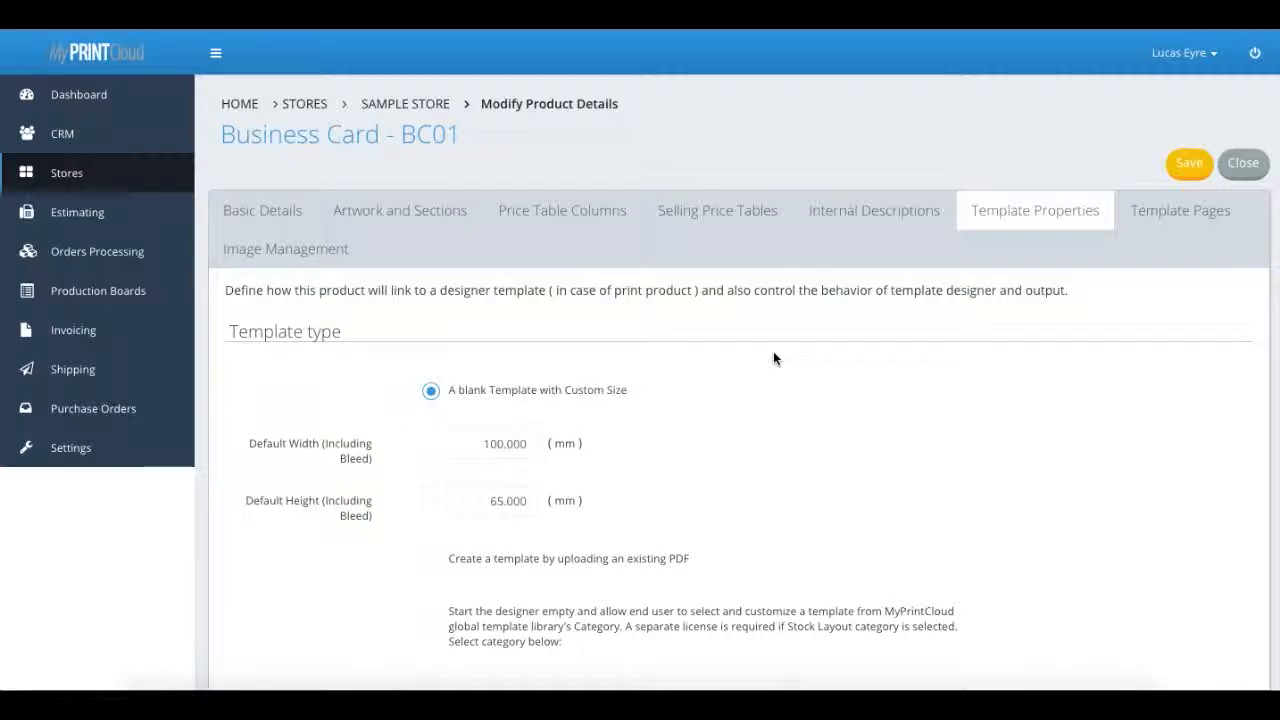
Step: Add a second template page named Back and set the Front page's width including bleed to 100 mm
{"action": "left_click", "coordinate": [1188, 214]}
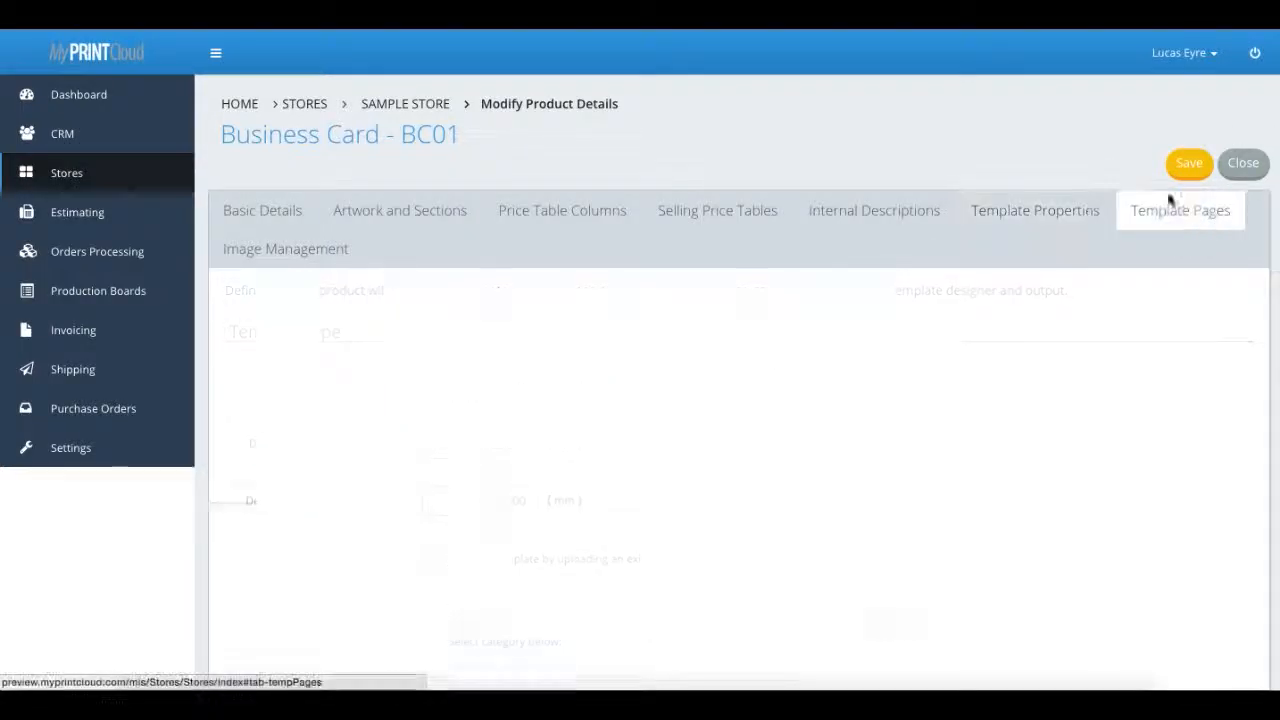
{"action": "left_click", "coordinate": [1203, 360]}
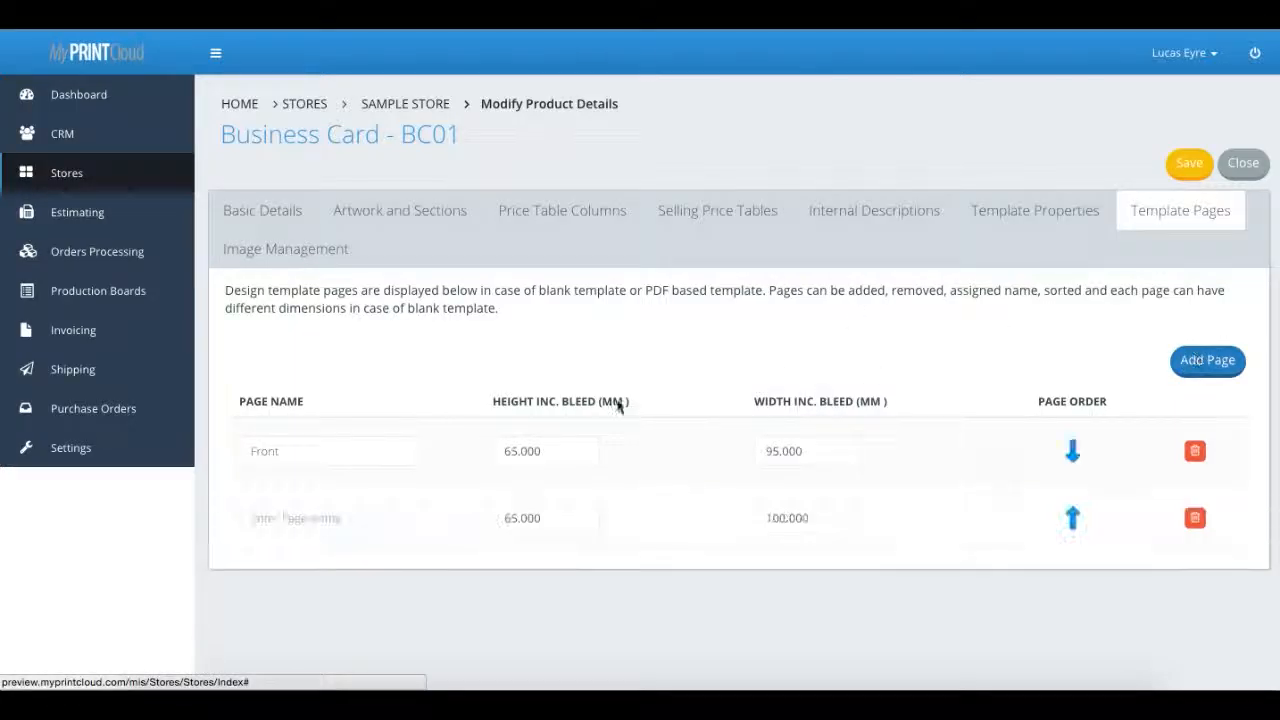
{"action": "left_click", "coordinate": [316, 518]}
{"action": "type", "text": "Back"}
{"action": "key", "text": "Tab"}
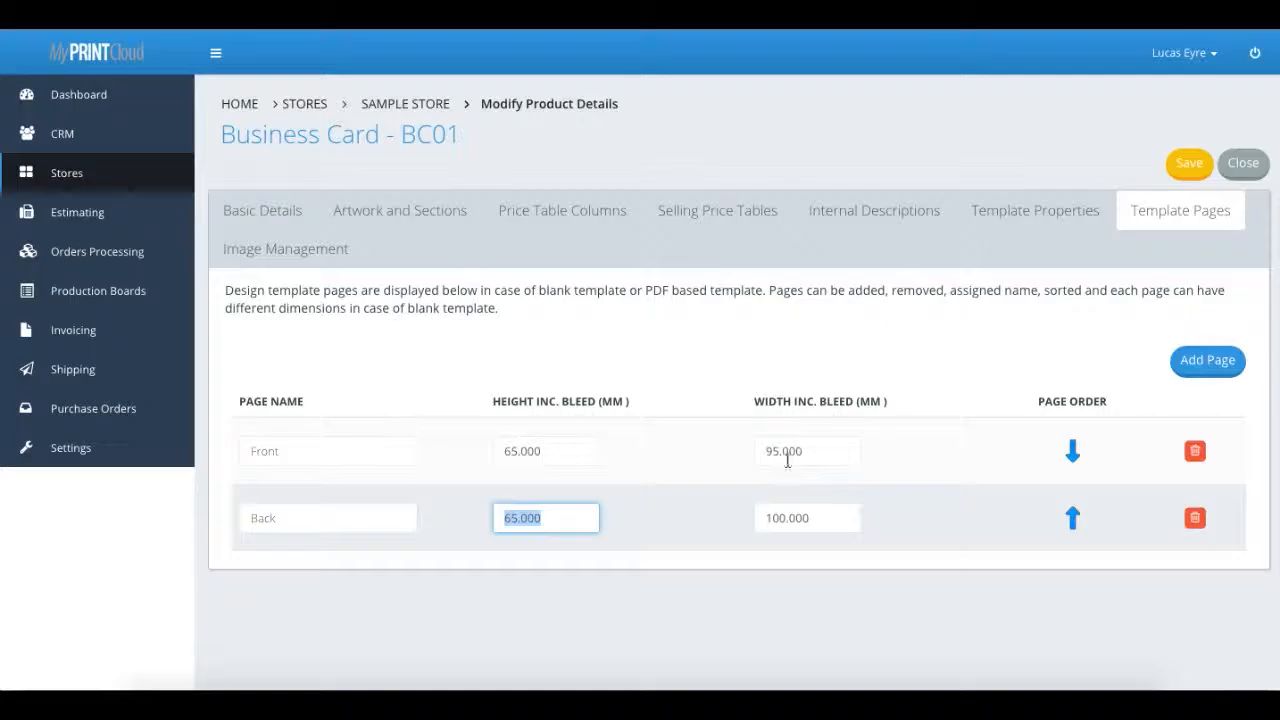
{"action": "left_click", "coordinate": [820, 448]}
{"action": "type", "text": "1"}
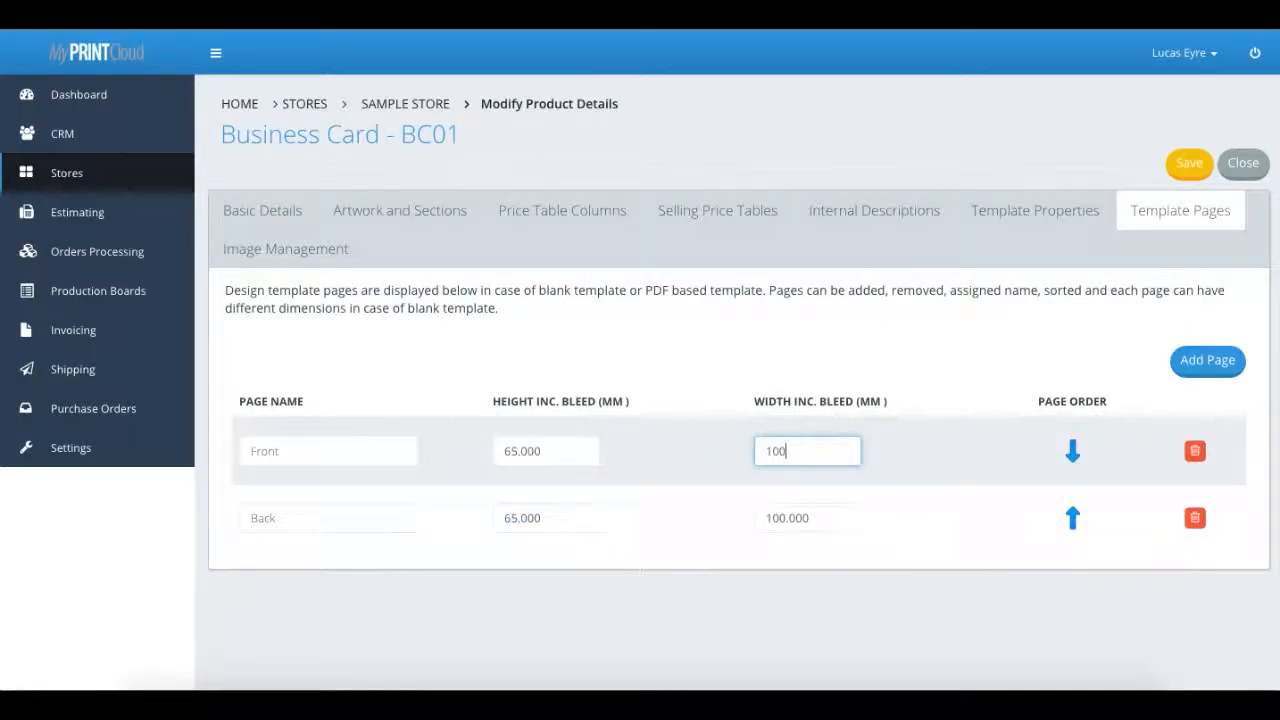
{"action": "key", "text": "Tab"}
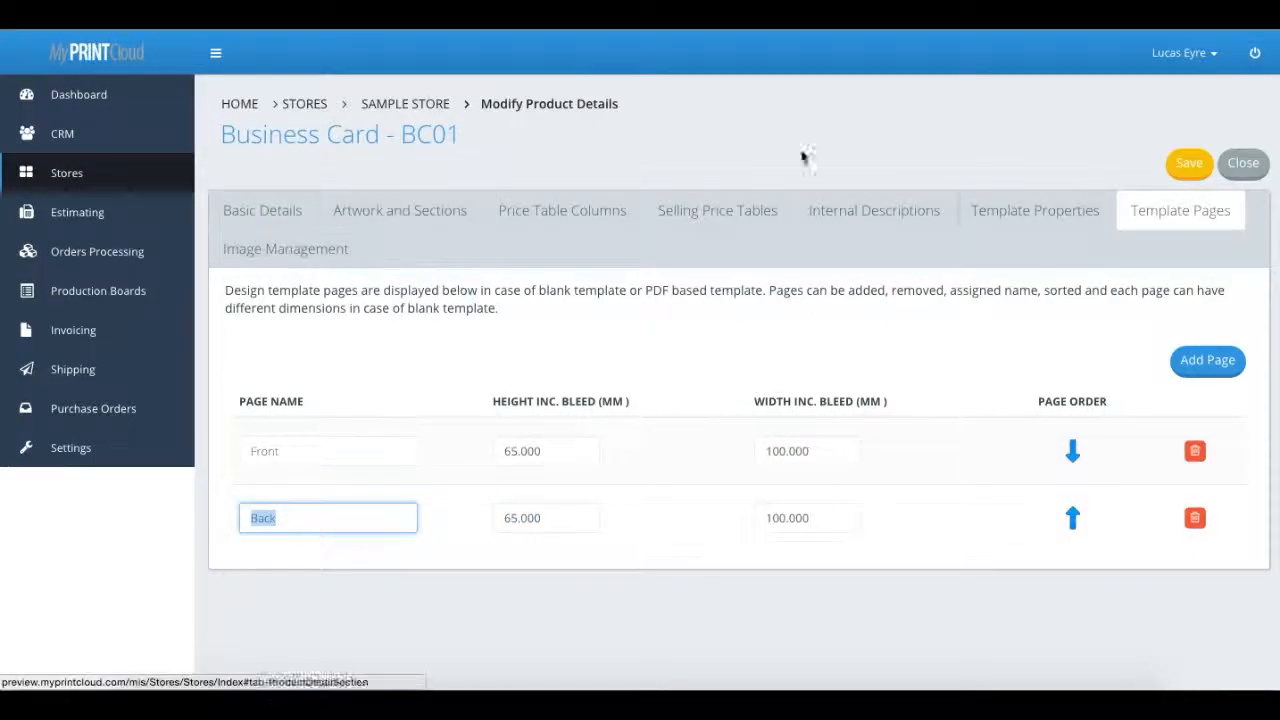
Step: Upload menu_2_bc.png from the Downloads folder as the Business Card's product thumbnail
{"action": "left_click", "coordinate": [350, 248]}
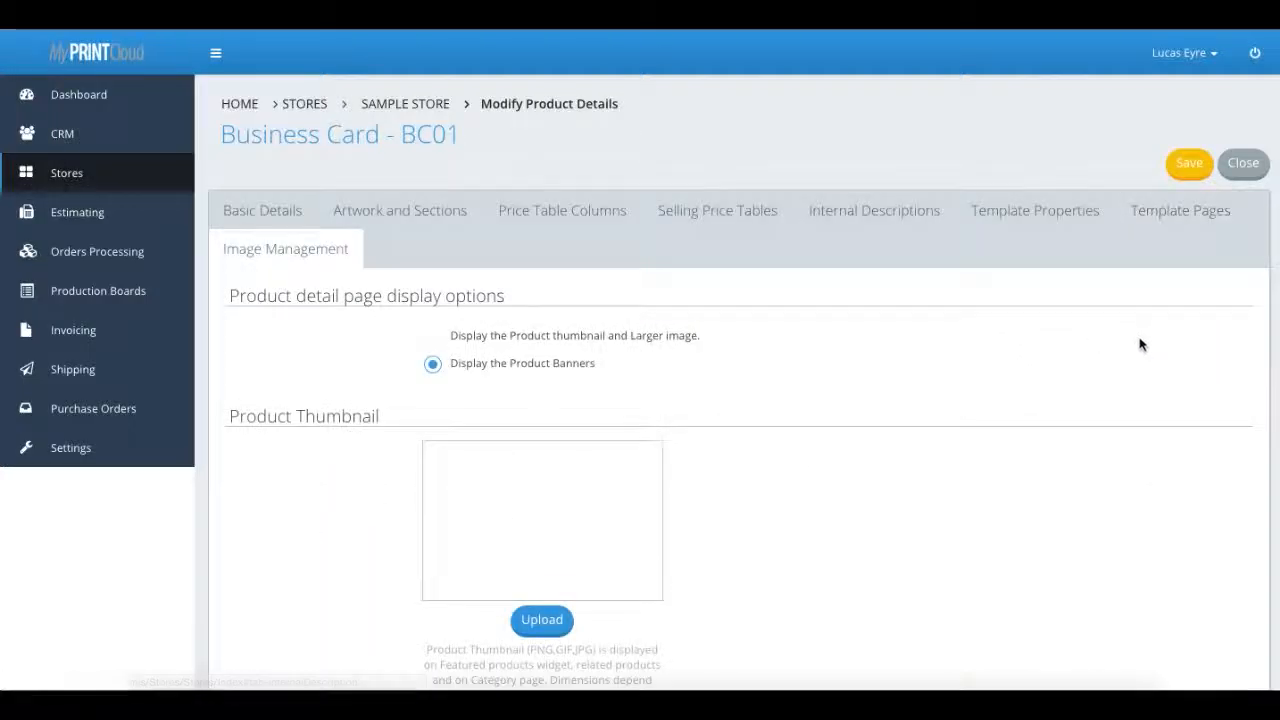
{"action": "left_click", "coordinate": [543, 620]}
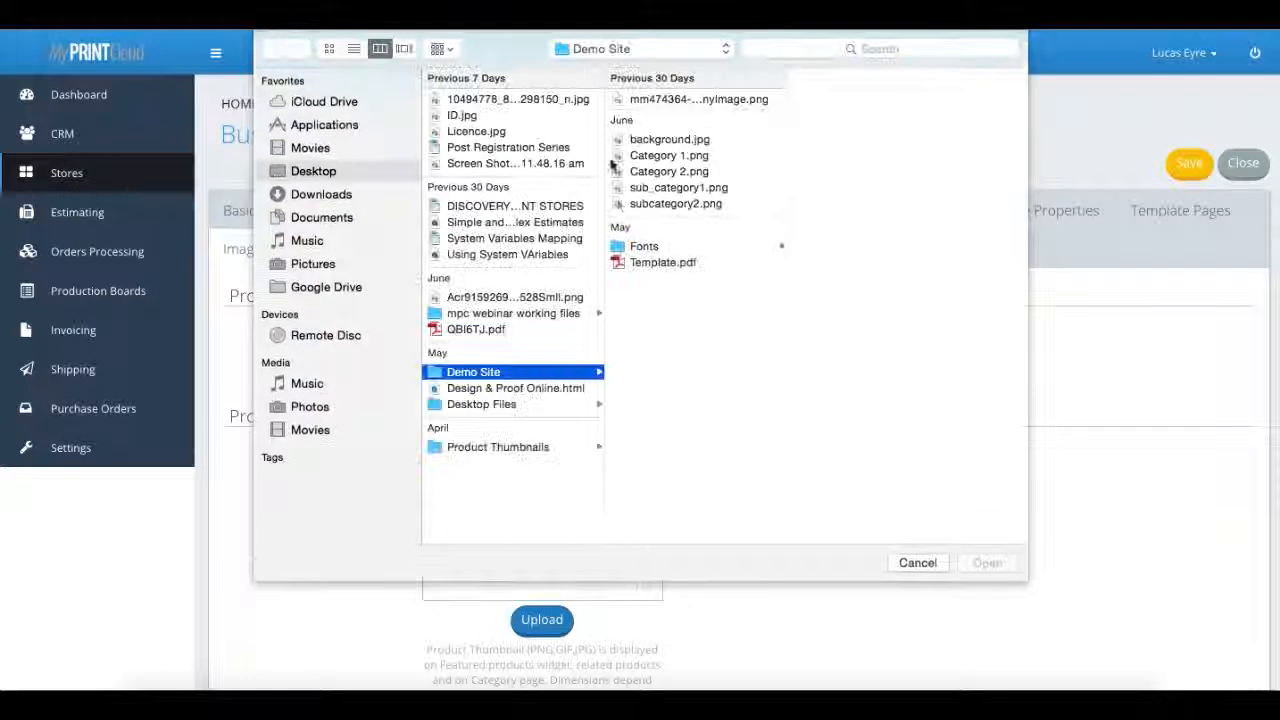
{"action": "left_click", "coordinate": [321, 194]}
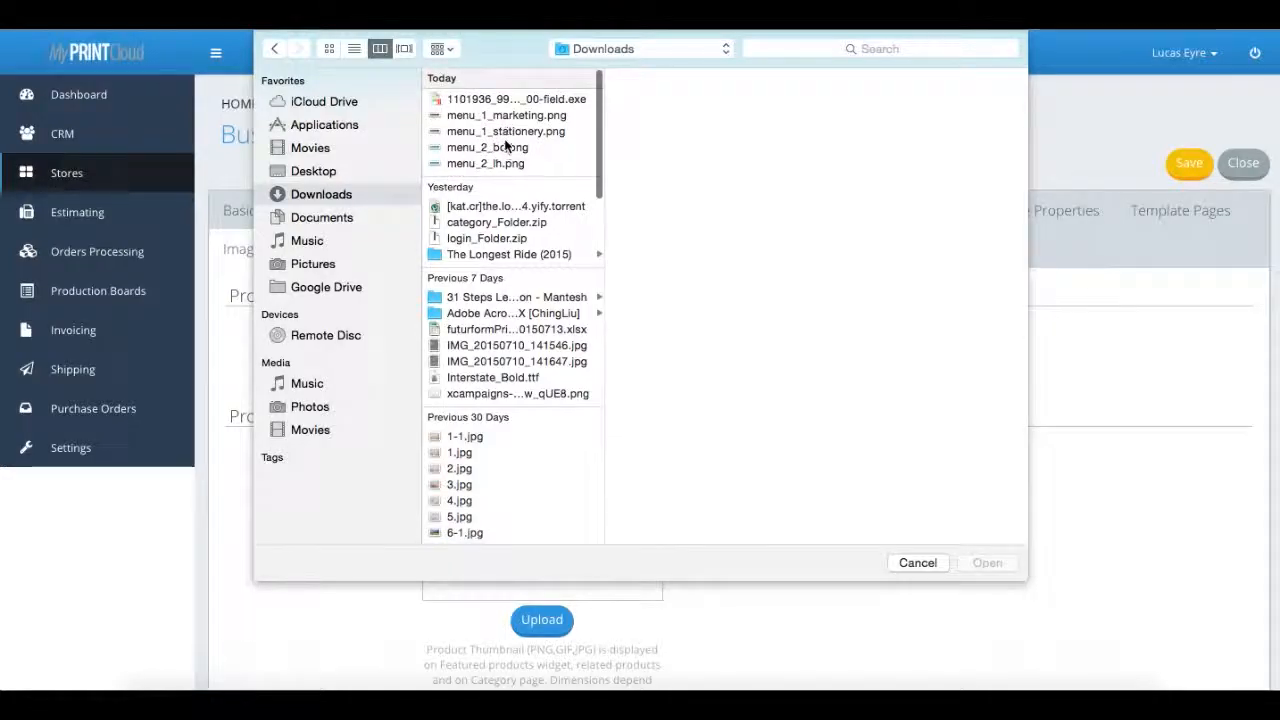
{"action": "left_click", "coordinate": [500, 148]}
{"action": "left_click", "coordinate": [990, 562]}
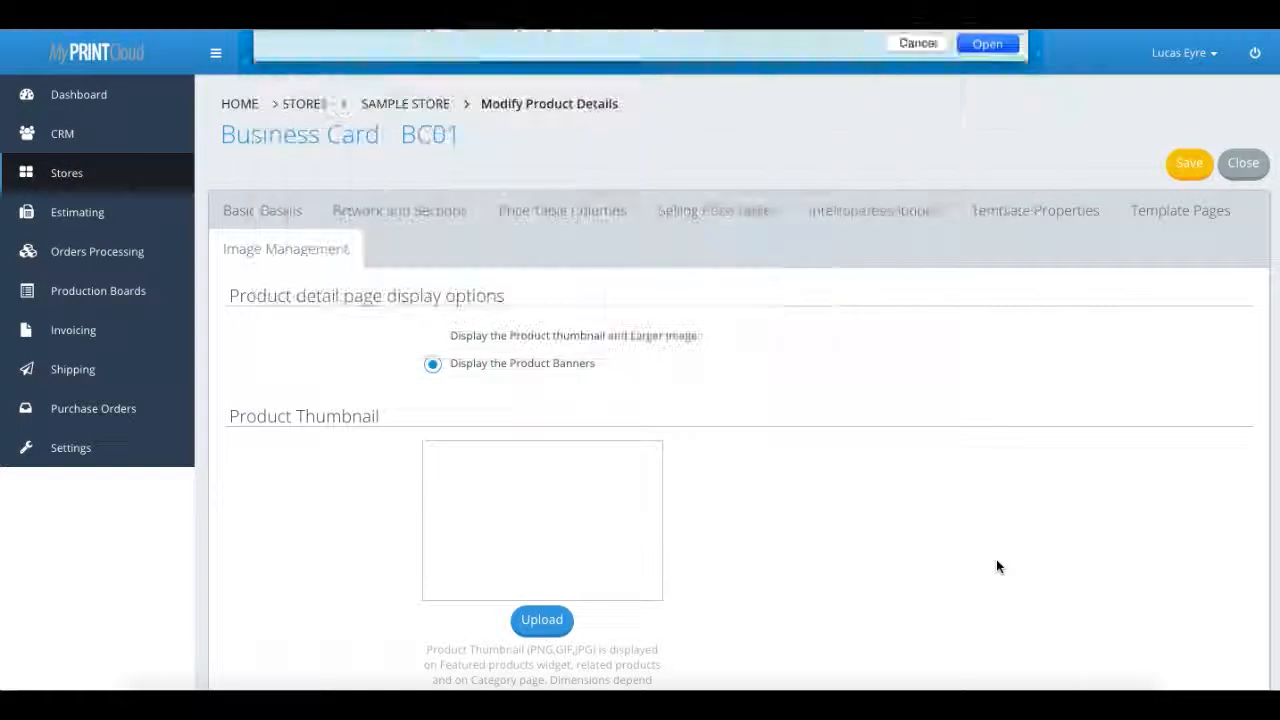
Step: Save the Business Card product and open its template in the designer
{"action": "left_click", "coordinate": [1190, 166]}
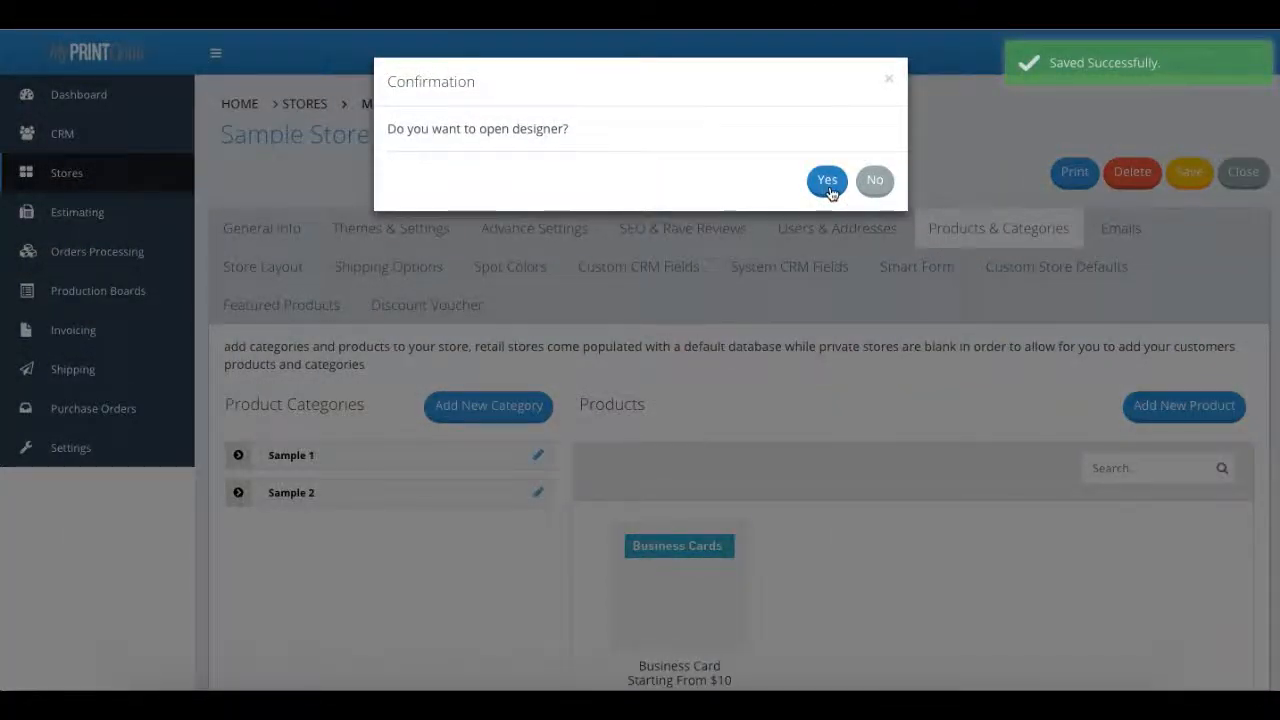
{"action": "left_click", "coordinate": [828, 181]}
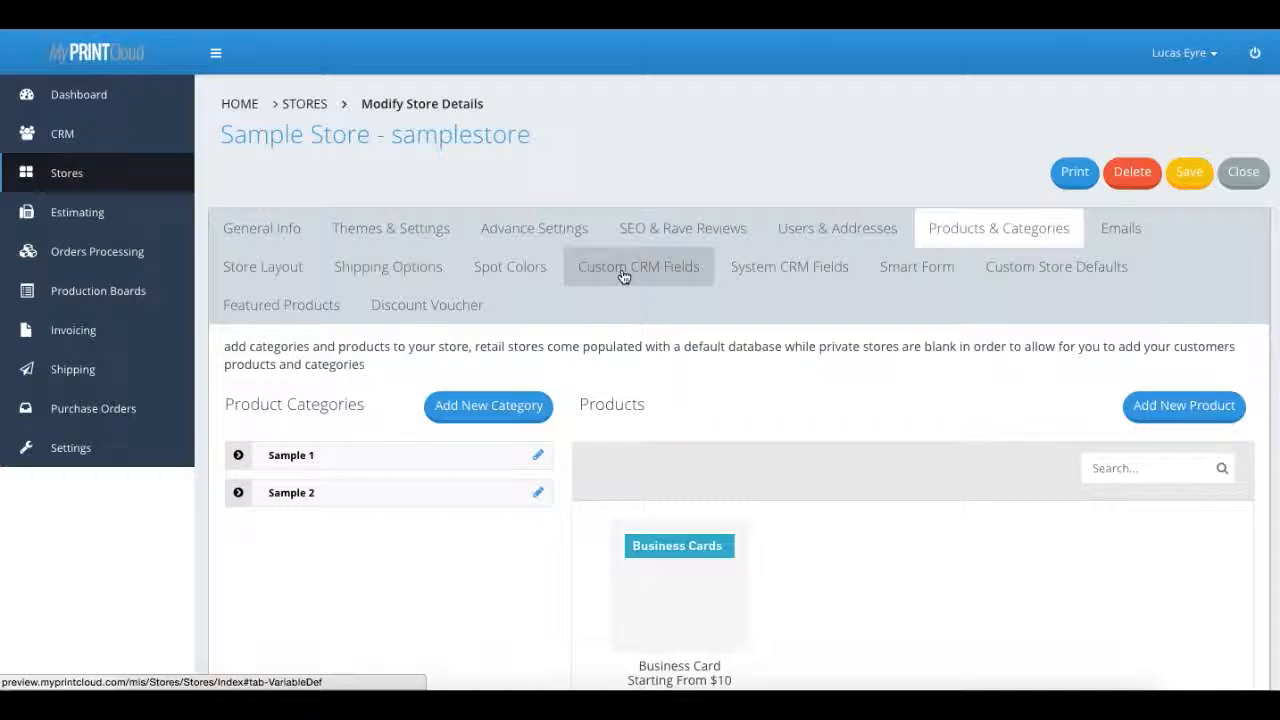
Step: In the store's System CRM Fields, give the System Contact Email variable the prefix "Email", enable Collapse Prefix, and close its details without saving
{"action": "left_click", "coordinate": [777, 276]}
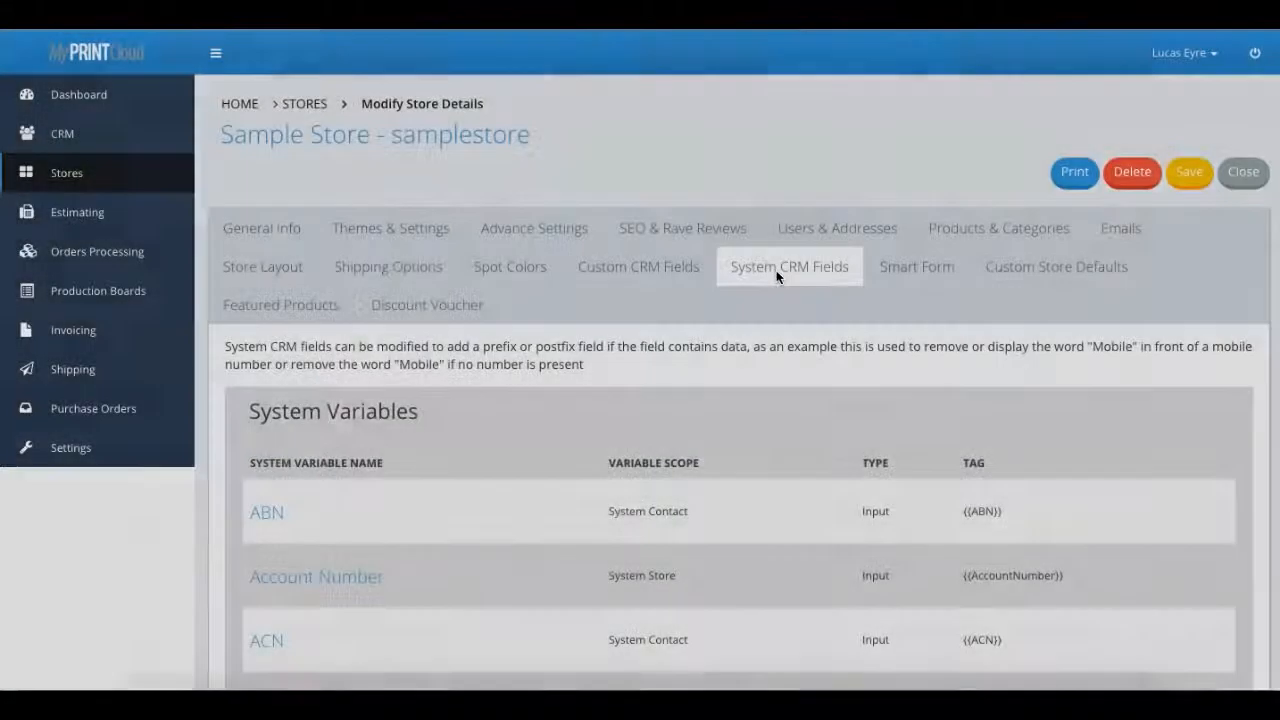
{"action": "scroll", "coordinate": [734, 508], "scroll_direction": "down", "scroll_amount": 3}
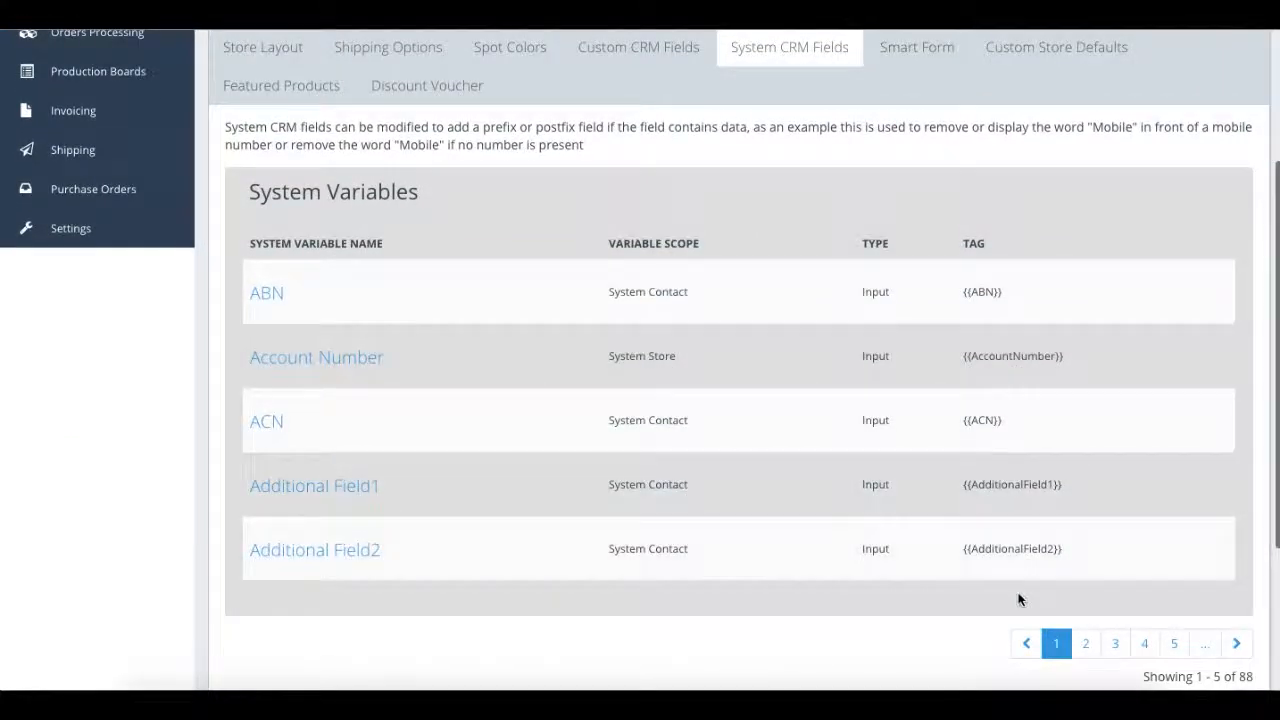
{"action": "left_click", "coordinate": [1144, 645]}
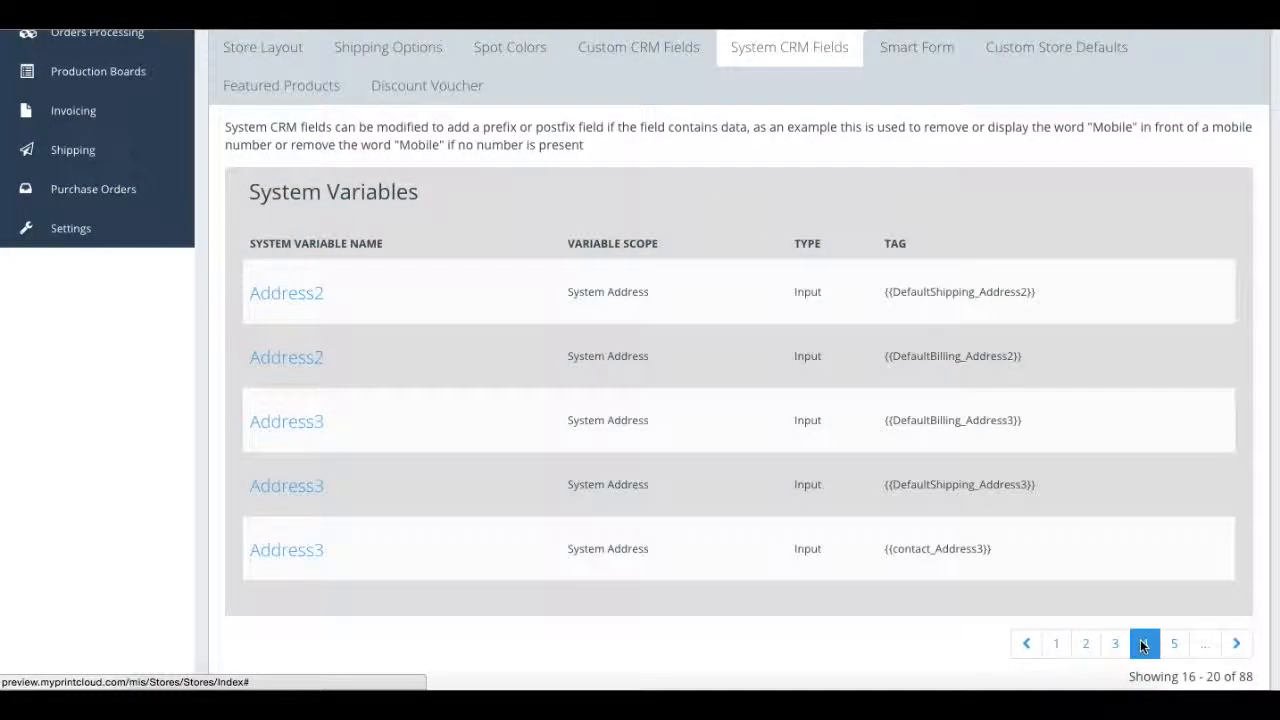
{"action": "left_click", "coordinate": [1220, 648]}
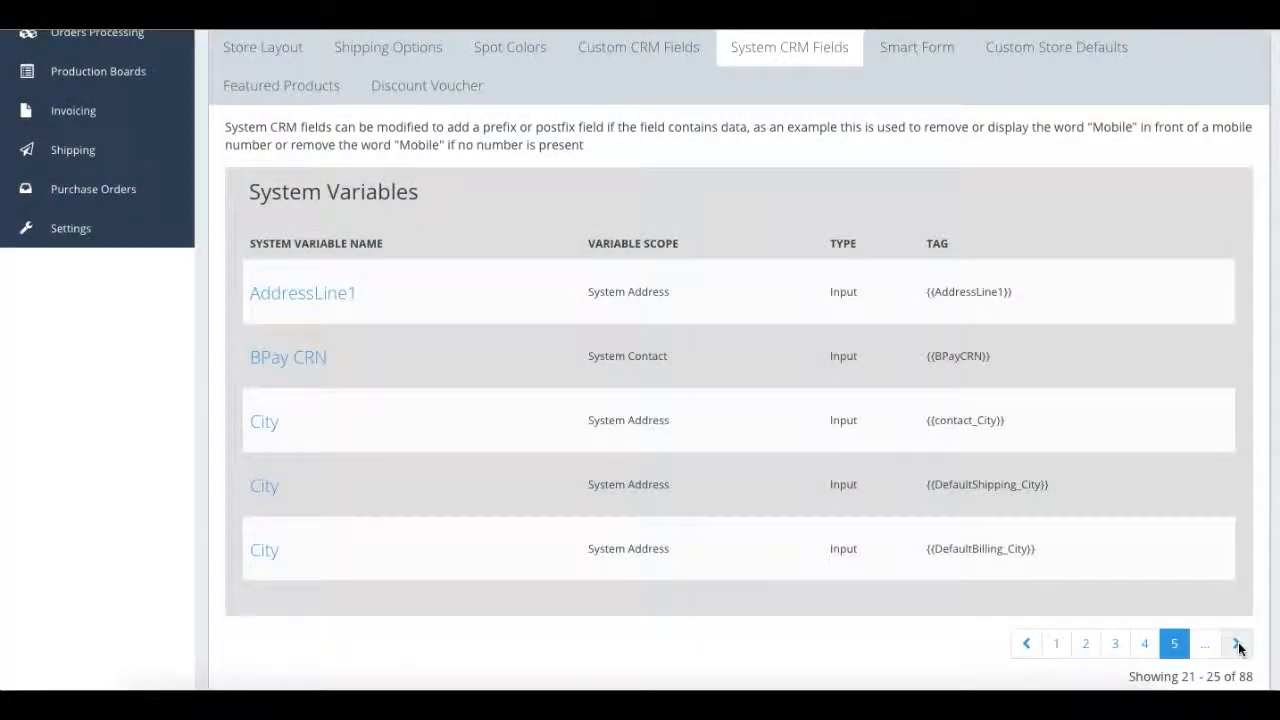
{"action": "left_click", "coordinate": [1238, 646]}
{"action": "left_click", "coordinate": [1238, 646]}
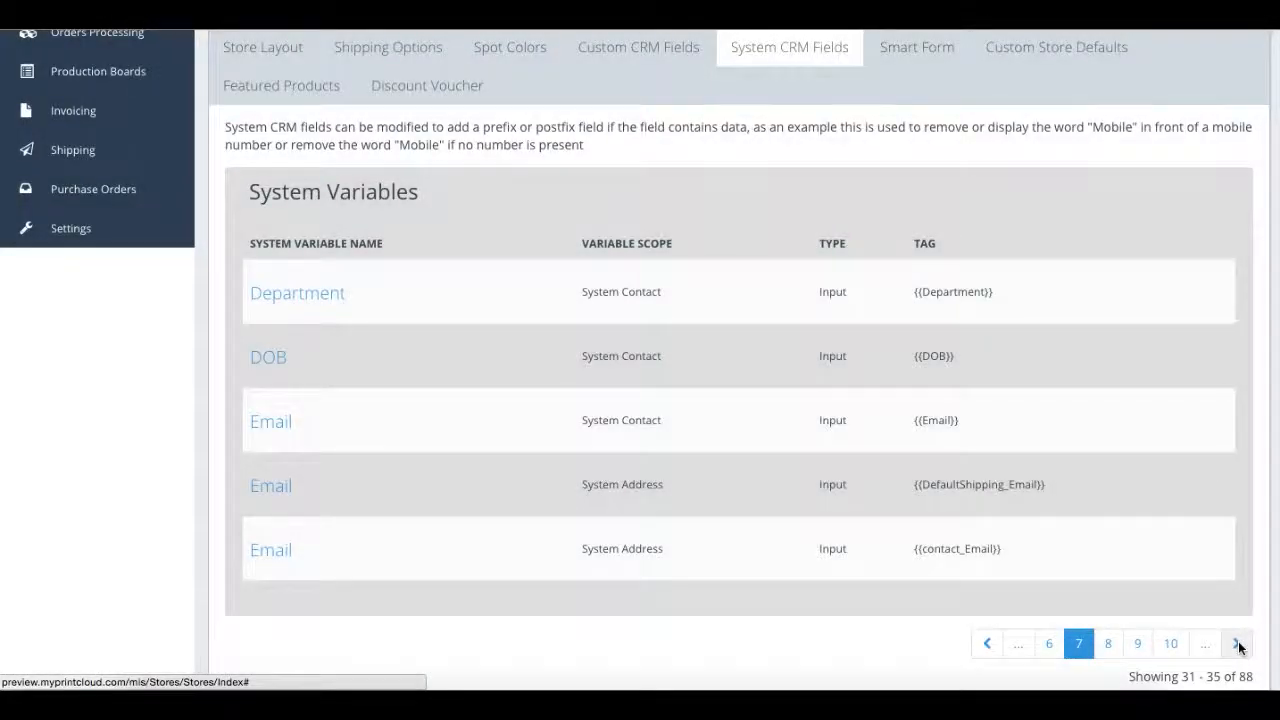
{"action": "left_click", "coordinate": [258, 422]}
{"action": "scroll", "coordinate": [637, 408], "scroll_direction": "down", "scroll_amount": 2}
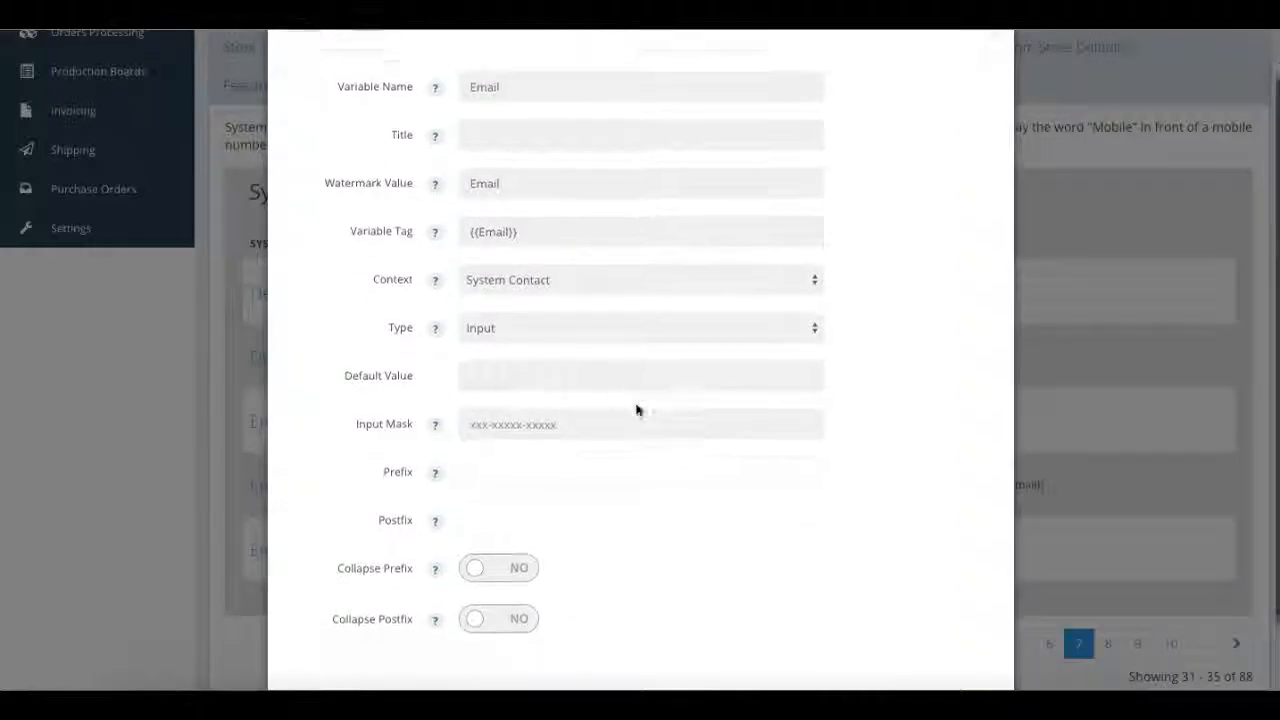
{"action": "left_click", "coordinate": [502, 457]}
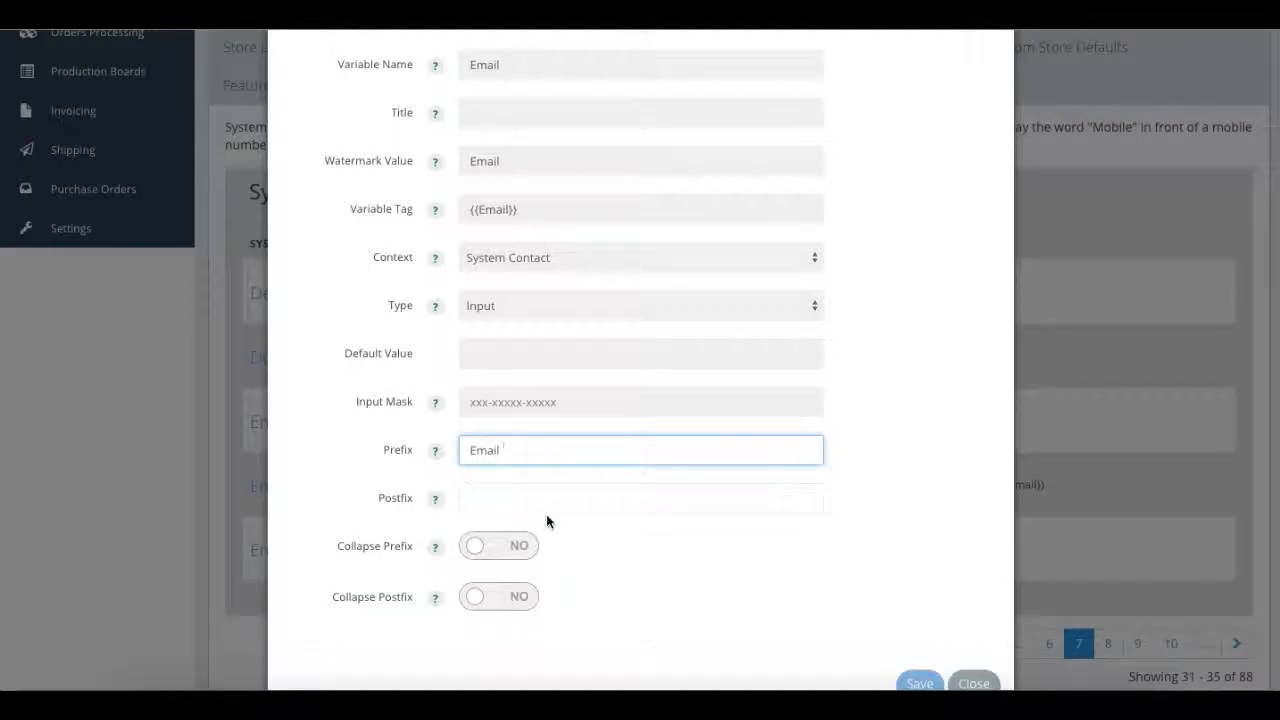
{"action": "left_click", "coordinate": [496, 546]}
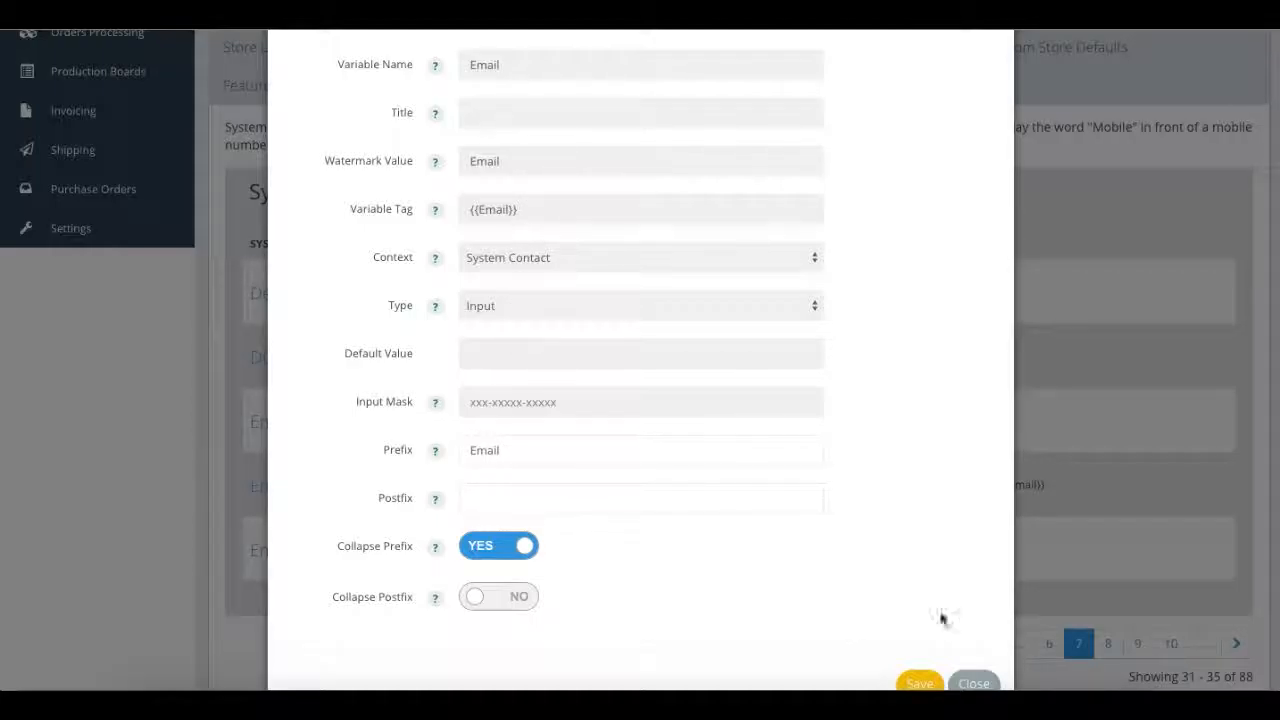
{"action": "left_click", "coordinate": [980, 683]}
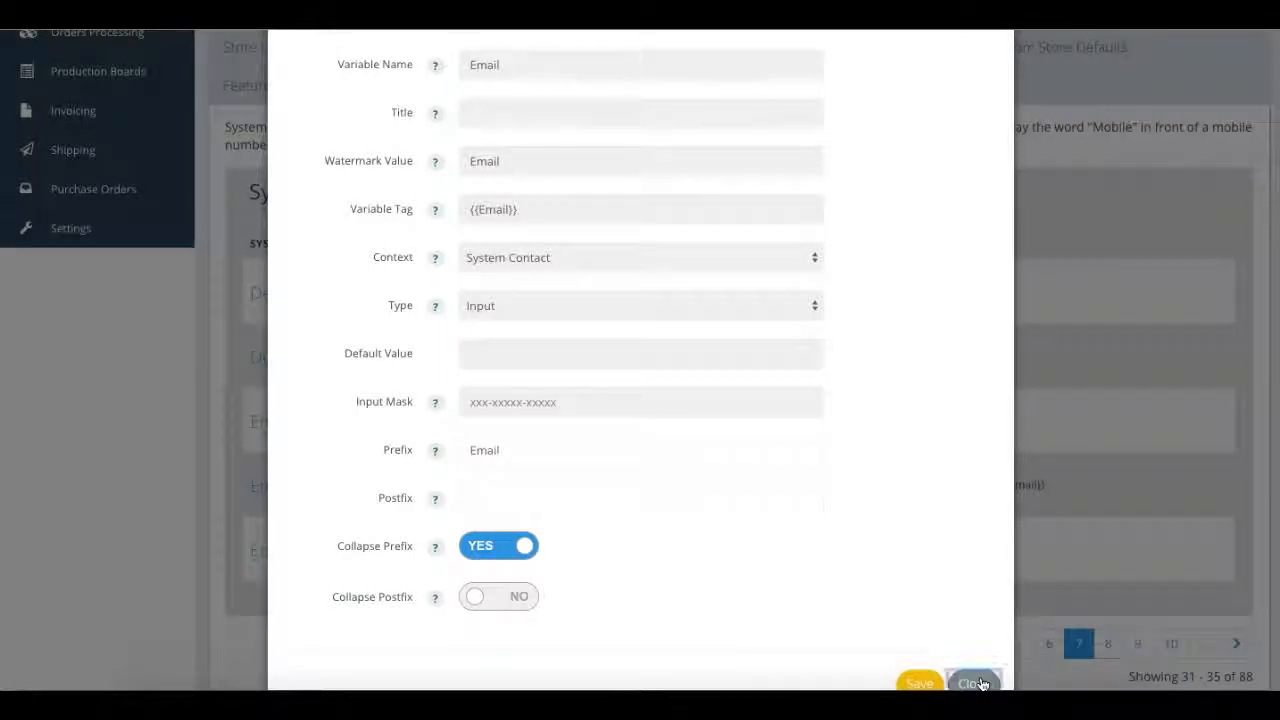
Step: View the store's Custom CRM Fields
{"action": "scroll", "coordinate": [917, 531], "scroll_direction": "up", "scroll_amount": 1}
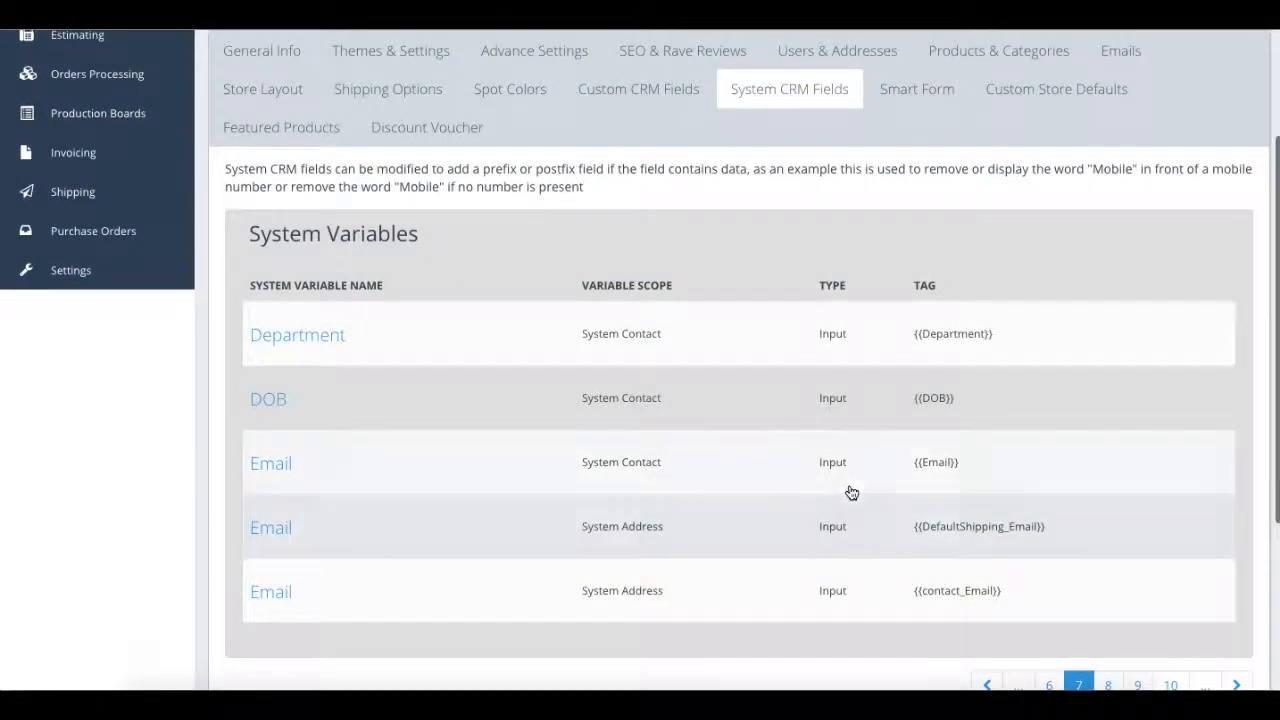
{"action": "left_click", "coordinate": [641, 92]}
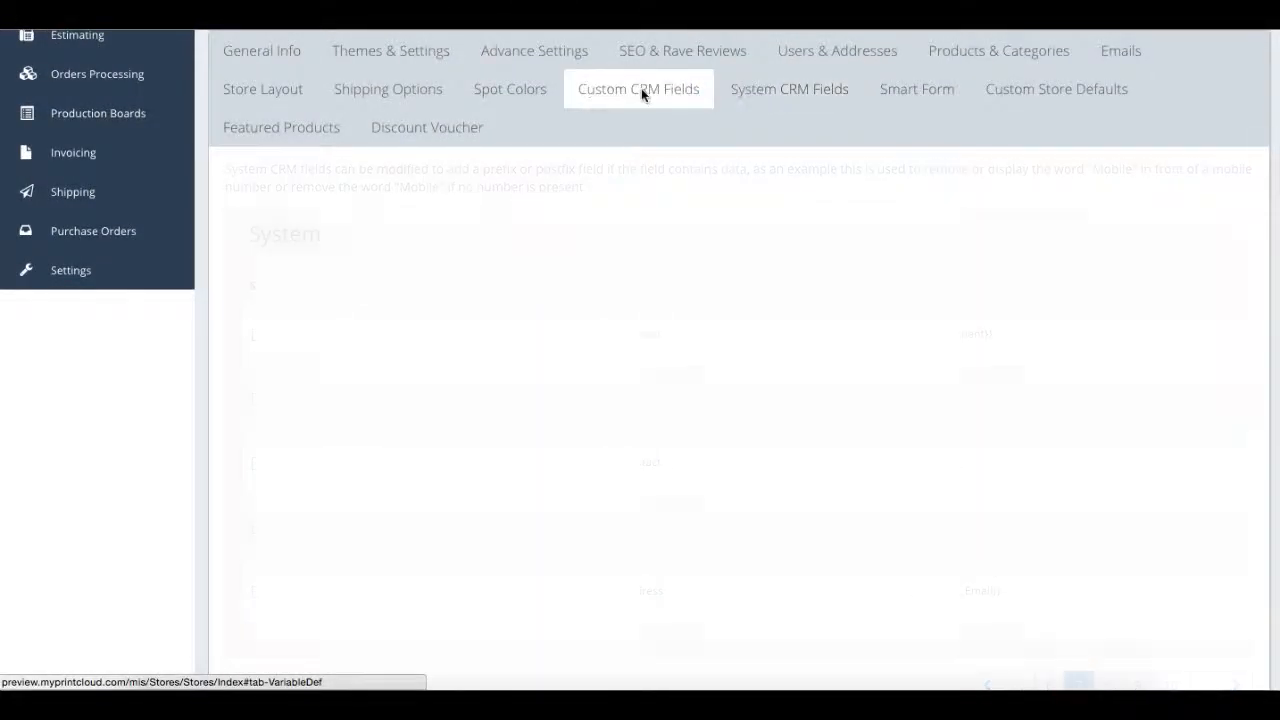
{"action": "scroll", "coordinate": [783, 334], "scroll_direction": "up", "scroll_amount": 4}
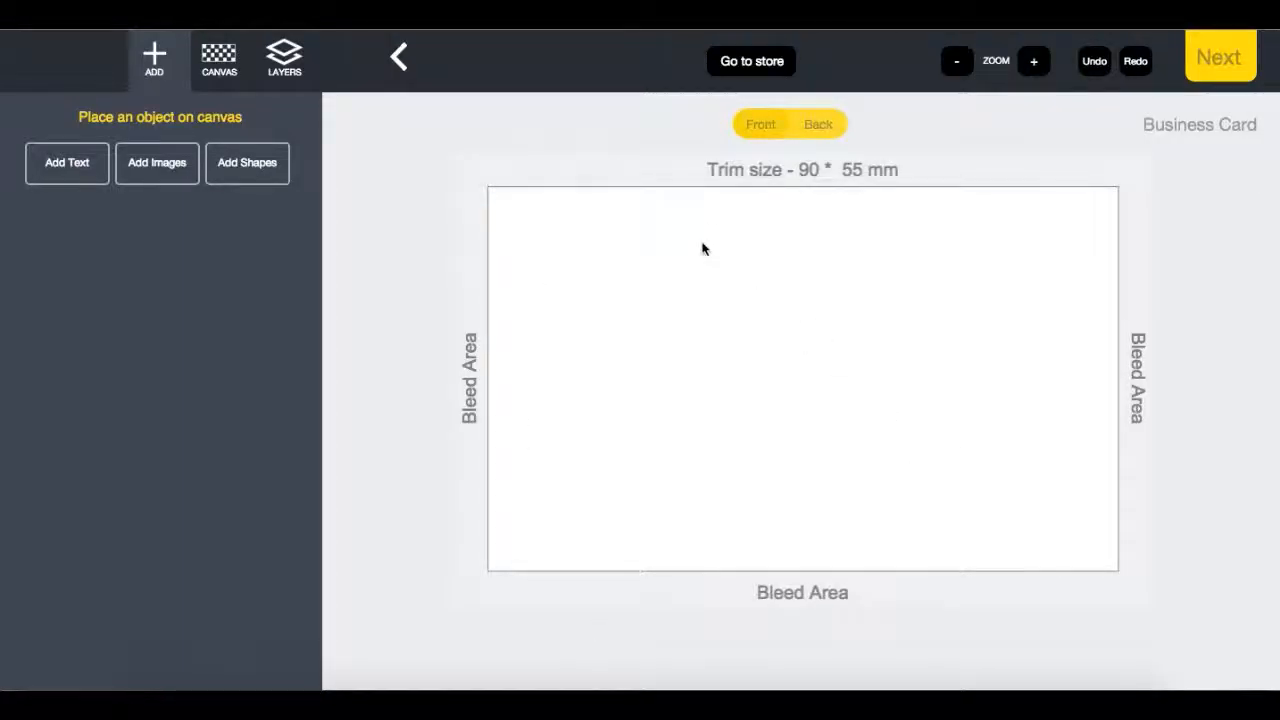
Step: Upload Template.pdf from the Desktop's Demo Site folder as the canvas background
{"action": "left_click", "coordinate": [219, 58]}
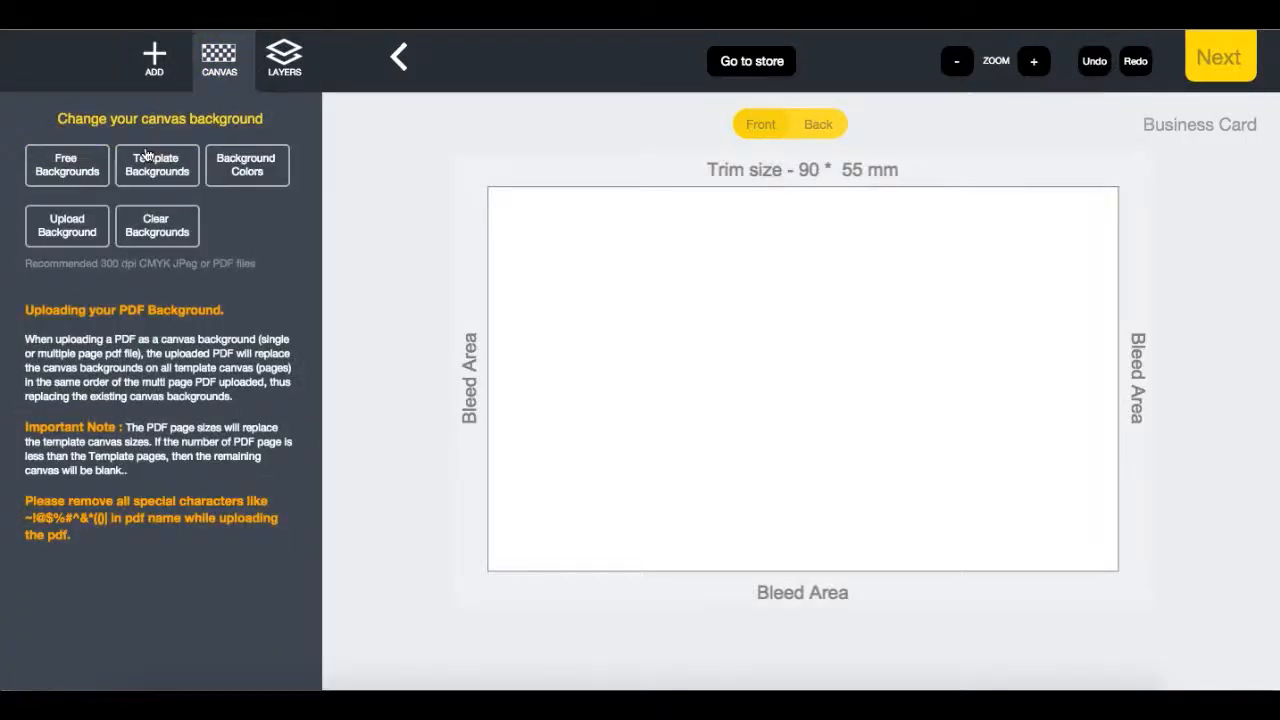
{"action": "left_click", "coordinate": [82, 223]}
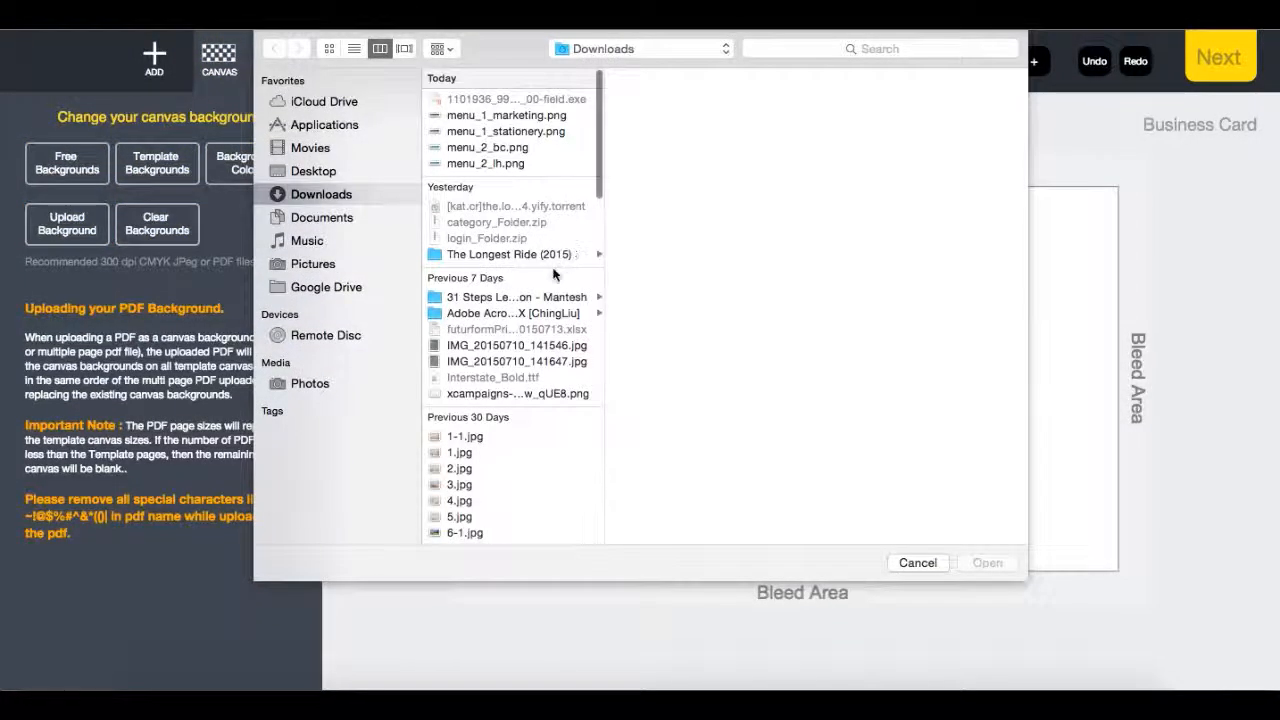
{"action": "left_click", "coordinate": [347, 173]}
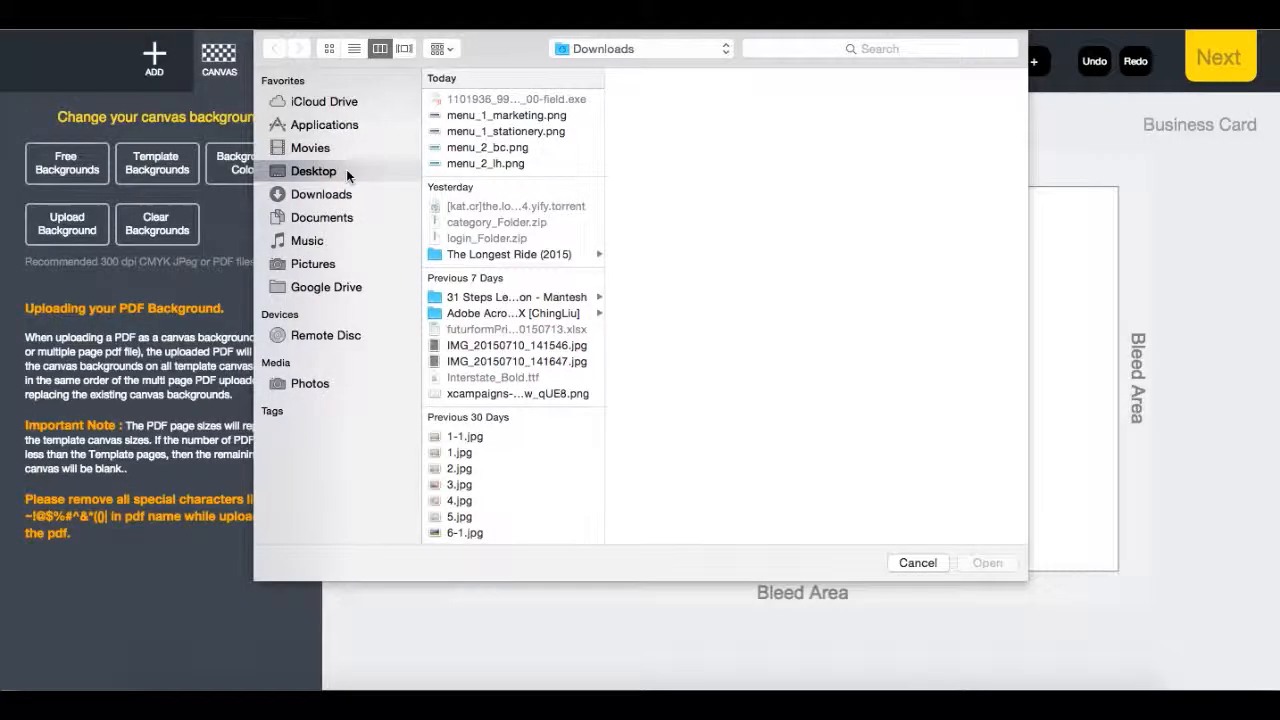
{"action": "left_click", "coordinate": [499, 369]}
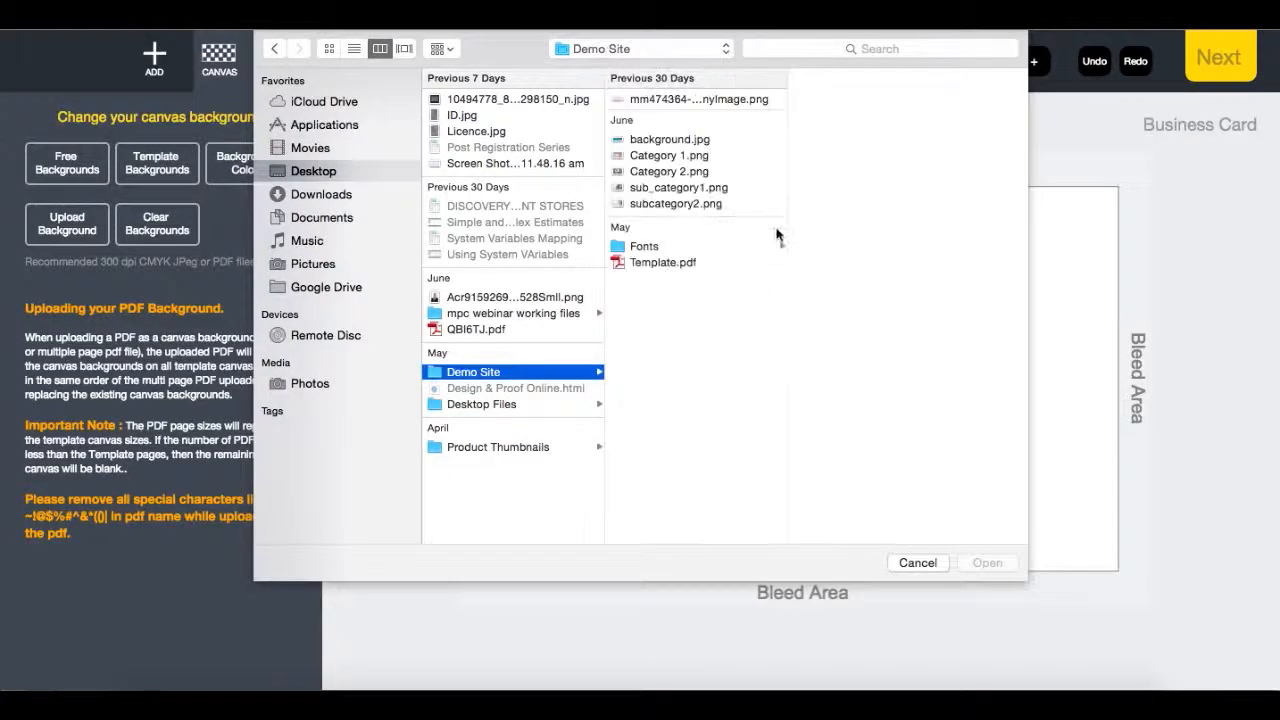
{"action": "left_click", "coordinate": [722, 263]}
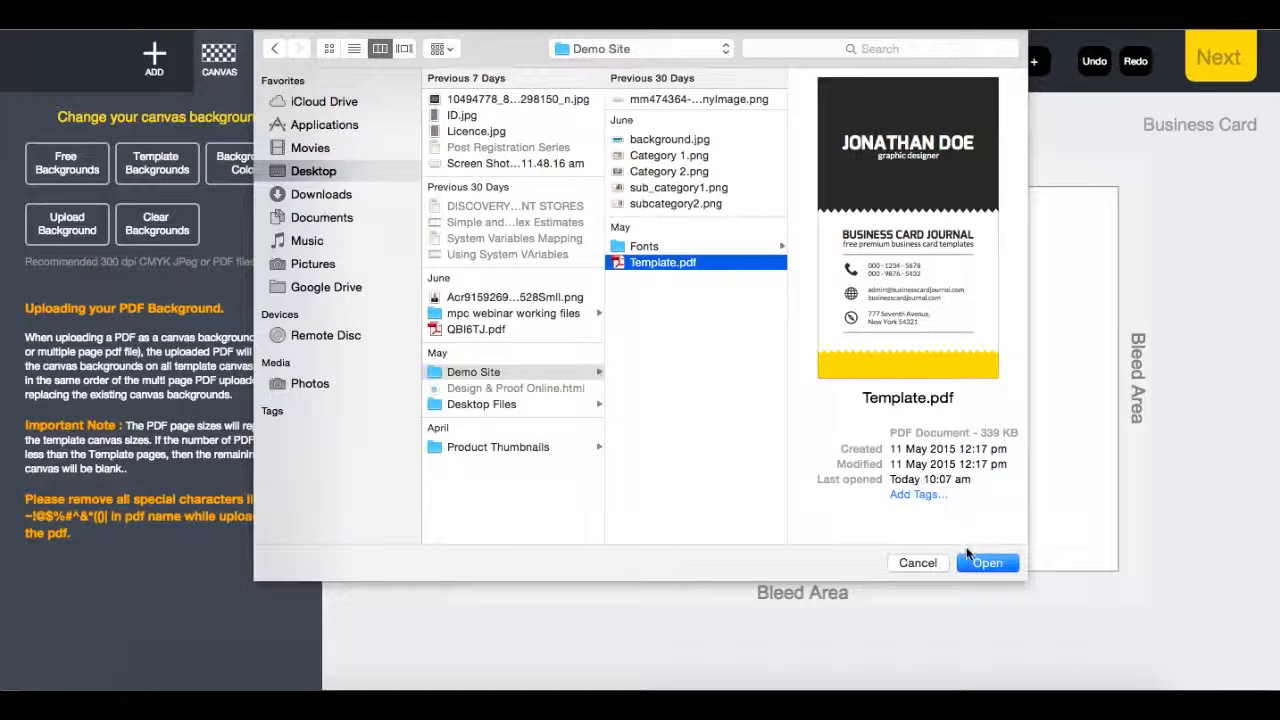
{"action": "left_click", "coordinate": [982, 562]}
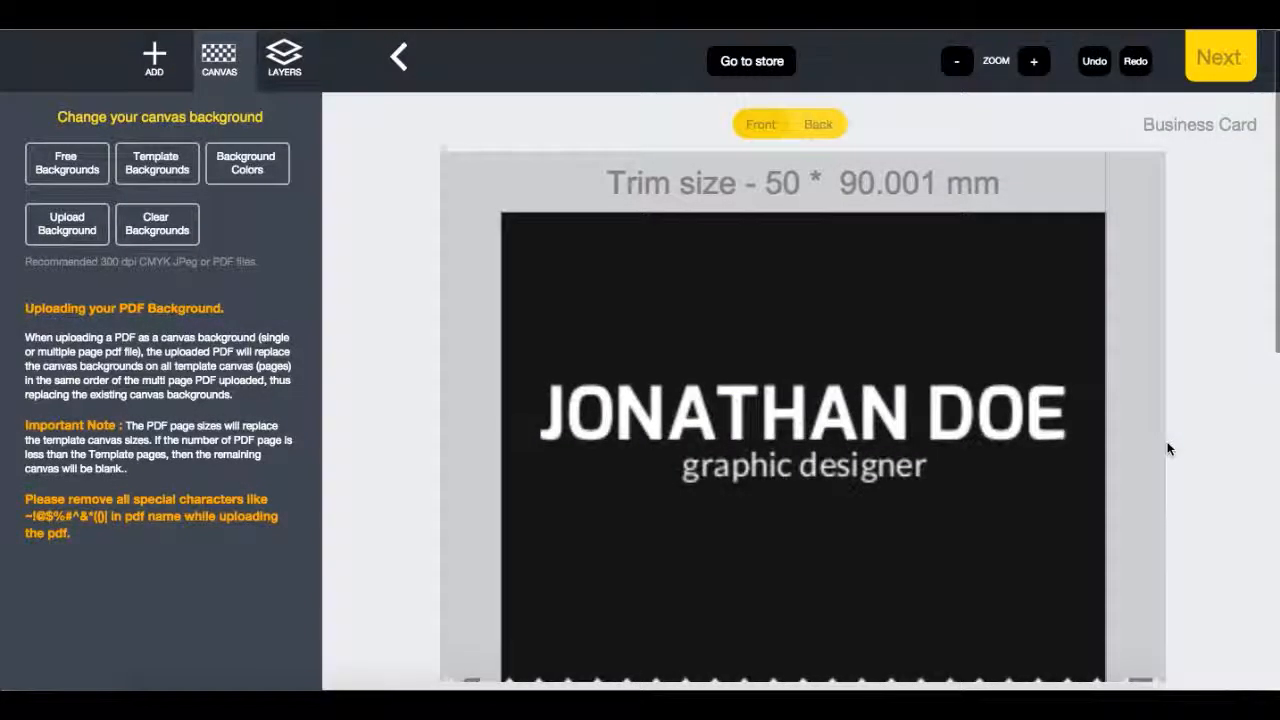
Step: Add a body text box (10 pt) over the card's contact details, about 111 wide and 80 high, starting at the phone numbers
{"action": "scroll", "coordinate": [1168, 449], "scroll_direction": "down", "scroll_amount": 7}
{"action": "scroll", "coordinate": [1168, 449], "scroll_direction": "up", "scroll_amount": 2}
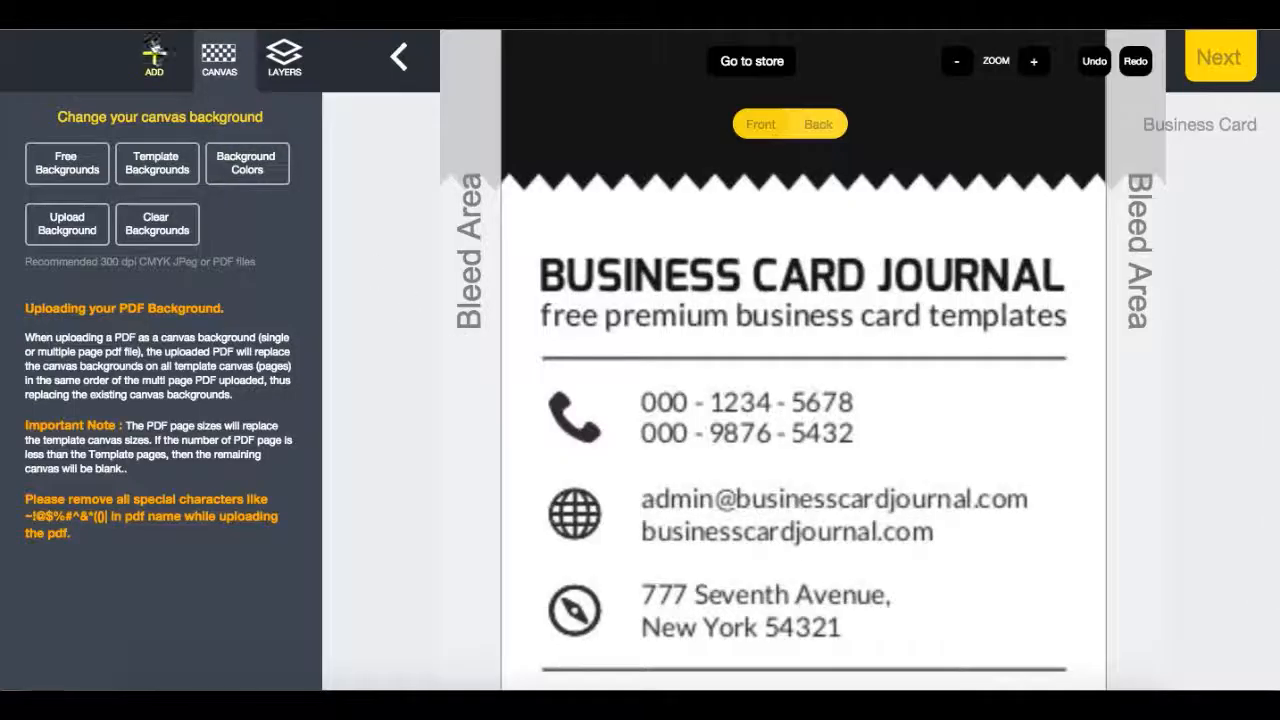
{"action": "left_click", "coordinate": [155, 60]}
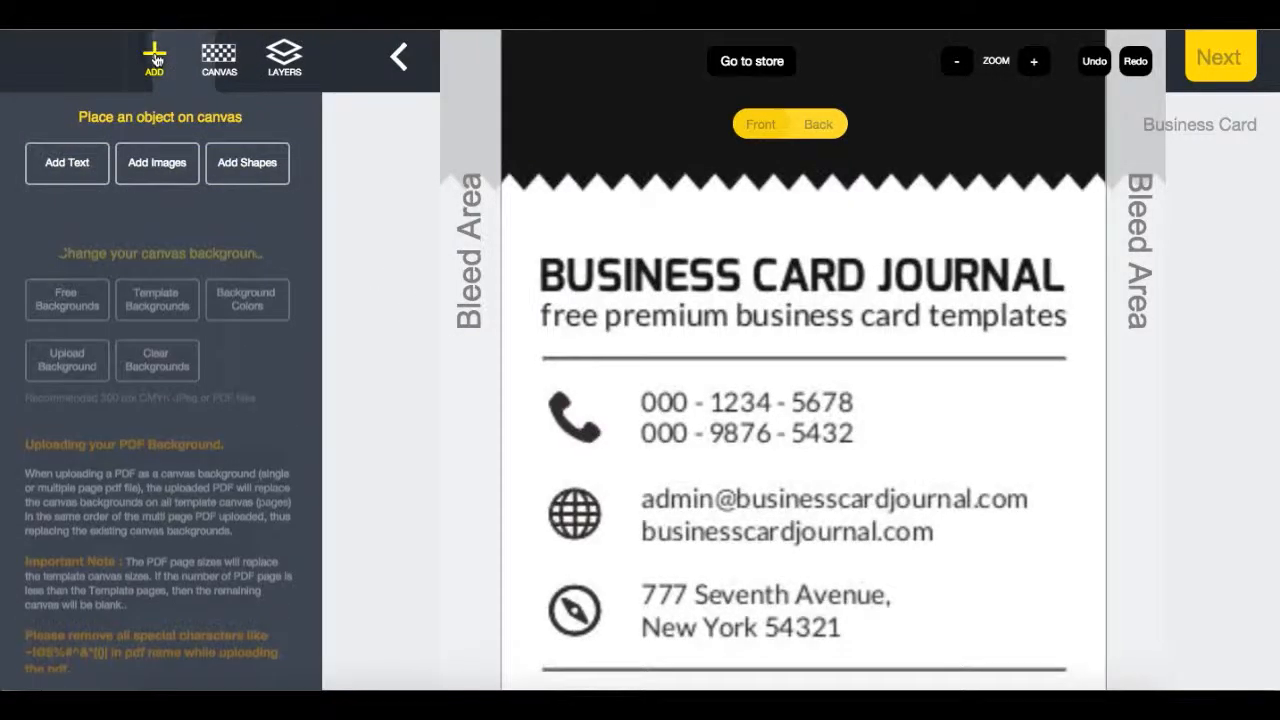
{"action": "left_click", "coordinate": [79, 169]}
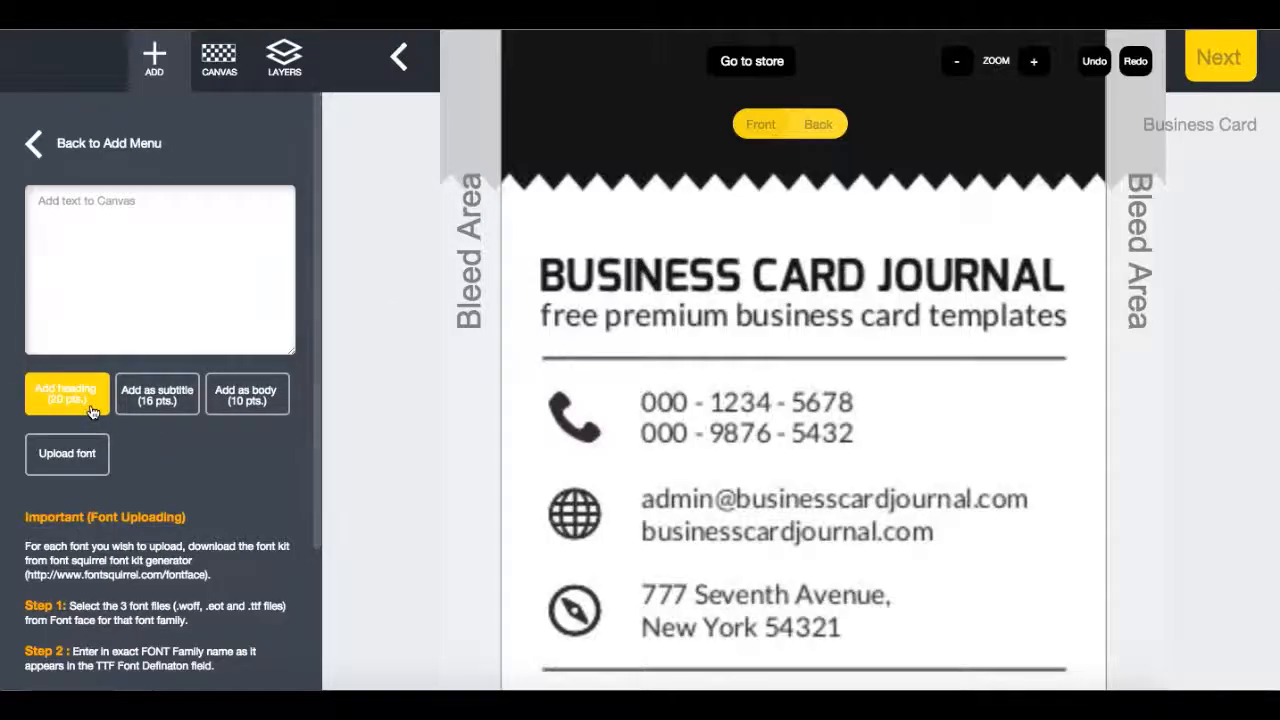
{"action": "left_click", "coordinate": [246, 399]}
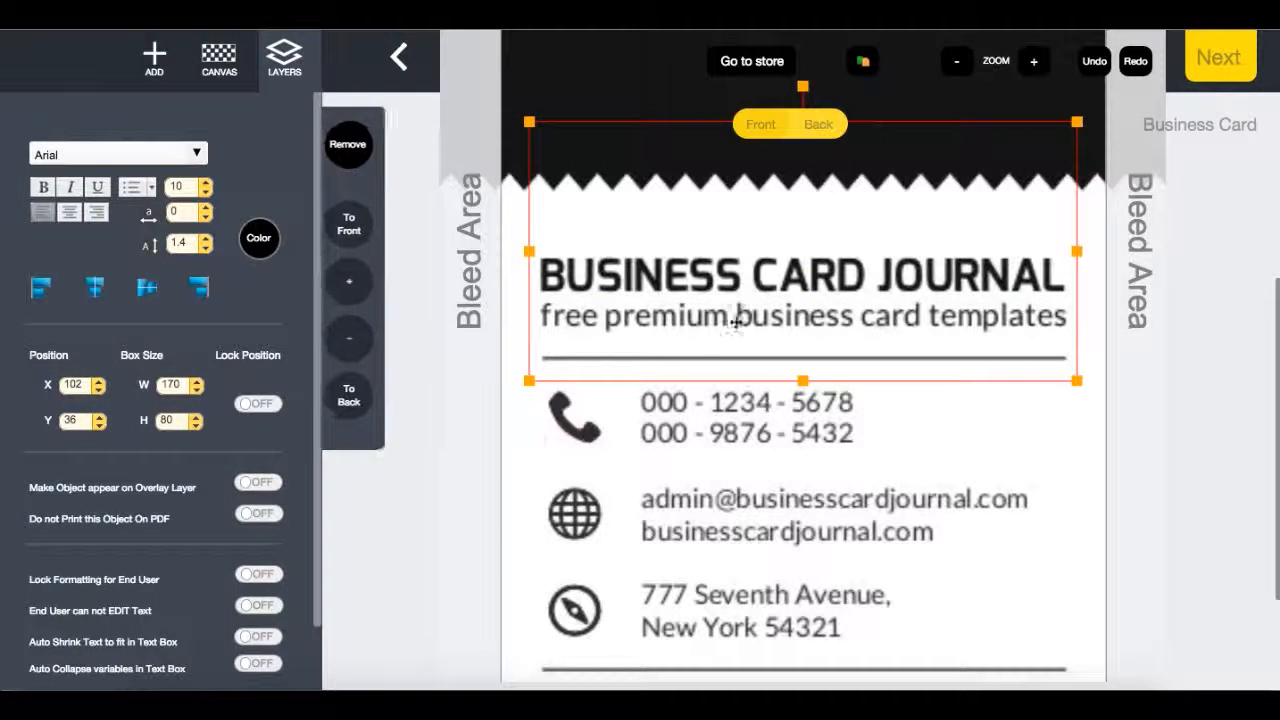
{"action": "left_click_drag", "start_coordinate": [766, 223], "coordinate": [878, 491]}
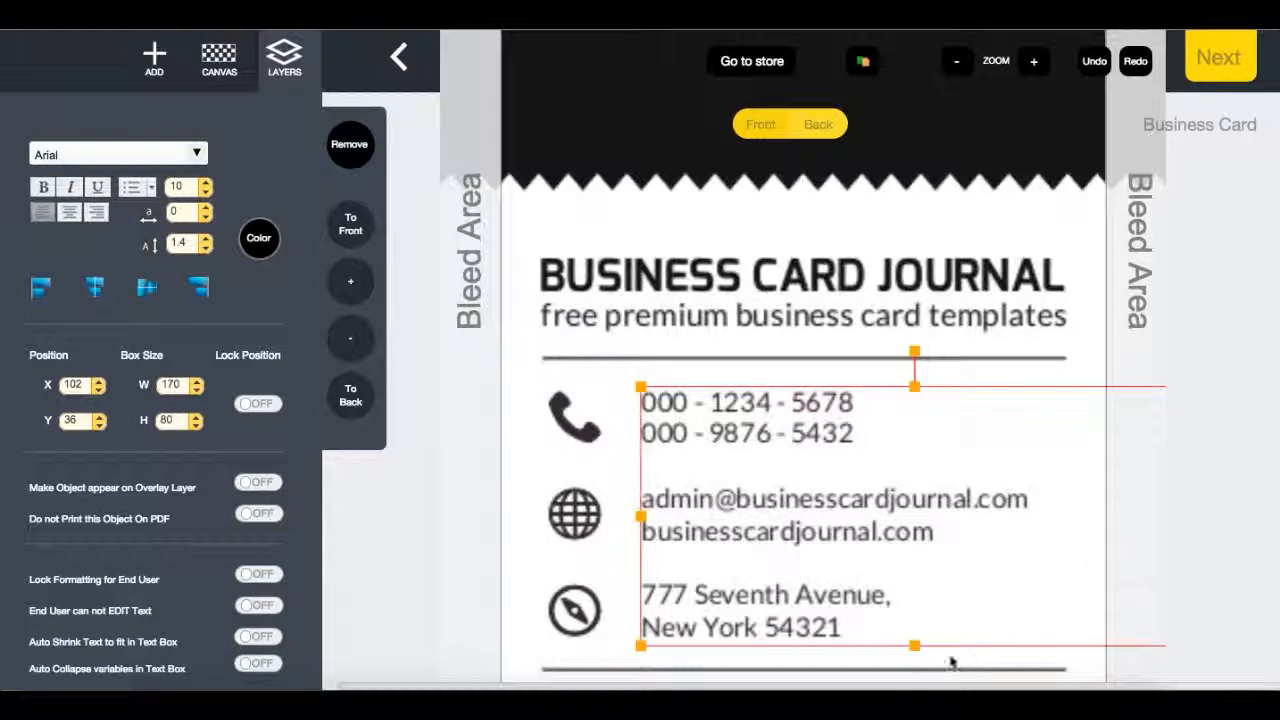
{"action": "left_click_drag", "start_coordinate": [980, 498], "coordinate": [811, 491]}
{"action": "left_click_drag", "start_coordinate": [1020, 509], "coordinate": [858, 536]}
{"action": "left_click_drag", "start_coordinate": [703, 530], "coordinate": [880, 532]}
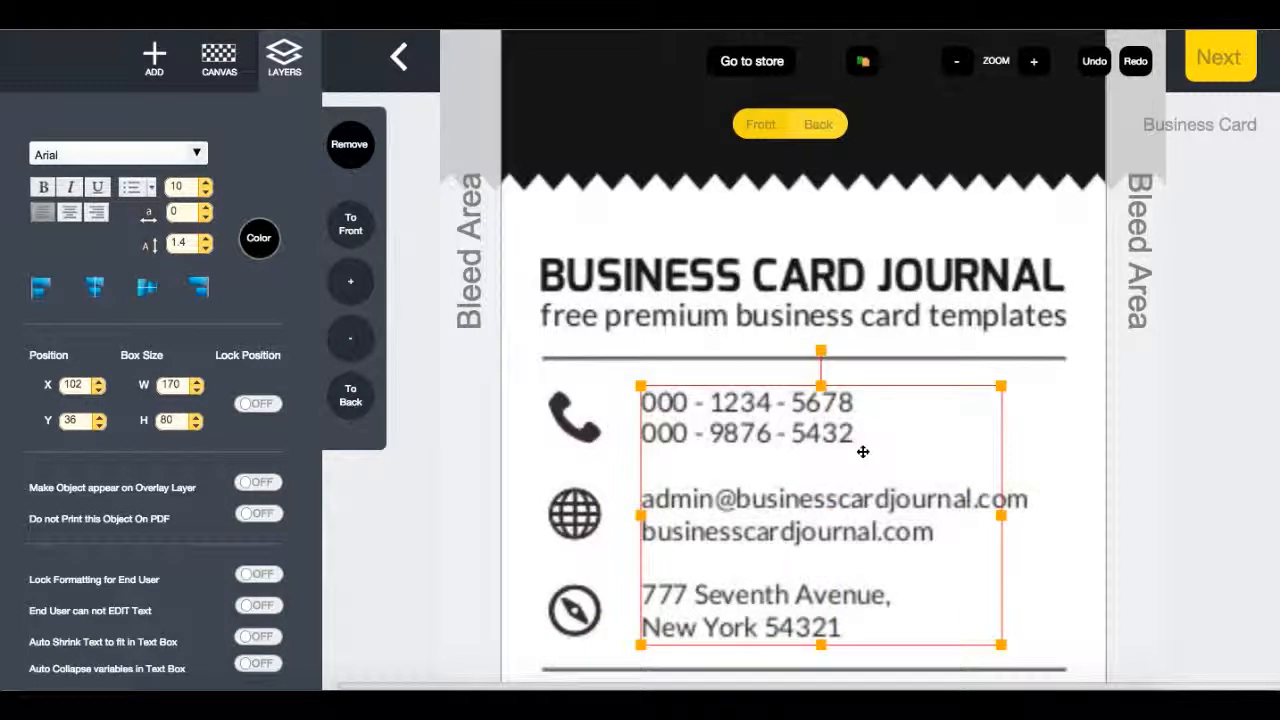
Step: Insert the {{Phone1}}, {{Phone2}} and {{Email}} variables on separate lines in the text box, leaving a blank line before {{Email}}
{"action": "double_click", "coordinate": [845, 426]}
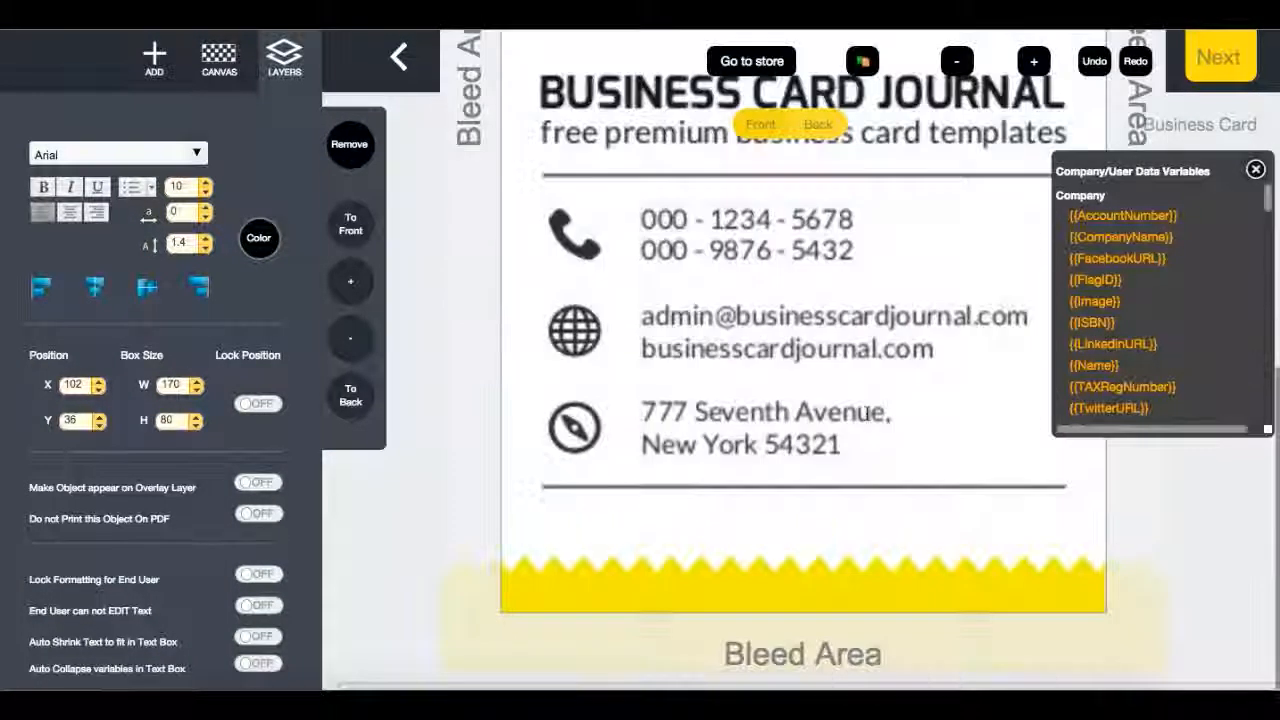
{"action": "left_click_drag", "start_coordinate": [1267, 200], "coordinate": [1272, 295]}
{"action": "left_click_drag", "start_coordinate": [1080, 327], "coordinate": [760, 248]}
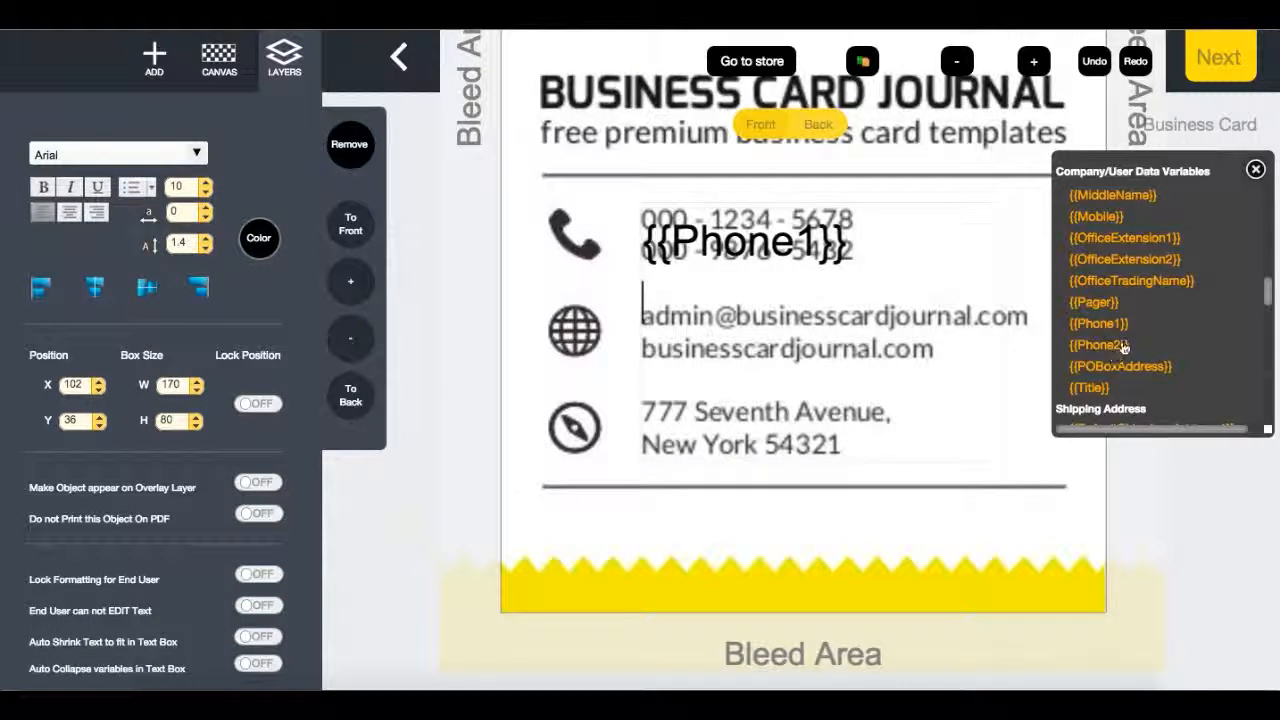
{"action": "left_click_drag", "start_coordinate": [1116, 346], "coordinate": [824, 322]}
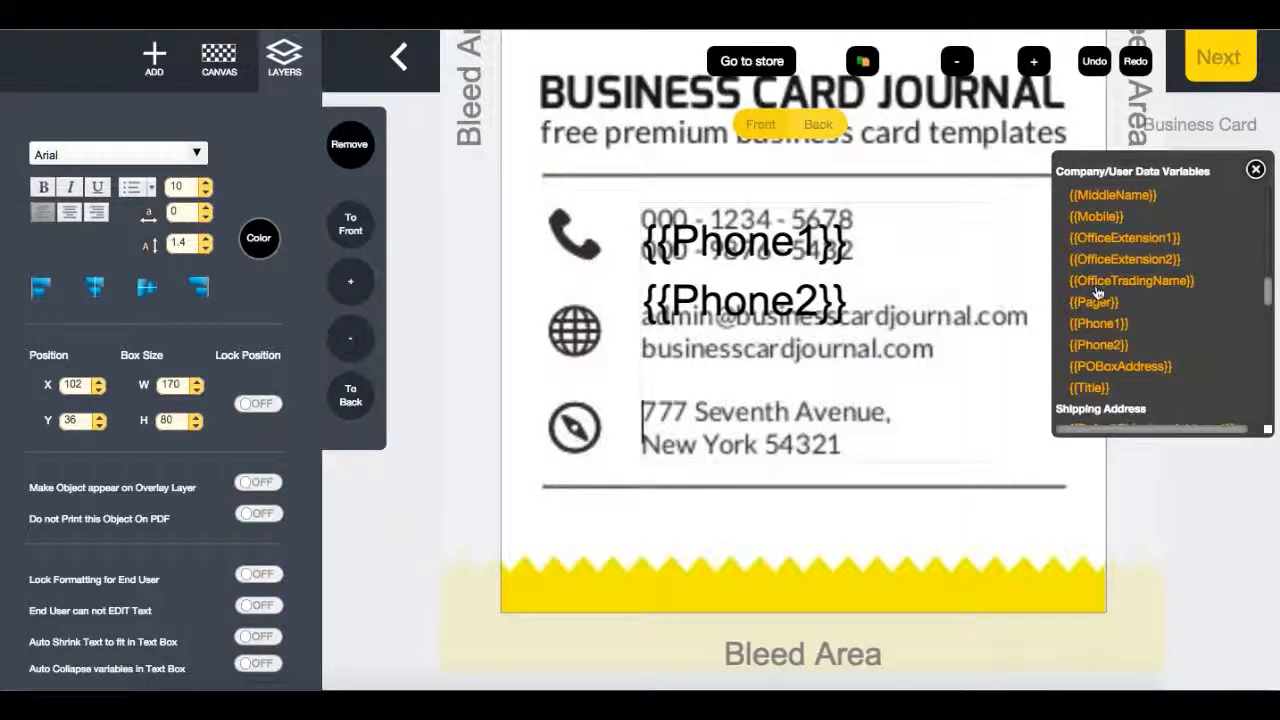
{"action": "scroll", "coordinate": [1117, 357], "scroll_direction": "up", "scroll_amount": 4}
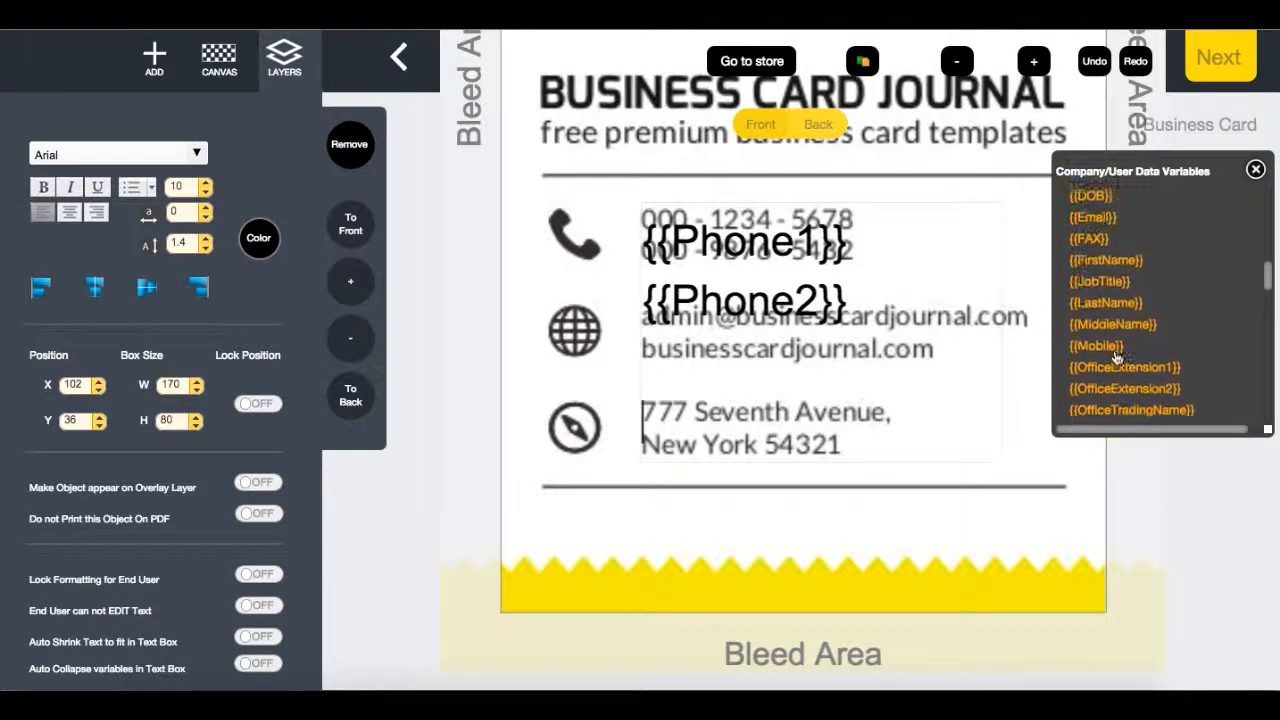
{"action": "left_click_drag", "start_coordinate": [705, 412], "coordinate": [706, 414]}
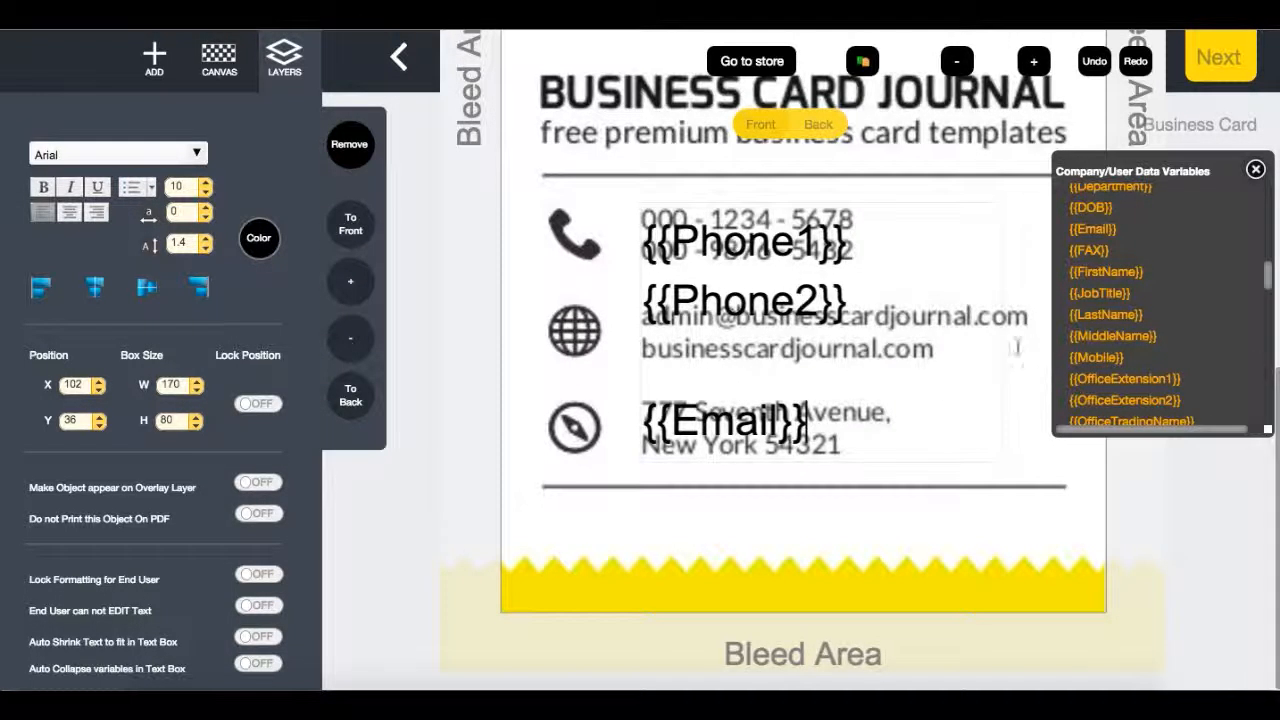
{"action": "key", "text": "super+a"}
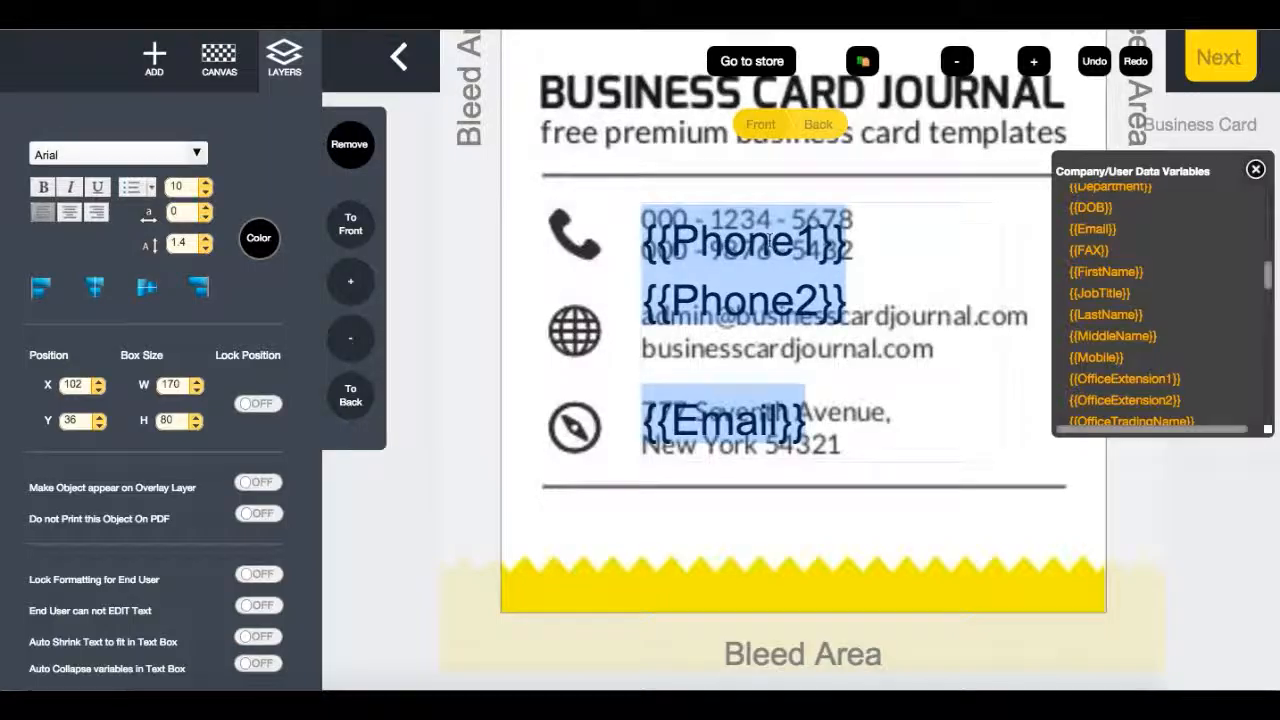
{"action": "left_click", "coordinate": [200, 155]}
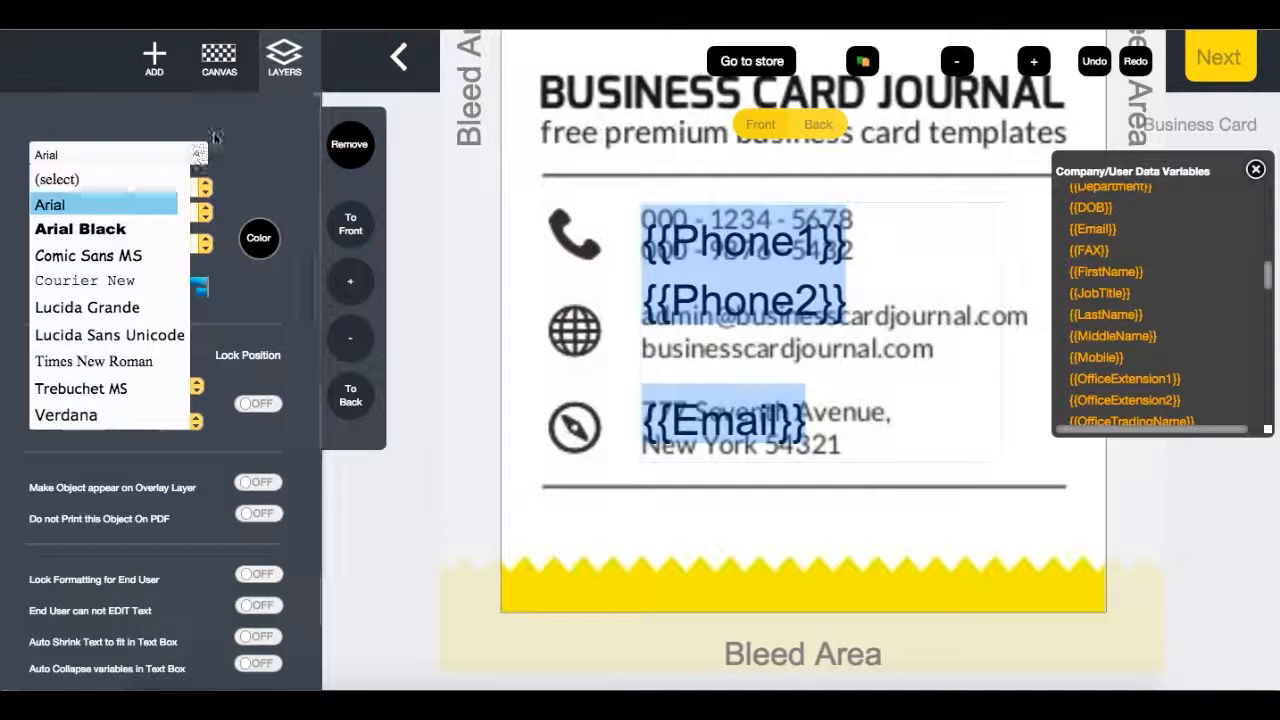
{"action": "left_click", "coordinate": [692, 200]}
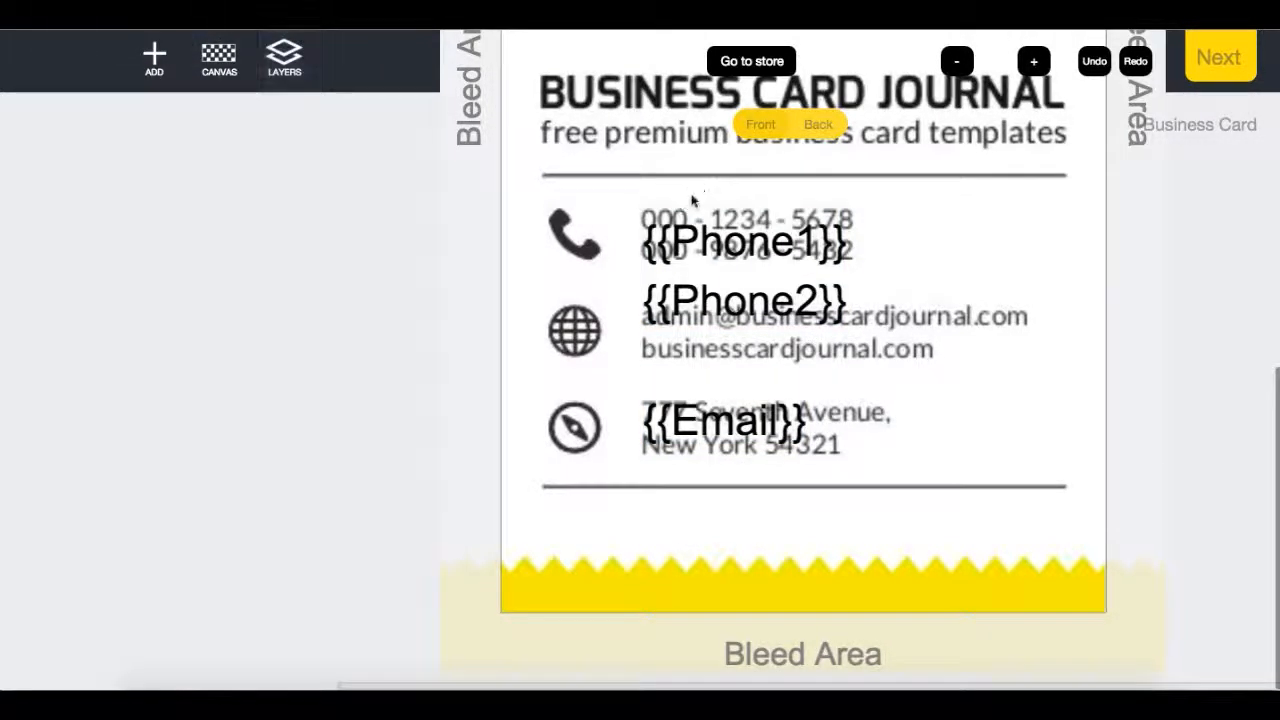
Step: Reduce the font size of only the {{Phone2}} line to 8.5
{"action": "left_click", "coordinate": [714, 269]}
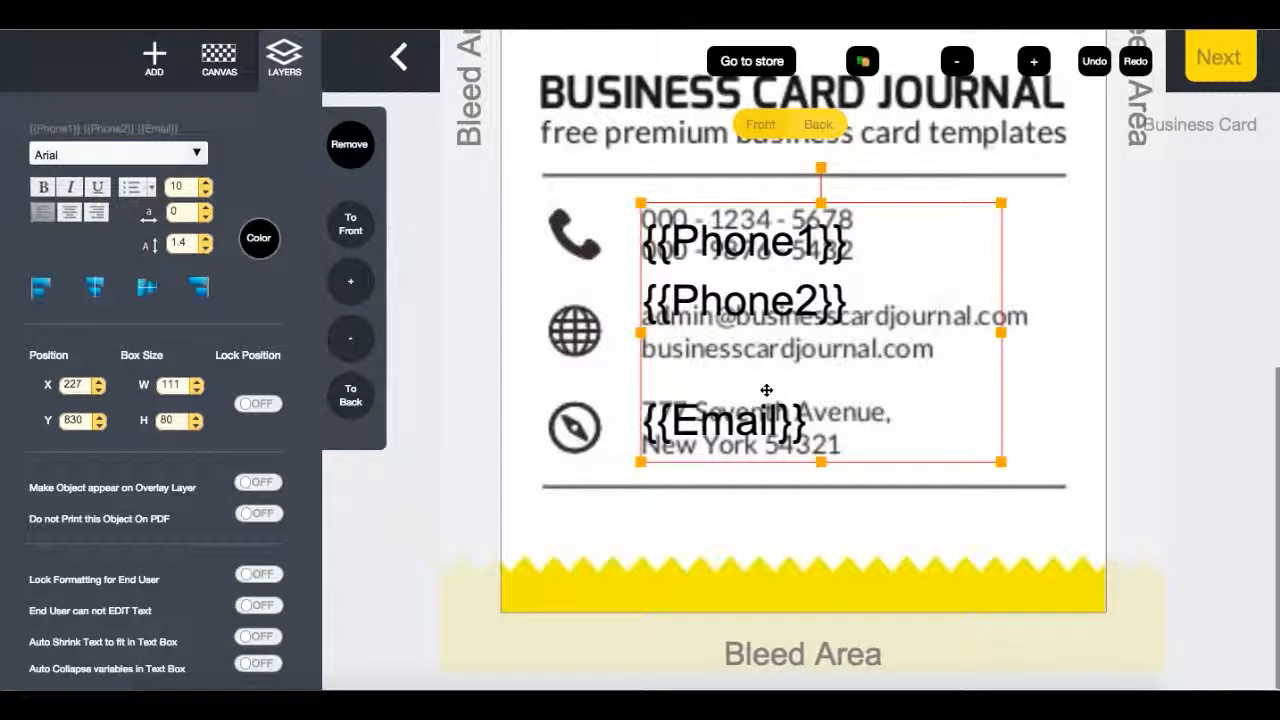
{"action": "double_click", "coordinate": [748, 320]}
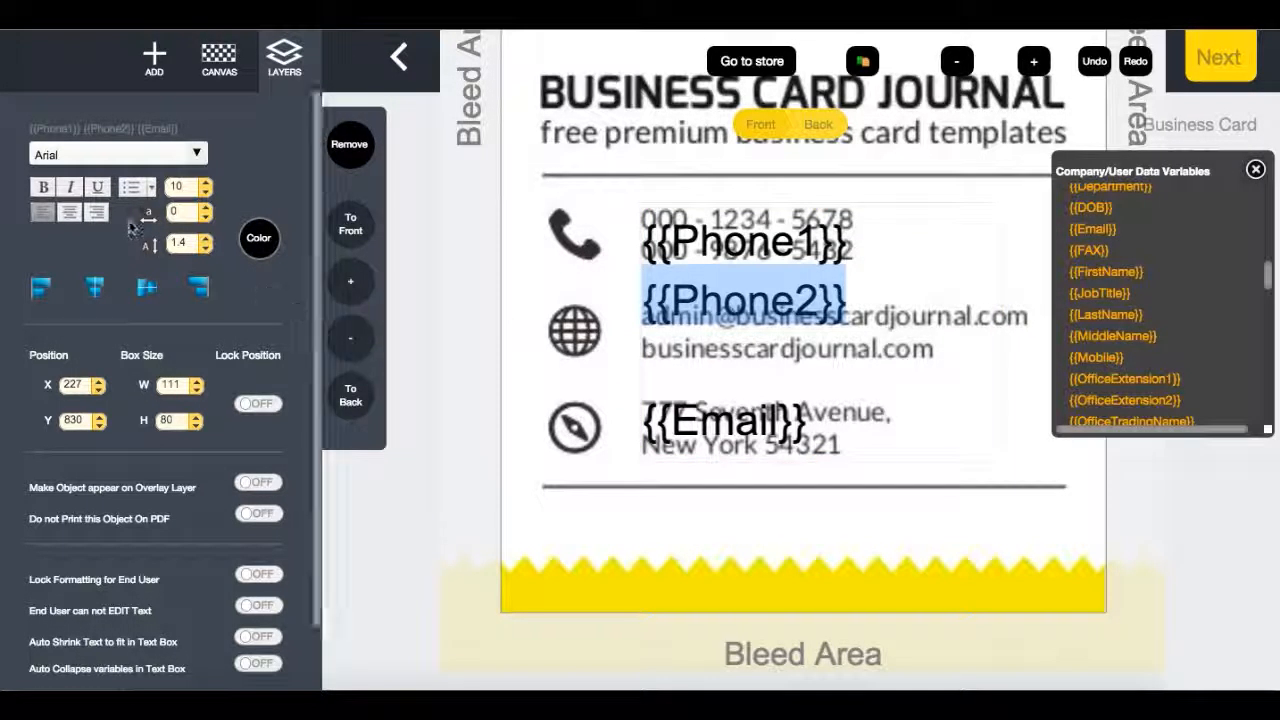
{"action": "left_click", "coordinate": [206, 193]}
{"action": "left_click", "coordinate": [206, 193]}
{"action": "left_click", "coordinate": [206, 193]}
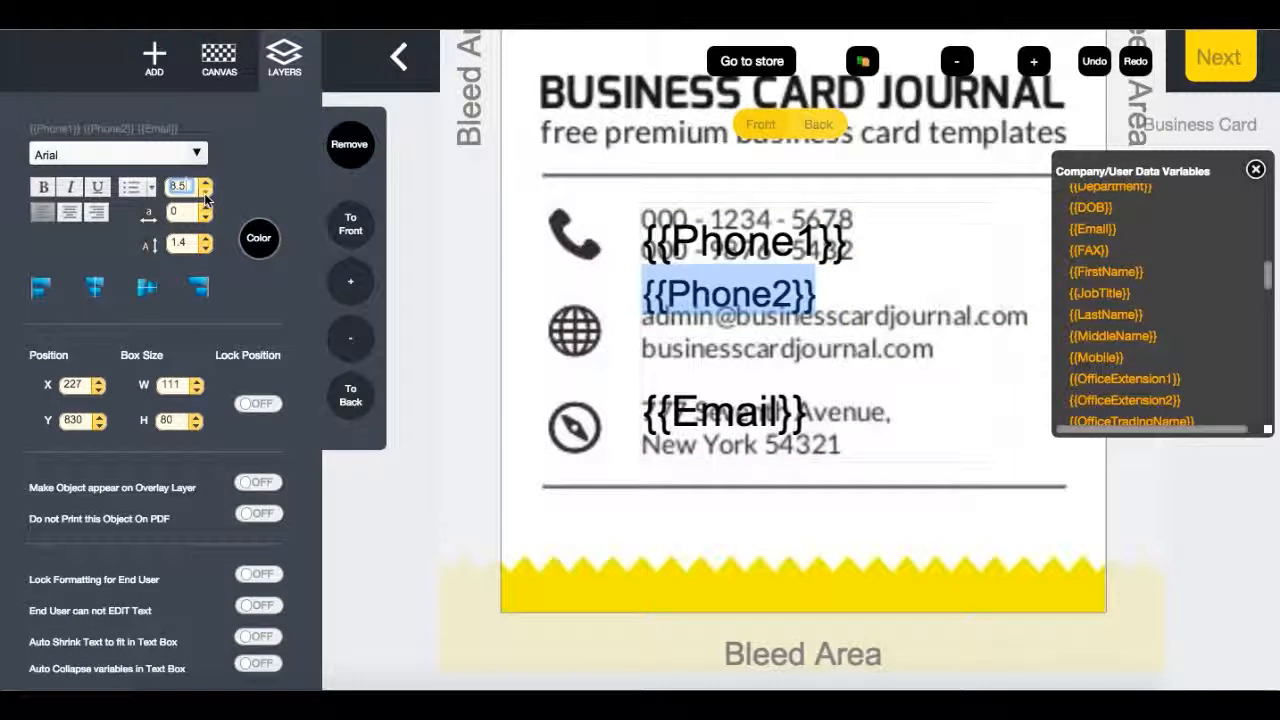
{"action": "left_click", "coordinate": [580, 252]}
Step: Set the whole contact text box to Trebuchet MS at size 6.5, overriding the inline font styles
{"action": "left_click", "coordinate": [702, 242]}
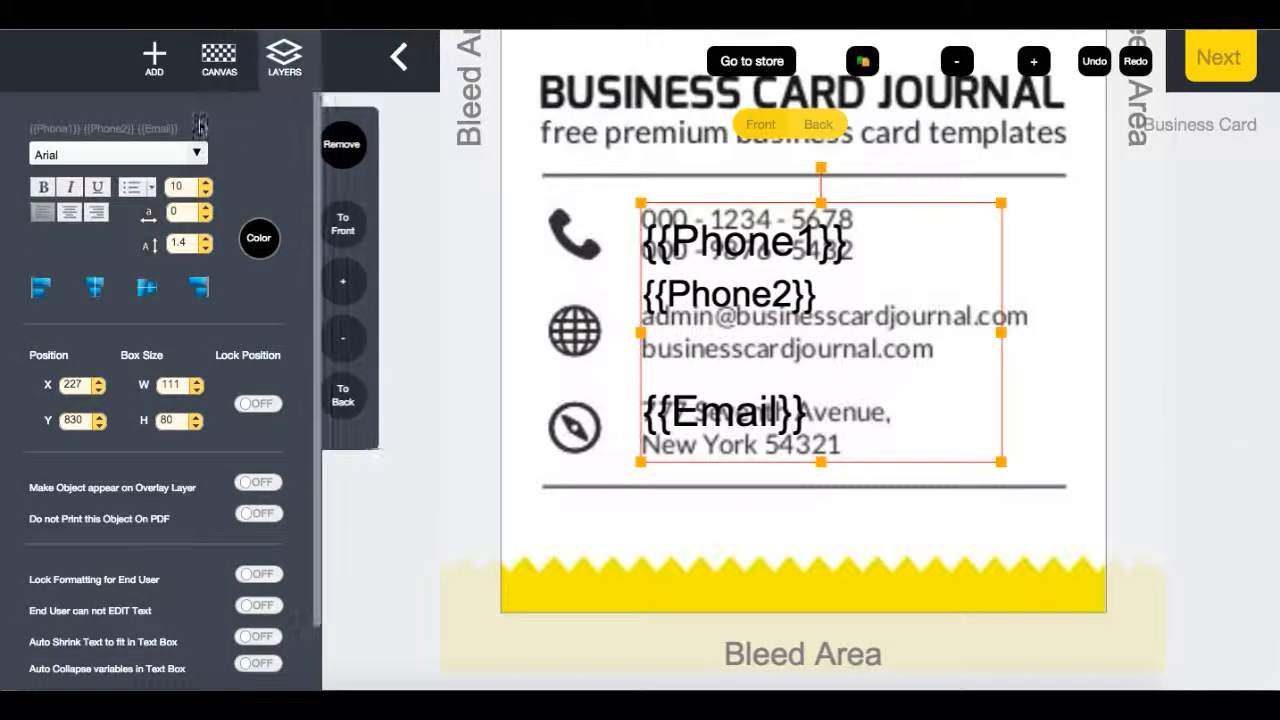
{"action": "left_click", "coordinate": [120, 154]}
{"action": "scroll", "coordinate": [150, 300], "scroll_direction": "down", "scroll_amount": 1}
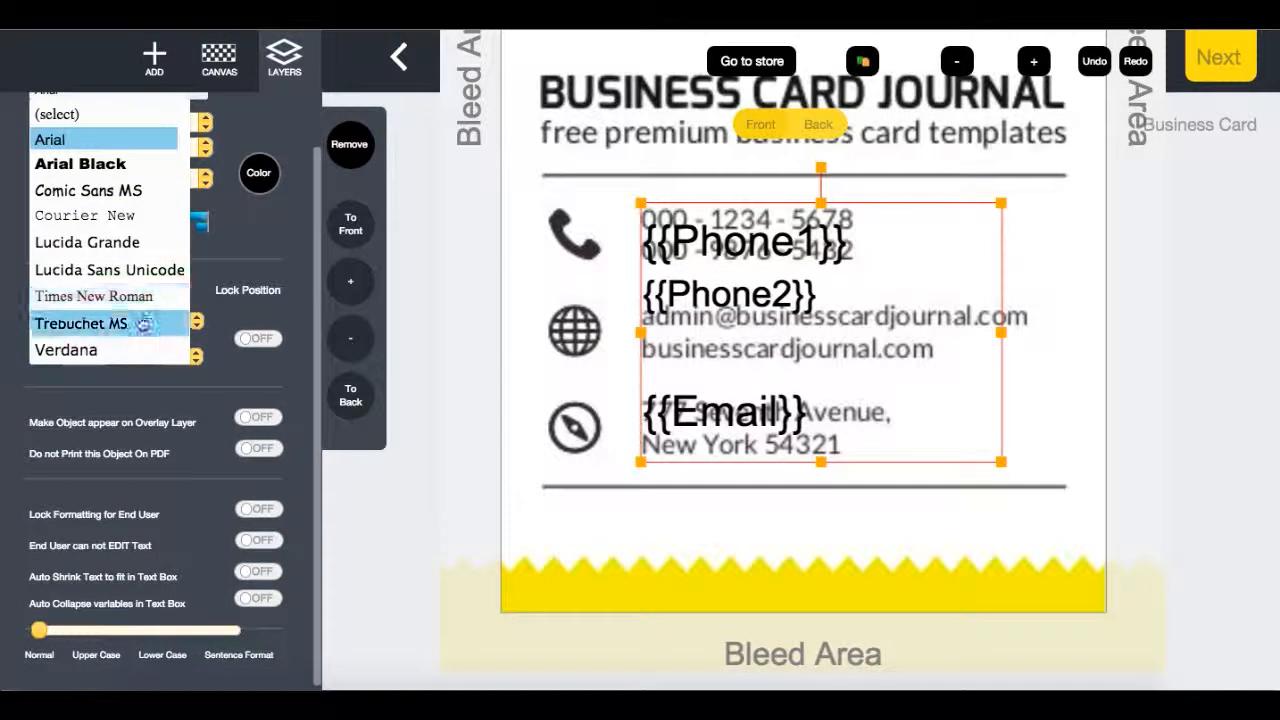
{"action": "left_click", "coordinate": [145, 323]}
{"action": "left_click", "coordinate": [205, 127]}
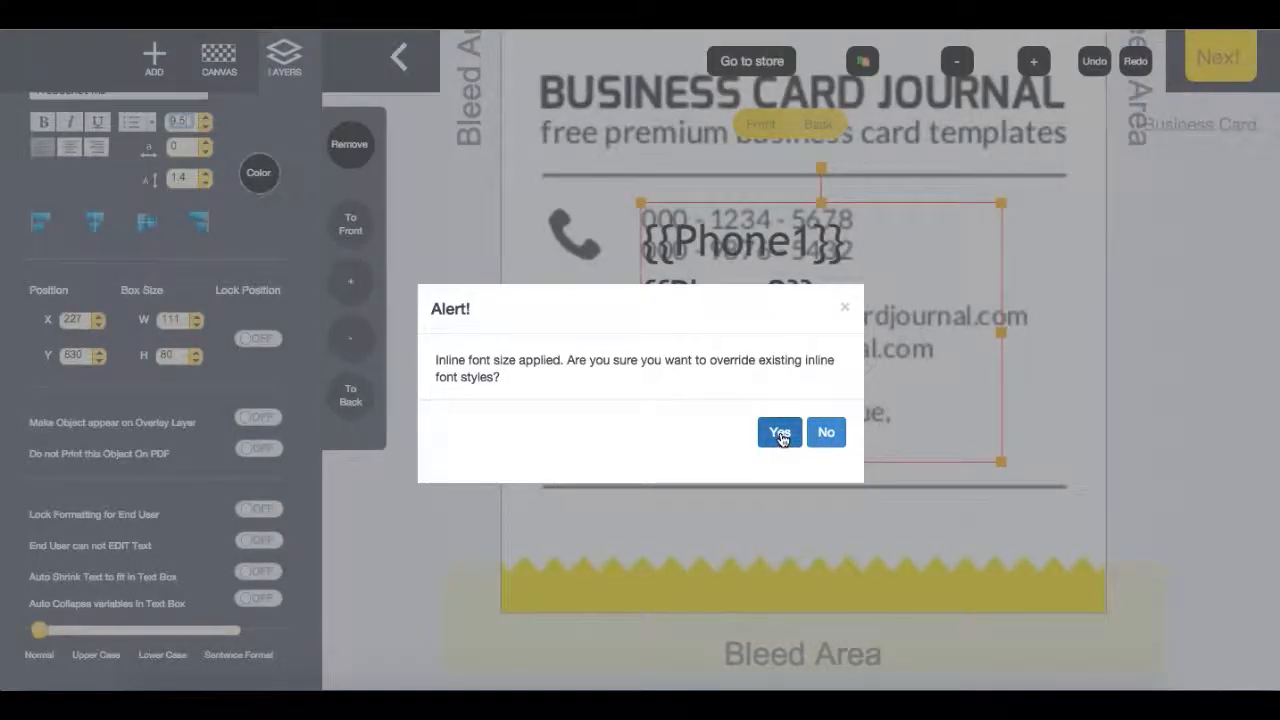
{"action": "left_click", "coordinate": [780, 433]}
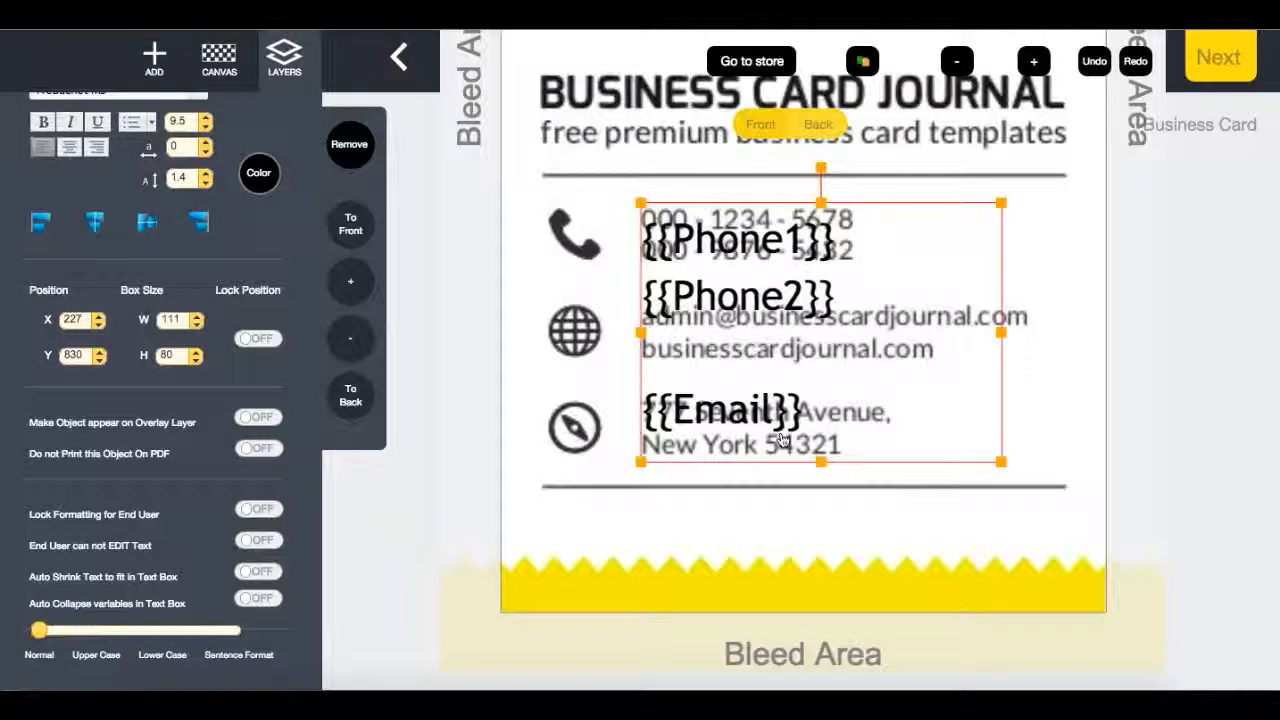
{"action": "left_click", "coordinate": [206, 127]}
{"action": "left_click", "coordinate": [206, 127]}
{"action": "left_click", "coordinate": [206, 127]}
{"action": "left_click", "coordinate": [206, 127]}
{"action": "left_click", "coordinate": [206, 127]}
{"action": "left_click", "coordinate": [206, 127]}
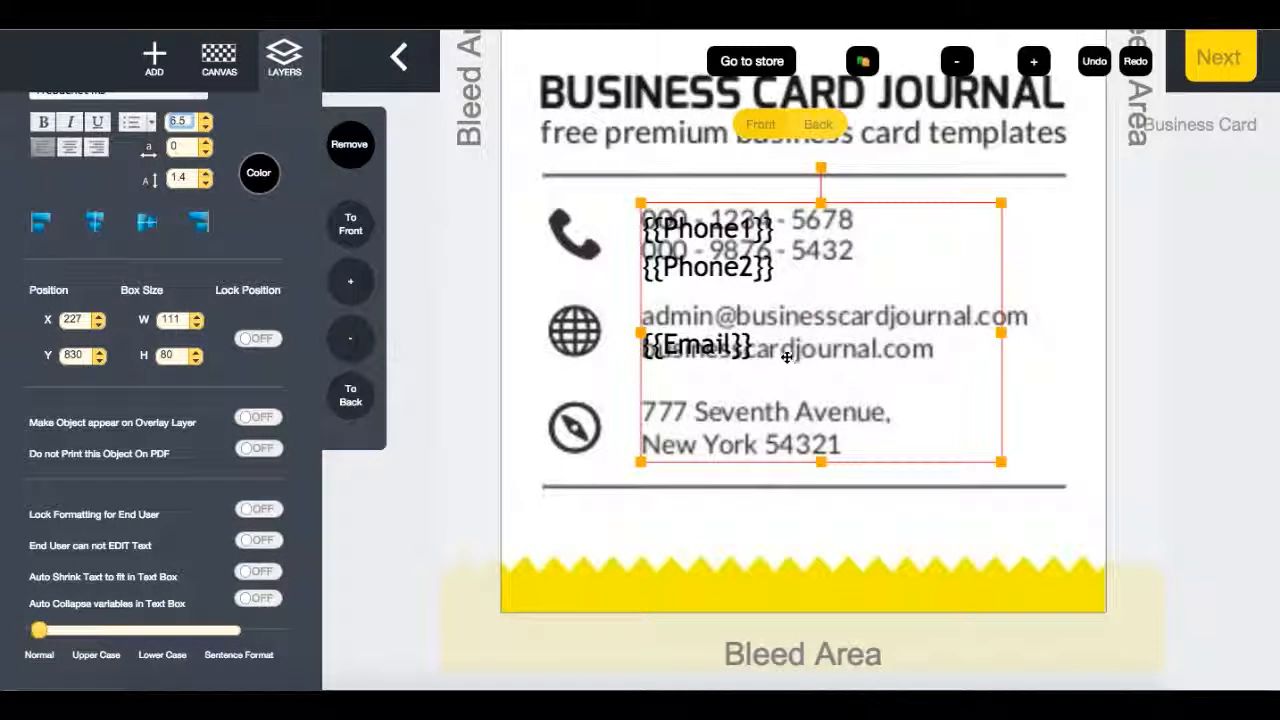
Step: Reduce the contact text box's line spacing to 1.05
{"action": "left_click", "coordinate": [206, 183]}
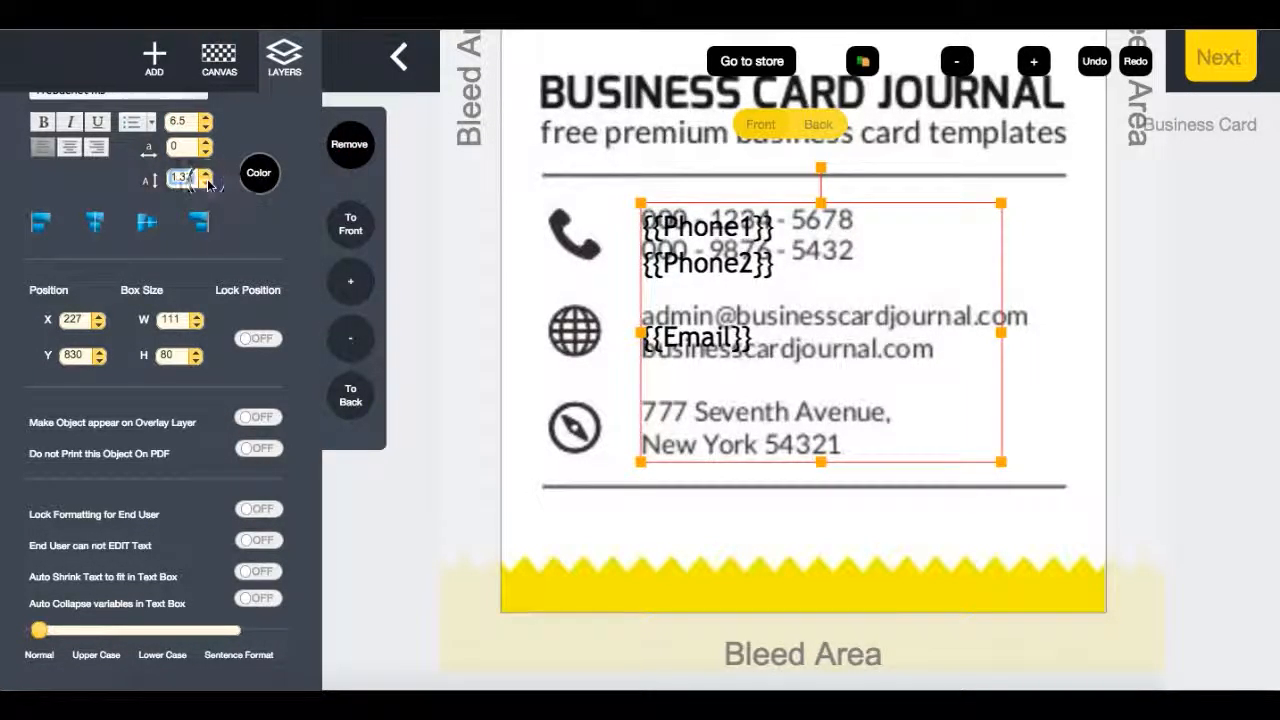
{"action": "left_click", "coordinate": [207, 184]}
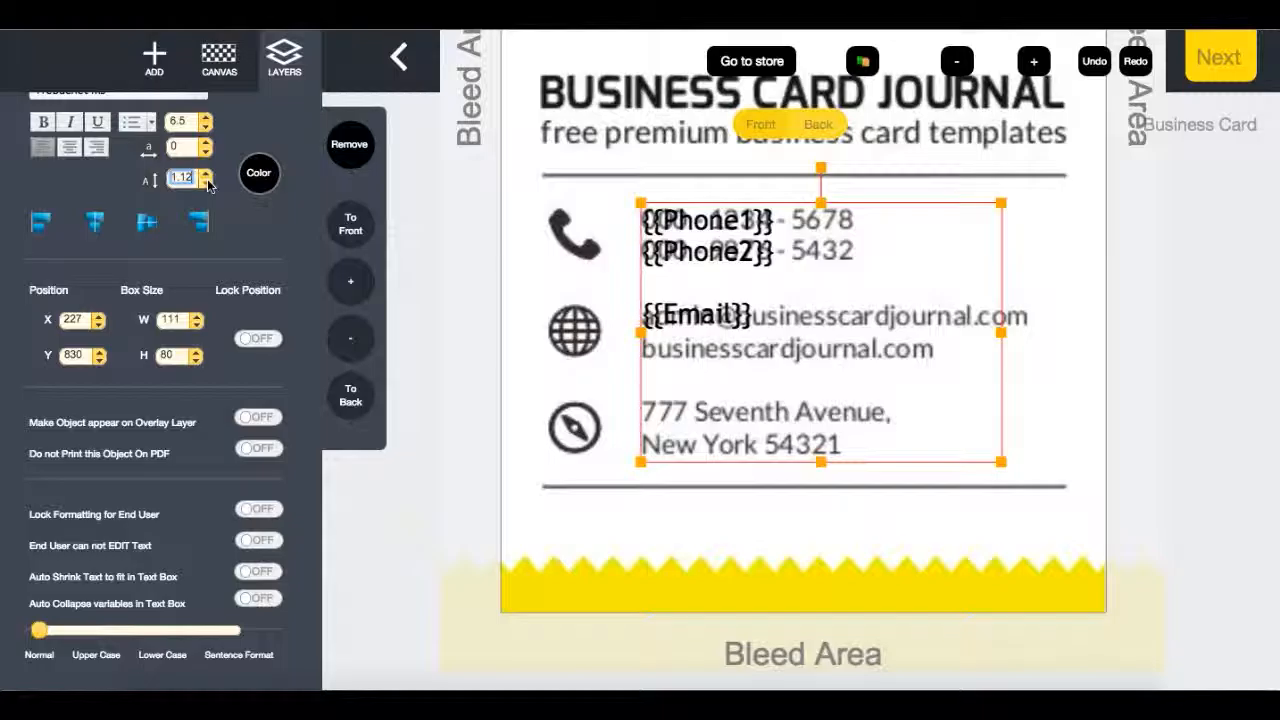
{"action": "left_click", "coordinate": [207, 184]}
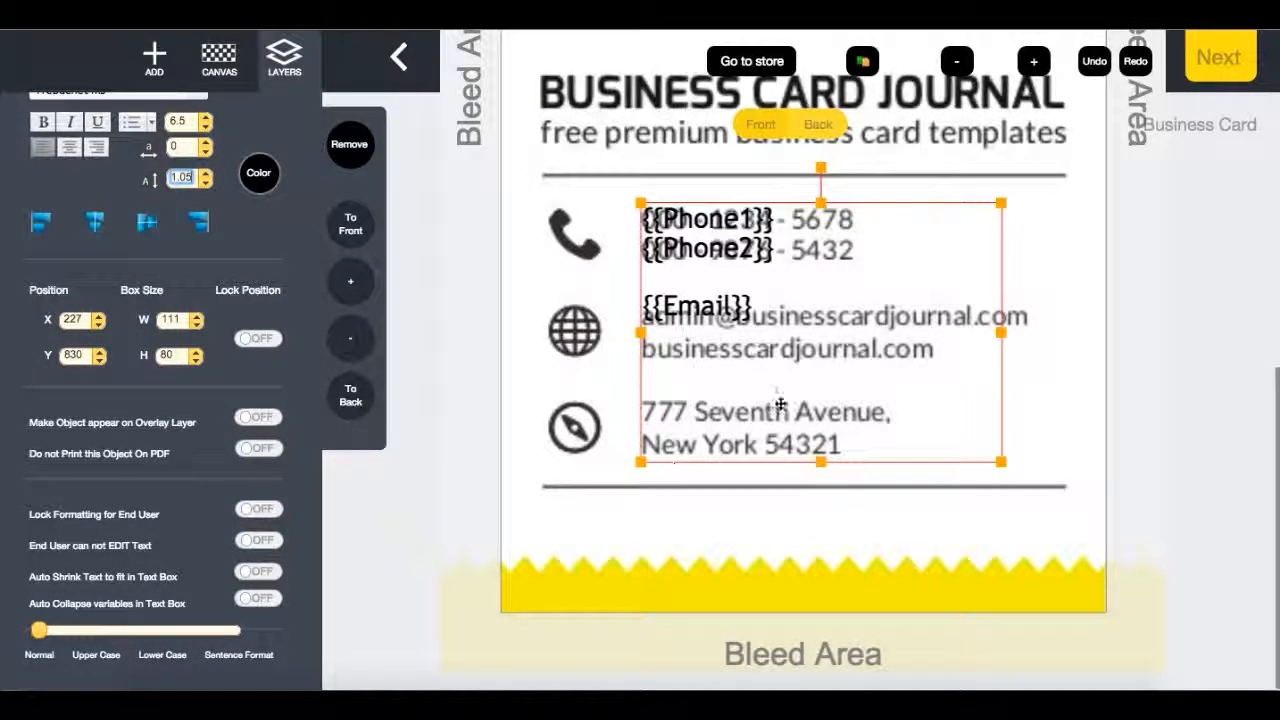
Step: Insert the {{contact_URL}} variable on a new line below {{Email}} in the contact text box
{"action": "double_click", "coordinate": [784, 309]}
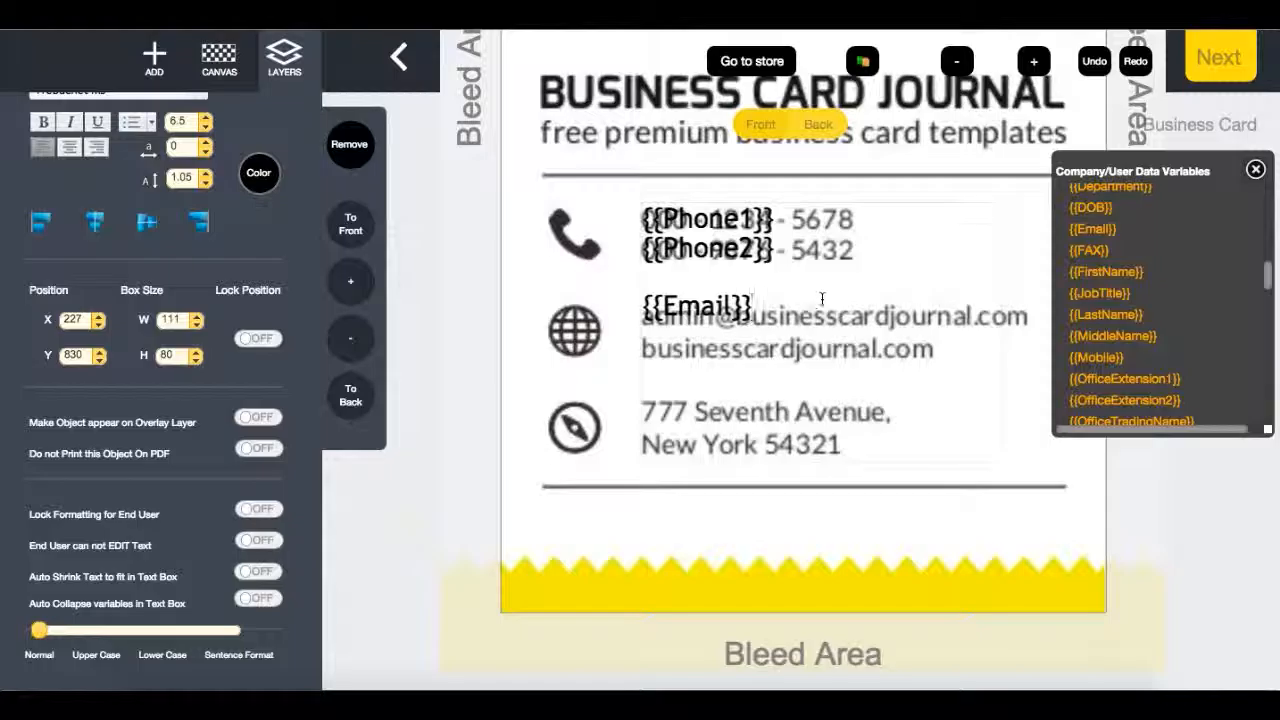
{"action": "scroll", "coordinate": [1154, 300], "scroll_direction": "down", "scroll_amount": 5}
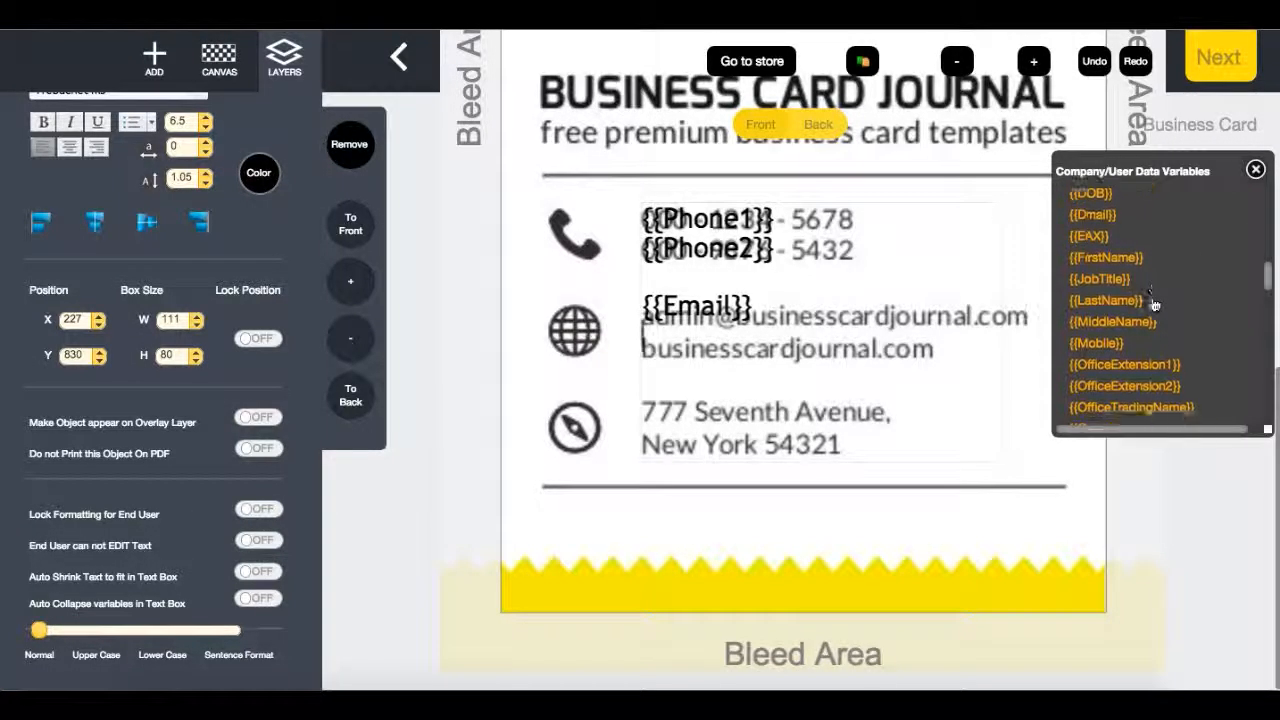
{"action": "scroll", "coordinate": [1154, 305], "scroll_direction": "up", "scroll_amount": 5}
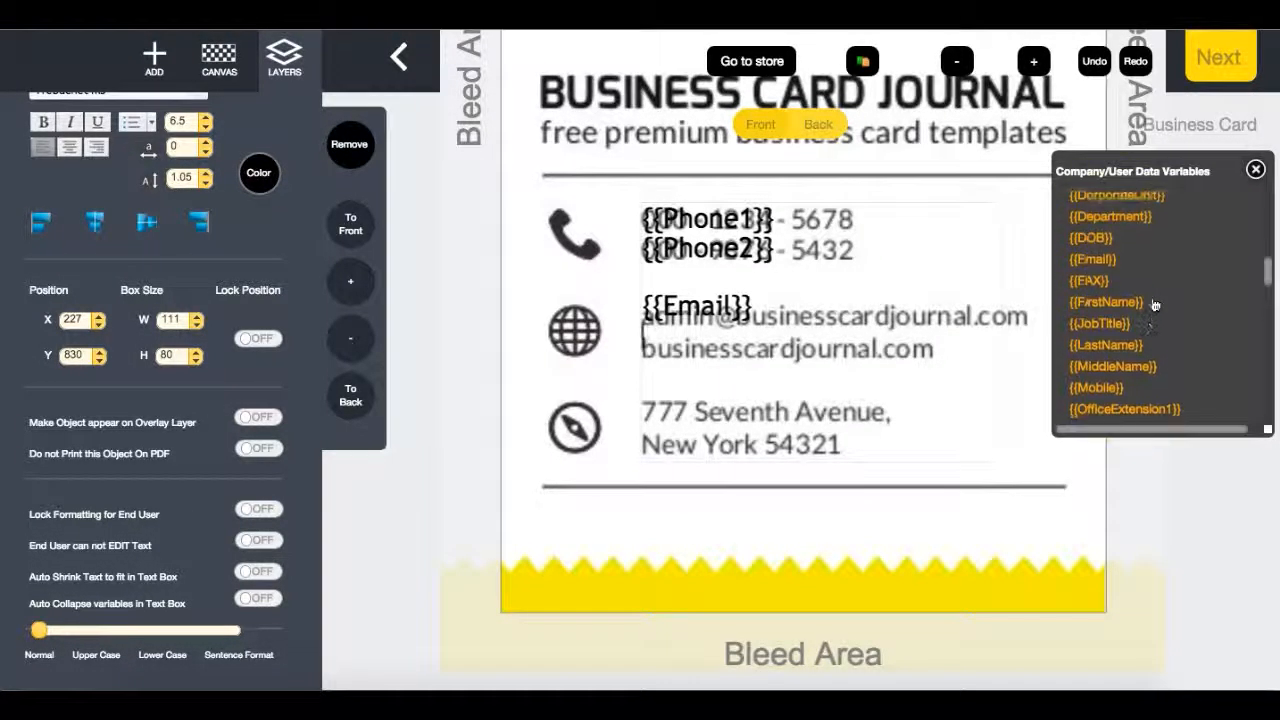
{"action": "scroll", "coordinate": [1154, 303], "scroll_direction": "up", "scroll_amount": 3}
{"action": "left_click_drag", "start_coordinate": [1128, 355], "coordinate": [720, 363]}
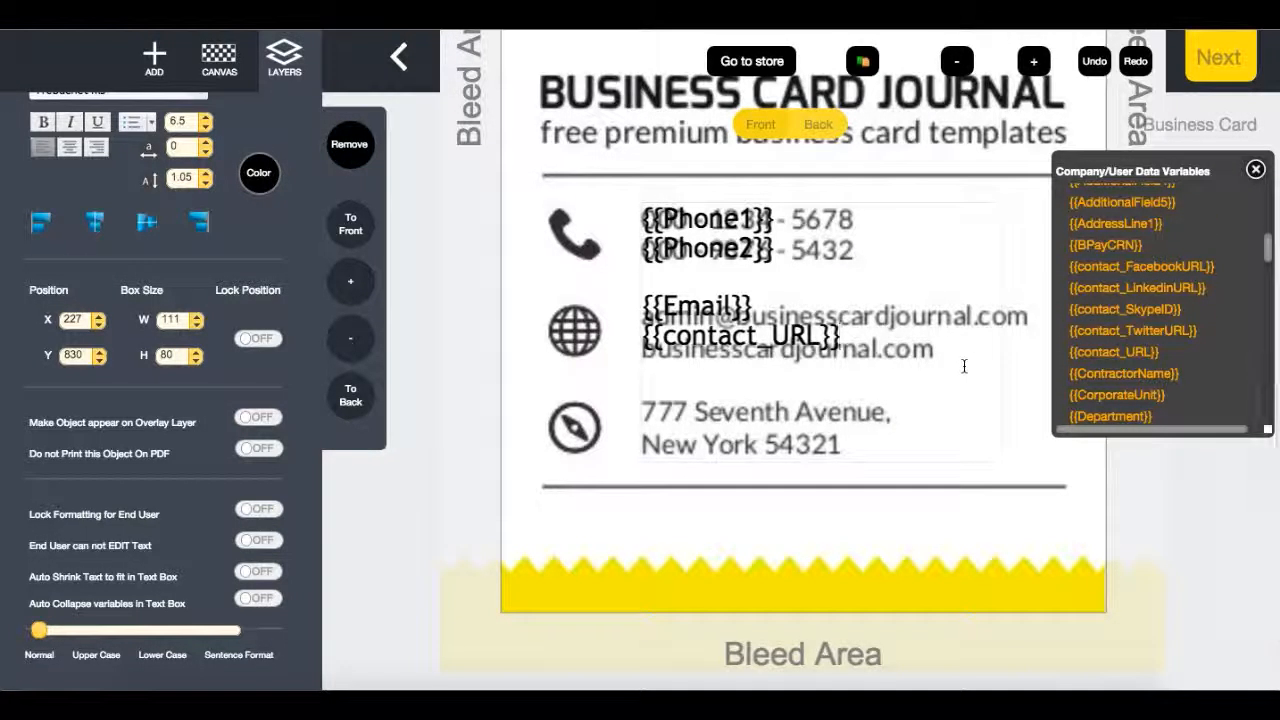
Step: Insert the {{DefaultShipping_Address1}} variable in the contact text box, leaving a blank line below {{contact_URL}}
{"action": "key", "text": "Return"}
{"action": "key", "text": "Return"}
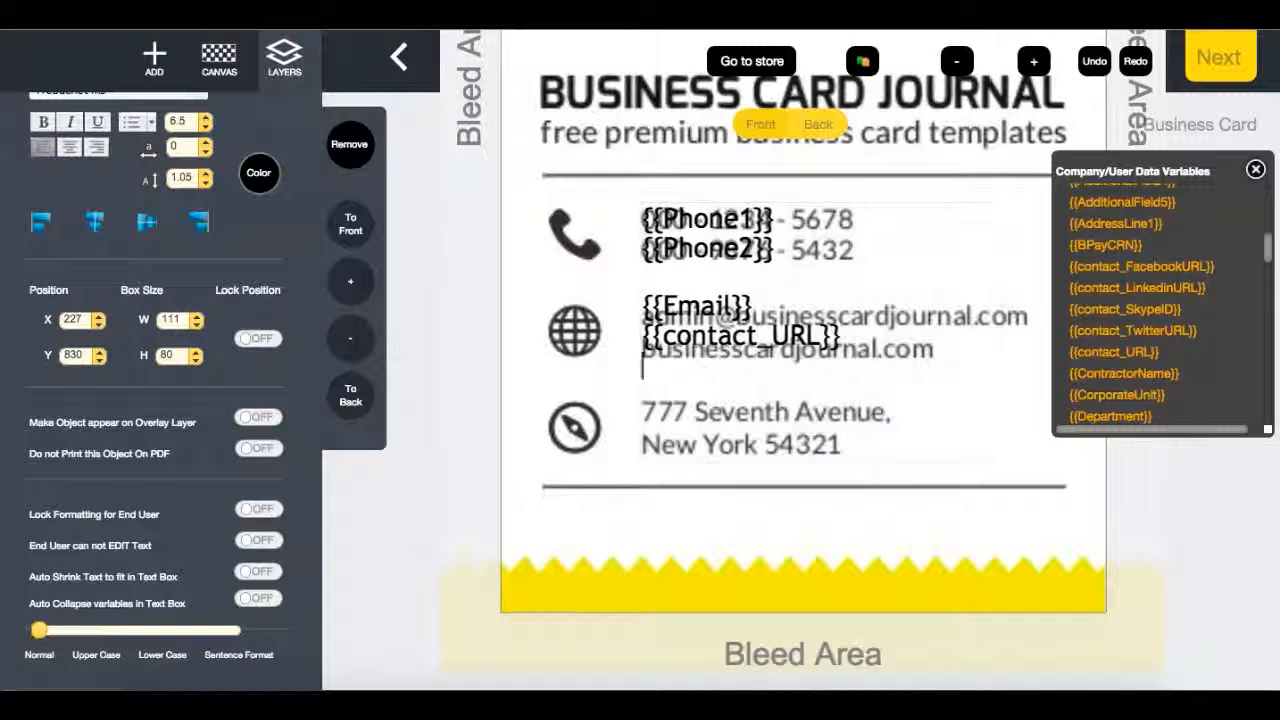
{"action": "scroll", "coordinate": [1121, 318], "scroll_direction": "down", "scroll_amount": 10}
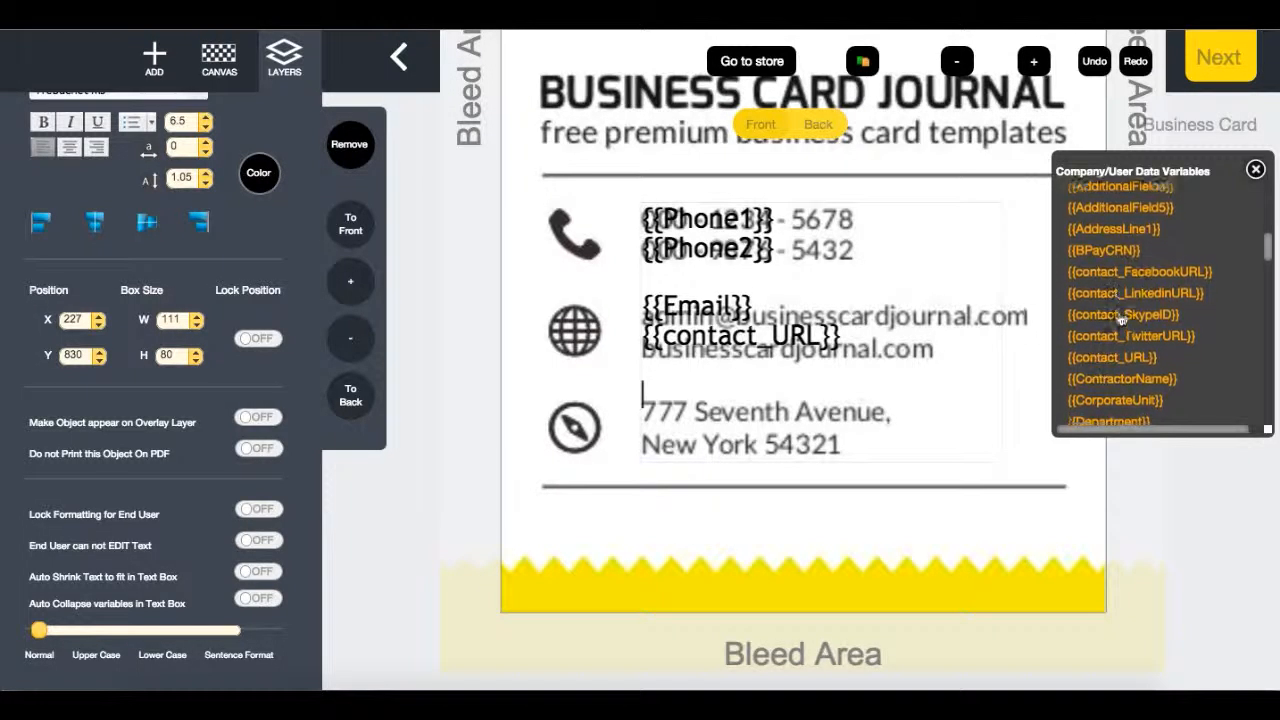
{"action": "scroll", "coordinate": [1119, 276], "scroll_direction": "up", "scroll_amount": 5}
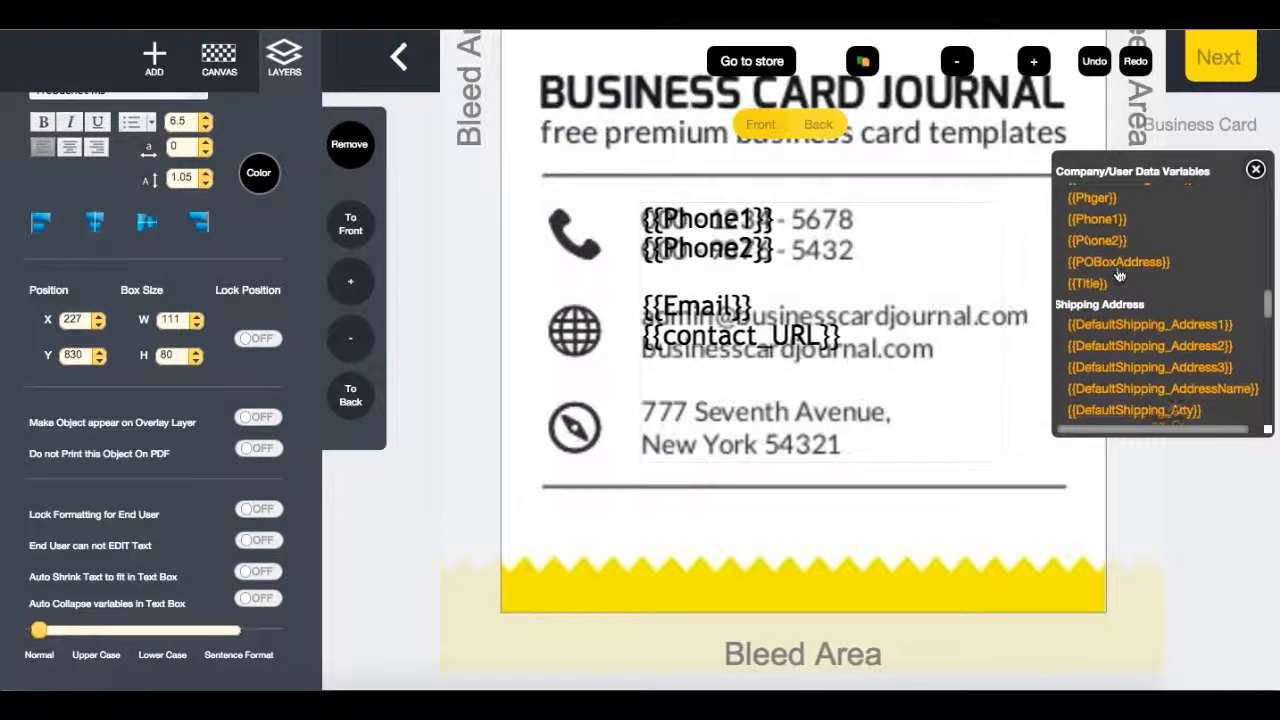
{"action": "type", "text": "{{DefaultShipping_Address1}}"}
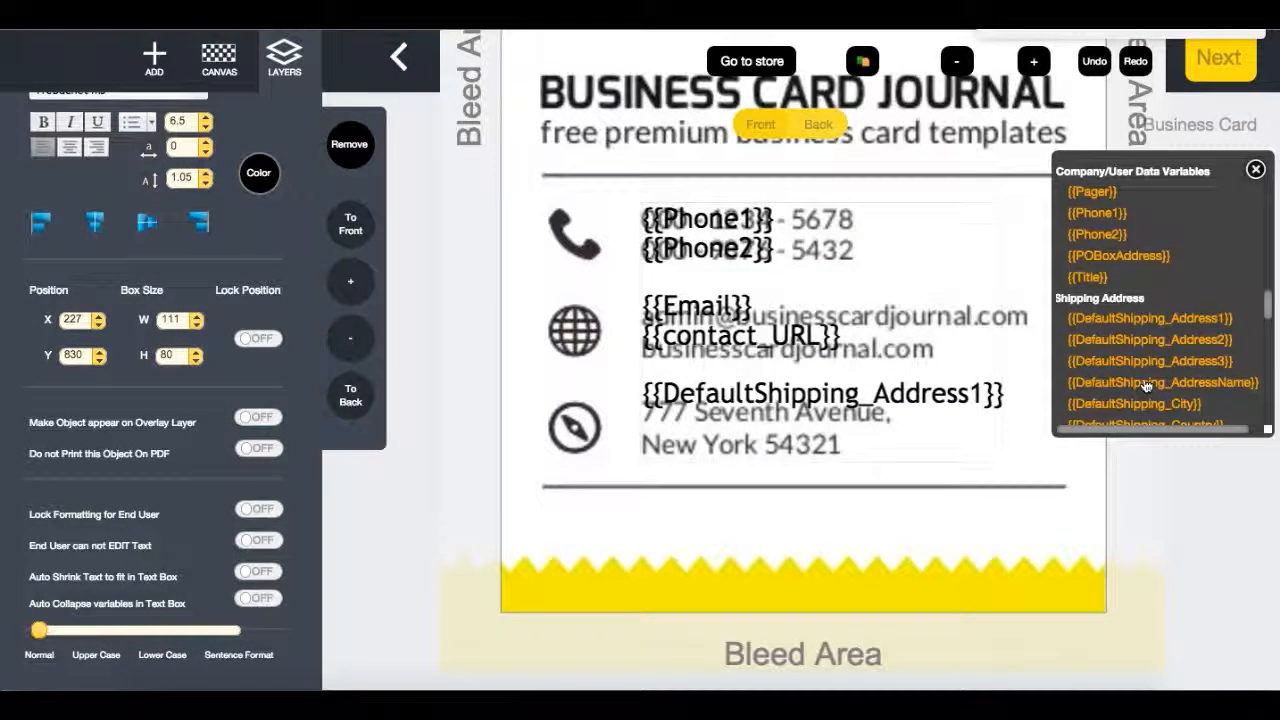
Step: Extend the contact text box downward and insert {{DefaultShipping_City}} and {{DefaultShipping_PostCode}} on separate lines below {{DefaultShipping_Address1}}
{"action": "scroll", "coordinate": [1147, 386], "scroll_direction": "down", "scroll_amount": 3}
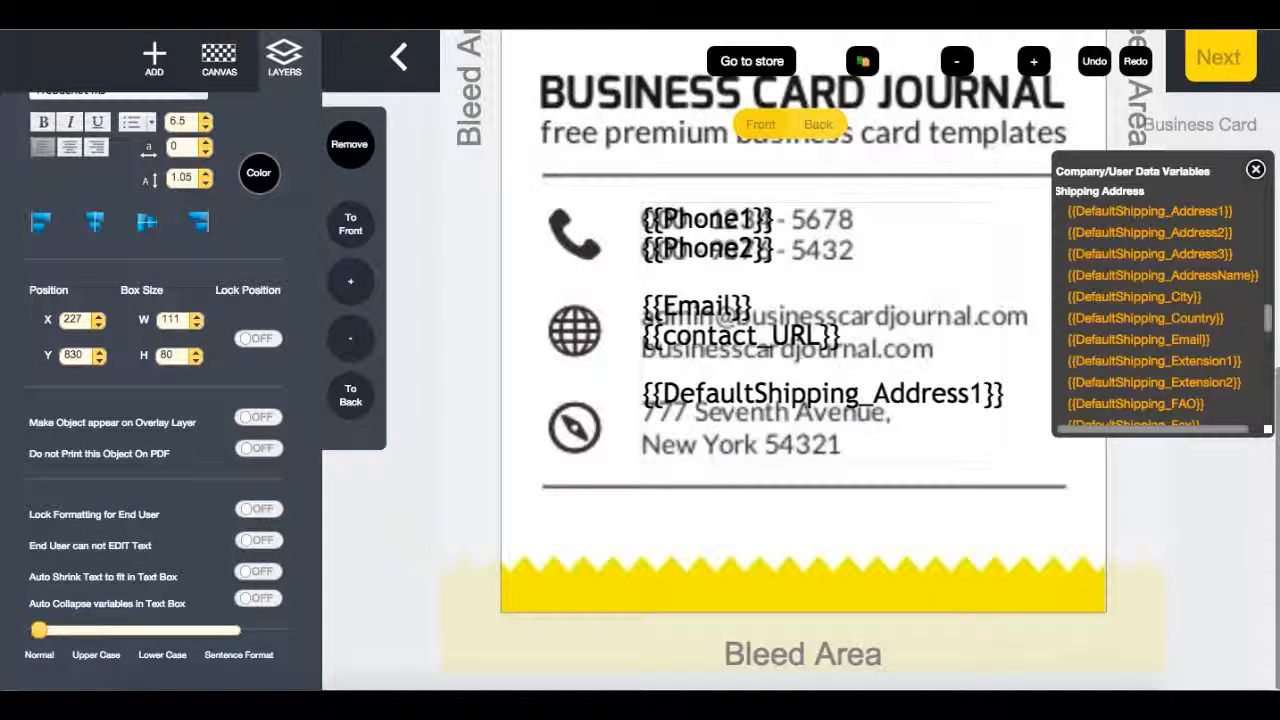
{"action": "left_click", "coordinate": [733, 520]}
{"action": "left_click", "coordinate": [766, 443]}
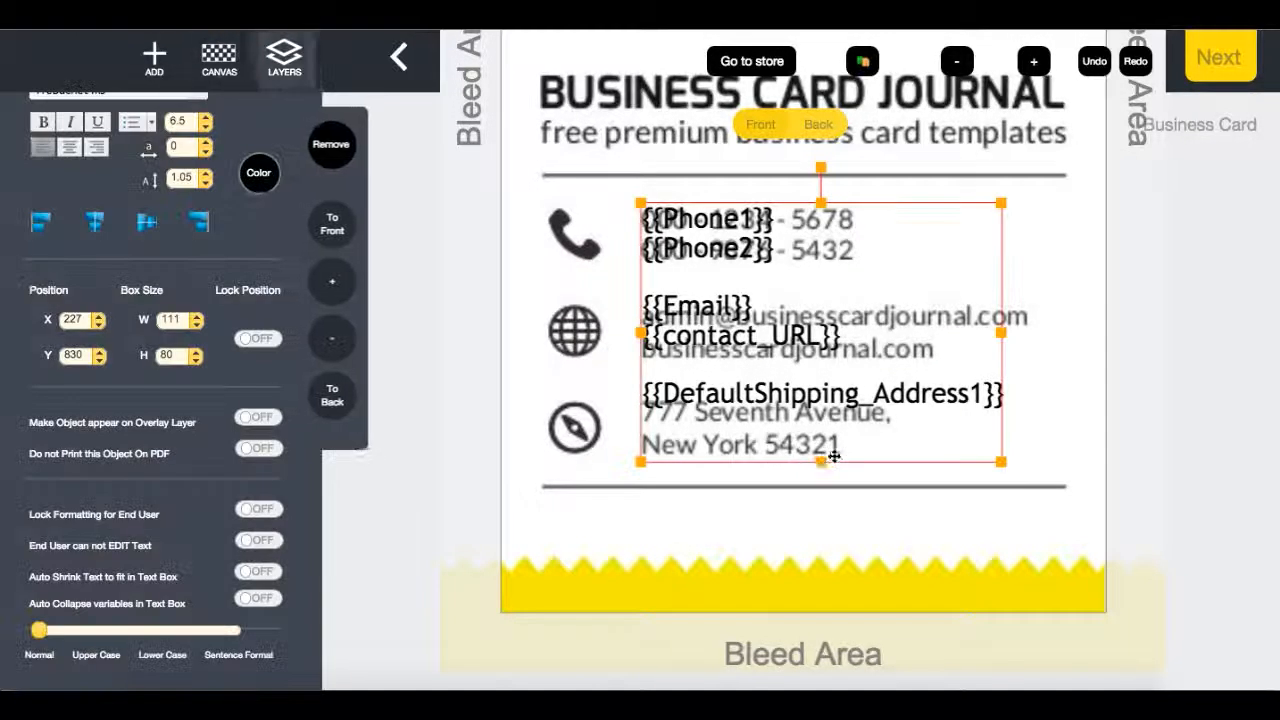
{"action": "left_click_drag", "start_coordinate": [820, 458], "coordinate": [820, 521]}
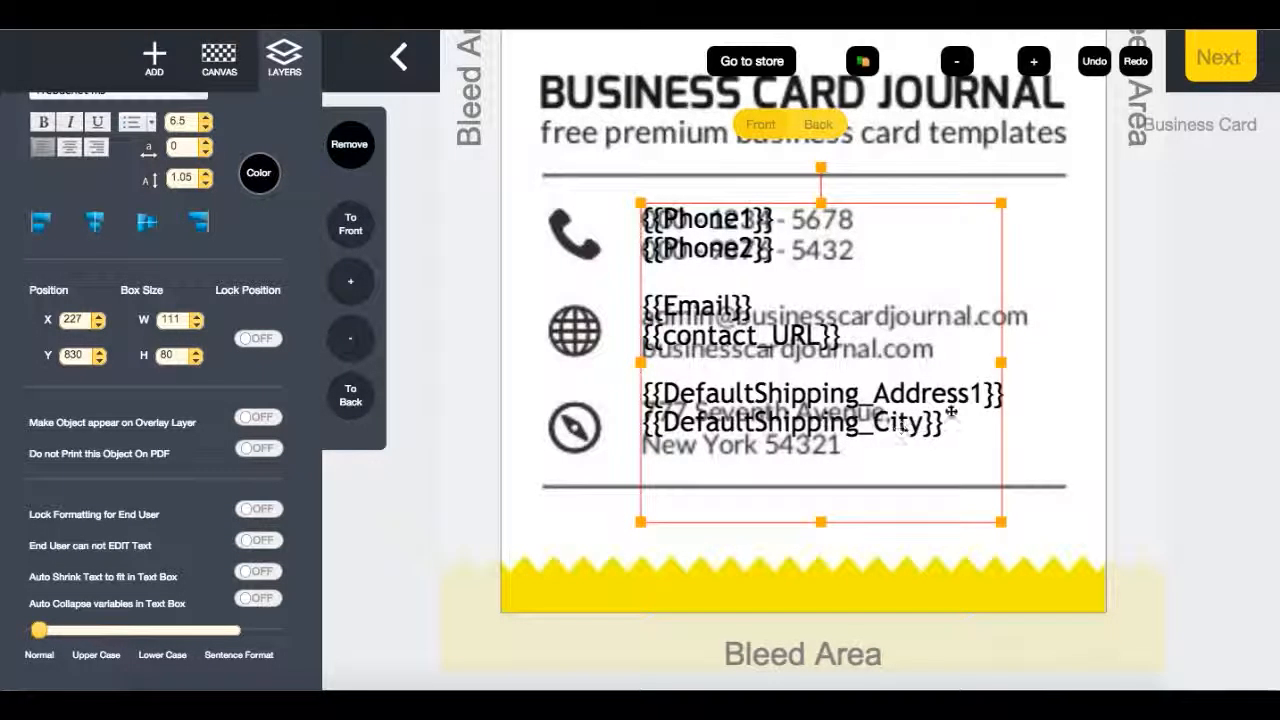
{"action": "left_click", "coordinate": [946, 426]}
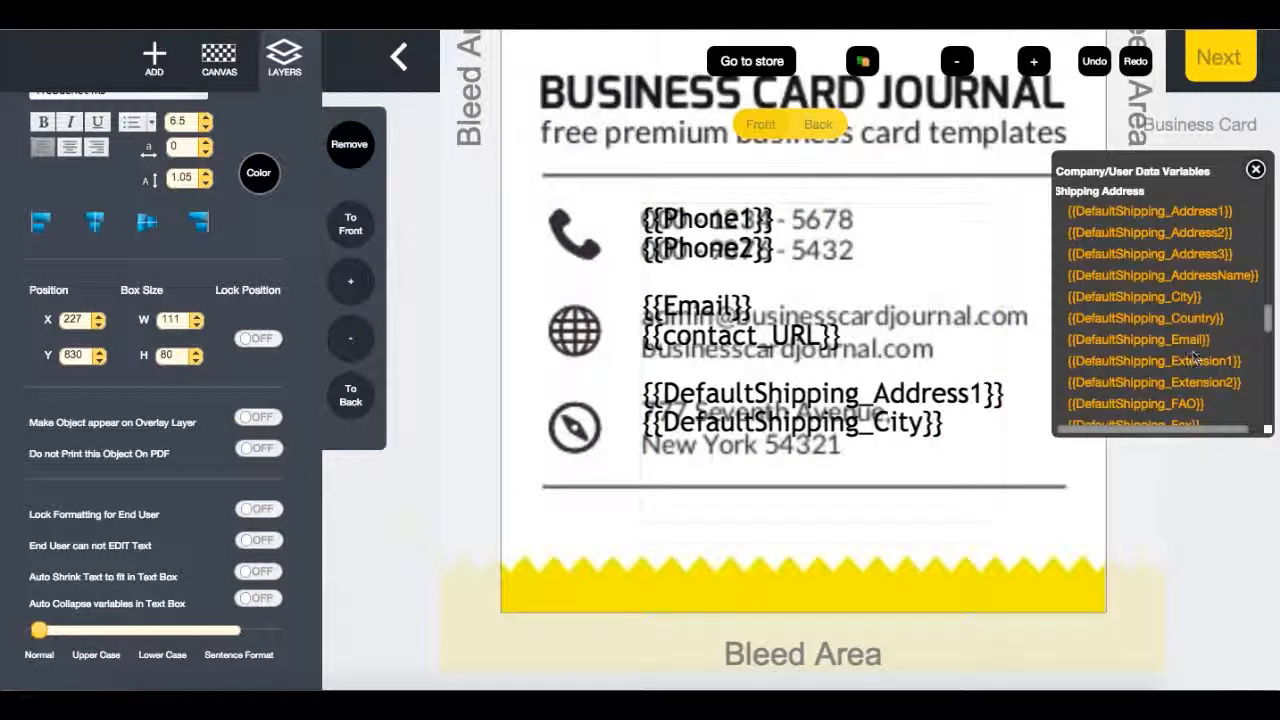
{"action": "left_click_drag", "start_coordinate": [1270, 318], "coordinate": [1271, 335]}
{"action": "left_click_drag", "start_coordinate": [1150, 306], "coordinate": [956, 426]}
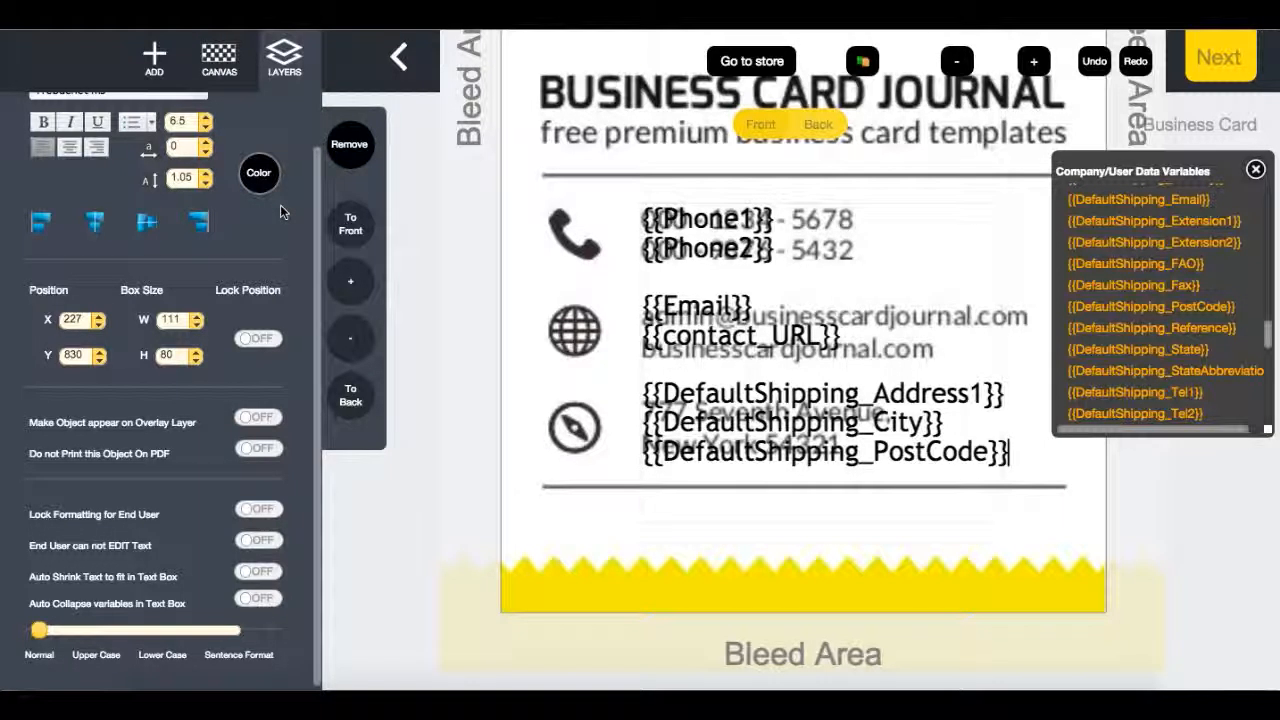
Step: Increase the contact text box's line spacing to 1.08
{"action": "left_click", "coordinate": [206, 176]}
{"action": "left_click", "coordinate": [206, 176]}
{"action": "left_click", "coordinate": [206, 176]}
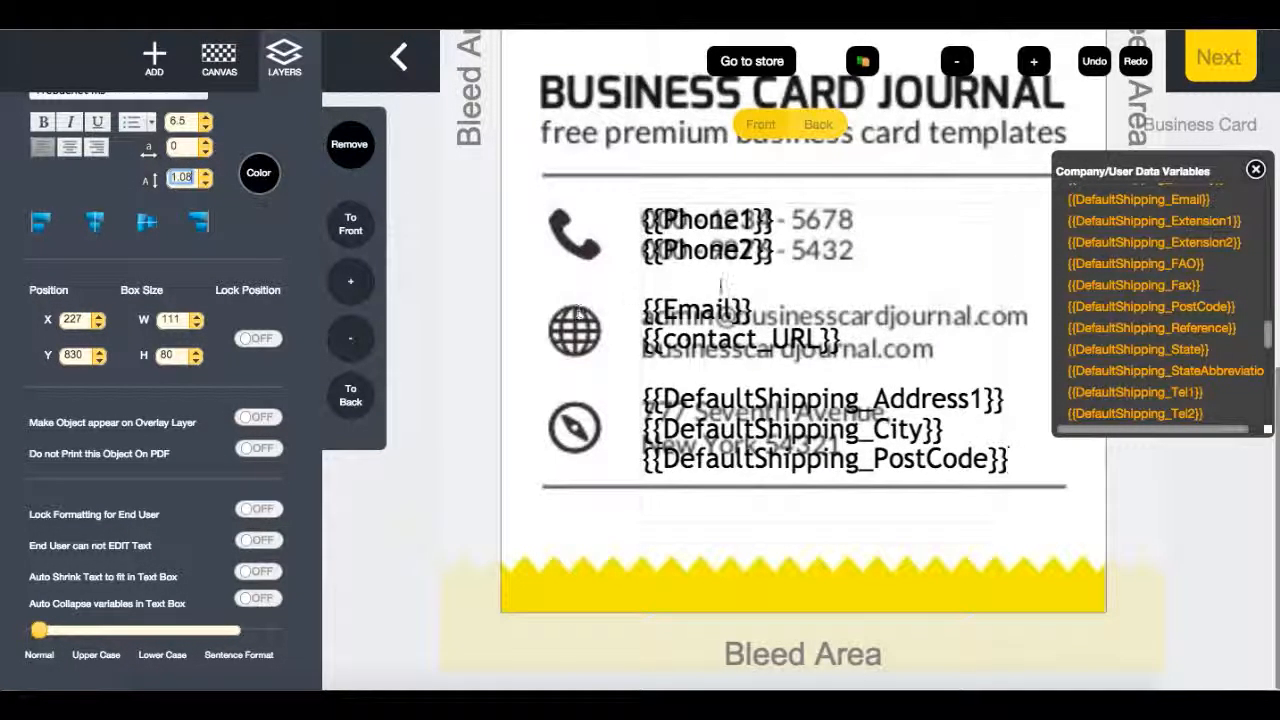
Step: Lock the contact text box's position and lock its formatting for the end user
{"action": "scroll", "coordinate": [216, 248], "scroll_direction": "up", "scroll_amount": 2}
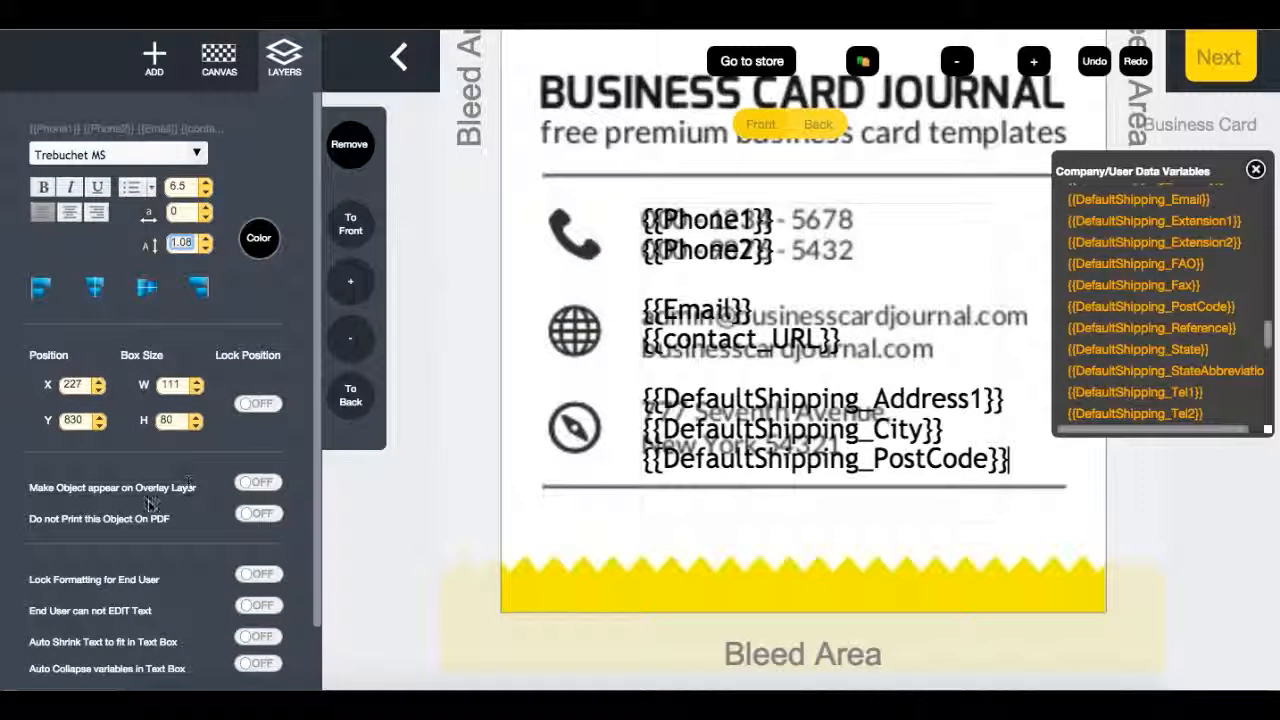
{"action": "left_click", "coordinate": [264, 408]}
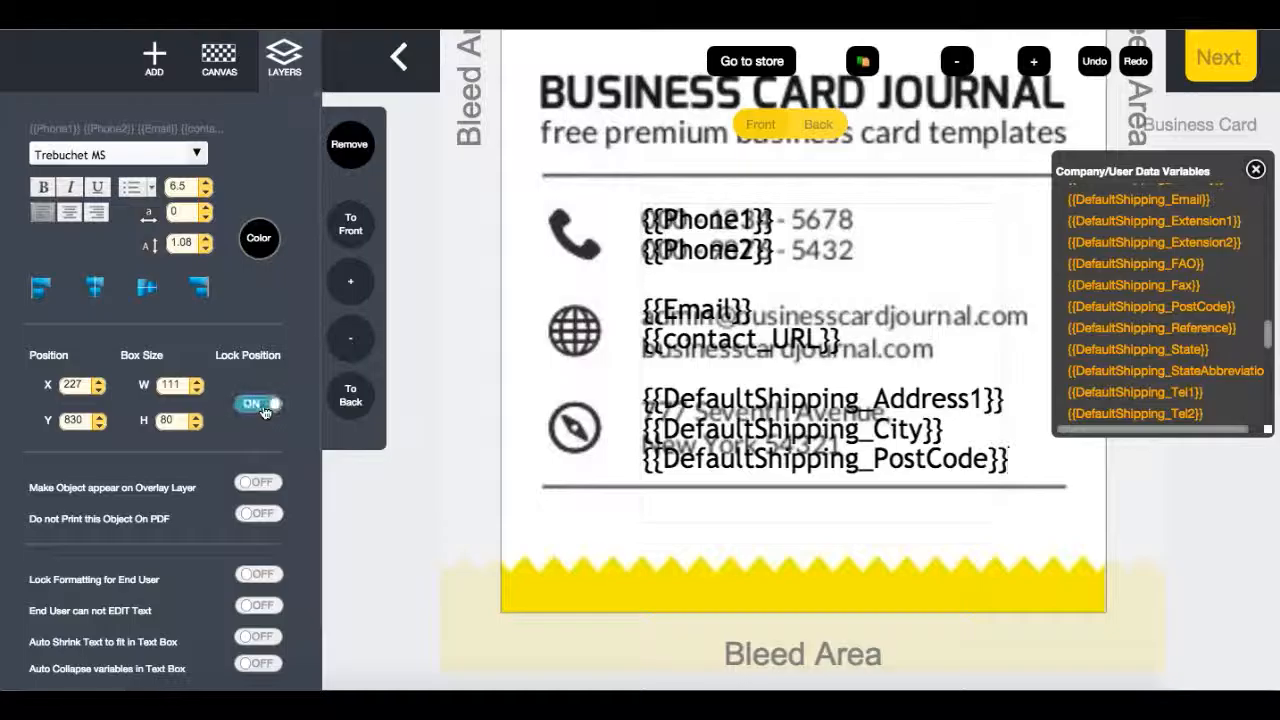
{"action": "left_click", "coordinate": [259, 576]}
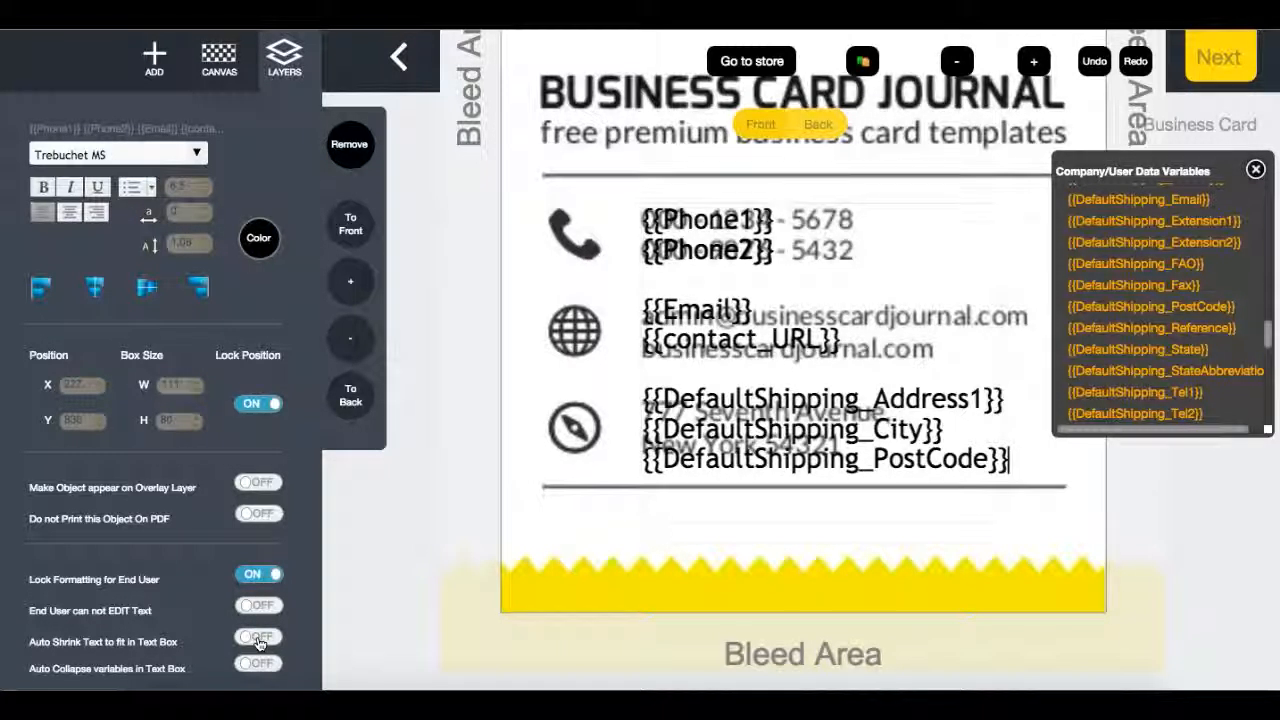
{"action": "scroll", "coordinate": [258, 643], "scroll_direction": "down", "scroll_amount": 1}
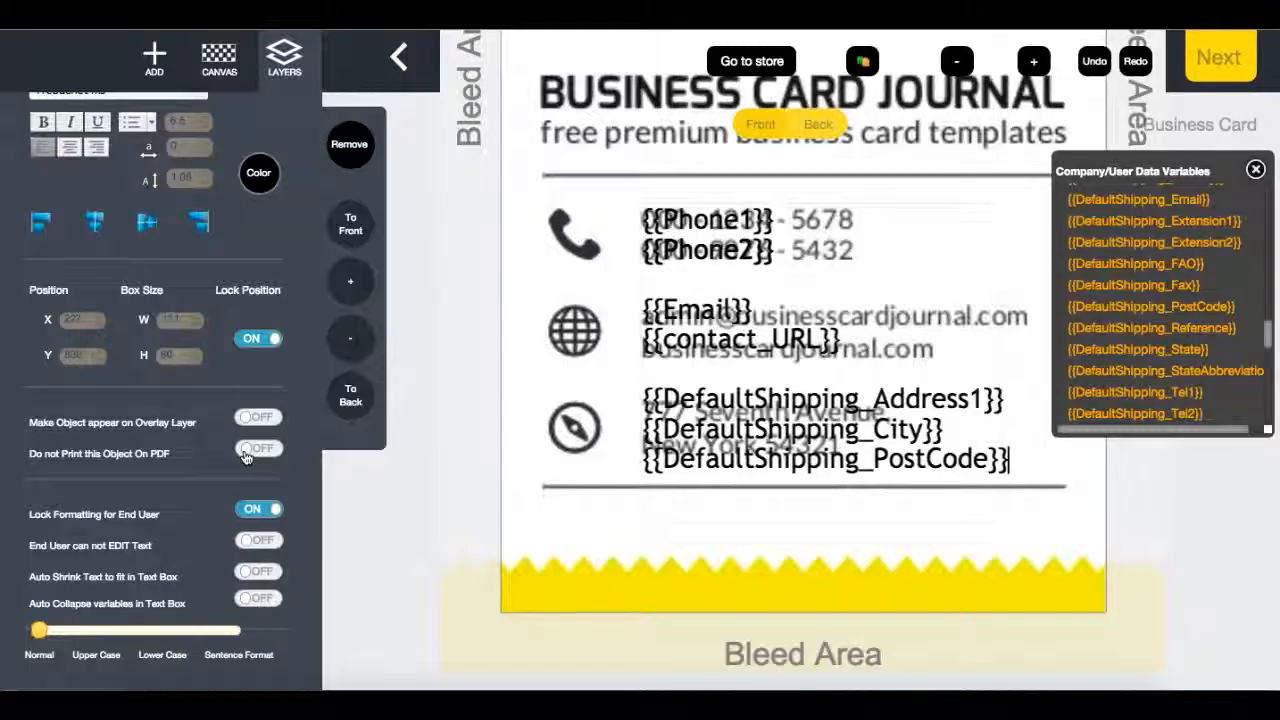
{"action": "scroll", "coordinate": [245, 455], "scroll_direction": "up", "scroll_amount": 2}
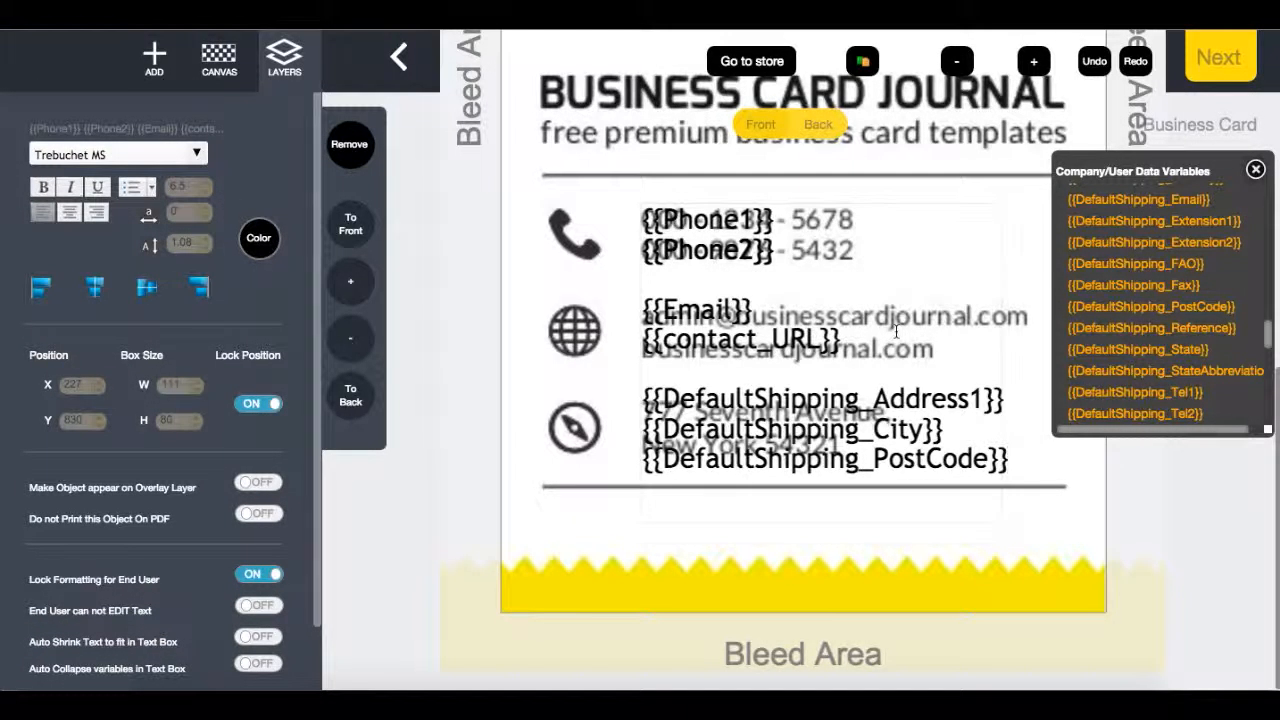
Step: Generate the Business Card preview, open its high resolution PDF and return to the design
{"action": "scroll", "coordinate": [896, 332], "scroll_direction": "up", "scroll_amount": 5}
{"action": "scroll", "coordinate": [896, 332], "scroll_direction": "down", "scroll_amount": 2}
{"action": "scroll", "coordinate": [896, 307], "scroll_direction": "down", "scroll_amount": 3}
{"action": "left_click", "coordinate": [1218, 57]}
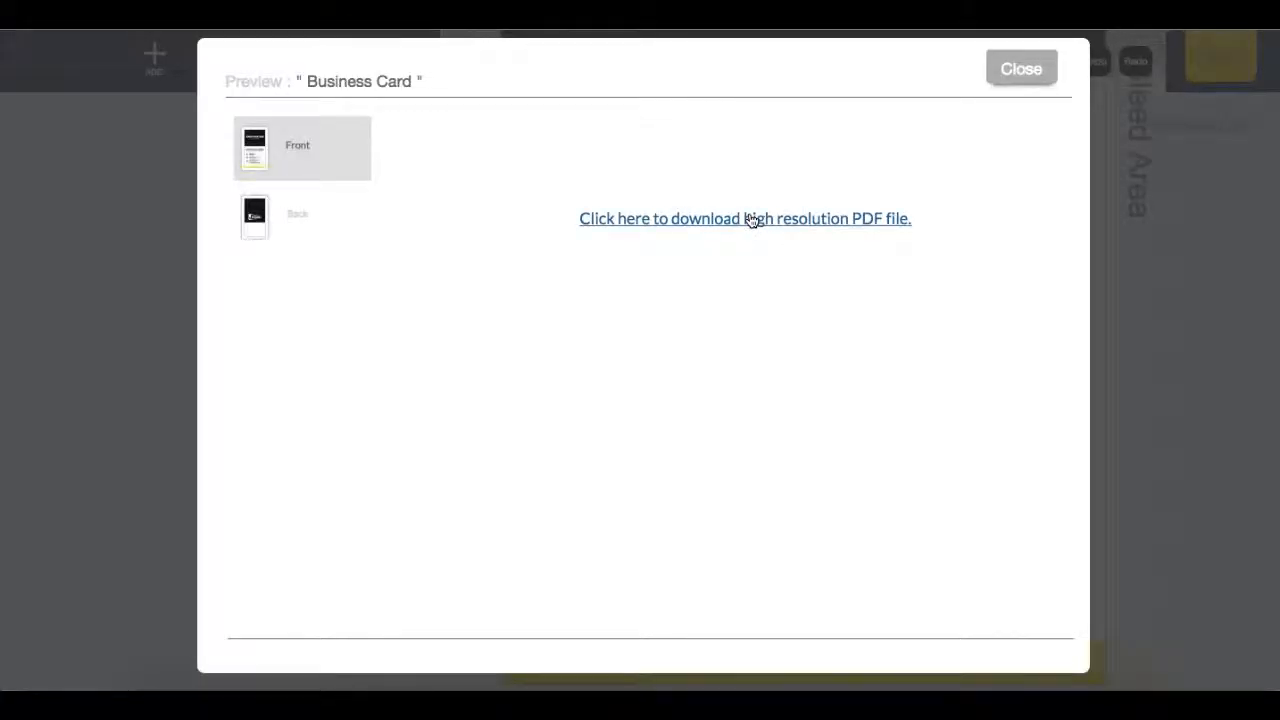
{"action": "left_click", "coordinate": [750, 219]}
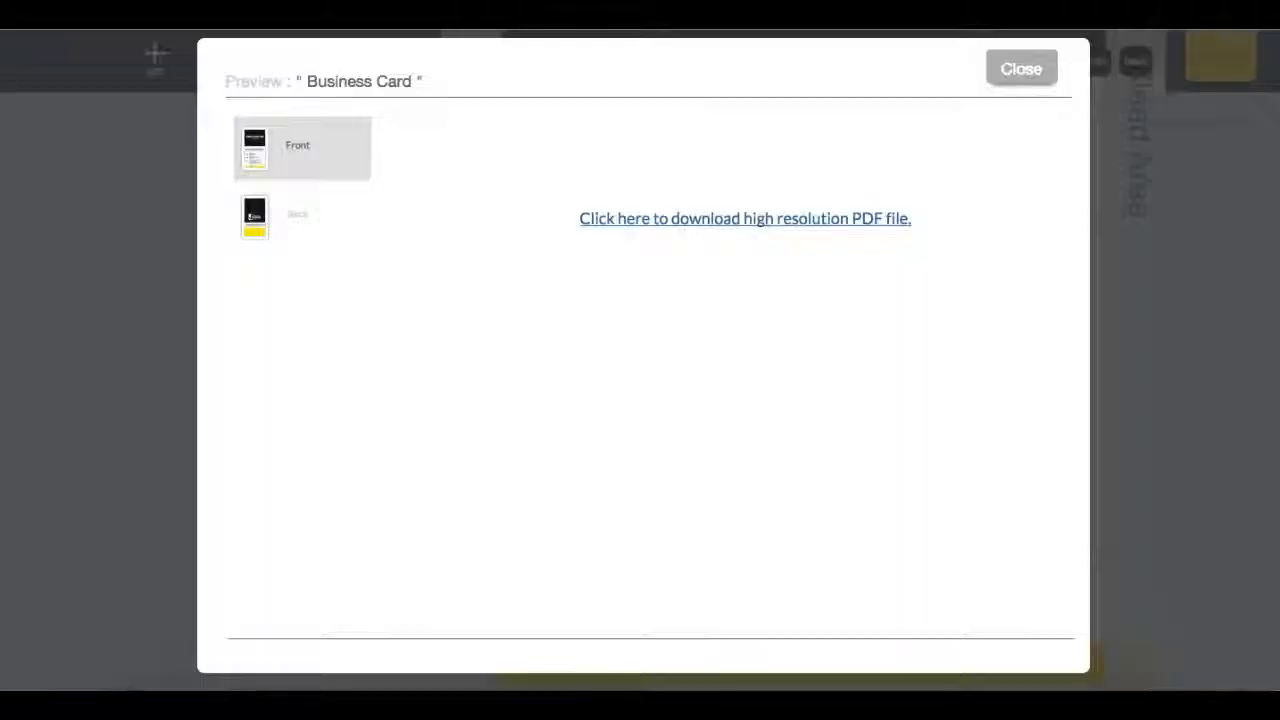
{"action": "left_click", "coordinate": [1030, 67]}
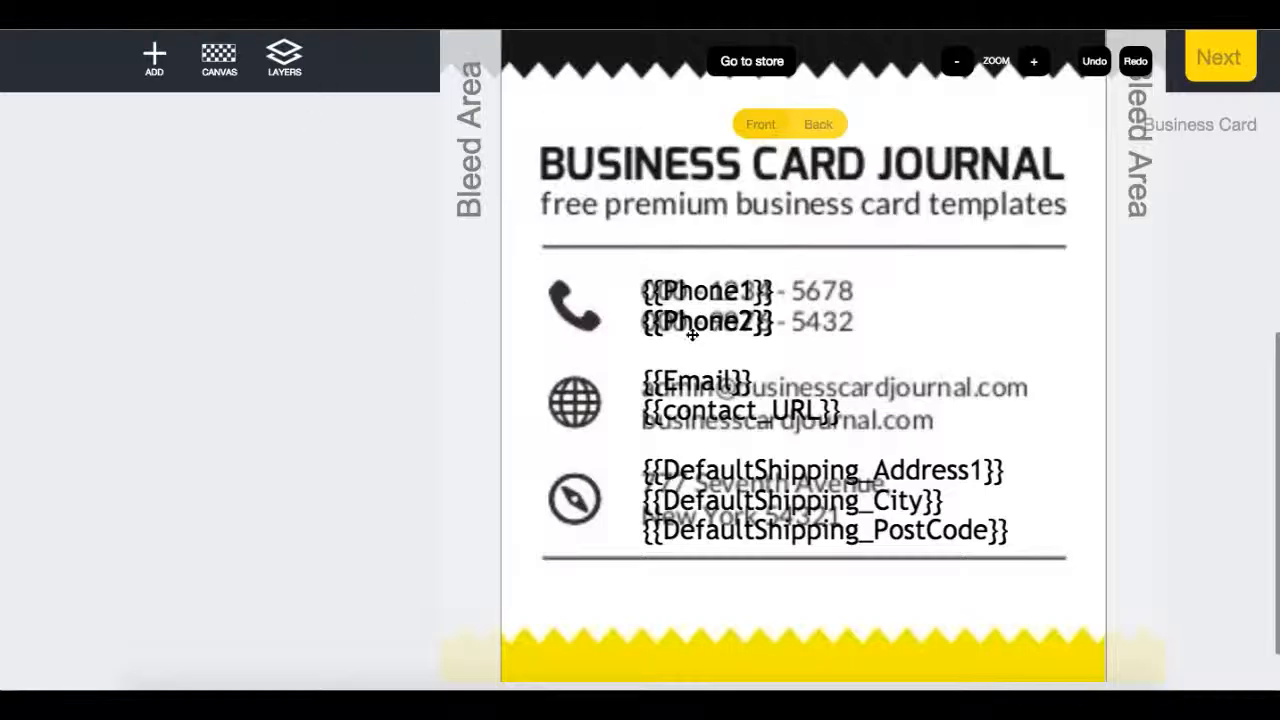
{"action": "left_click", "coordinate": [755, 403]}
Step: Upload the Lato-Regular .eot, .ttf and .woff font files from the Fonts folder in Demo Site
{"action": "left_click", "coordinate": [155, 55]}
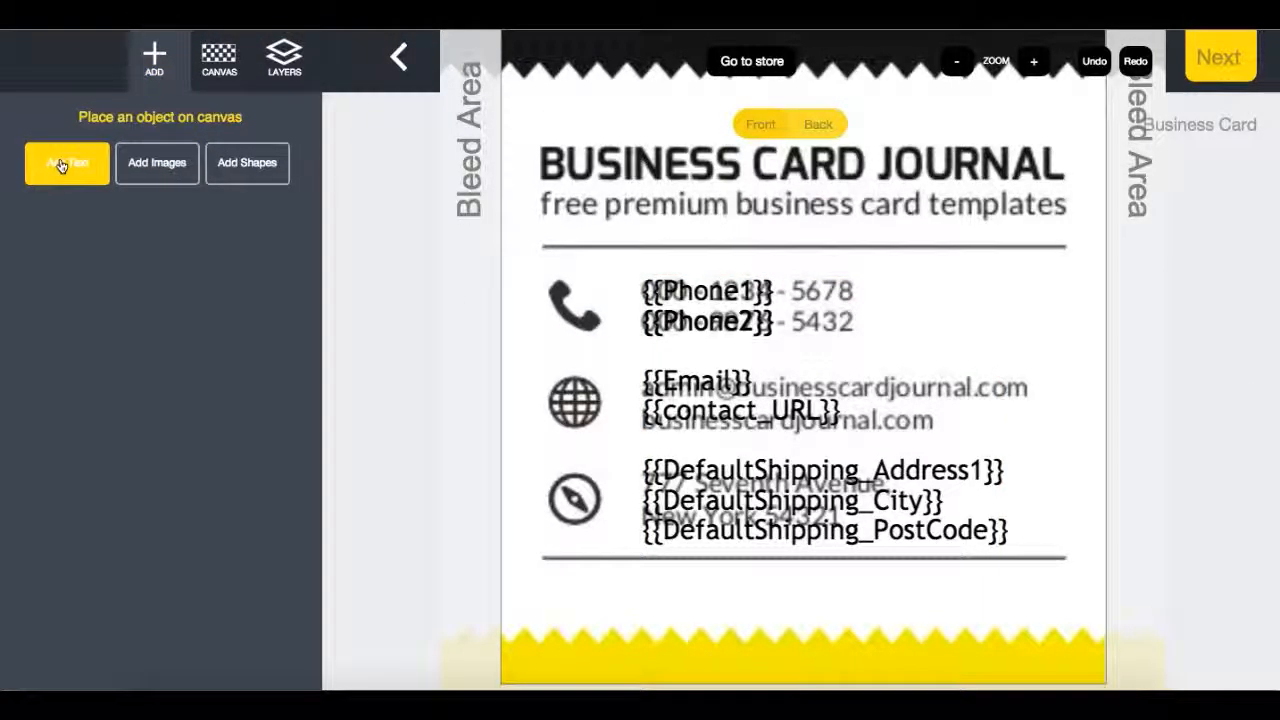
{"action": "left_click", "coordinate": [70, 168]}
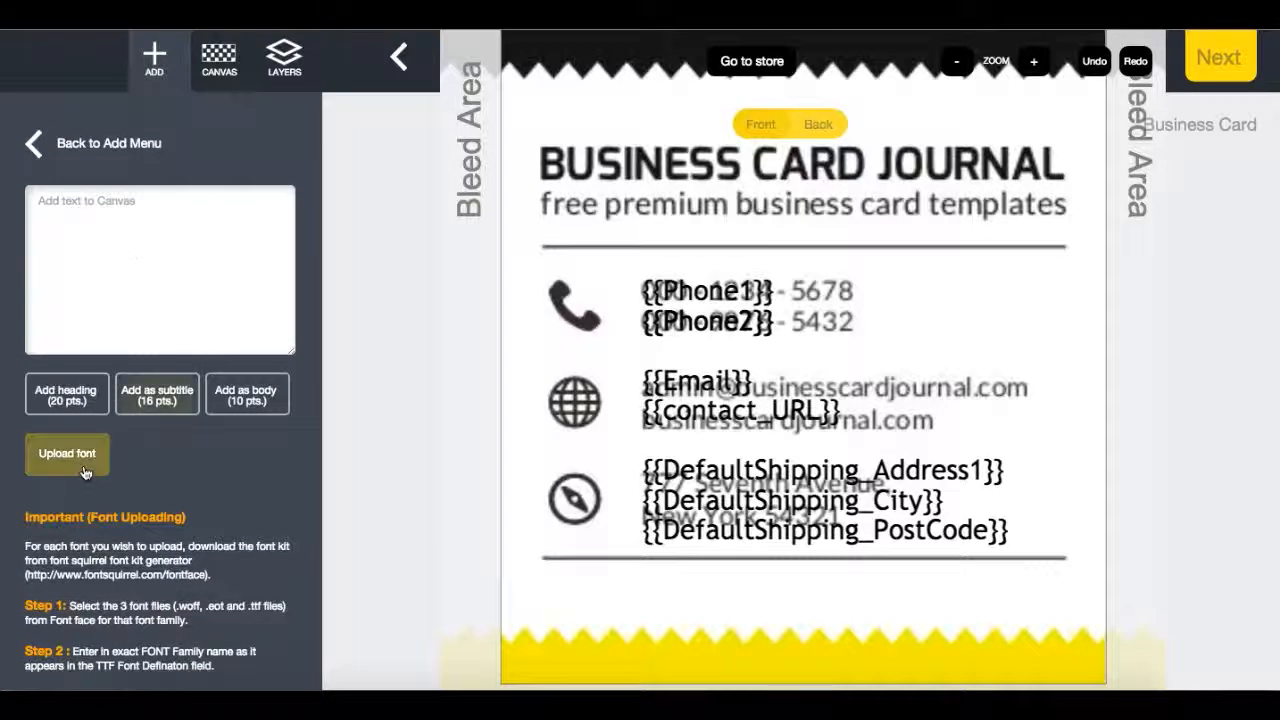
{"action": "left_click", "coordinate": [72, 462]}
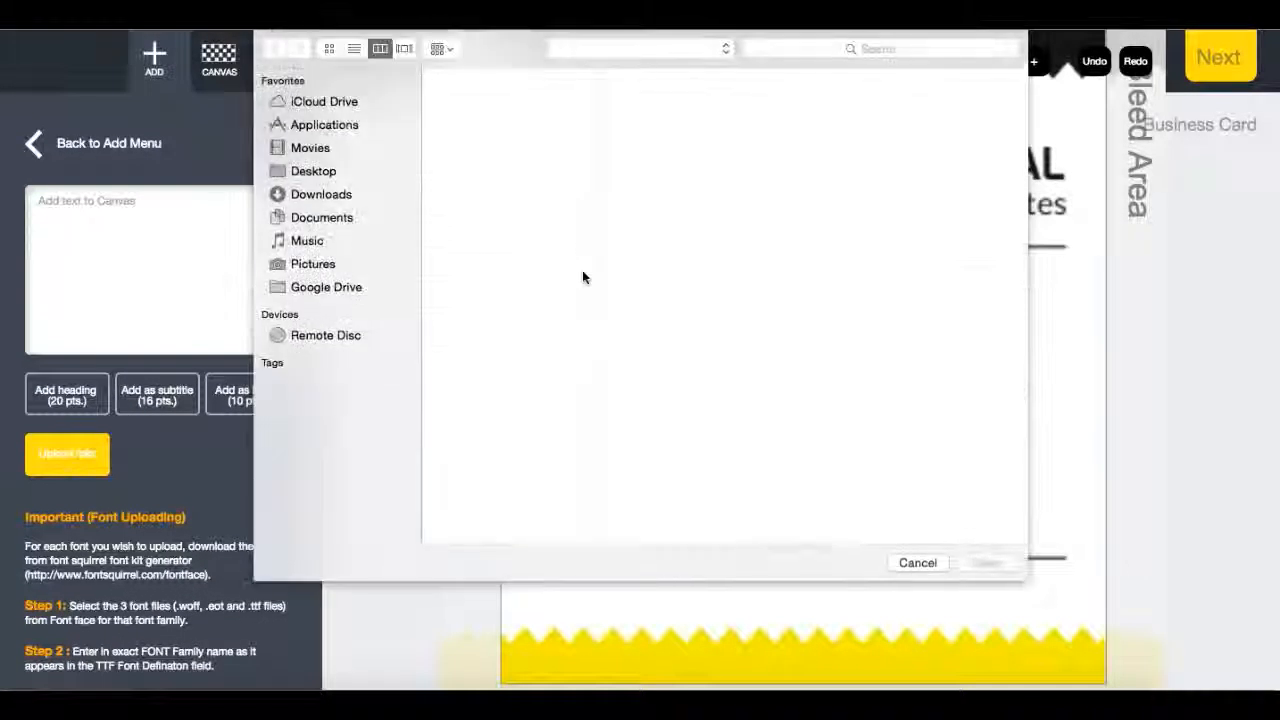
{"action": "left_click", "coordinate": [677, 248]}
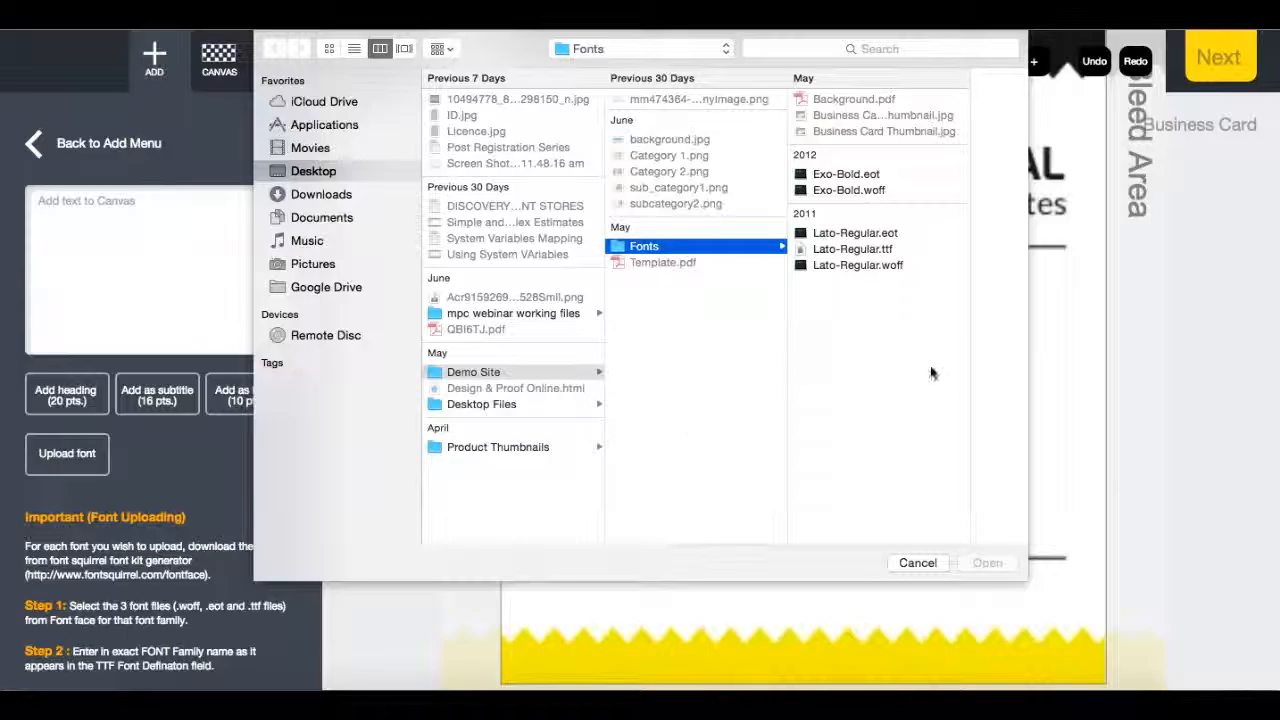
{"action": "left_click_drag", "start_coordinate": [850, 232], "coordinate": [855, 265]}
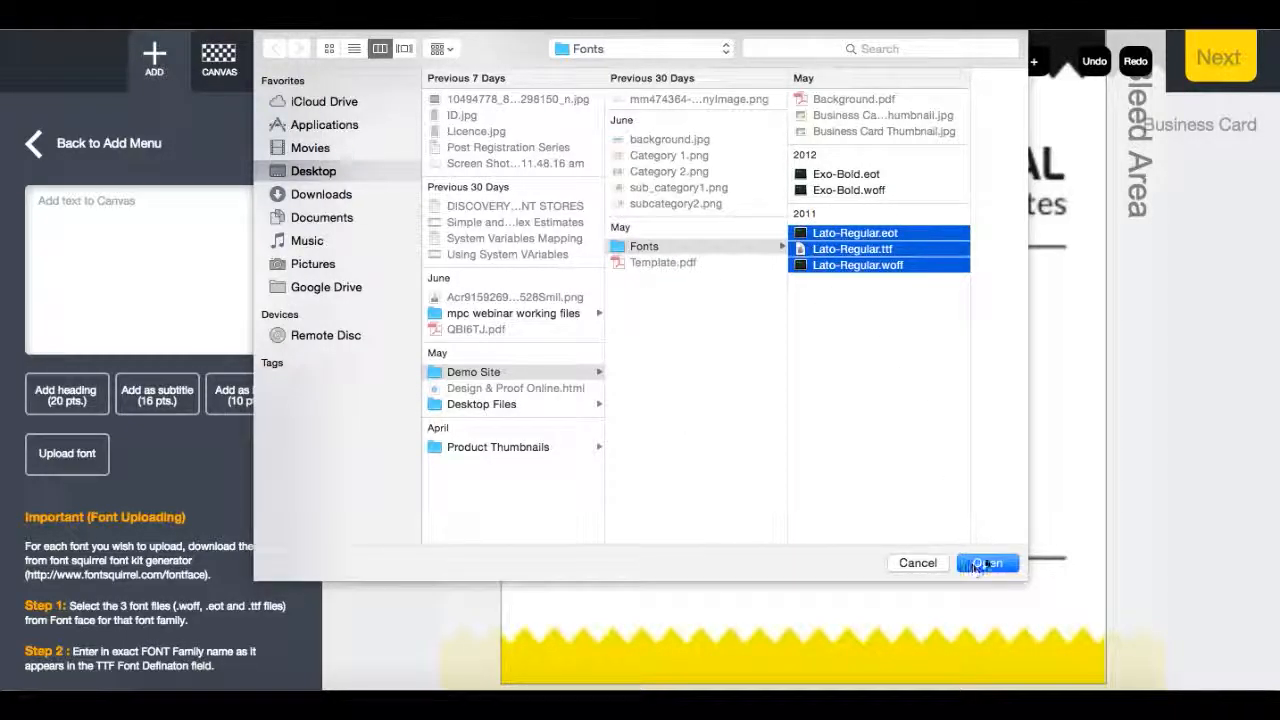
{"action": "left_click", "coordinate": [987, 564]}
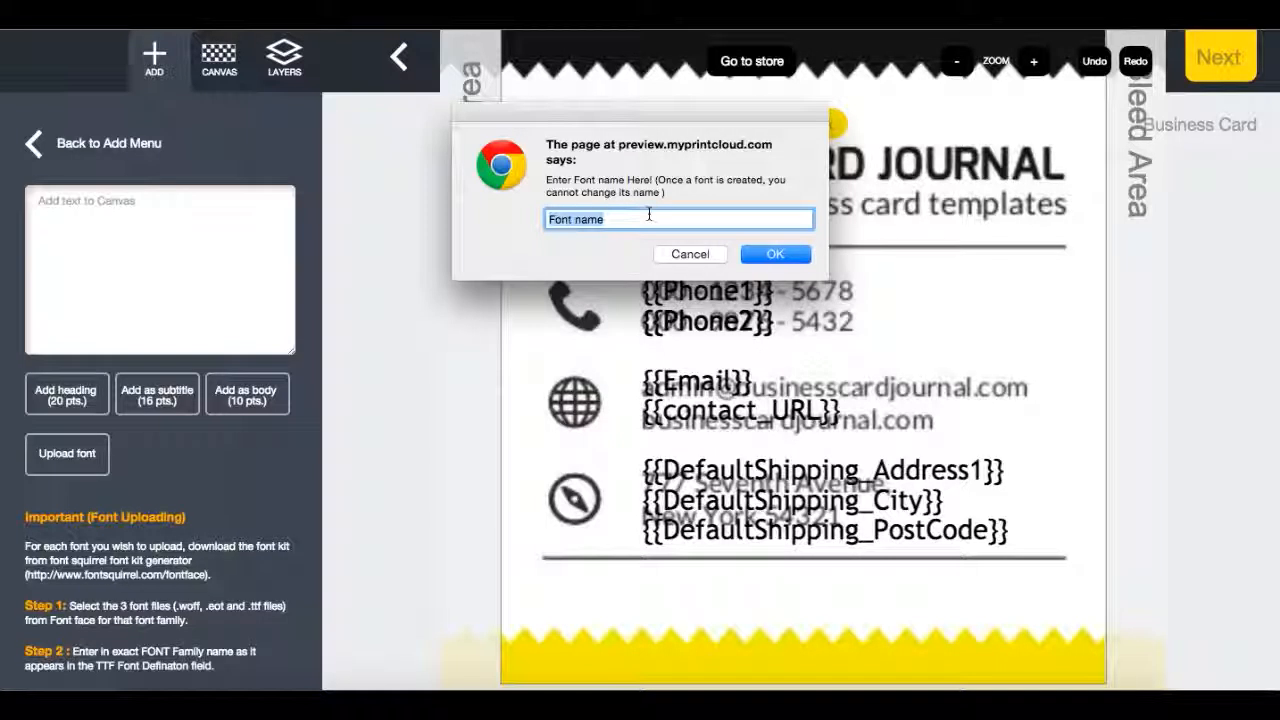
Step: Name the uploaded font Lato-Regular
{"action": "type", "text": "La"}
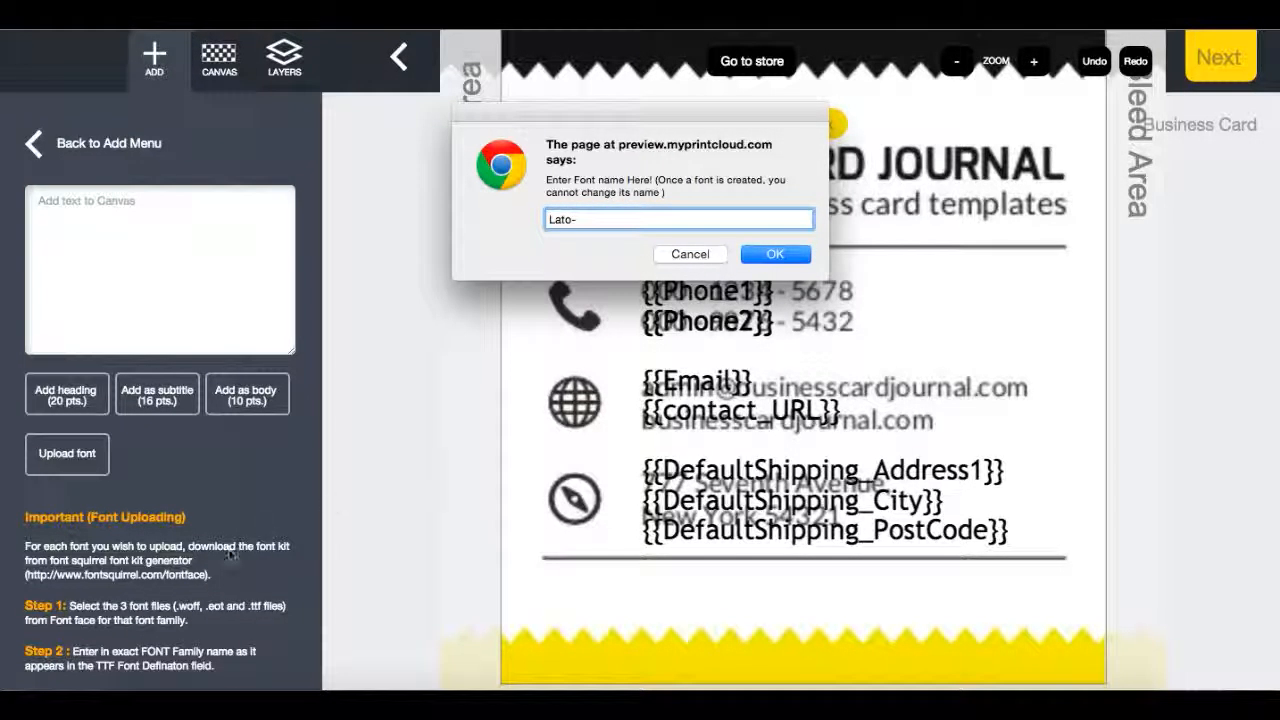
{"action": "type", "text": "to-"}
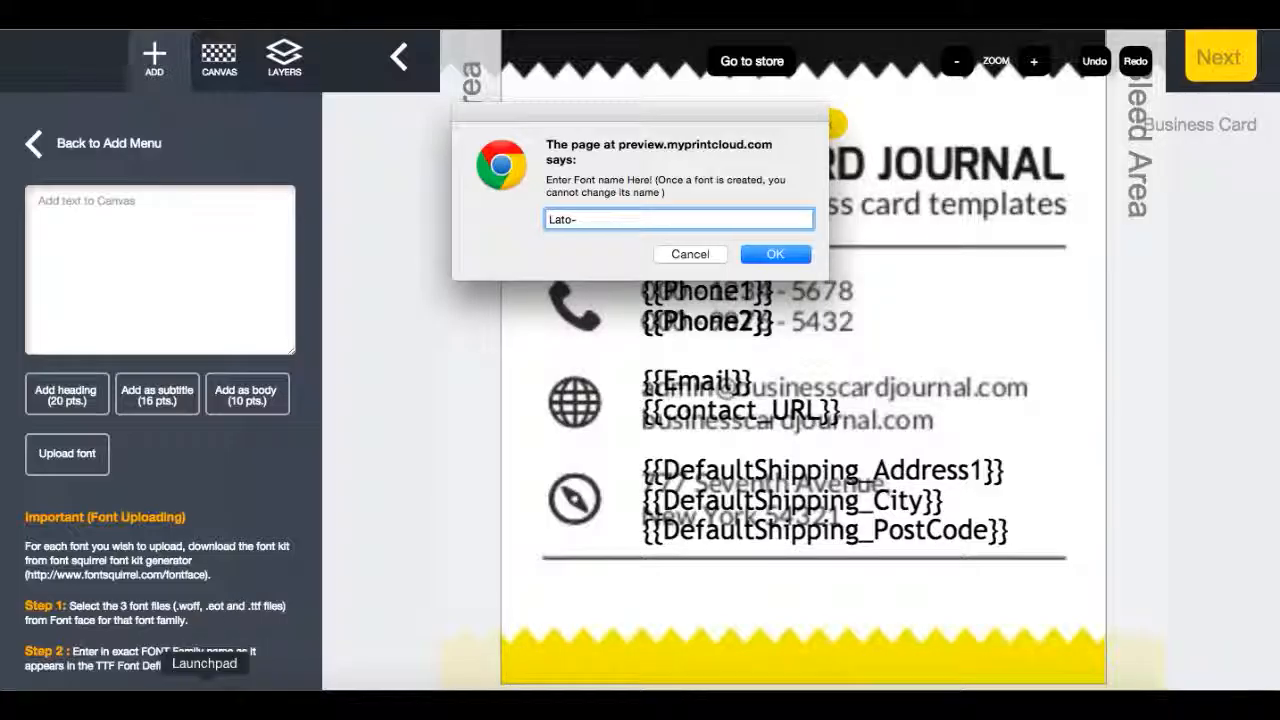
{"action": "type", "text": "Regular"}
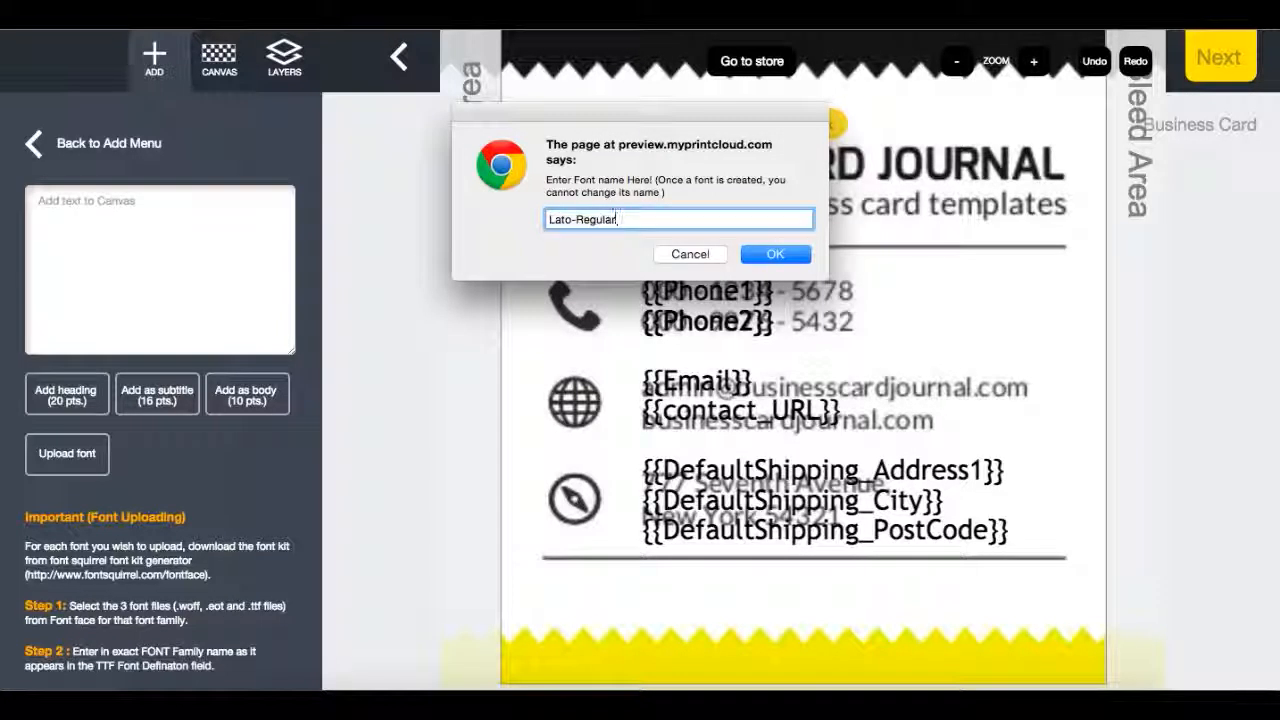
{"action": "key", "text": "Return"}
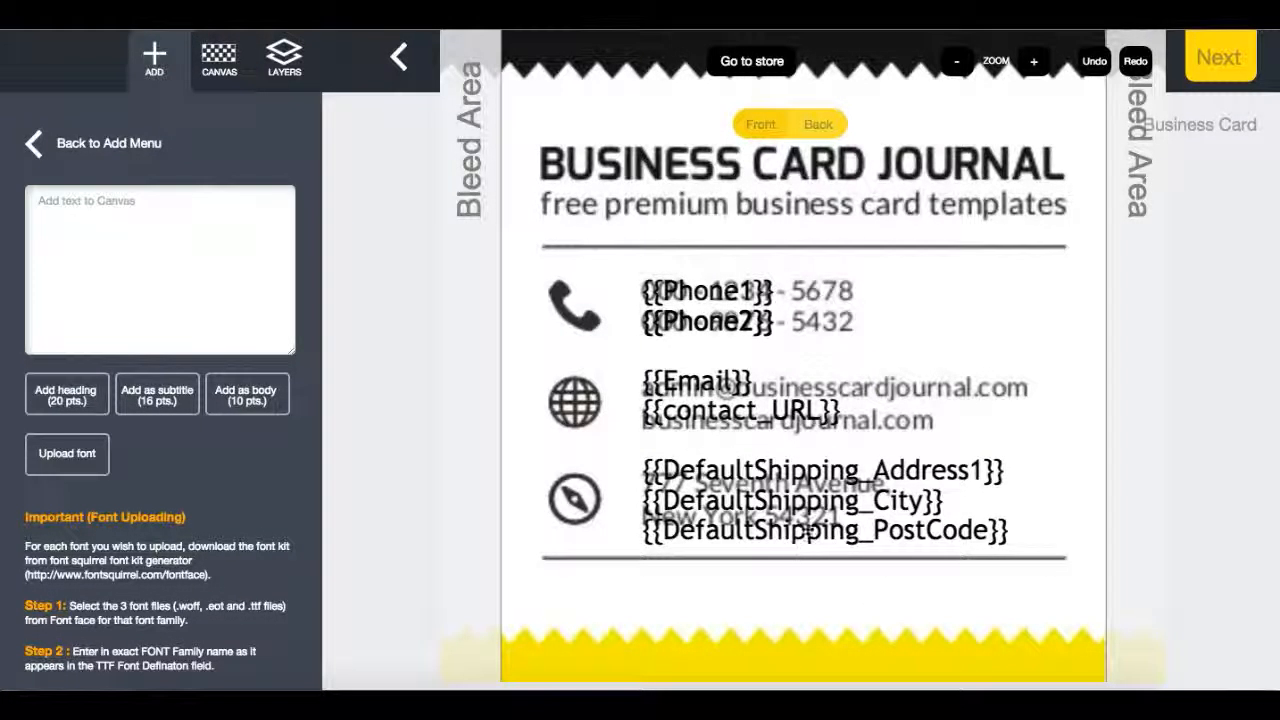
Step: Unlock the contact text box's formatting and change its font to Lato-Regular
{"action": "left_click", "coordinate": [726, 492]}
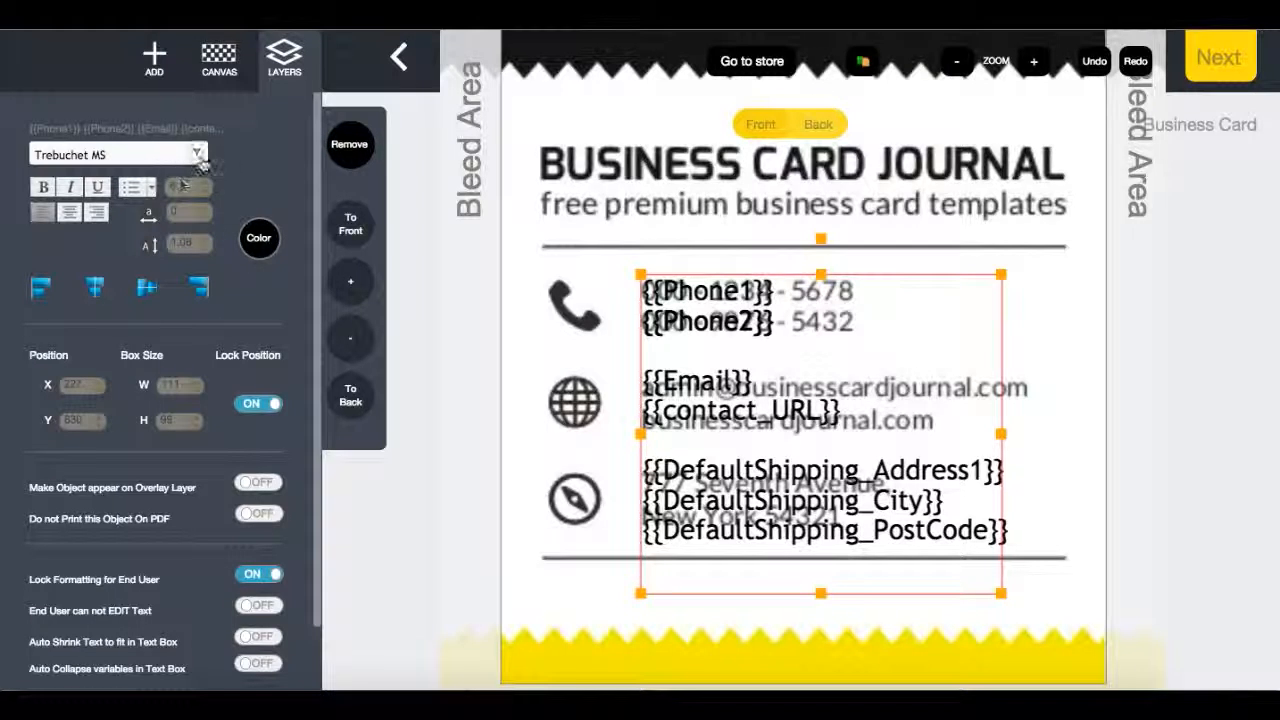
{"action": "left_click", "coordinate": [258, 574]}
{"action": "left_click", "coordinate": [197, 153]}
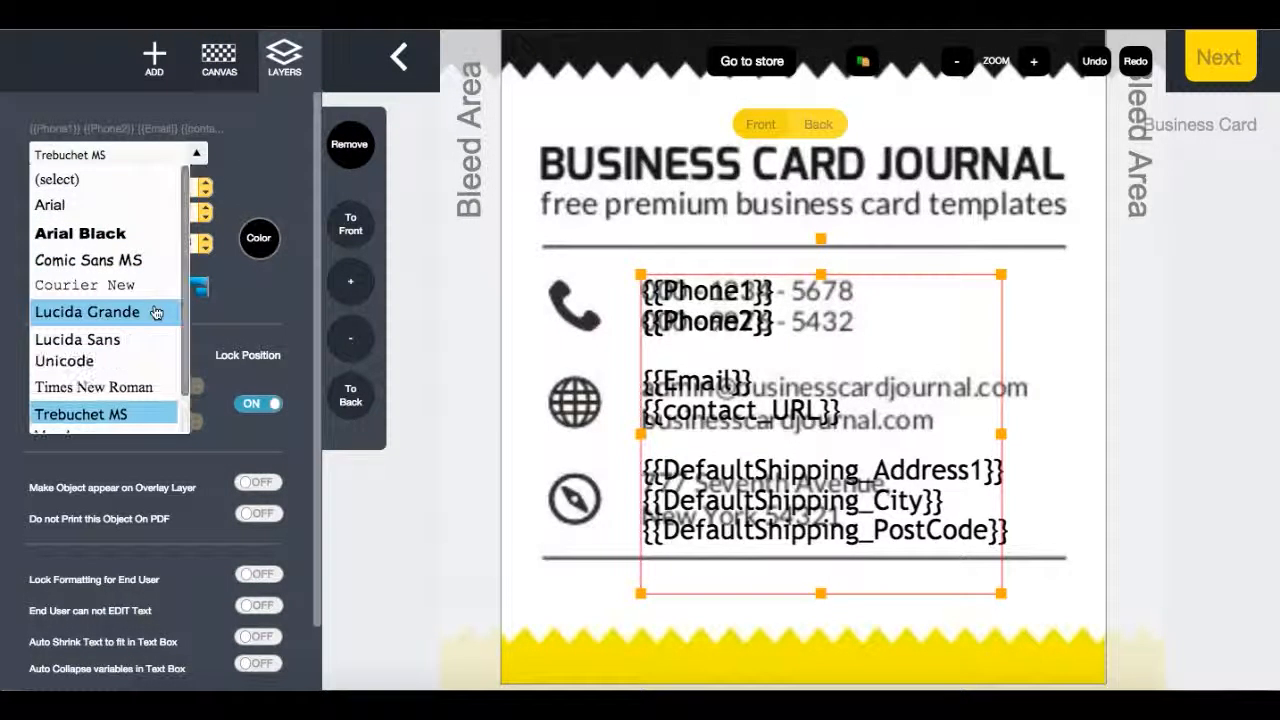
{"action": "scroll", "coordinate": [156, 313], "scroll_direction": "down", "scroll_amount": 5}
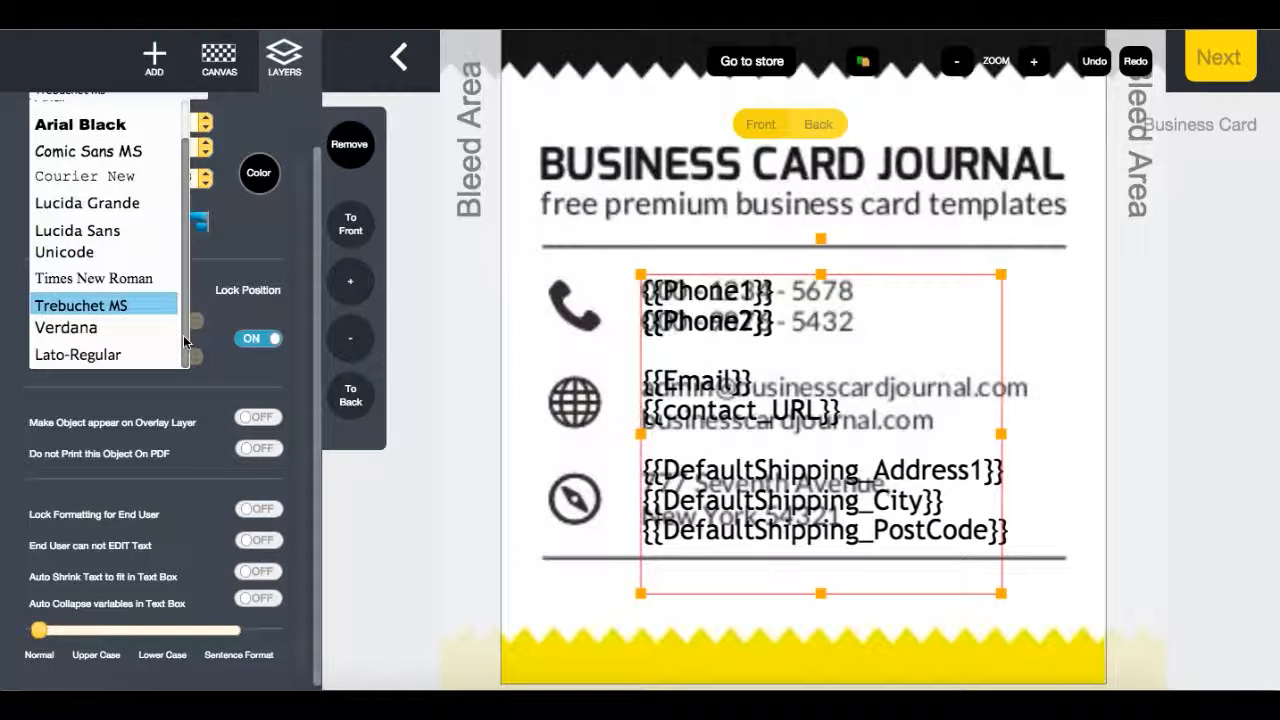
{"action": "left_click", "coordinate": [137, 355]}
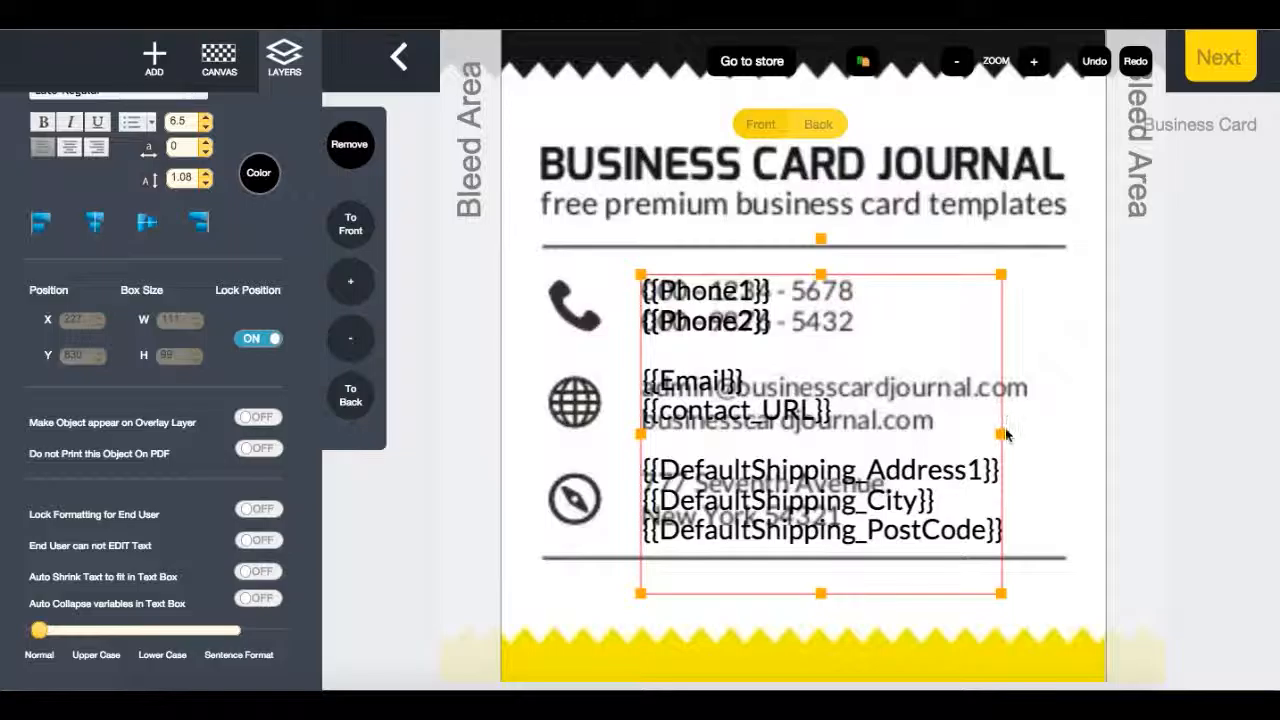
Step: Unlock the contact text box, widen it to the divider lines' right end, shorten it to just above the lower line, and relock its position
{"action": "left_click", "coordinate": [241, 343]}
{"action": "left_click_drag", "start_coordinate": [1001, 434], "coordinate": [1067, 430]}
{"action": "left_click_drag", "start_coordinate": [853, 595], "coordinate": [853, 537]}
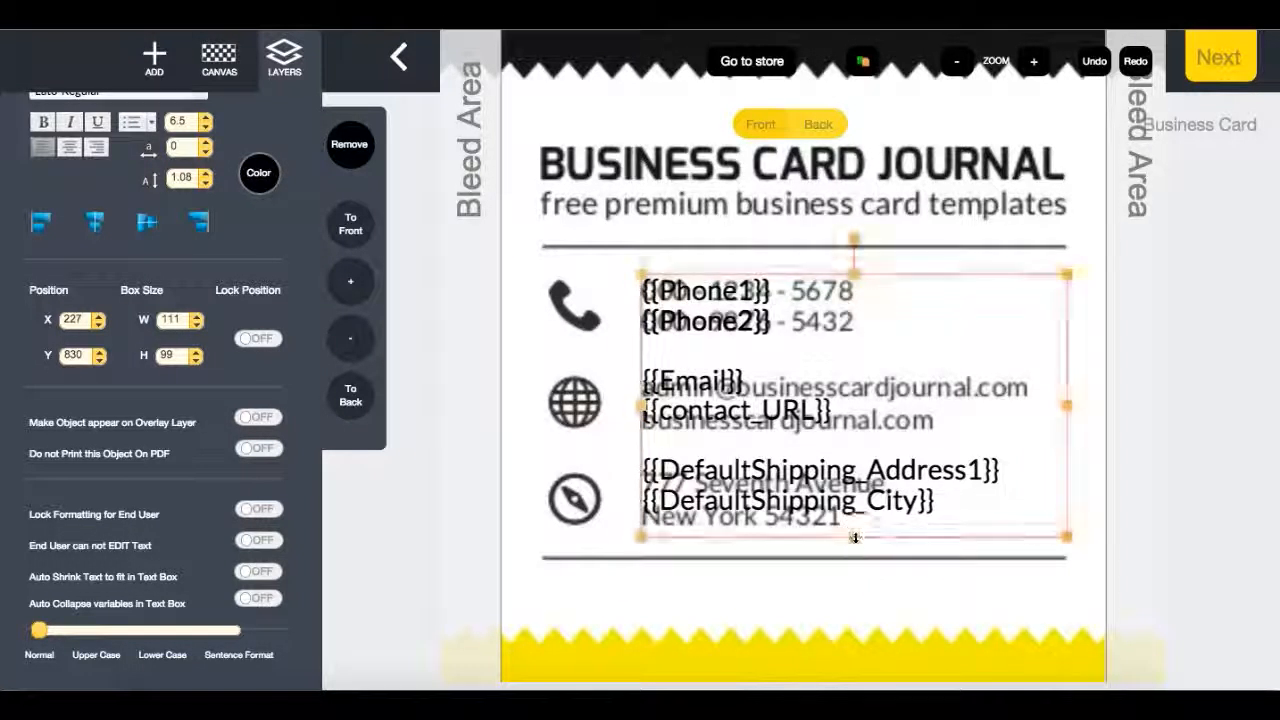
{"action": "left_click", "coordinate": [262, 339]}
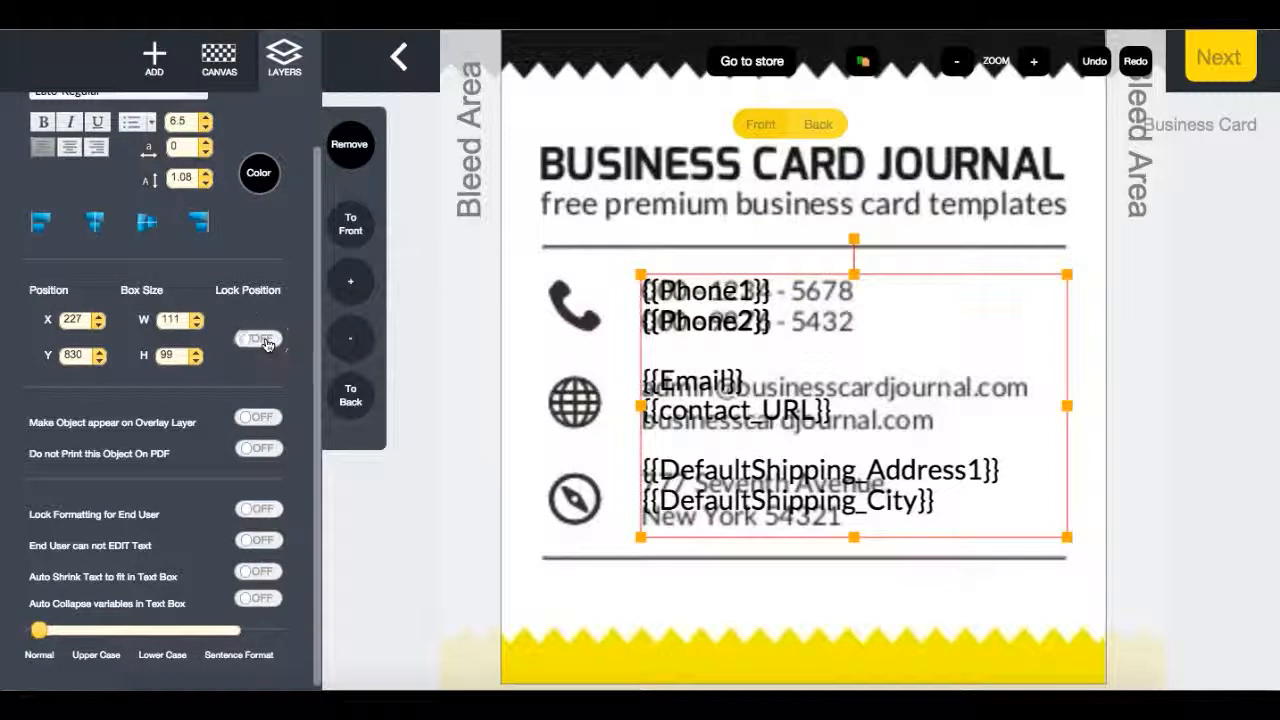
Step: Show the Back side of the business card
{"action": "left_click", "coordinate": [818, 124]}
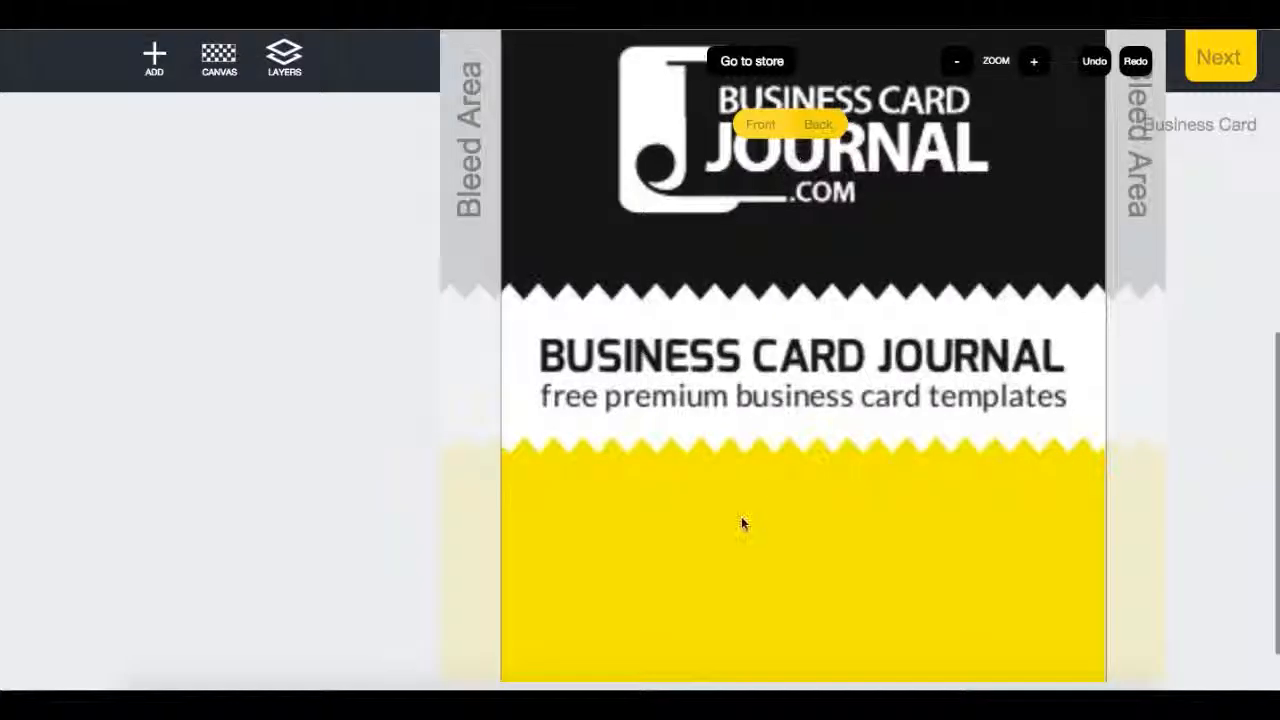
Step: Add an image placeholder to the back of the business card
{"action": "scroll", "coordinate": [741, 516], "scroll_direction": "down", "scroll_amount": 1}
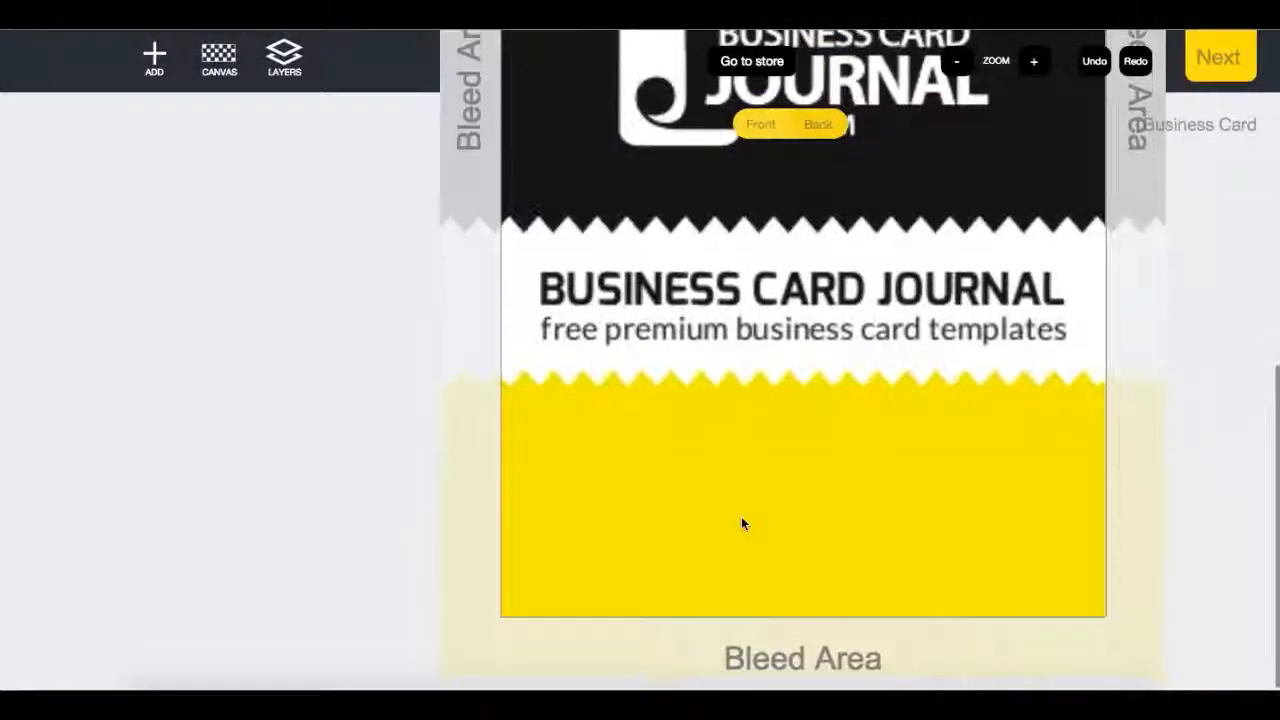
{"action": "left_click", "coordinate": [154, 57]}
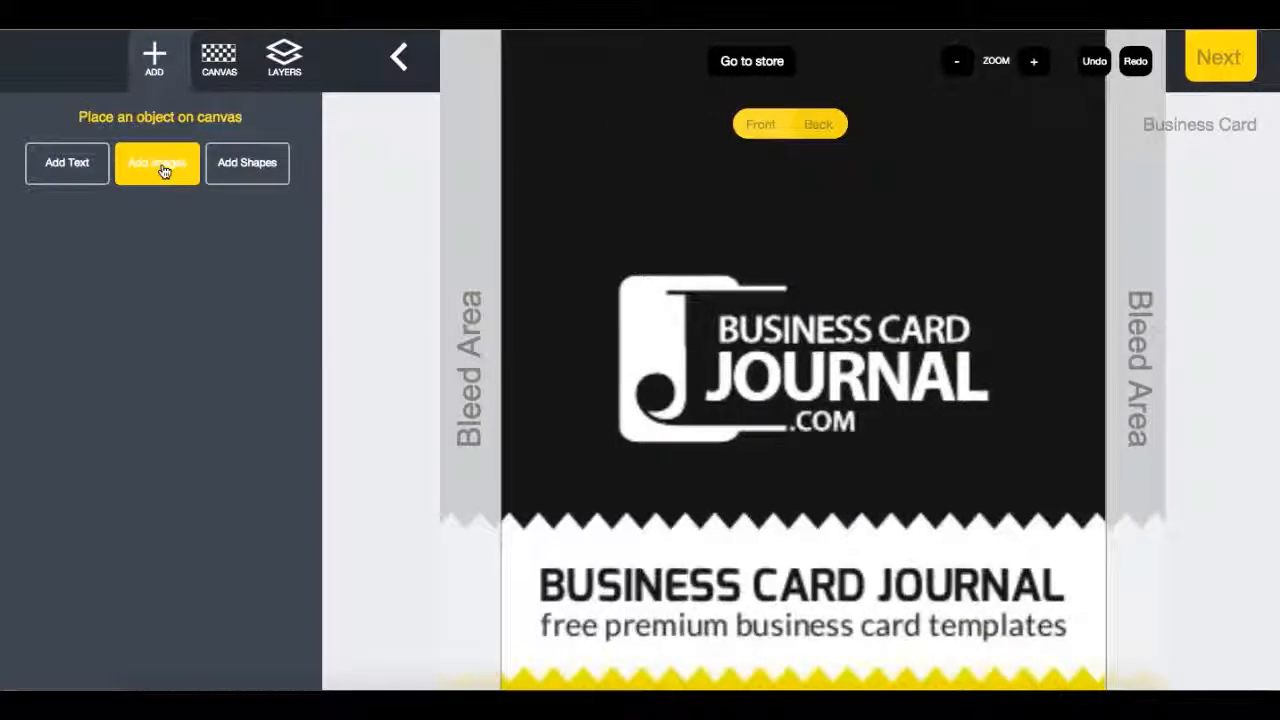
{"action": "left_click", "coordinate": [163, 171]}
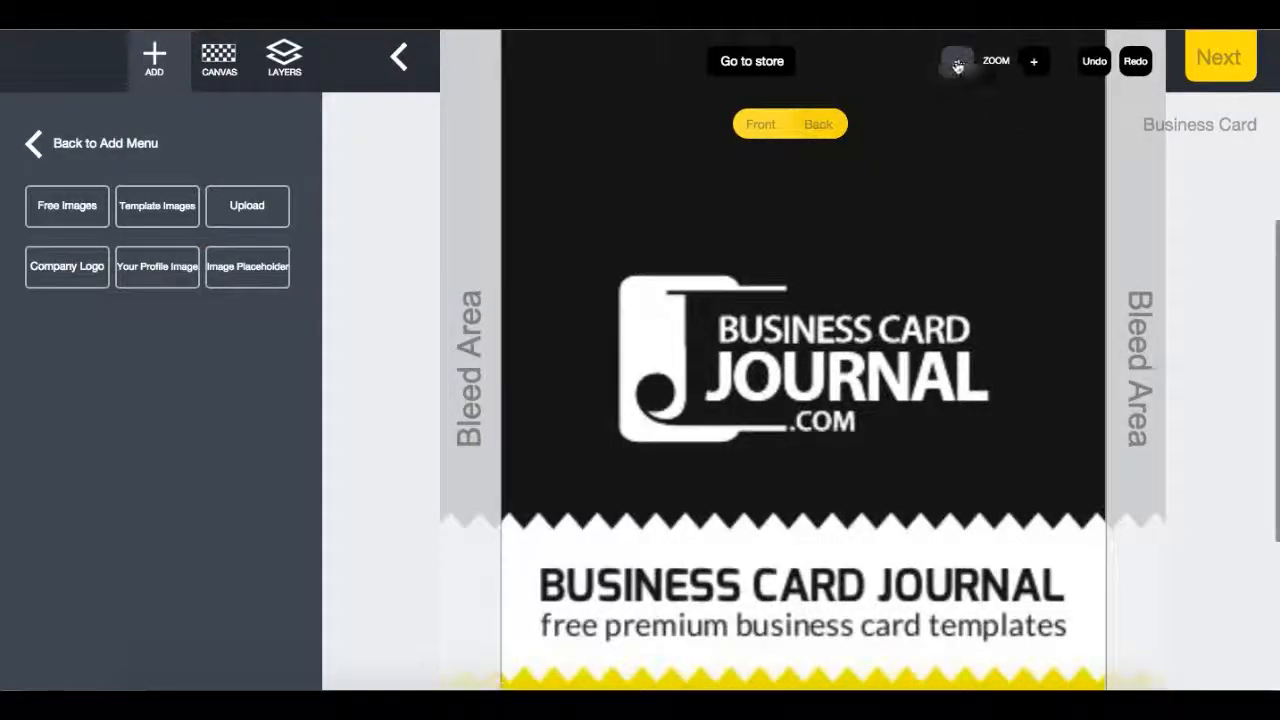
{"action": "left_click", "coordinate": [956, 62]}
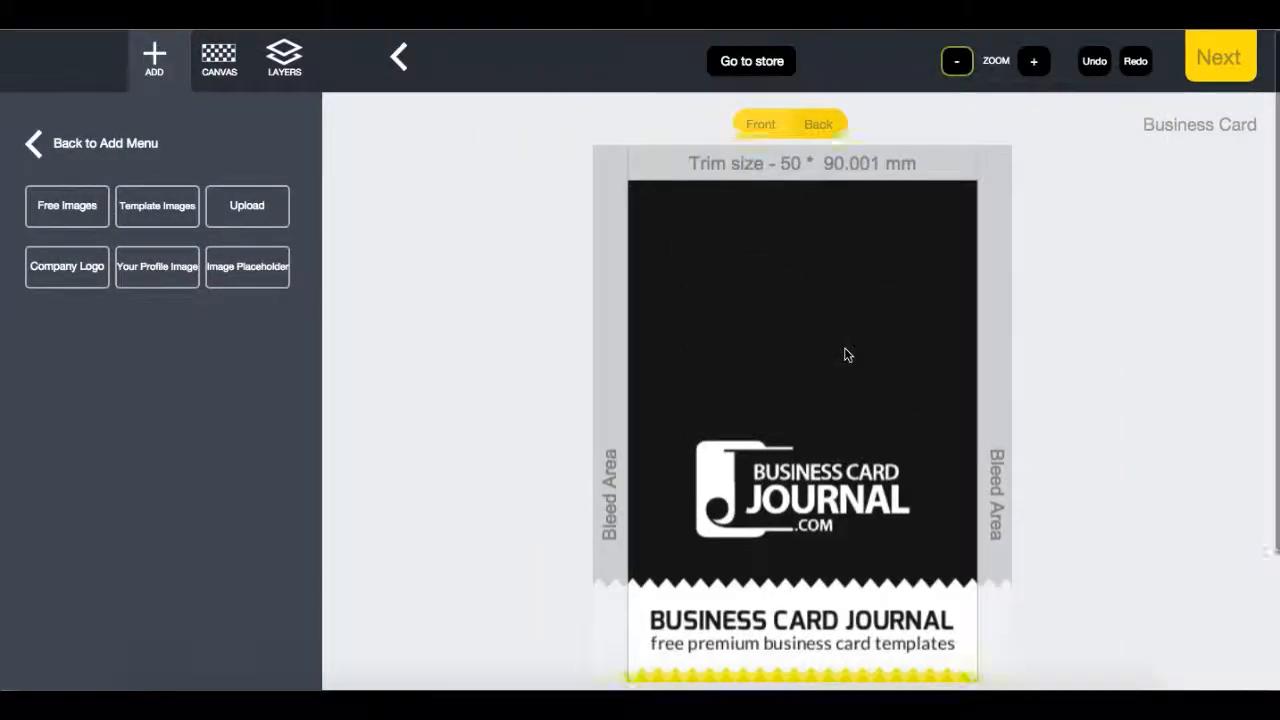
{"action": "scroll", "coordinate": [845, 355], "scroll_direction": "down", "scroll_amount": 2}
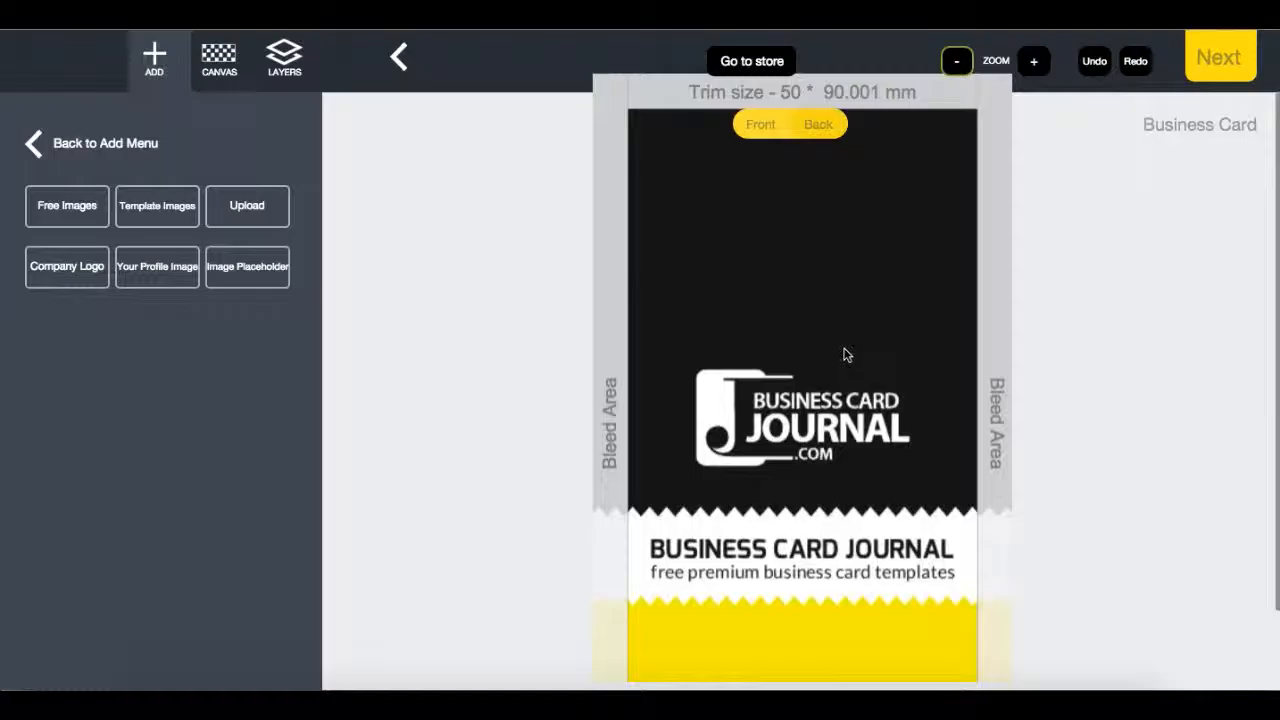
{"action": "left_click", "coordinate": [270, 288]}
Step: Shrink the image placeholder to about 60% of the card's width and place it centred in the black area above the logo
{"action": "left_click_drag", "start_coordinate": [834, 611], "coordinate": [737, 271]}
{"action": "right_click", "coordinate": [614, 194]}
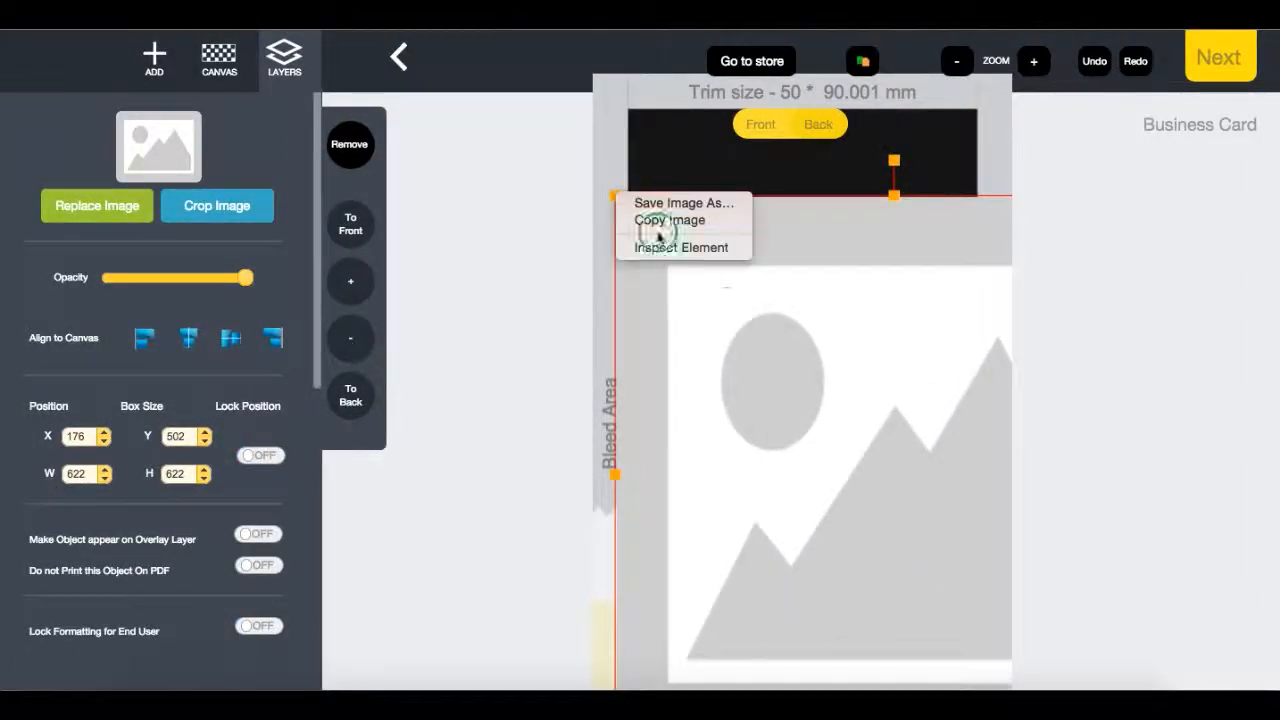
{"action": "left_click", "coordinate": [793, 383]}
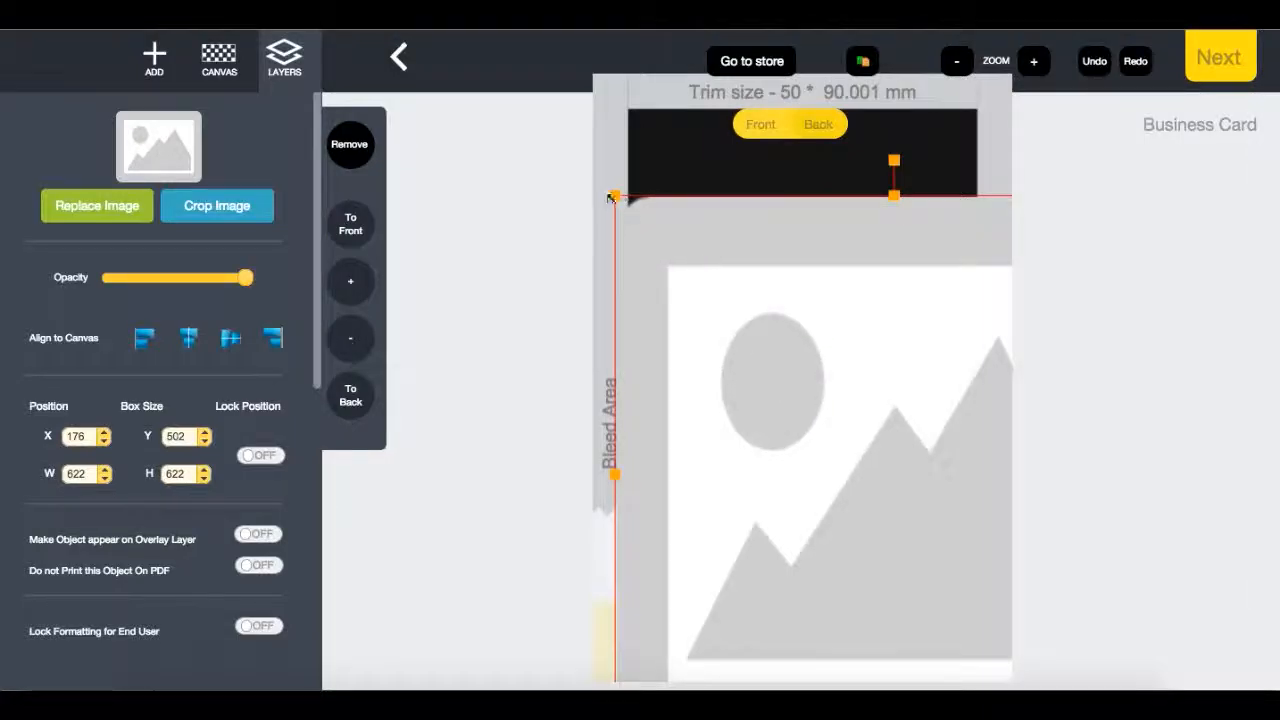
{"action": "left_click_drag", "start_coordinate": [612, 197], "coordinate": [719, 243]}
{"action": "left_click_drag", "start_coordinate": [666, 147], "coordinate": [728, 189]}
{"action": "left_click_drag", "start_coordinate": [797, 274], "coordinate": [777, 224]}
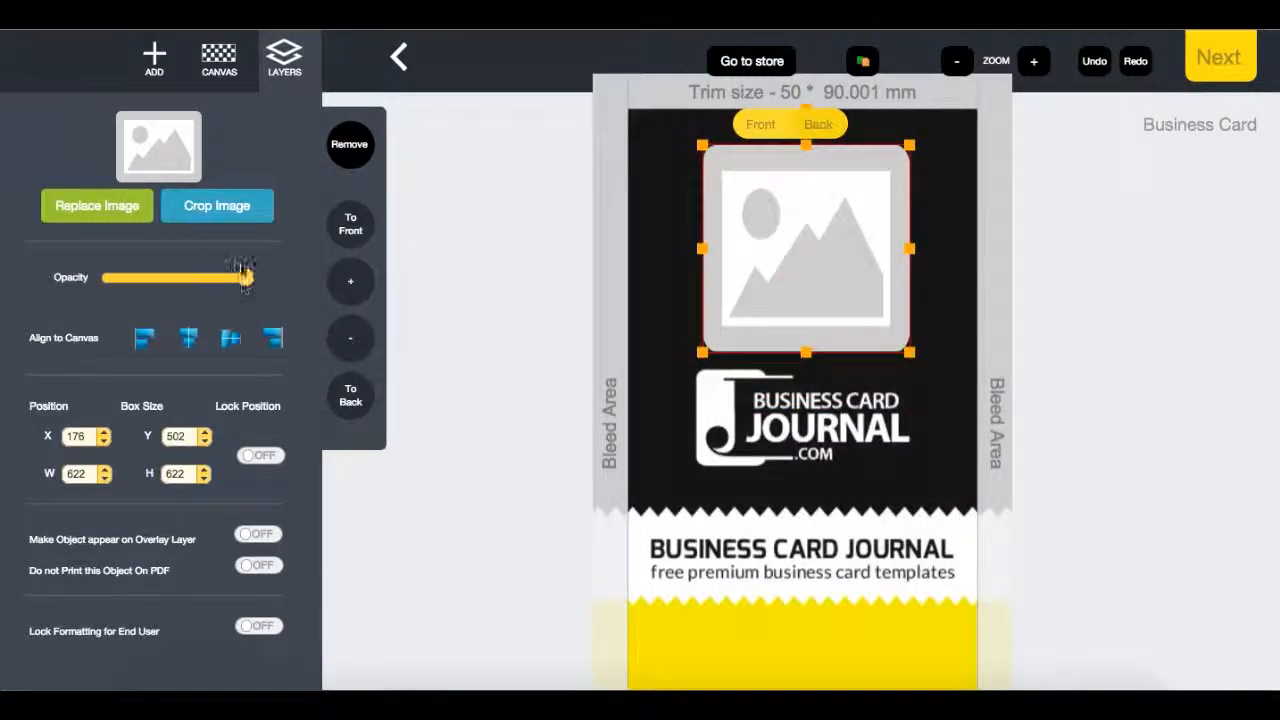
Step: Reduce the image placeholder's opacity to about 60% and lock its position, leaving its formatting unlocked for the end user
{"action": "left_click_drag", "start_coordinate": [245, 278], "coordinate": [192, 284]}
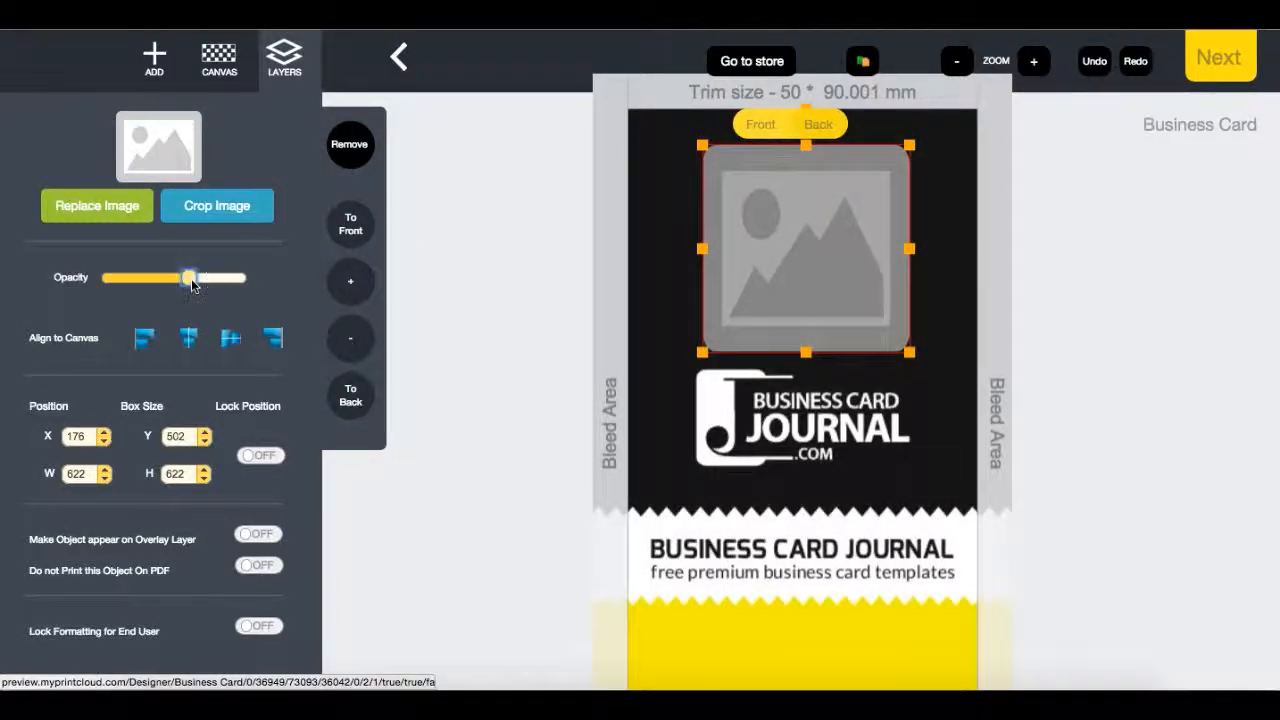
{"action": "left_click", "coordinate": [260, 457]}
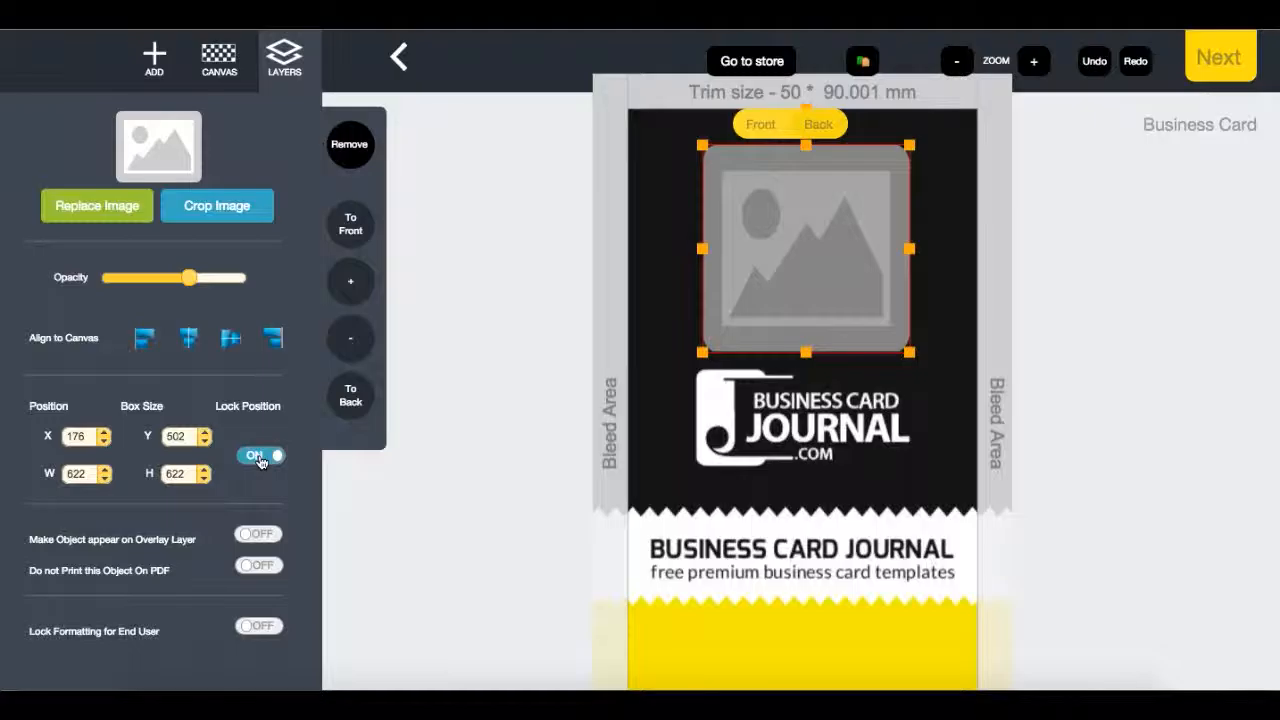
{"action": "left_click", "coordinate": [258, 628]}
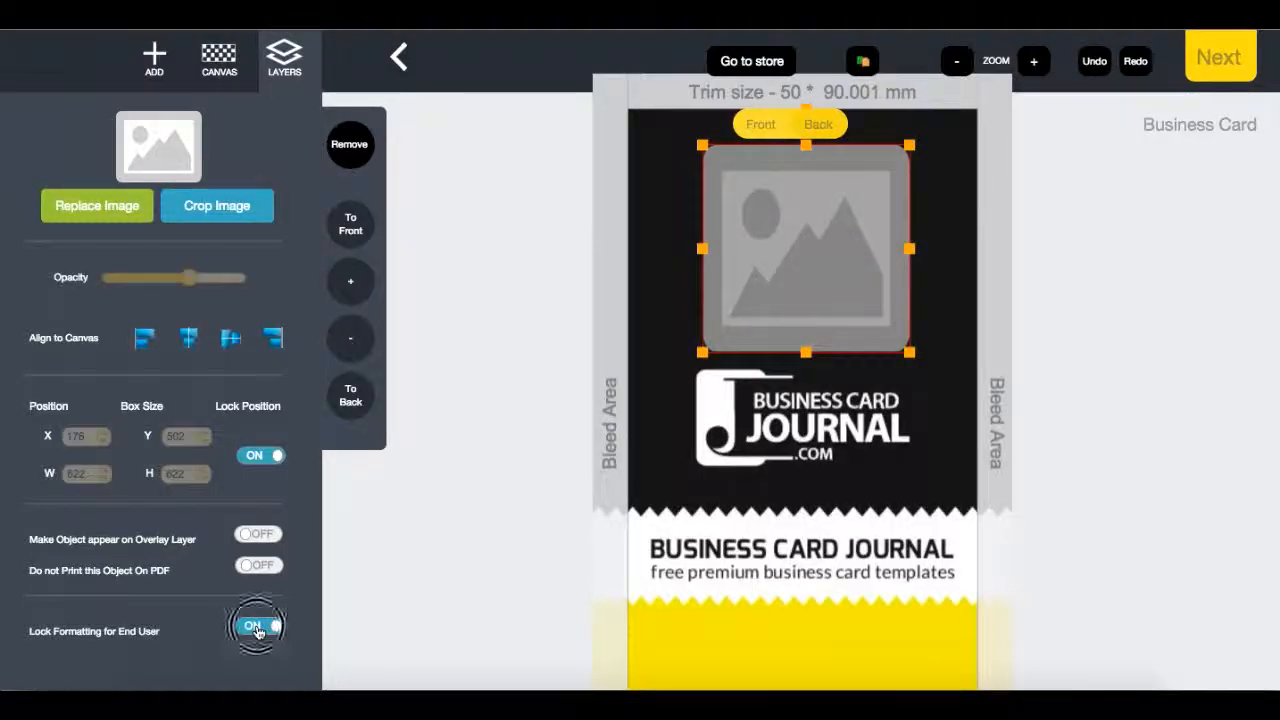
{"action": "left_click", "coordinate": [258, 628]}
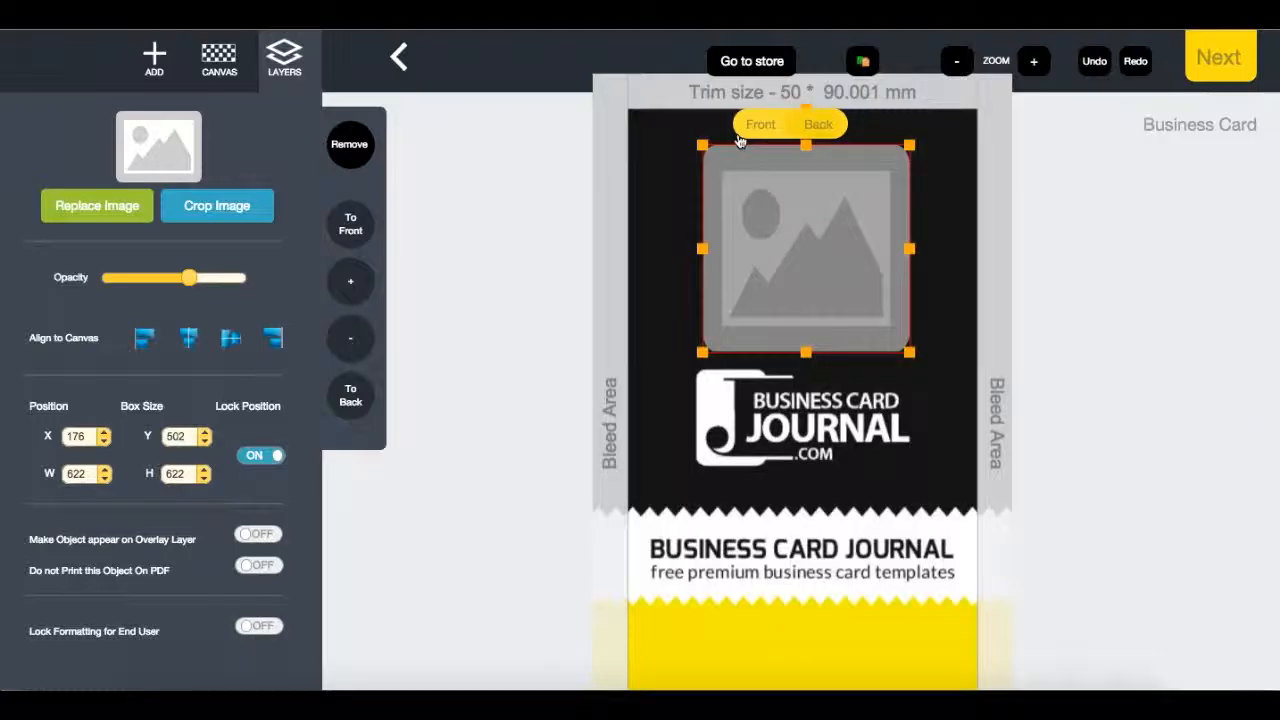
Step: Generate the Business Card template's preview and close it
{"action": "left_click", "coordinate": [1232, 62]}
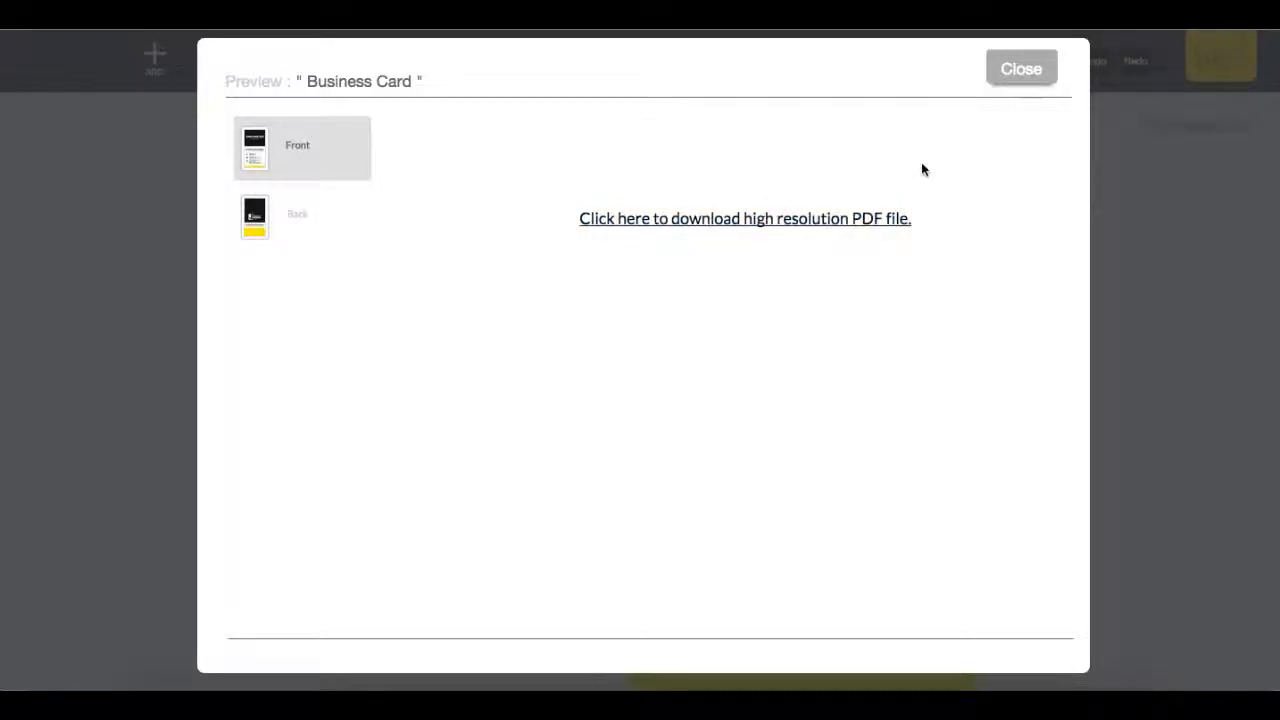
{"action": "left_click", "coordinate": [1019, 69]}
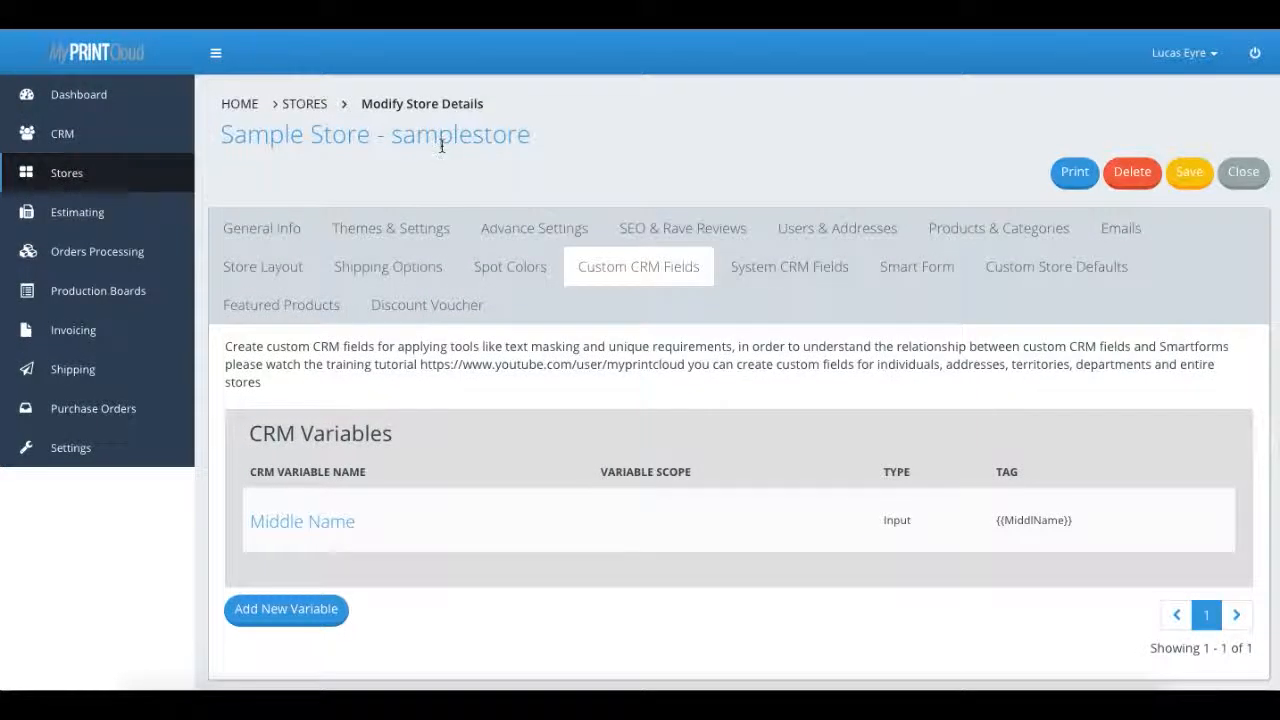
Step: Save the Sample Store's details and open its default domain preview.myprintcloud.com/store/samplestore
{"action": "left_click", "coordinate": [1191, 174]}
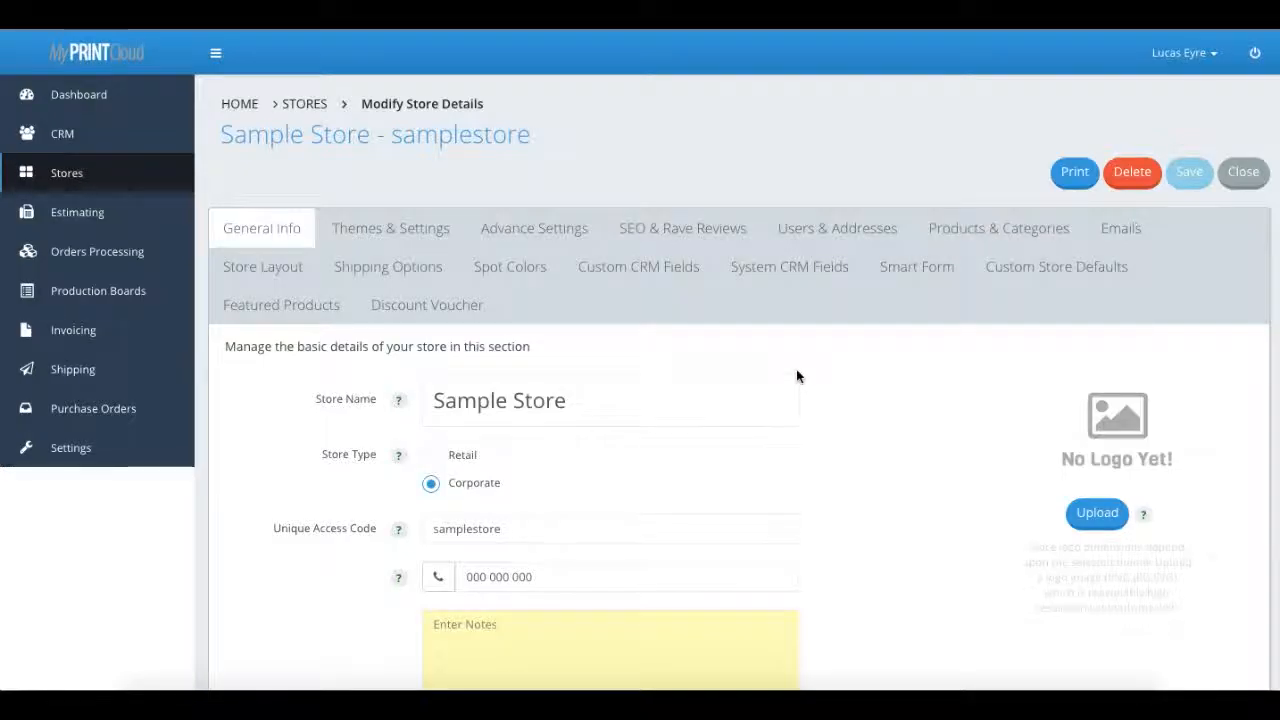
{"action": "scroll", "coordinate": [797, 372], "scroll_direction": "down", "scroll_amount": 3}
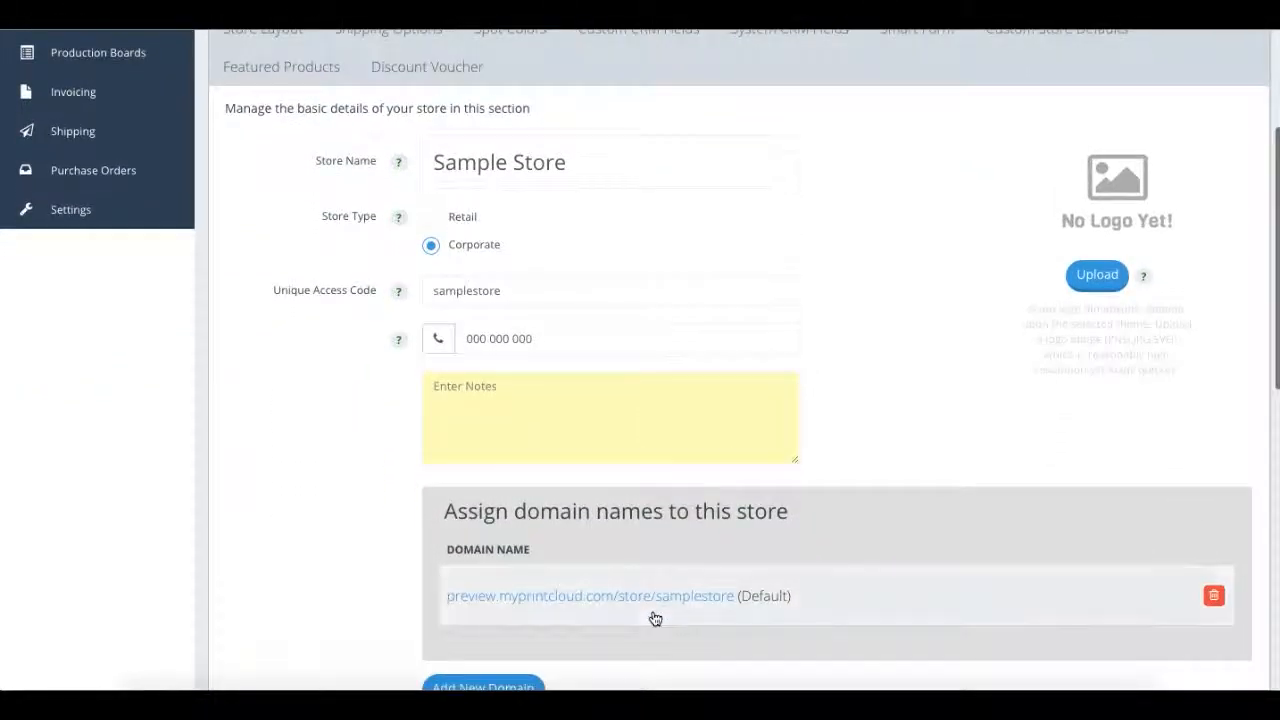
{"action": "left_click", "coordinate": [663, 598]}
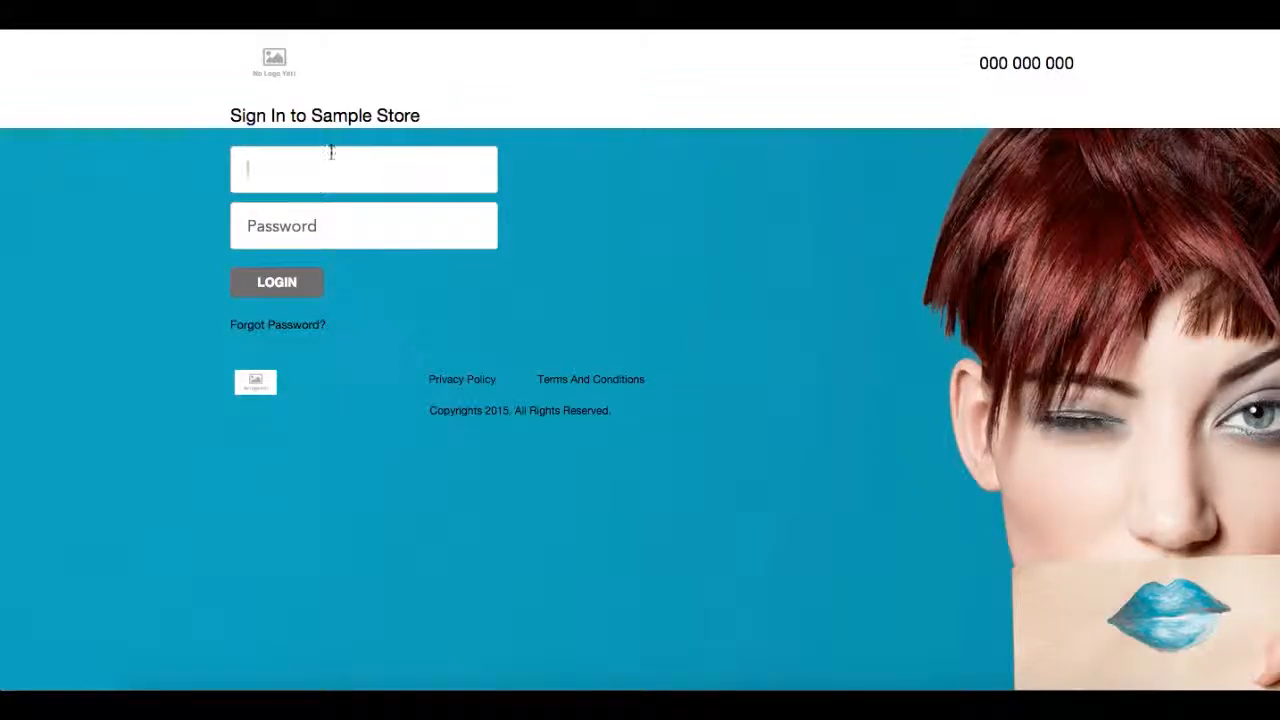
Step: Sign in to the Sample Store with the default user's e-mail and account password
{"action": "key", "text": "super+v"}
{"action": "left_click", "coordinate": [315, 244]}
{"action": "type", "text": "••••"}
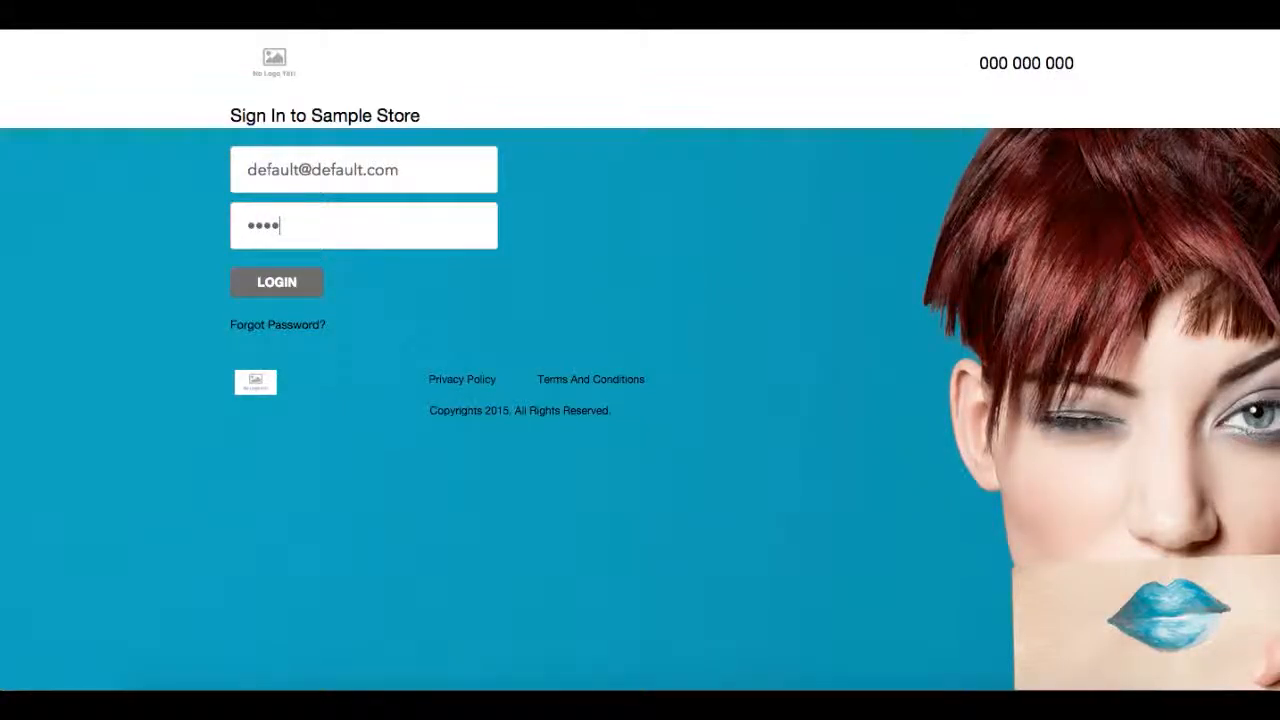
{"action": "type", "text": "••••"}
{"action": "key", "text": "Return"}
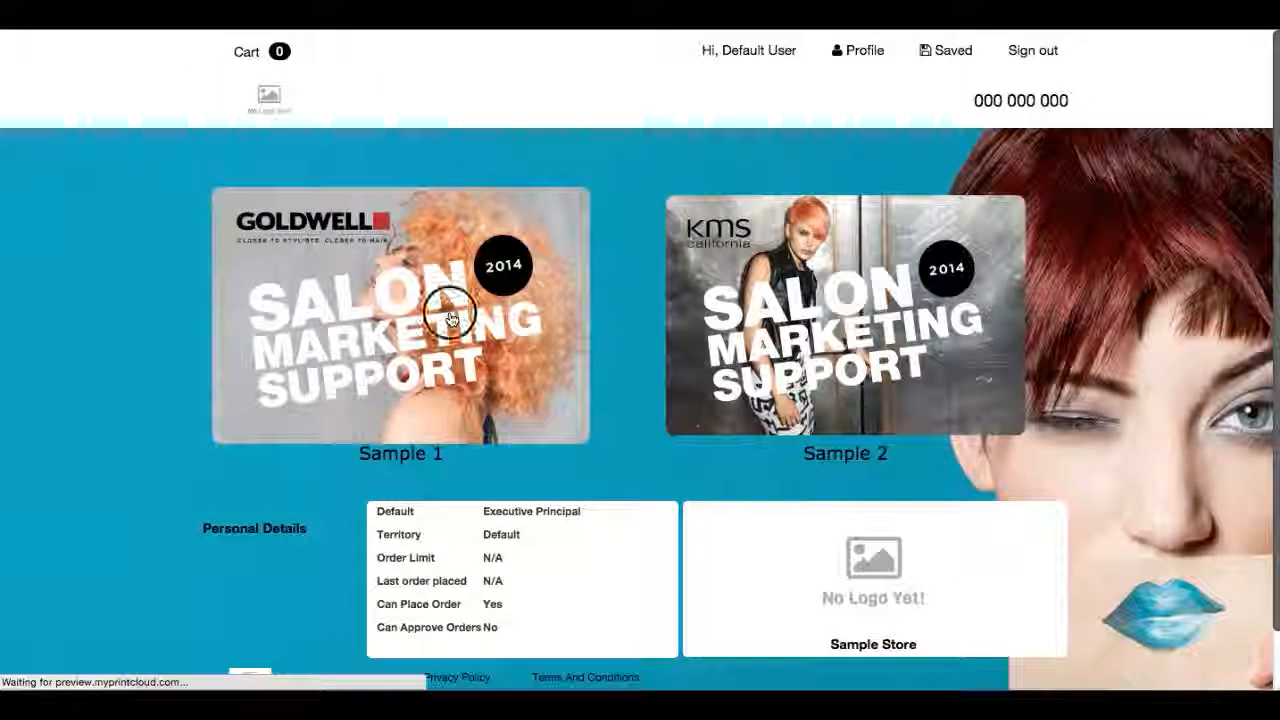
Step: Open the Sample 1 category's Business Card for designing and check the contact details on its front
{"action": "left_click", "coordinate": [447, 304]}
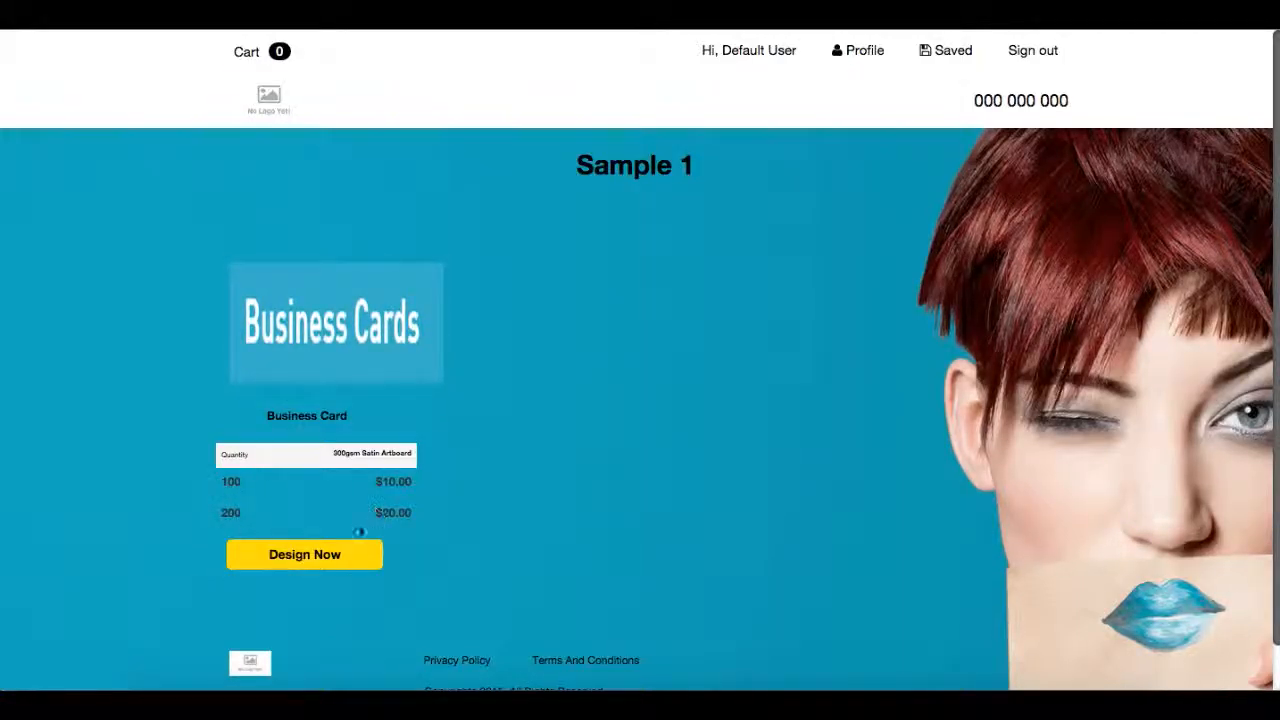
{"action": "left_click", "coordinate": [329, 558]}
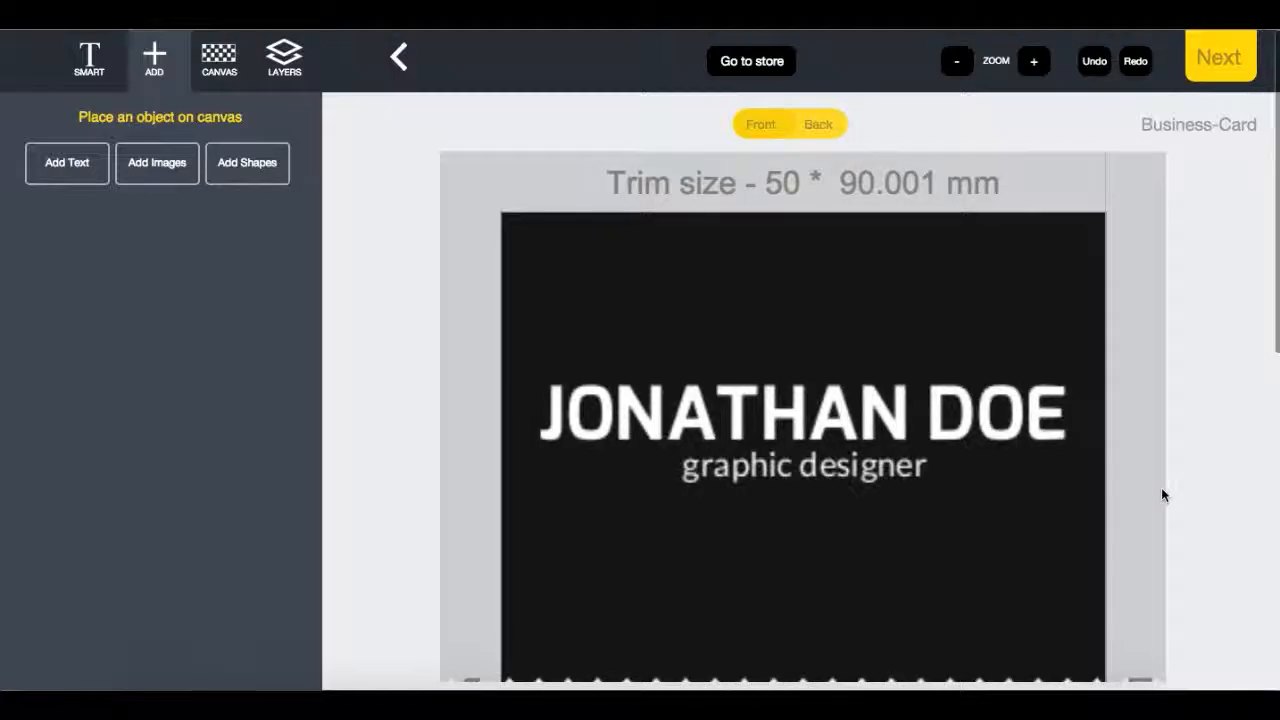
{"action": "scroll", "coordinate": [1173, 310], "scroll_direction": "down", "scroll_amount": 6}
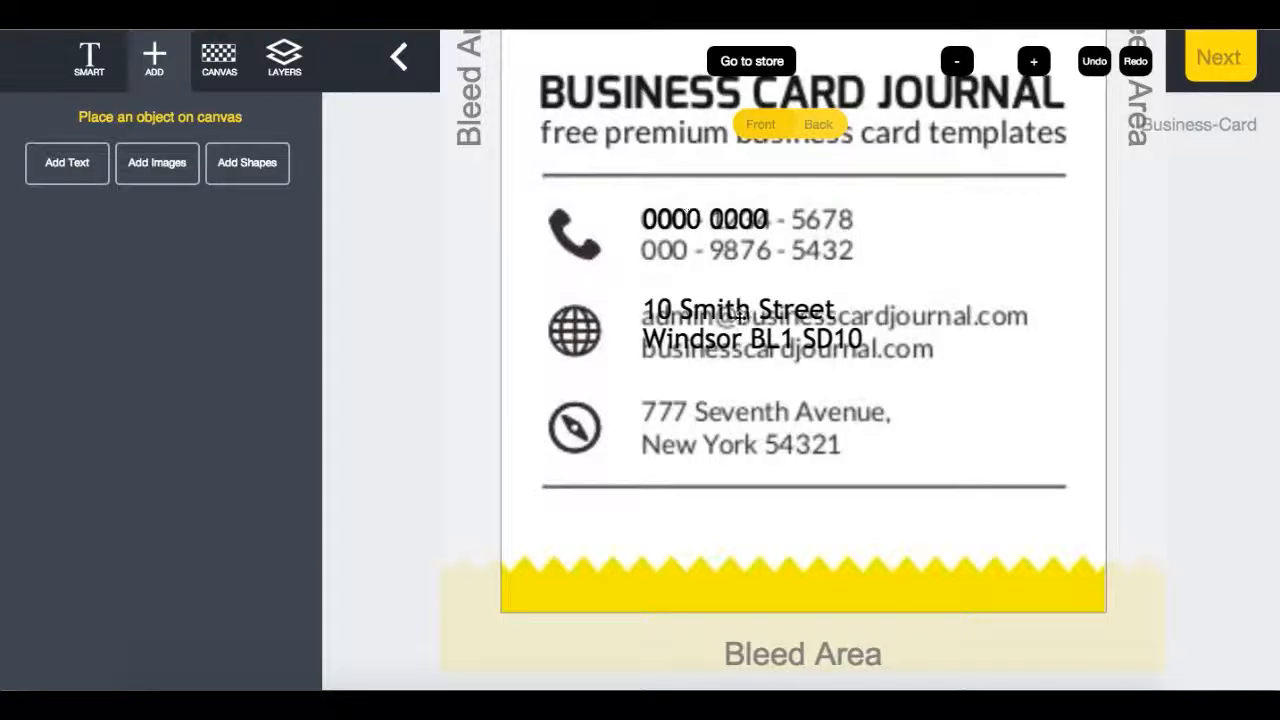
{"action": "left_click", "coordinate": [784, 333]}
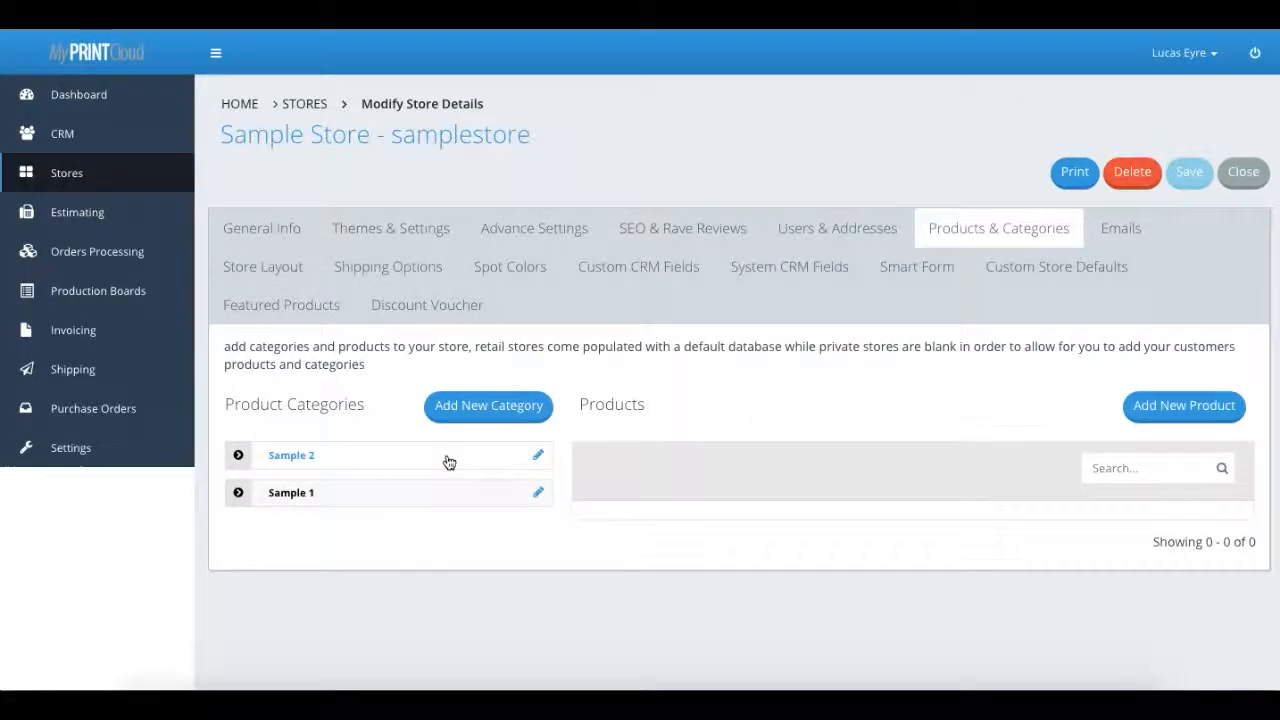
Step: Restrict the Sample 1 Business Card's designer to the Smart form in its template properties, and save the product without opening the designer
{"action": "left_click", "coordinate": [280, 495]}
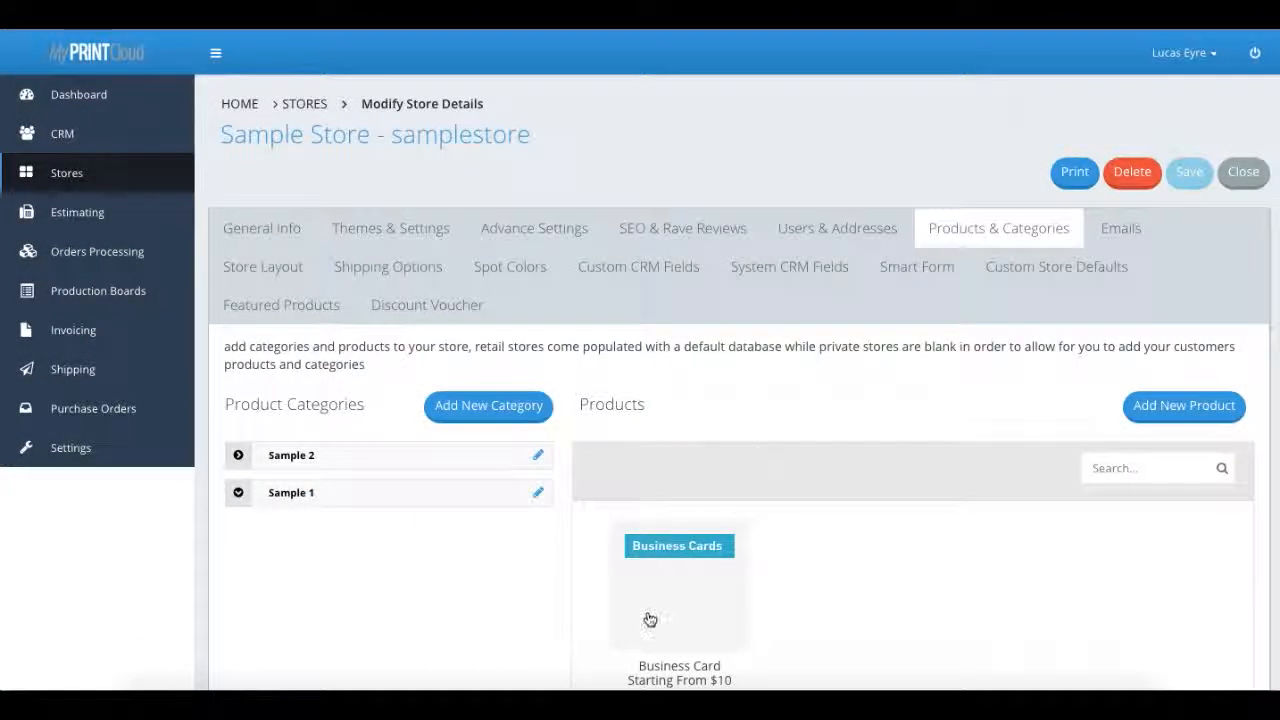
{"action": "left_click", "coordinate": [660, 598]}
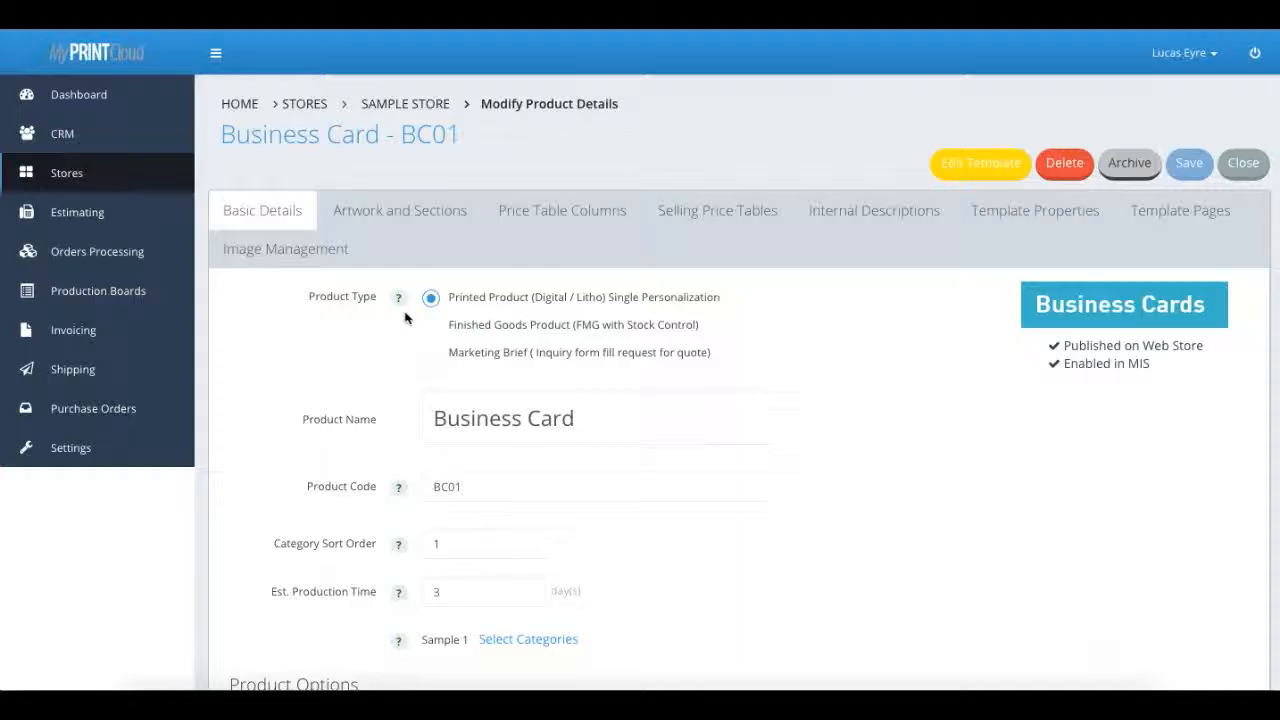
{"action": "left_click", "coordinate": [1088, 222]}
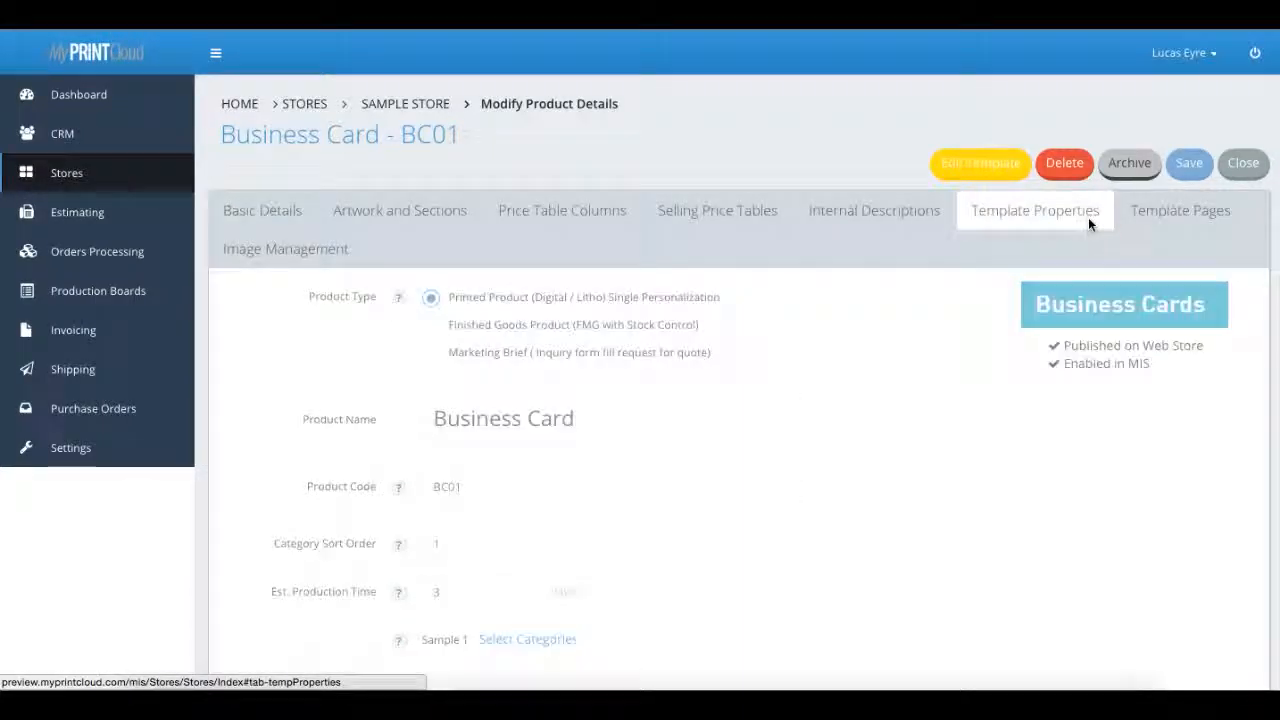
{"action": "scroll", "coordinate": [906, 460], "scroll_direction": "down", "scroll_amount": 5}
{"action": "left_click", "coordinate": [651, 397]}
{"action": "scroll", "coordinate": [946, 451], "scroll_direction": "up", "scroll_amount": 5}
{"action": "left_click", "coordinate": [1205, 164]}
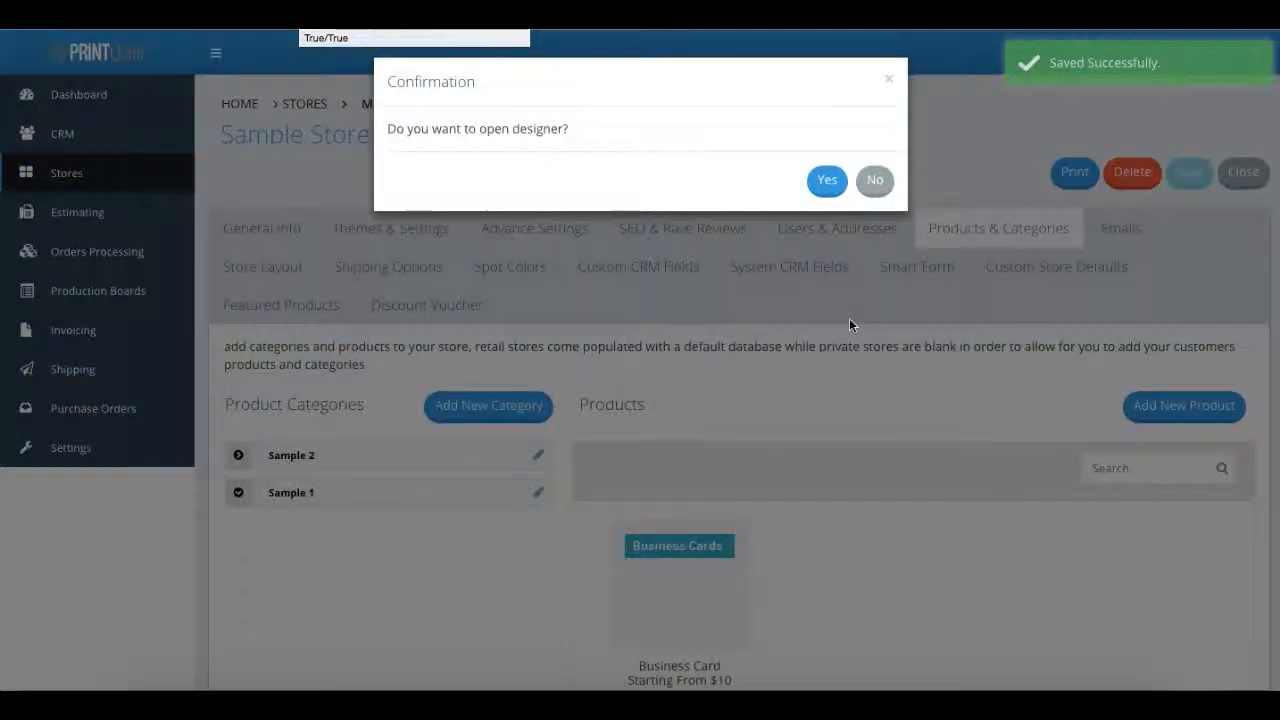
{"action": "left_click", "coordinate": [875, 180]}
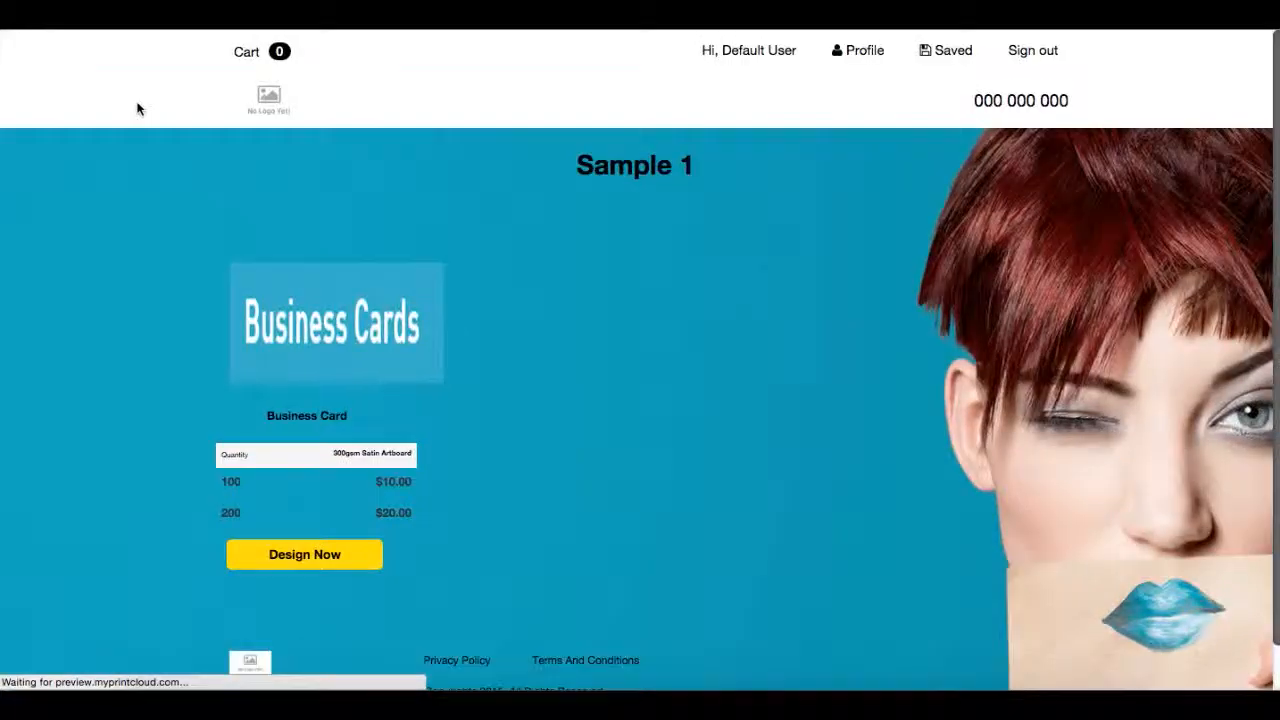
Step: Reopen the Business Card from the store in the designer and bring the front's contact details into view
{"action": "left_click", "coordinate": [312, 366]}
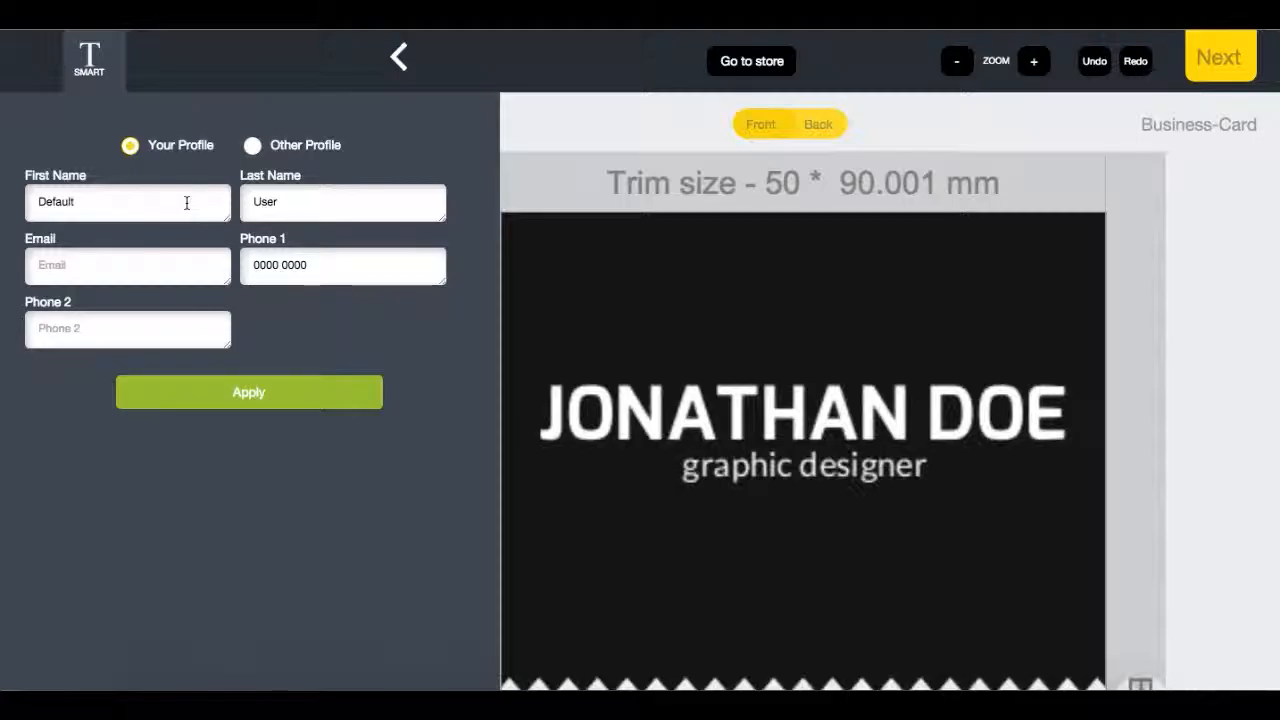
{"action": "scroll", "coordinate": [814, 526], "scroll_direction": "down", "scroll_amount": 3}
{"action": "scroll", "coordinate": [814, 526], "scroll_direction": "down", "scroll_amount": 5}
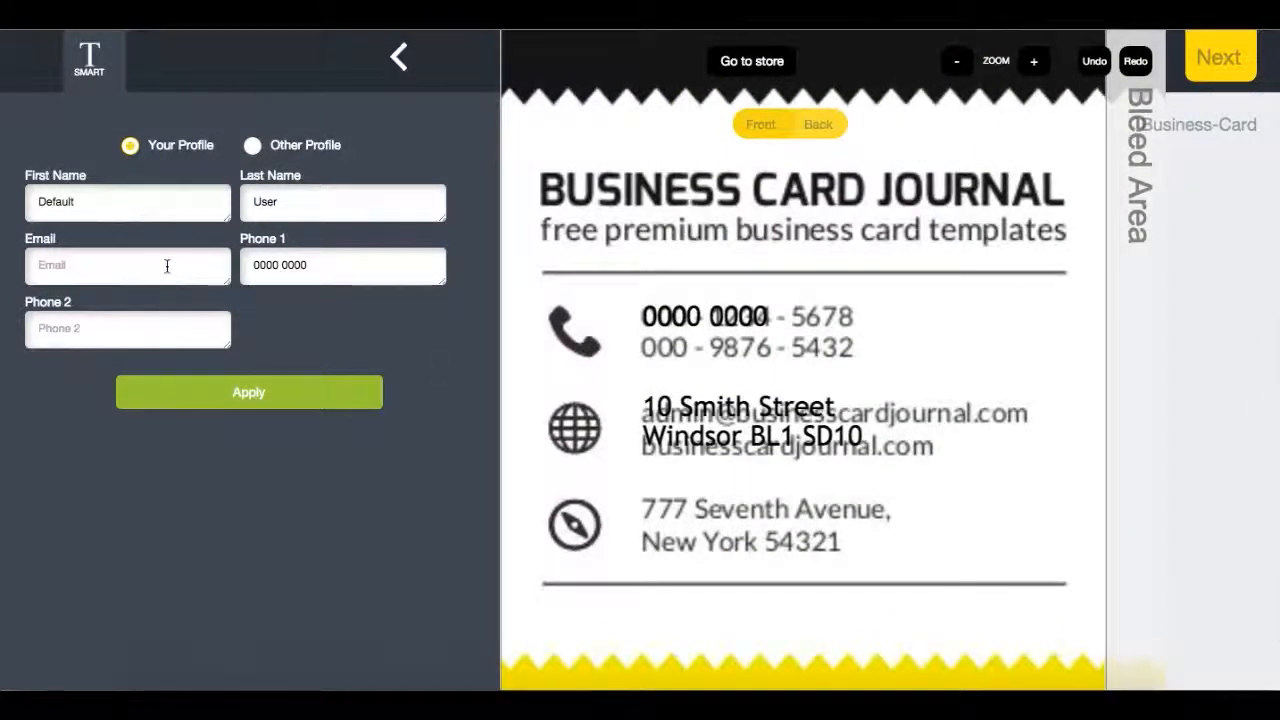
Step: Extend the Phone 1 number in the Smart form, apply it to the card, and generate the approval proof
{"action": "double_click", "coordinate": [93, 207]}
{"action": "double_click", "coordinate": [314, 201]}
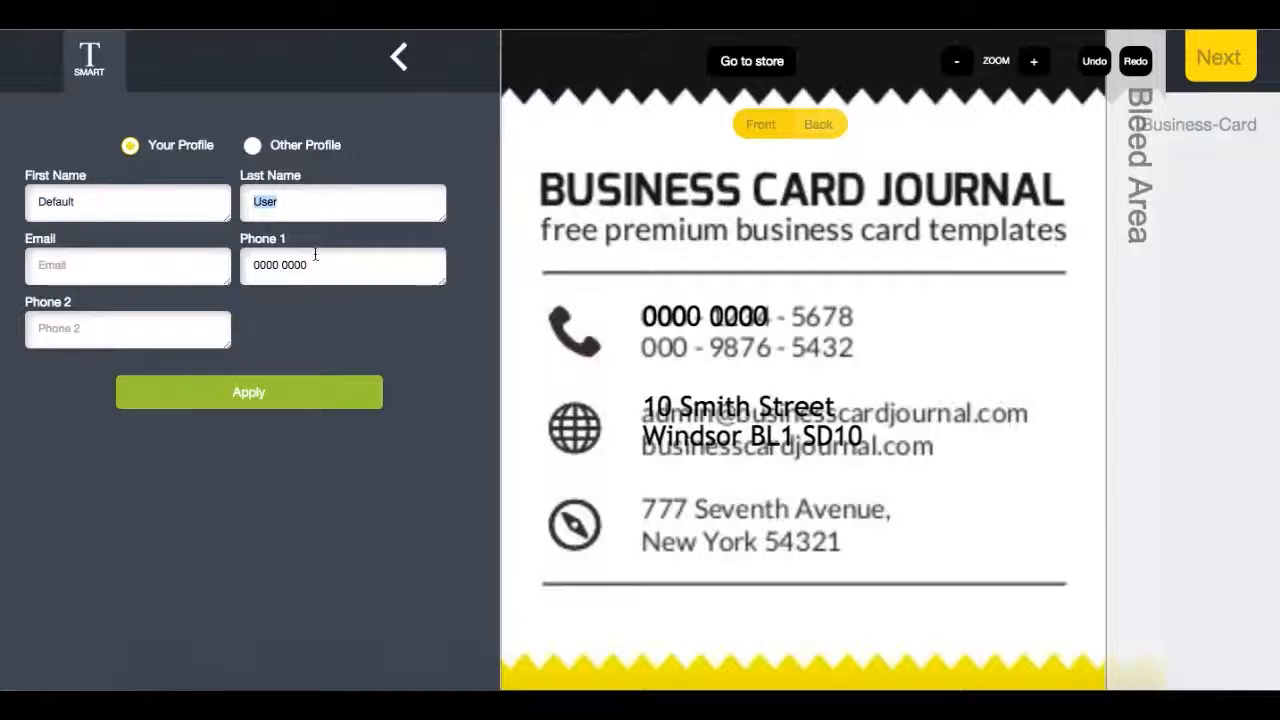
{"action": "triple_click", "coordinate": [315, 268]}
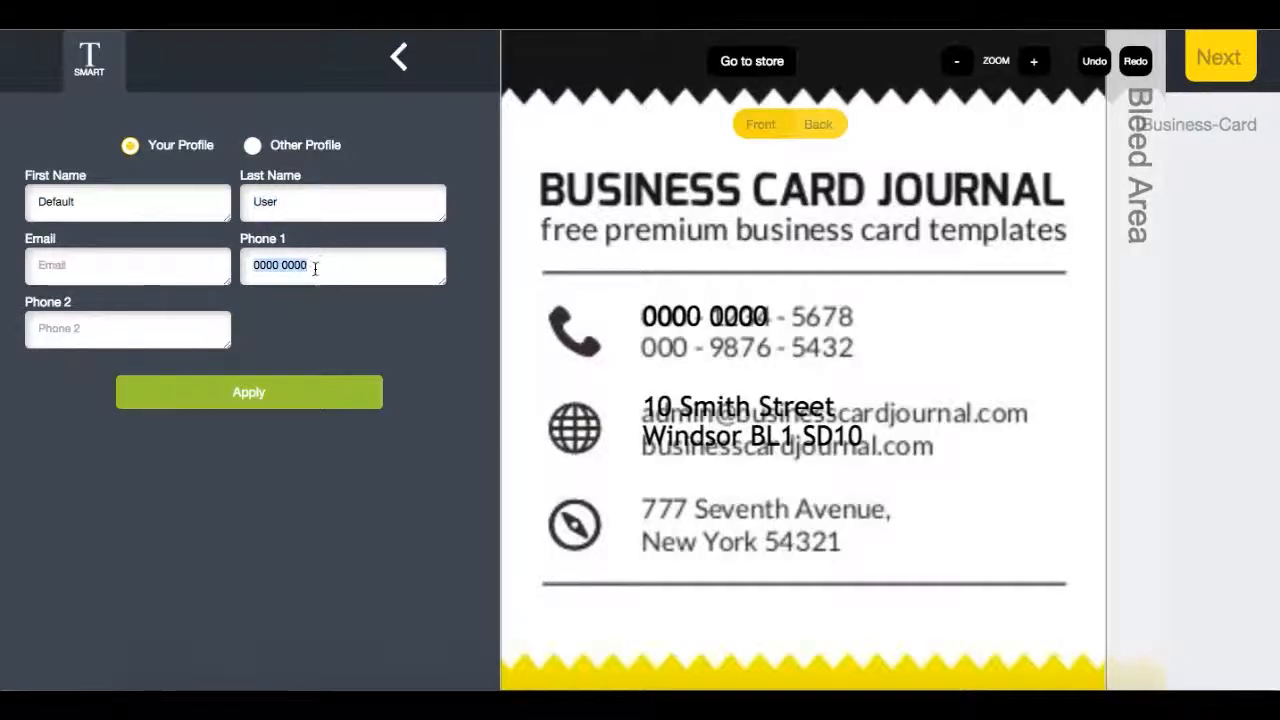
{"action": "left_click", "coordinate": [315, 265]}
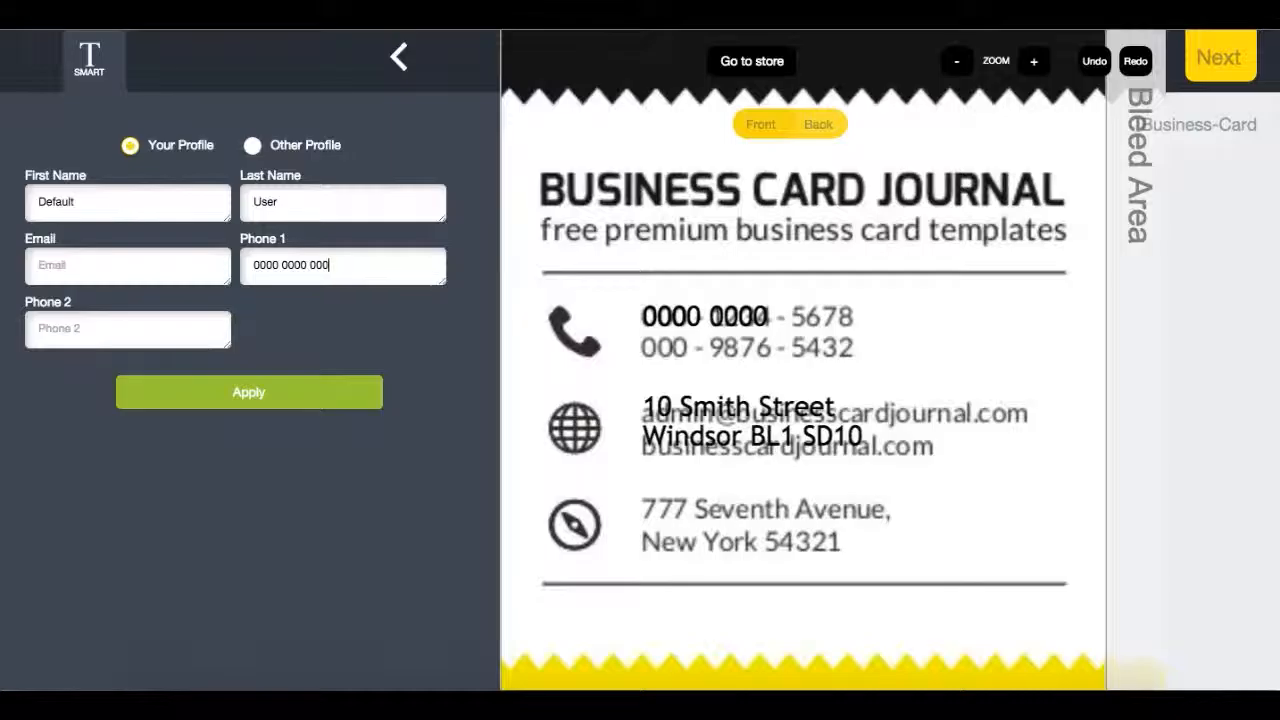
{"action": "type", "text": "0000"}
{"action": "left_click", "coordinate": [277, 394]}
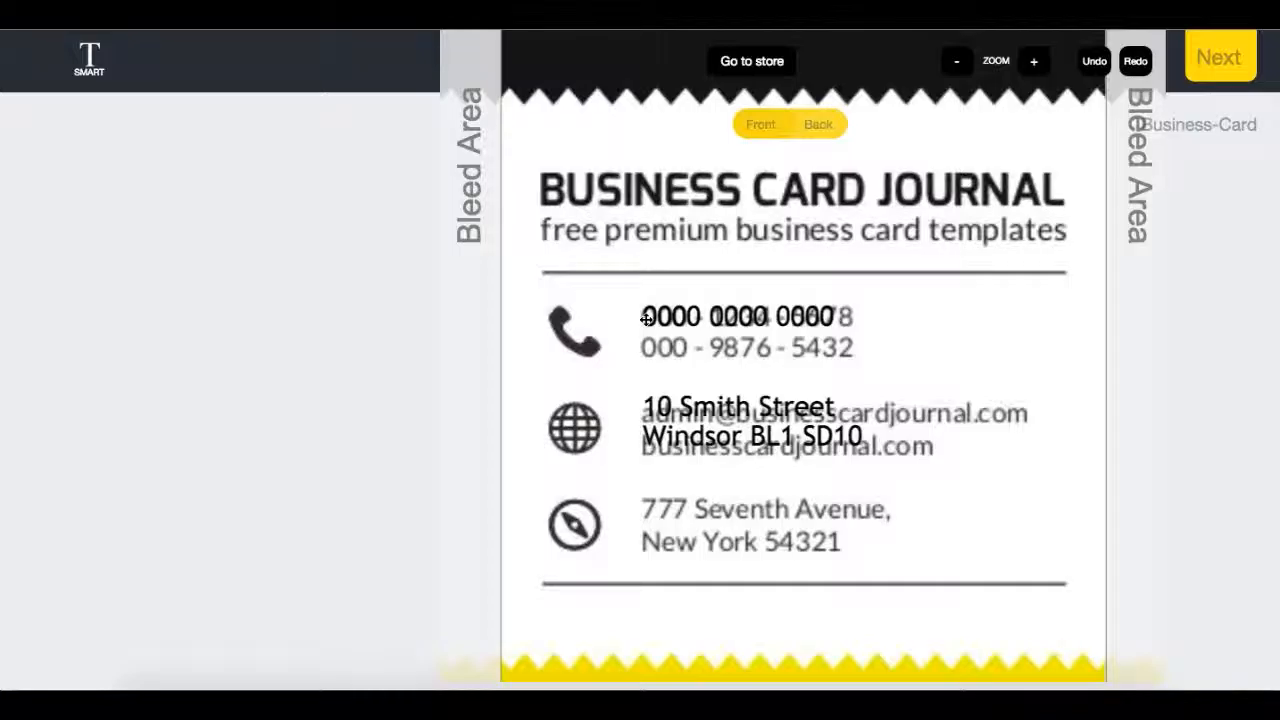
{"action": "left_click", "coordinate": [1231, 55]}
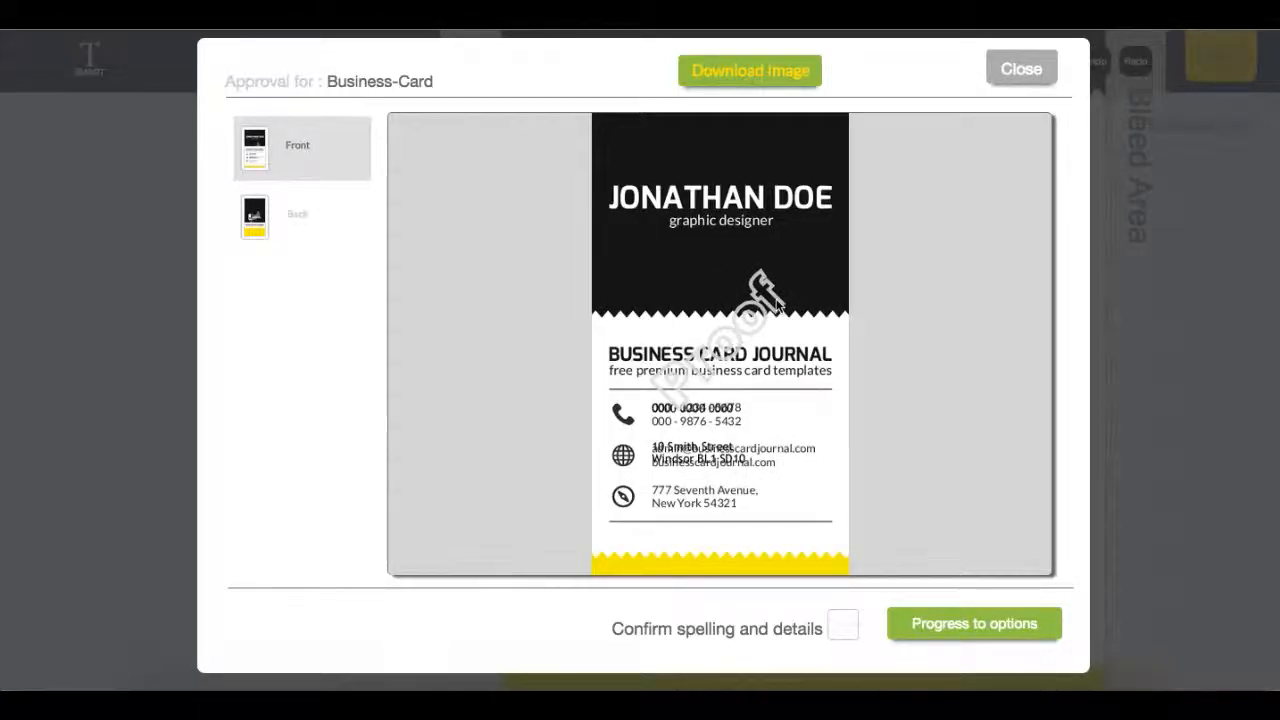
Step: Confirm the Business Card proof's spelling and details, and select the 300gsm Satin Artboard stock in its options
{"action": "left_click", "coordinate": [843, 624]}
{"action": "left_click", "coordinate": [985, 625]}
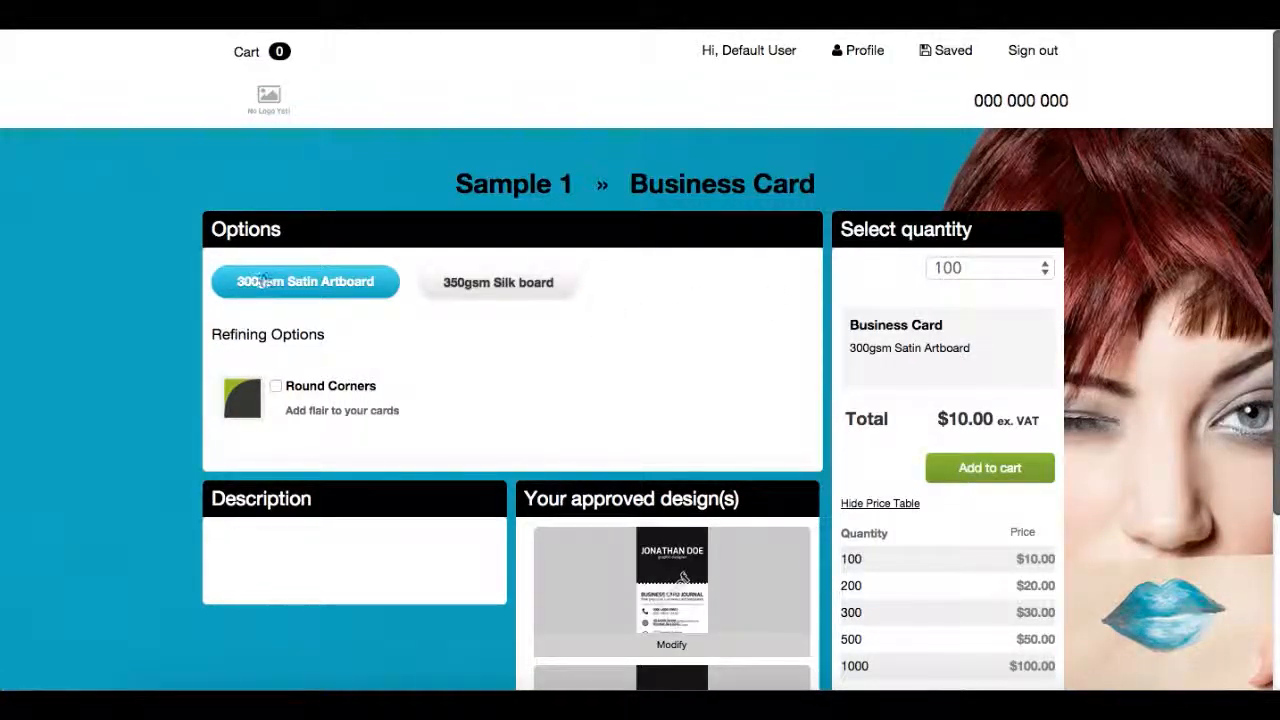
{"action": "left_click", "coordinate": [519, 290]}
{"action": "left_click", "coordinate": [378, 282]}
Step: Add 300 of the Business Cards to the cart and proceed to checkout
{"action": "left_click", "coordinate": [965, 270]}
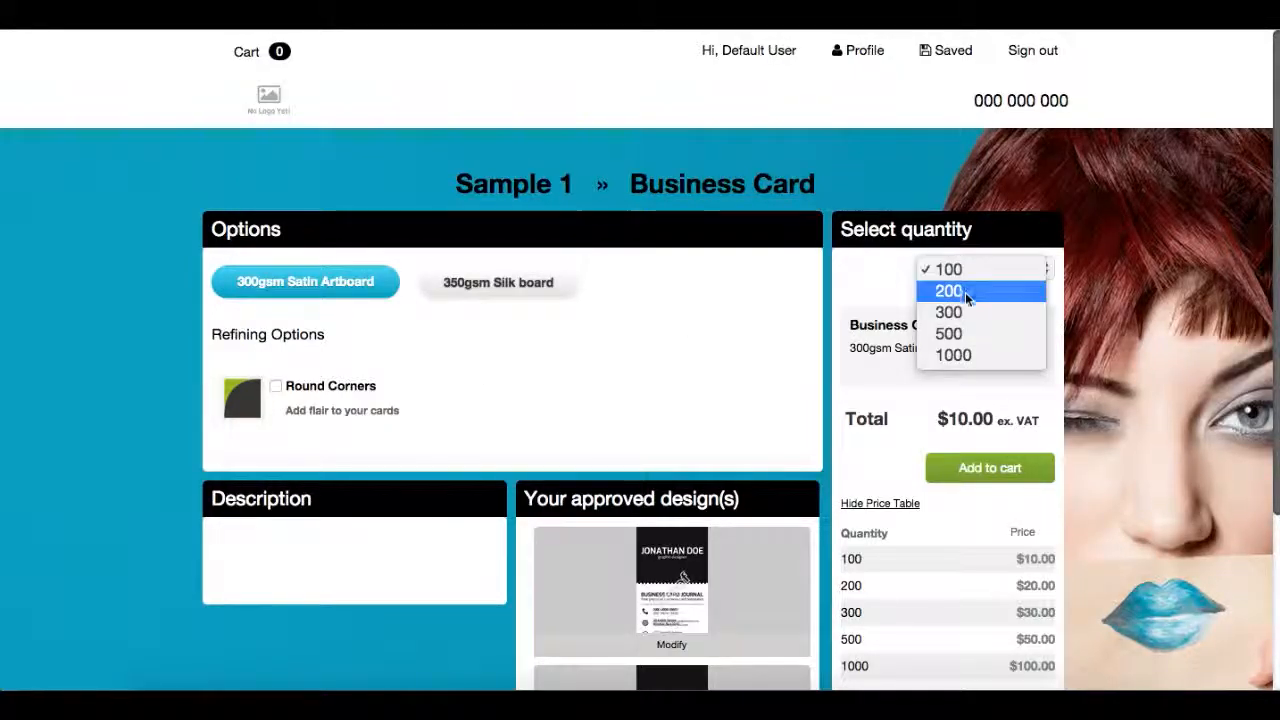
{"action": "left_click", "coordinate": [966, 313]}
{"action": "left_click", "coordinate": [997, 470]}
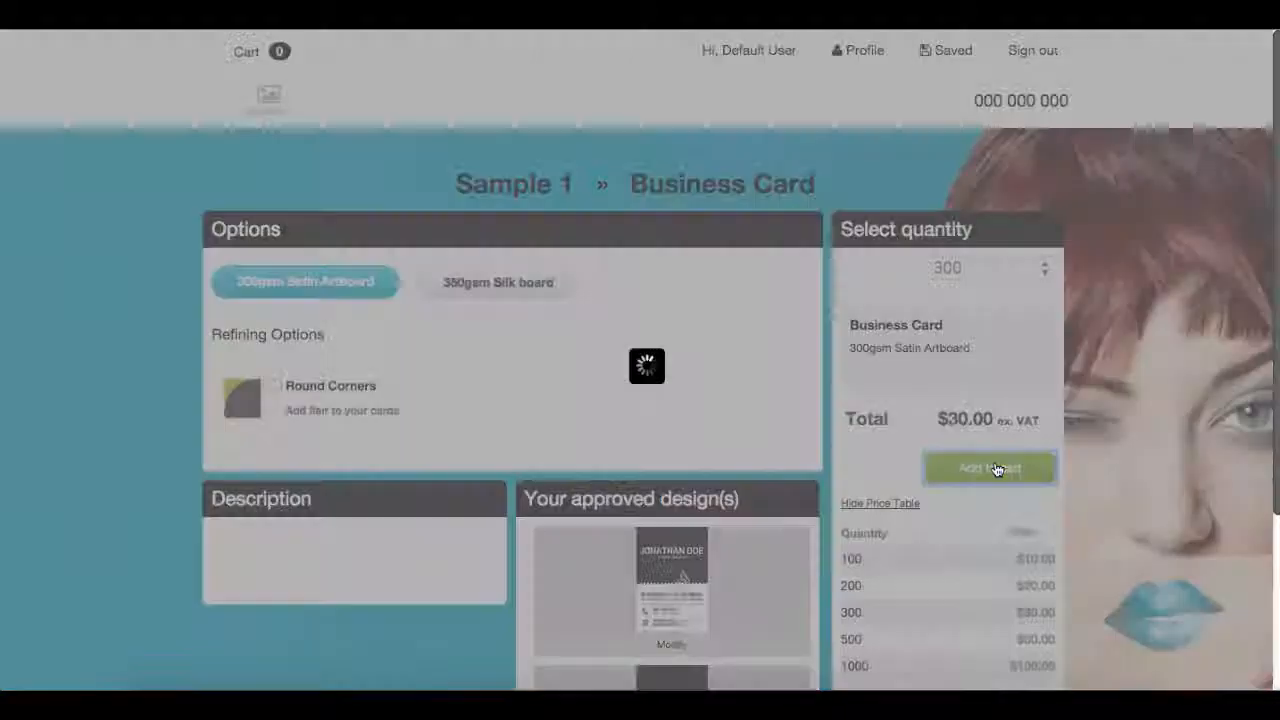
{"action": "scroll", "coordinate": [1162, 372], "scroll_direction": "down", "scroll_amount": 3}
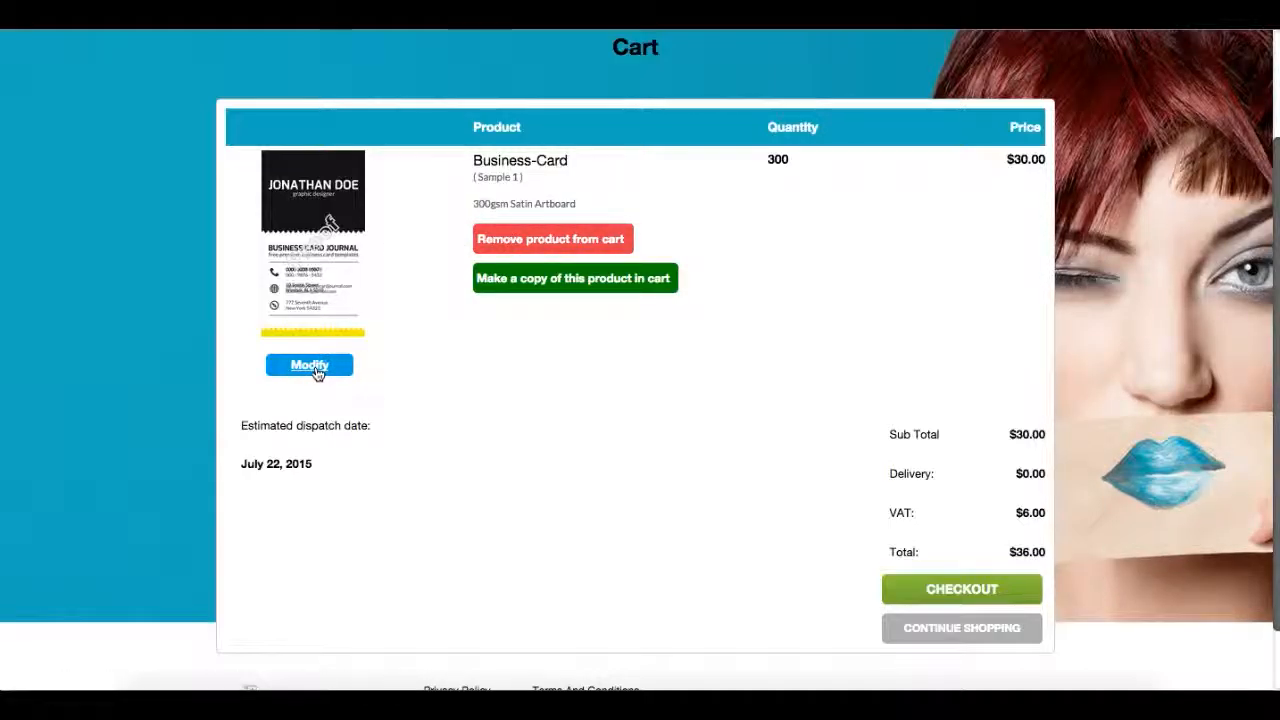
{"action": "left_click", "coordinate": [975, 590]}
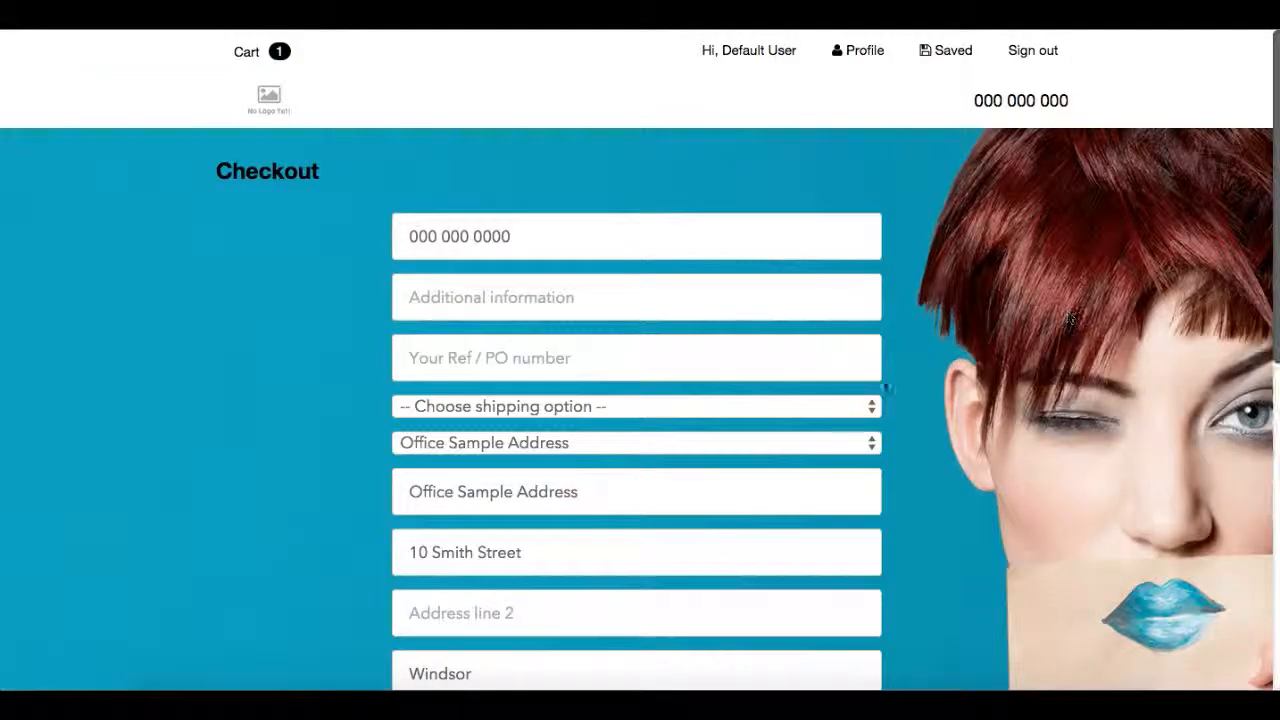
Step: Try to enter LE as the checkout's Ref / PO number and choose a shipping option
{"action": "left_click", "coordinate": [796, 364]}
{"action": "type", "text": "LE"}
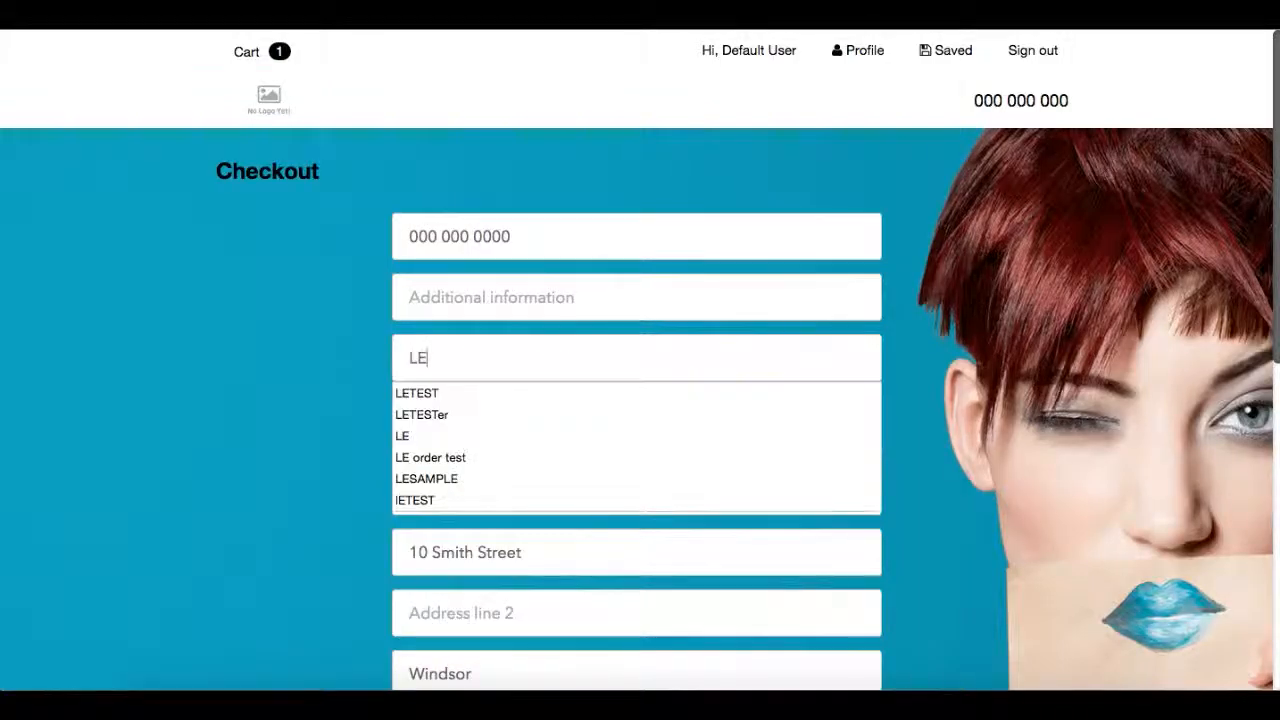
{"action": "key", "text": "Escape"}
{"action": "left_click", "coordinate": [673, 410]}
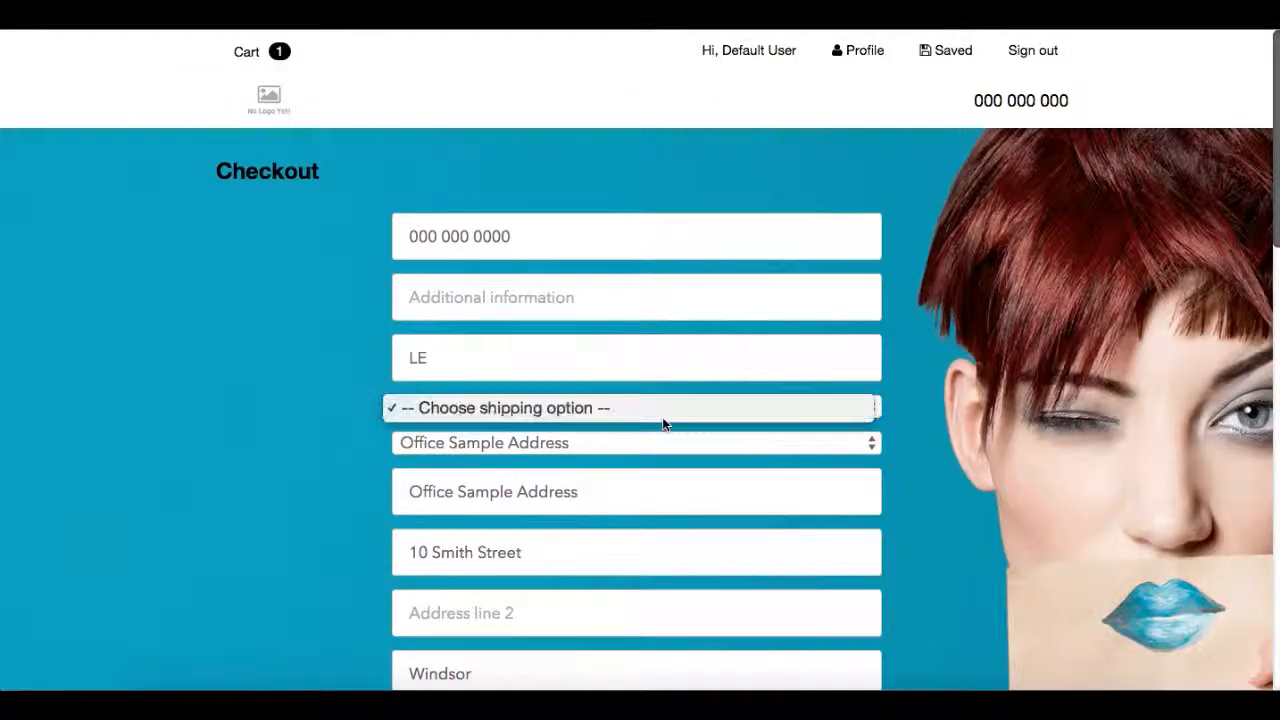
{"action": "left_click", "coordinate": [817, 410]}
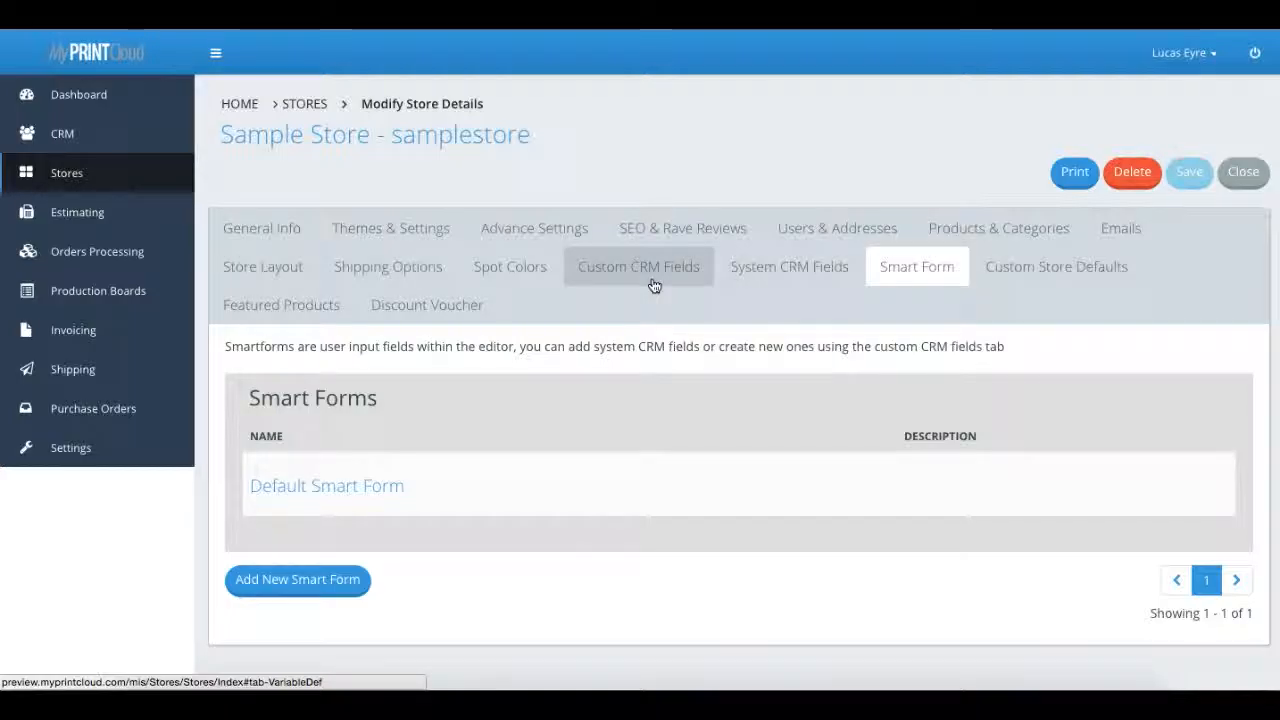
Step: Switch to the MyPRINTCloud back office, activate the FREE Shipping 3-7 Days method for Sample Store, and save the store
{"action": "left_click", "coordinate": [423, 267]}
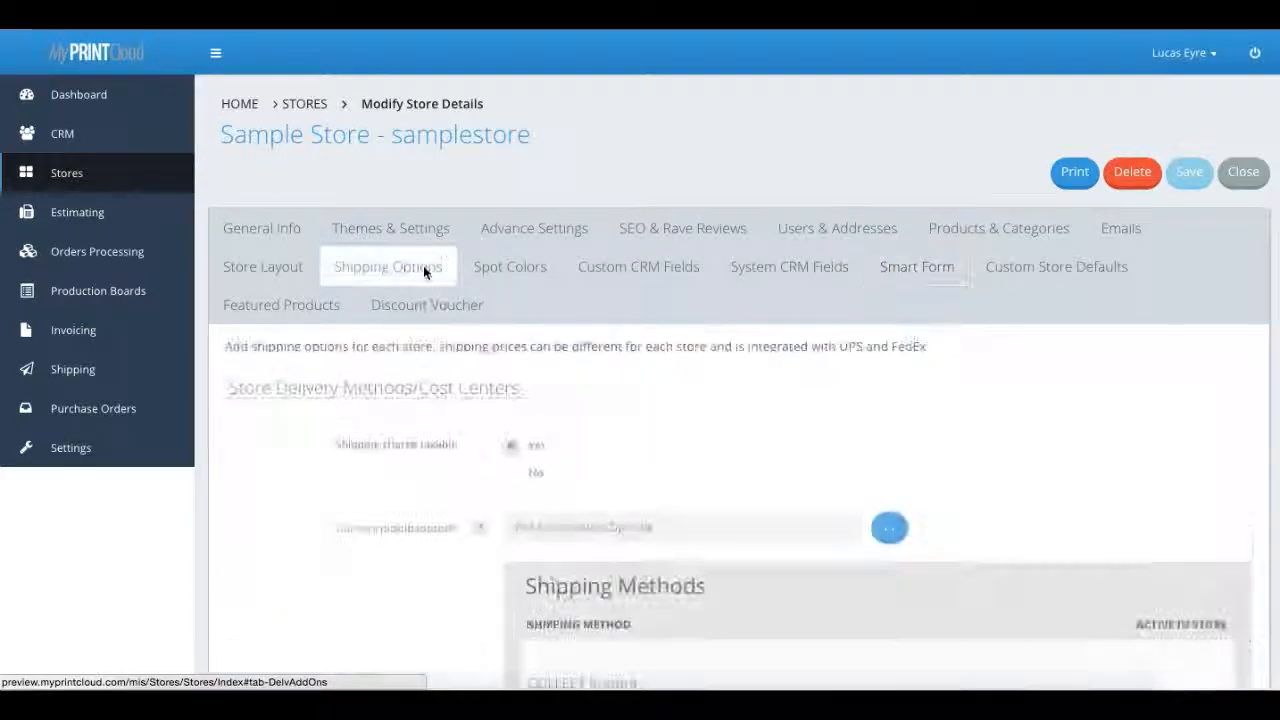
{"action": "scroll", "coordinate": [450, 438], "scroll_direction": "down", "scroll_amount": 5}
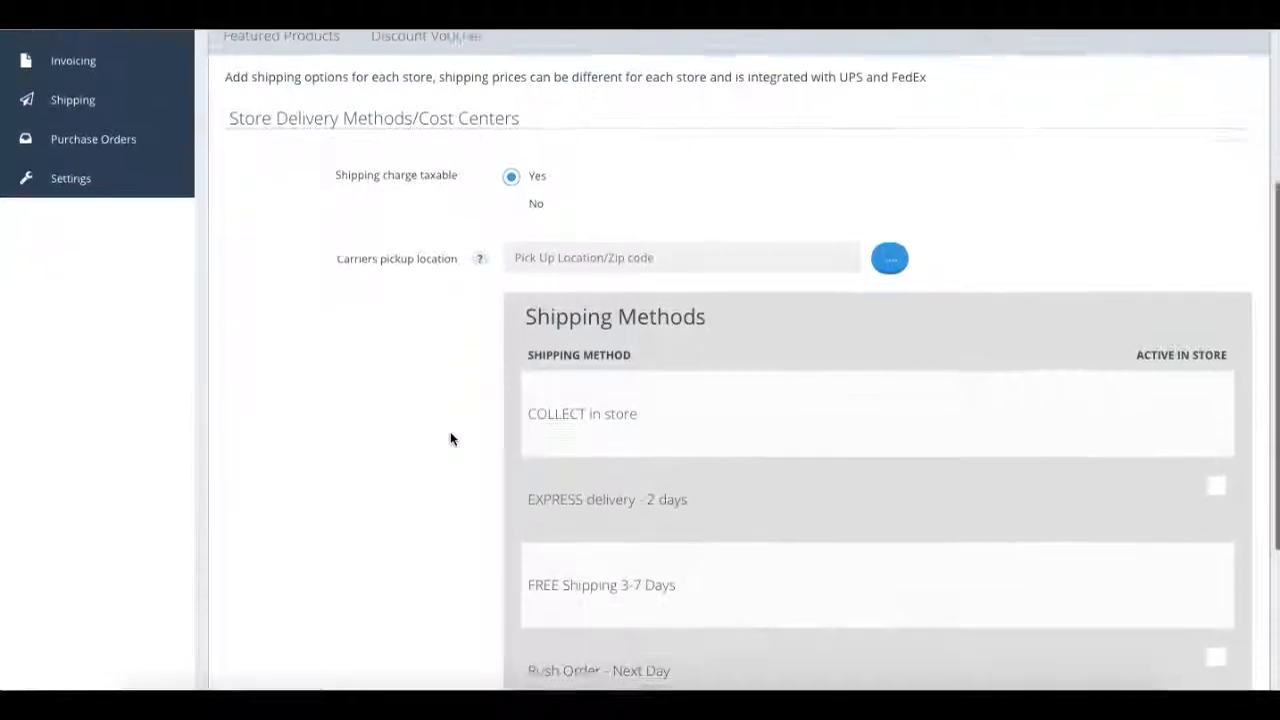
{"action": "scroll", "coordinate": [726, 386], "scroll_direction": "down", "scroll_amount": 2}
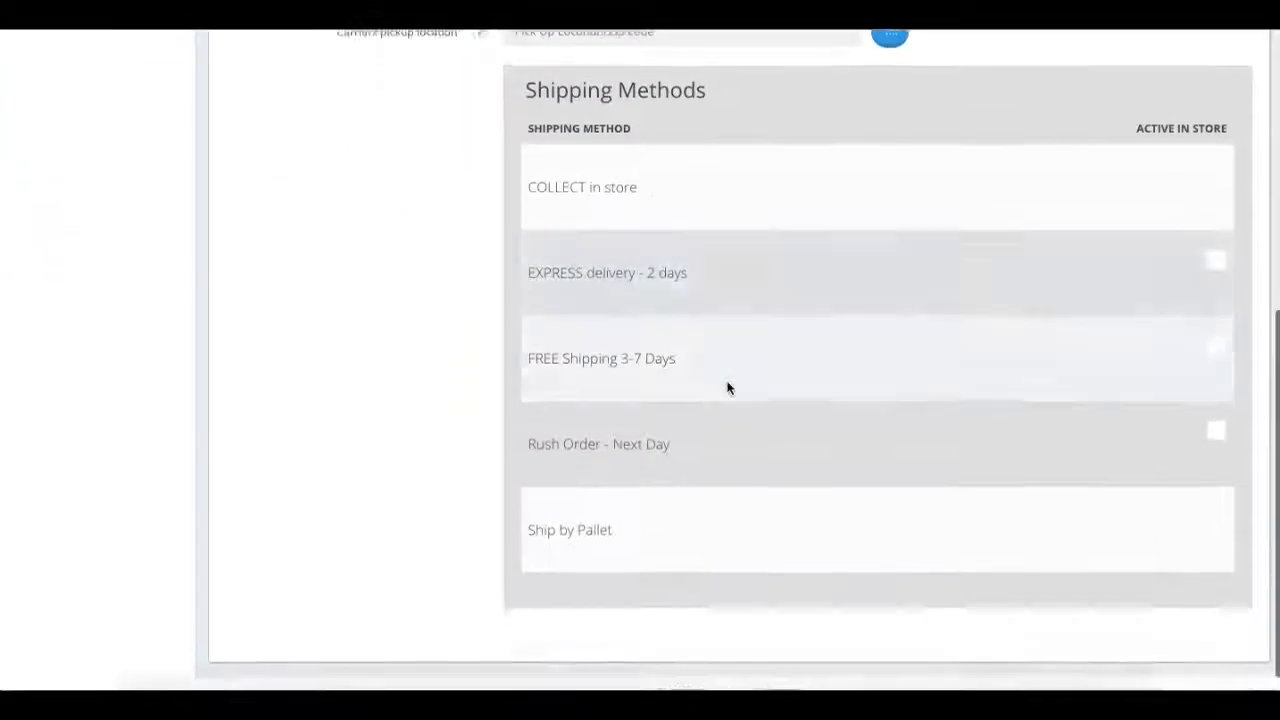
{"action": "left_click", "coordinate": [1217, 347]}
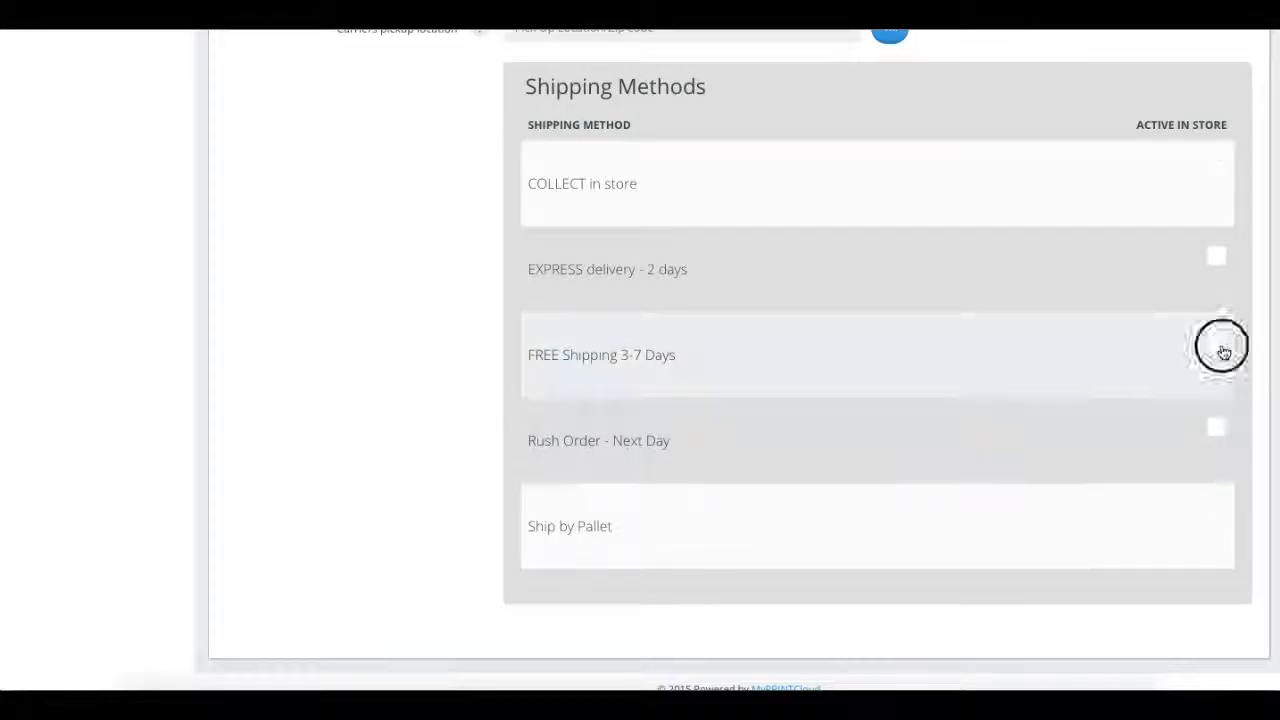
{"action": "scroll", "coordinate": [1049, 440], "scroll_direction": "up", "scroll_amount": 7}
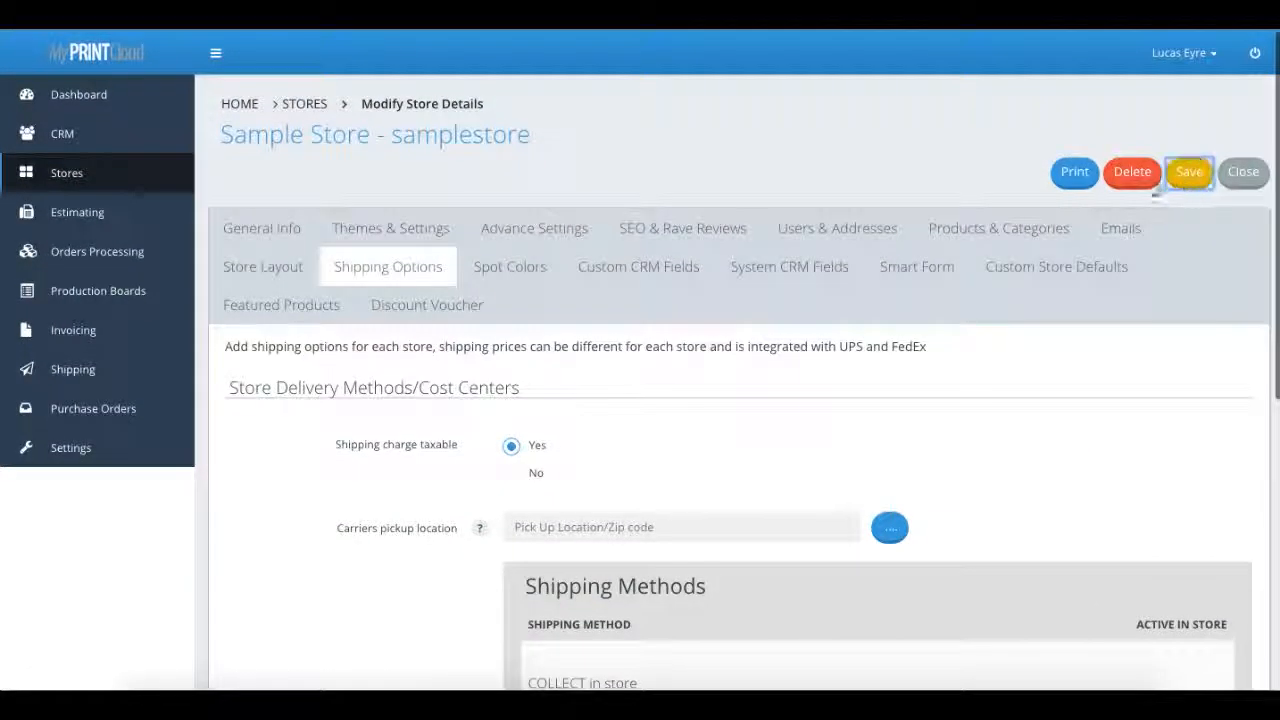
{"action": "left_click", "coordinate": [1187, 172]}
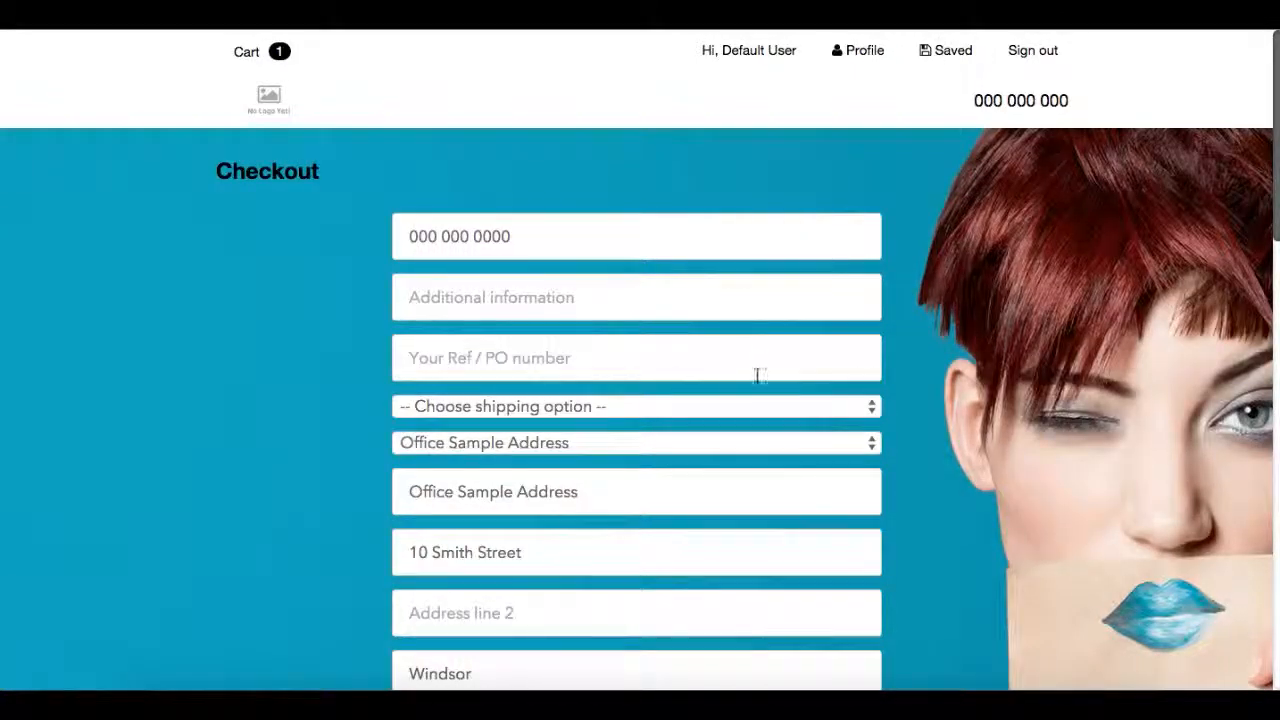
Step: Back in the store's checkout, choose FREE Shipping 3-7 Days with LE as the Ref / PO number, and continue to order confirmation
{"action": "left_click", "coordinate": [752, 406]}
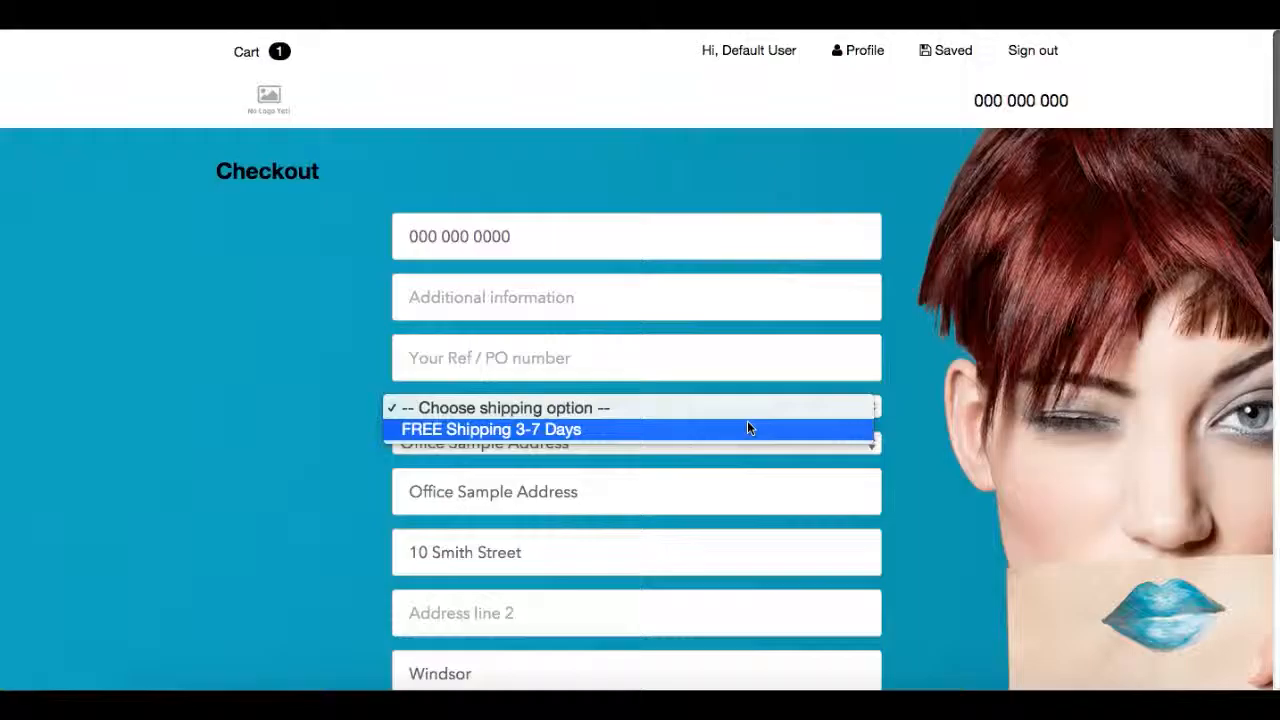
{"action": "left_click", "coordinate": [728, 429]}
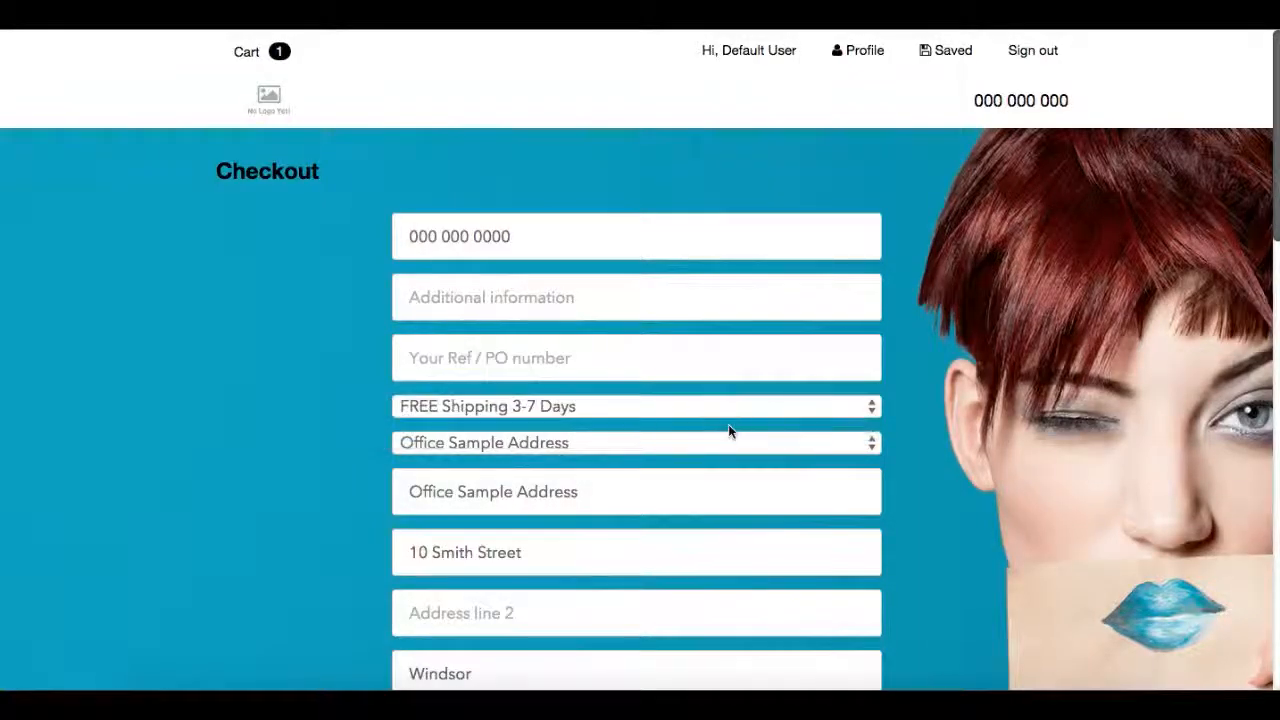
{"action": "left_click", "coordinate": [652, 356]}
{"action": "type", "text": "LE"}
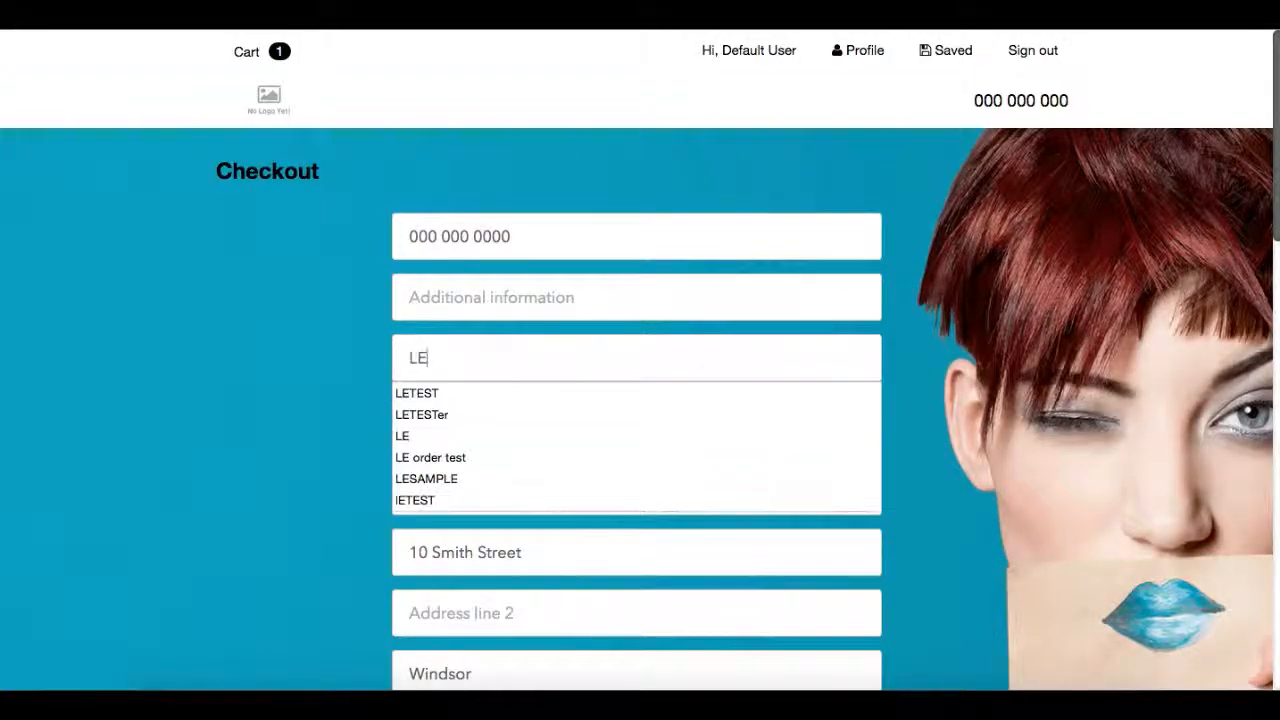
{"action": "left_click", "coordinate": [954, 378]}
{"action": "scroll", "coordinate": [954, 378], "scroll_direction": "down", "scroll_amount": 10}
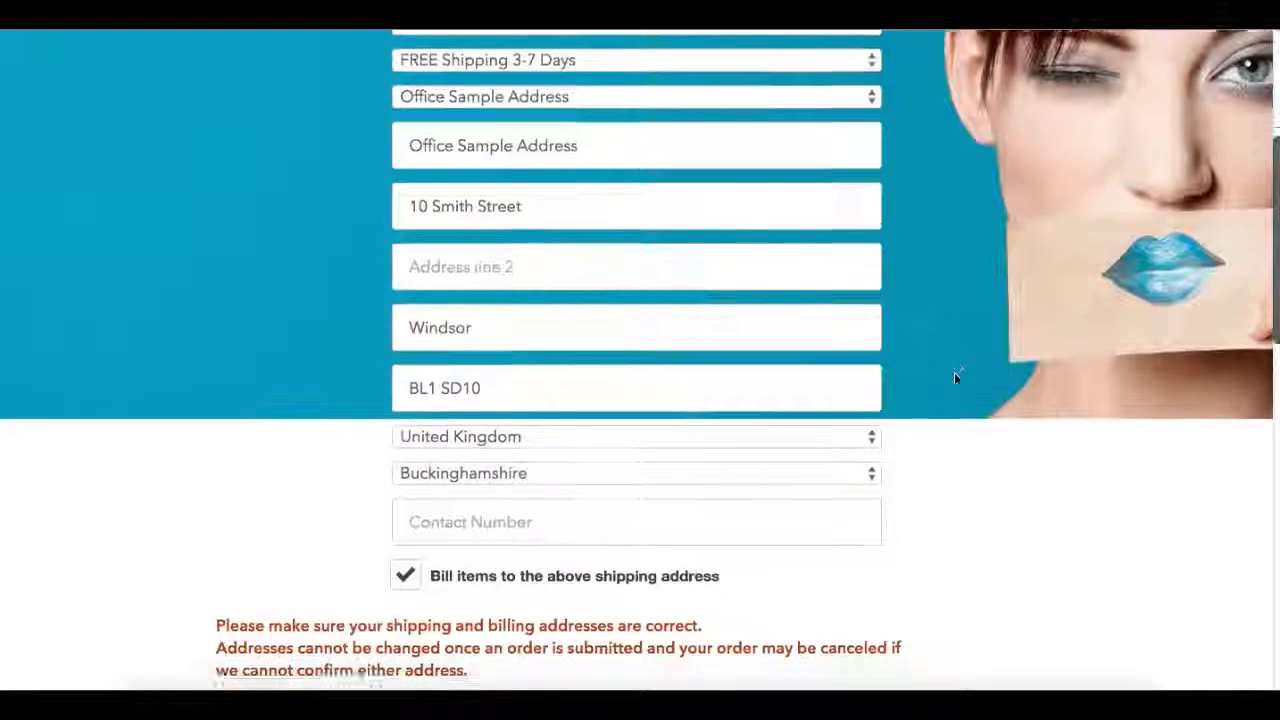
{"action": "scroll", "coordinate": [954, 420], "scroll_direction": "down", "scroll_amount": 5}
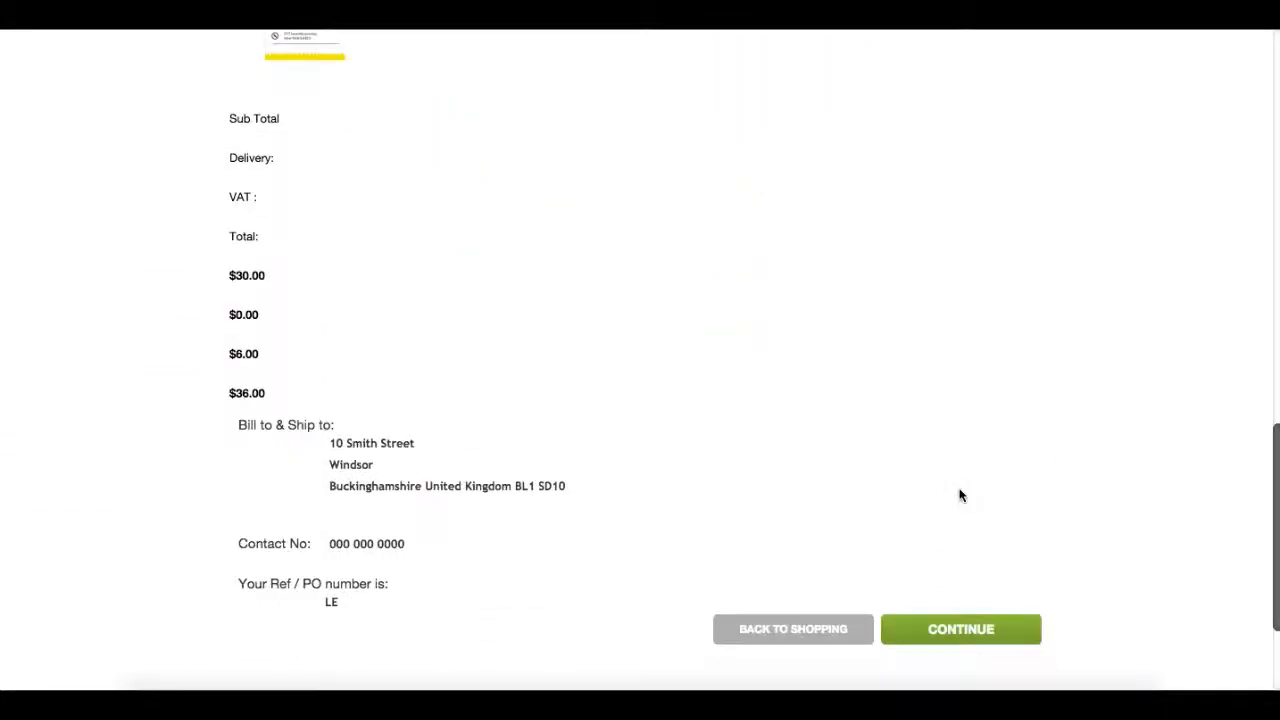
{"action": "left_click", "coordinate": [958, 594]}
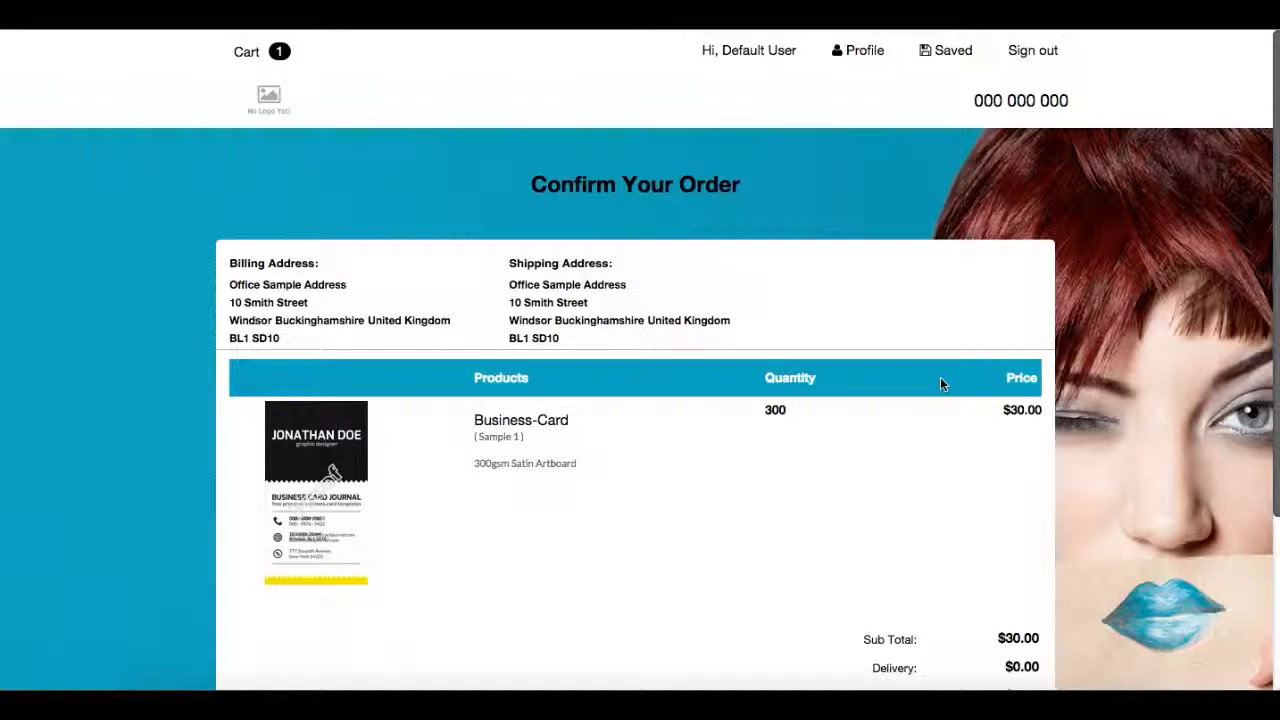
Step: Place the Business Card order with payment via direct deposit, and review the order receipt
{"action": "scroll", "coordinate": [940, 384], "scroll_direction": "down", "scroll_amount": 3}
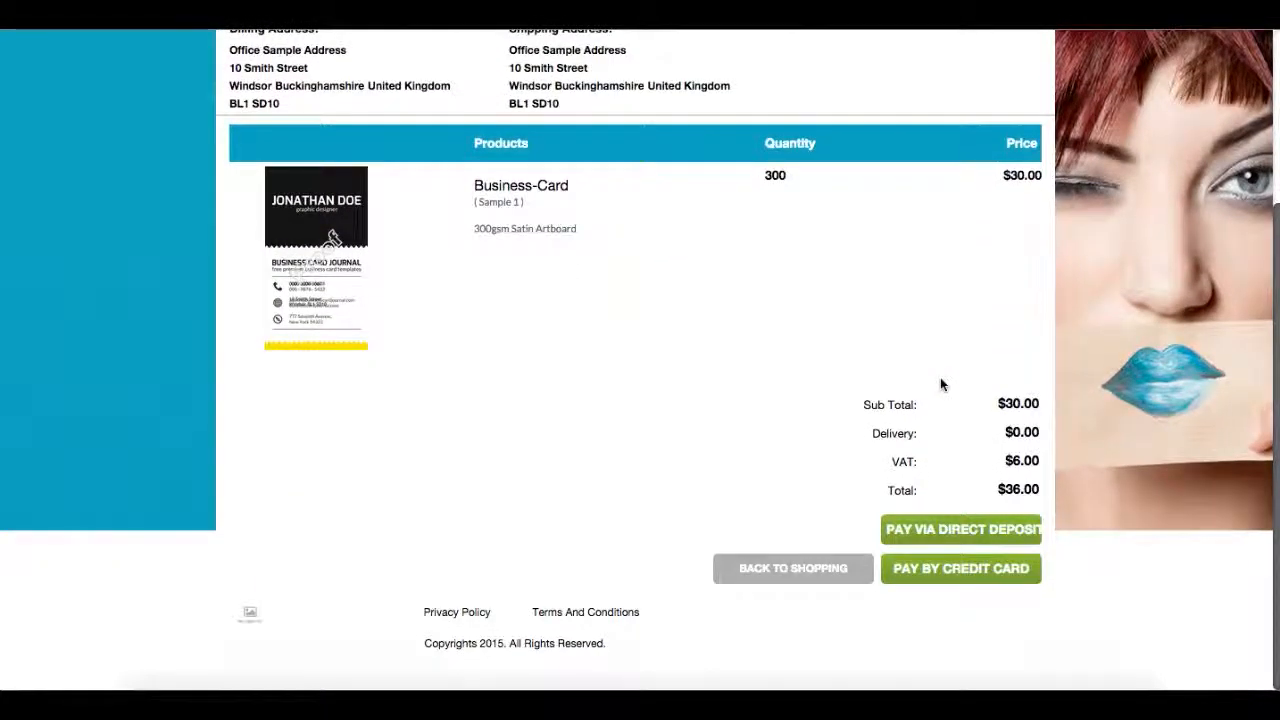
{"action": "scroll", "coordinate": [940, 384], "scroll_direction": "up", "scroll_amount": 1}
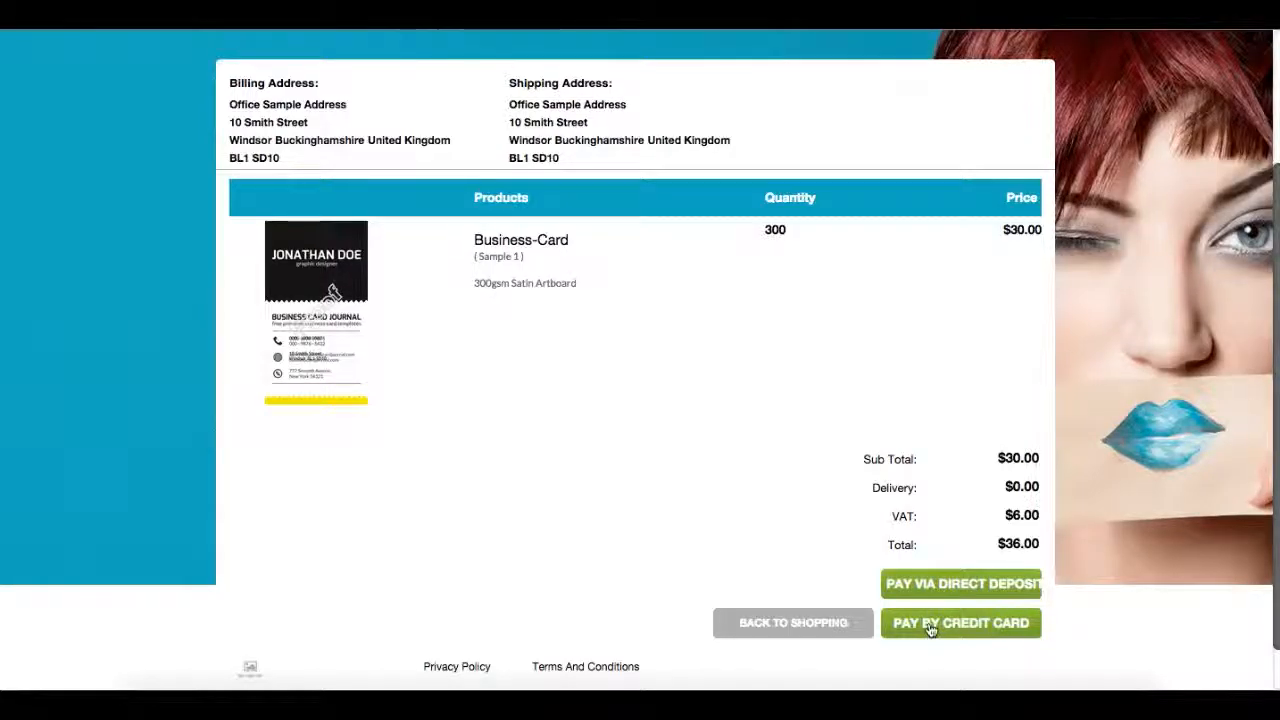
{"action": "left_click", "coordinate": [943, 585]}
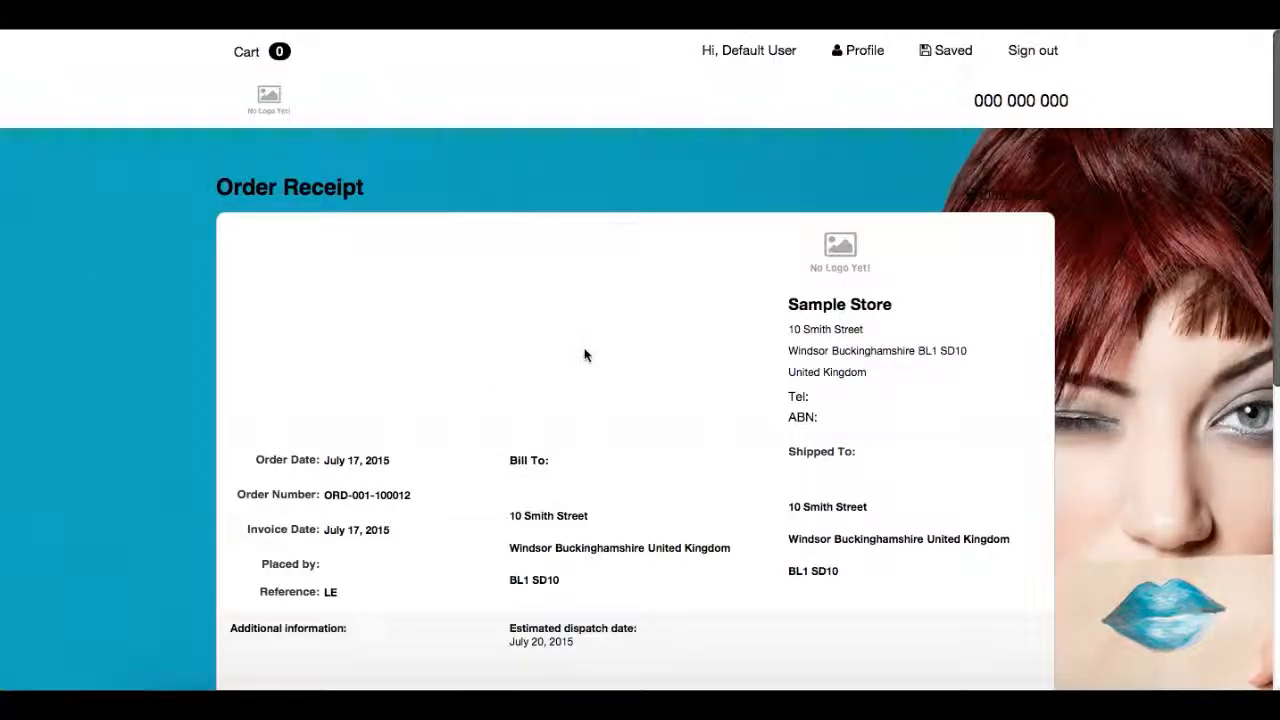
{"action": "scroll", "coordinate": [585, 355], "scroll_direction": "down", "scroll_amount": 5}
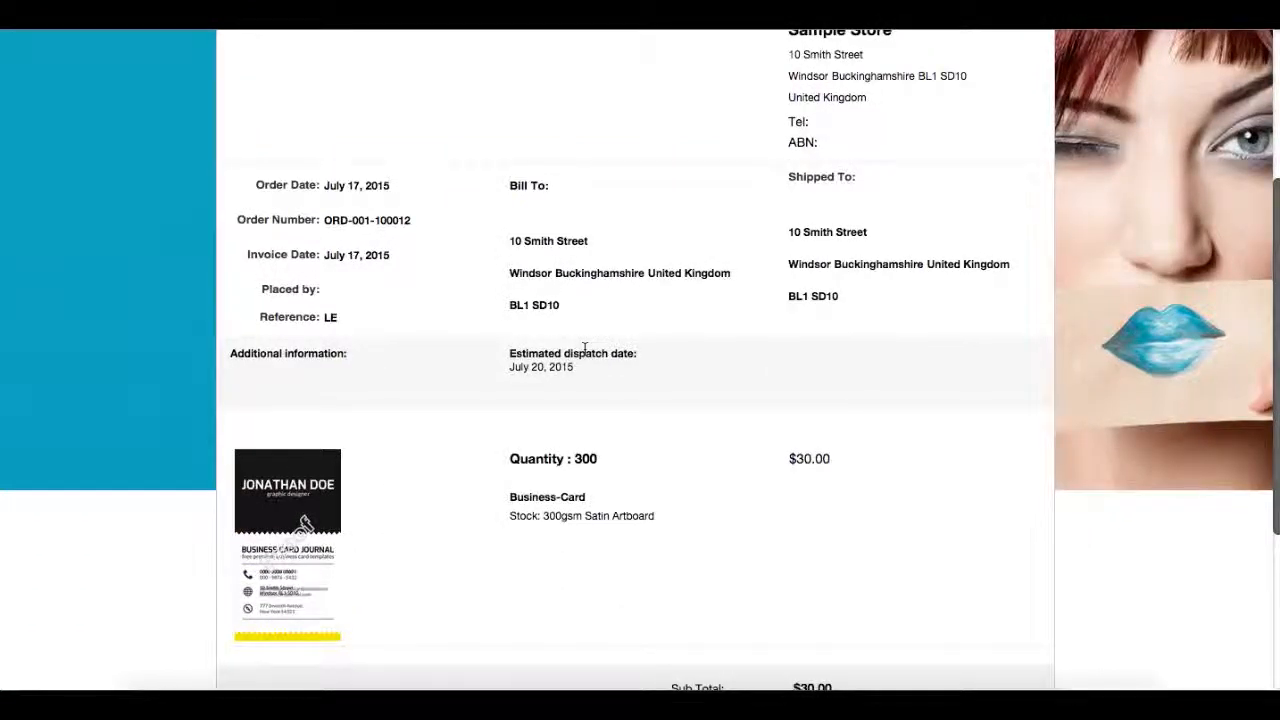
{"action": "scroll", "coordinate": [585, 350], "scroll_direction": "up", "scroll_amount": 1}
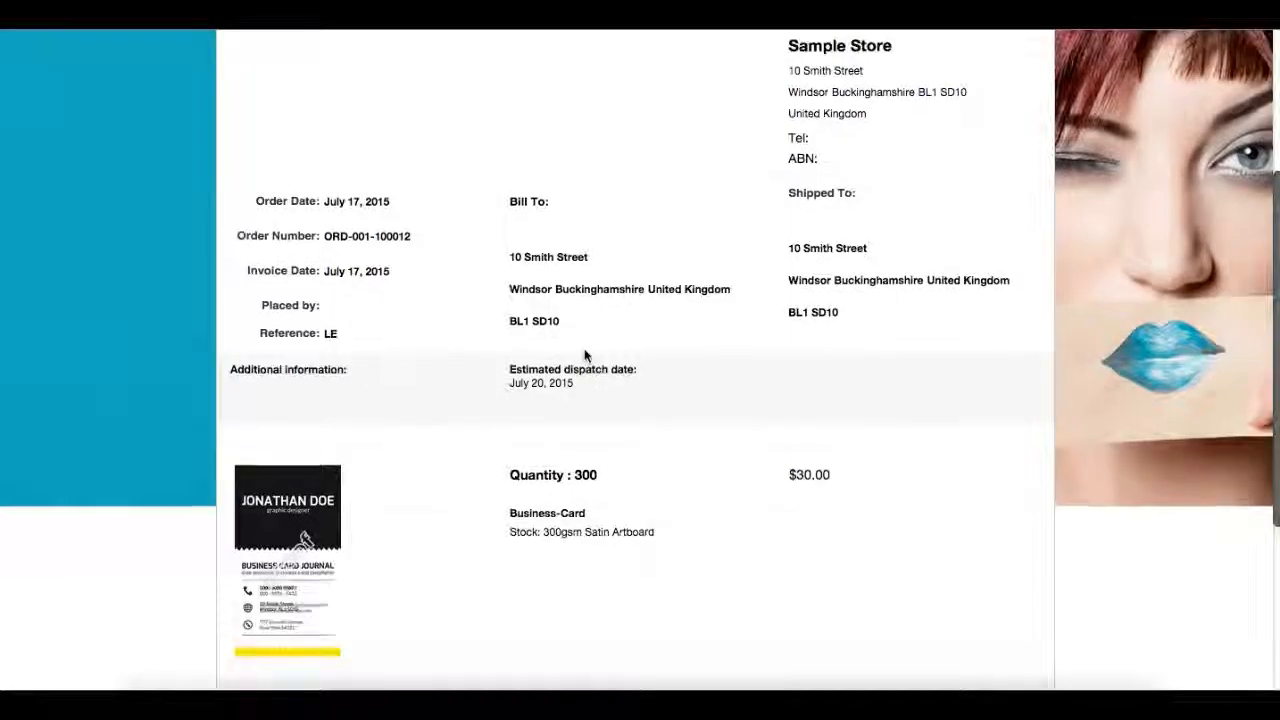
{"action": "scroll", "coordinate": [585, 355], "scroll_direction": "up", "scroll_amount": 3}
{"action": "scroll", "coordinate": [585, 355], "scroll_direction": "up", "scroll_amount": 2}
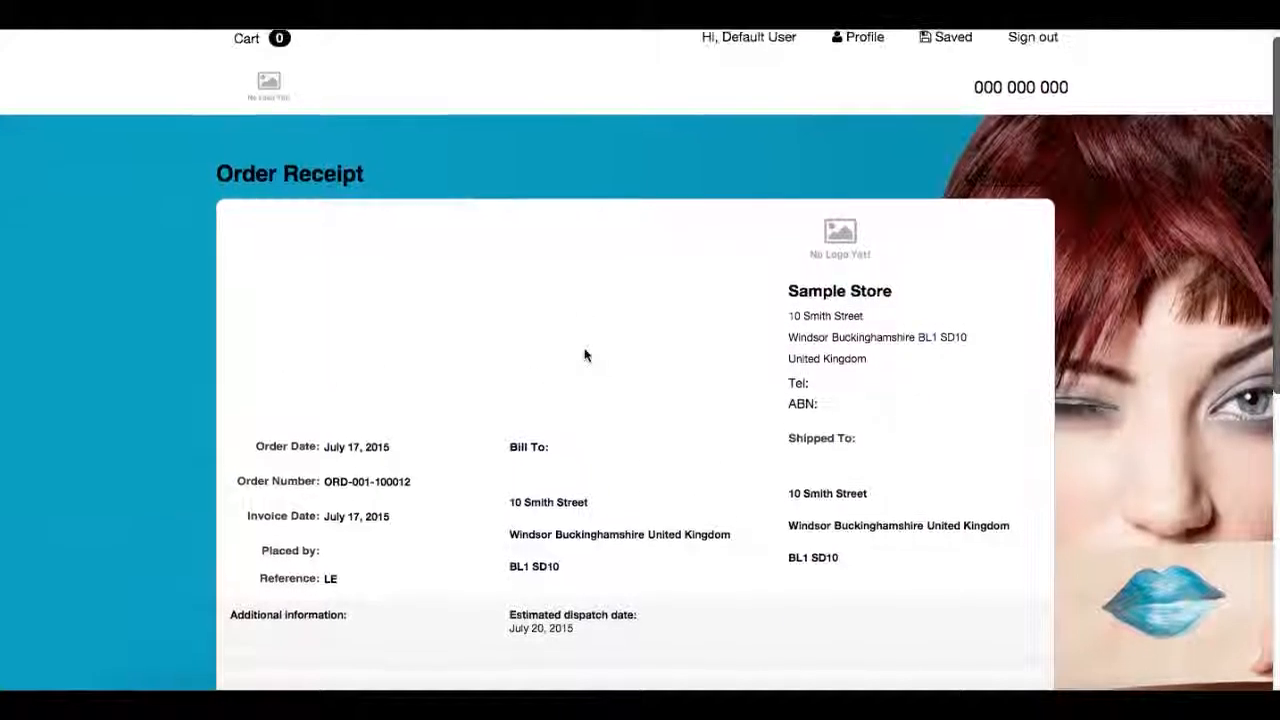